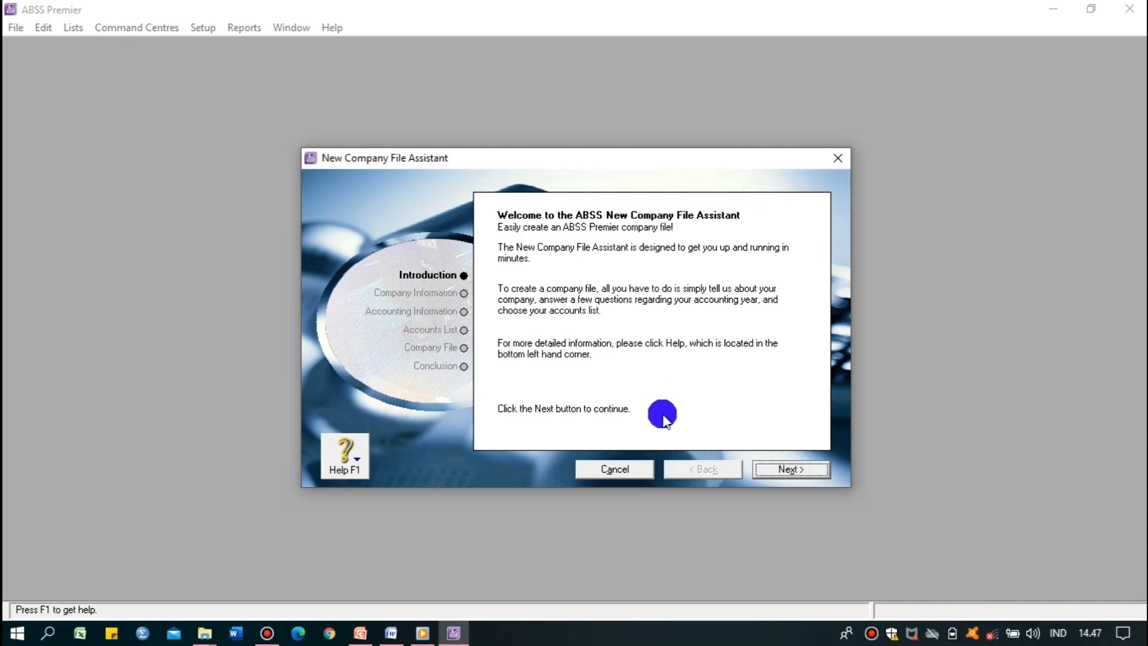
- Look up the company details on the PowerPoint slide, then name the new ABSS Premier company PT CAHAYA ELEKTRO and enter its address
left_click(812, 471)
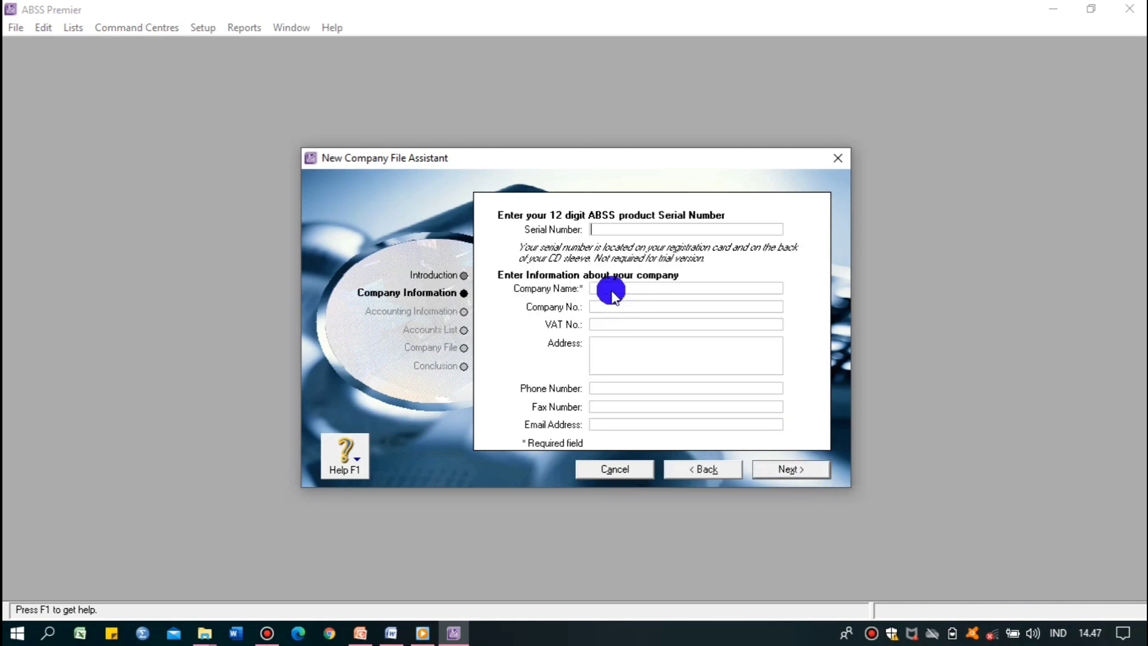
left_click(374, 634)
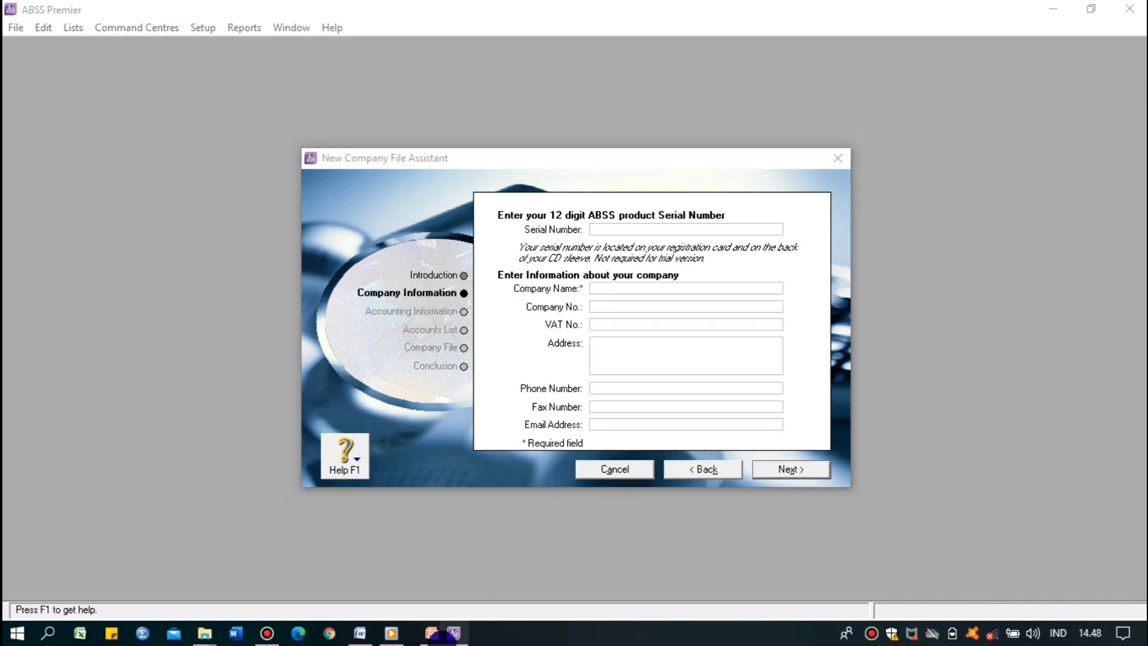
left_click(425, 634)
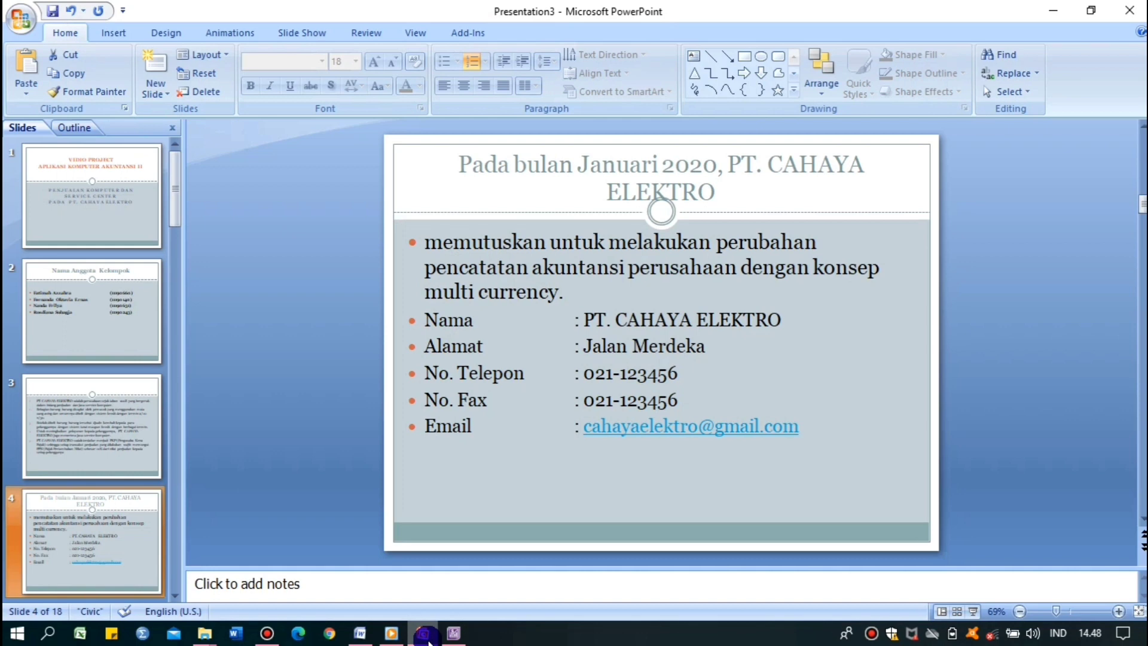
left_click(425, 635)
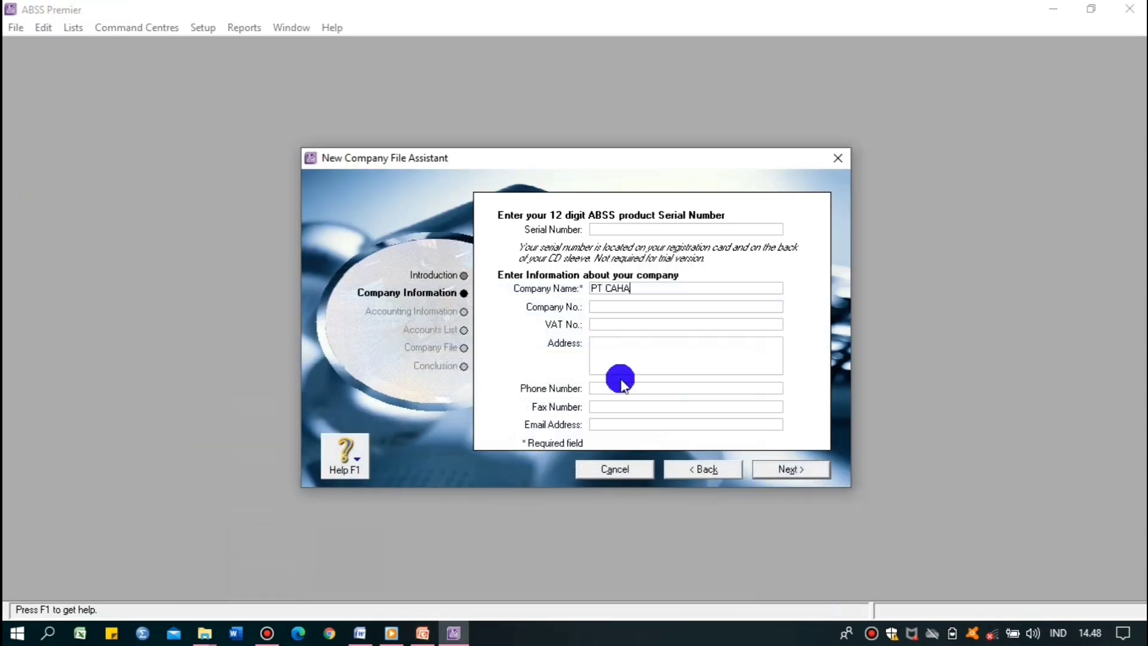
left_click(622, 350)
type("JALAN M")
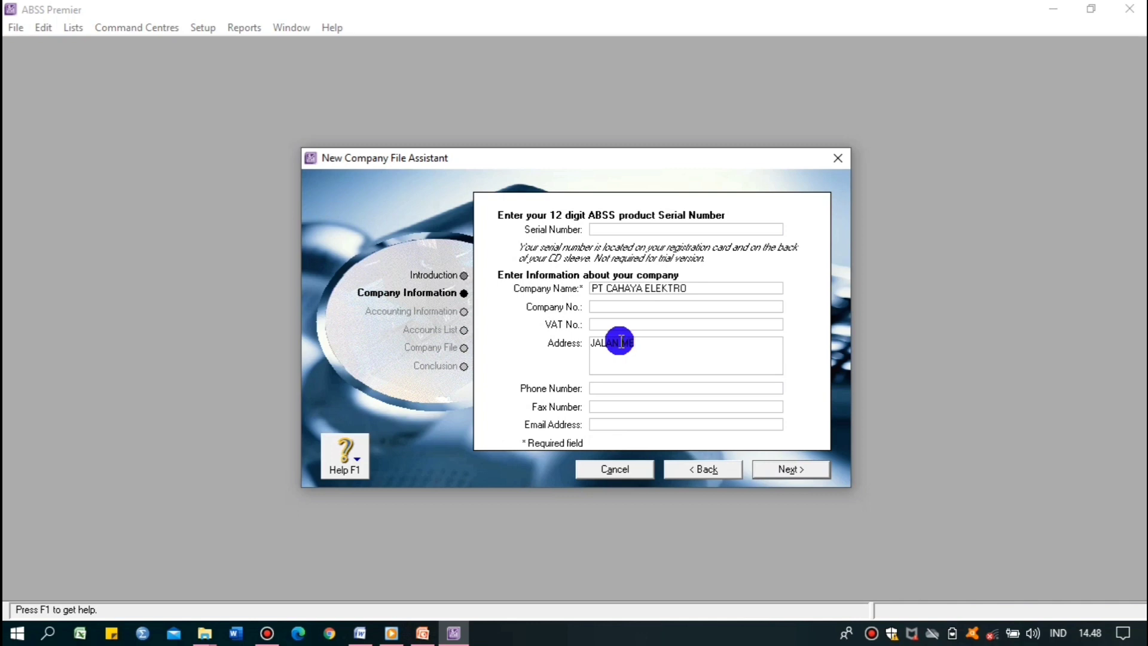
type("ERDEKA")
- Enter the company's phone number, fax number and e-mail address, and check the details against the PowerPoint slide
left_click(601, 386)
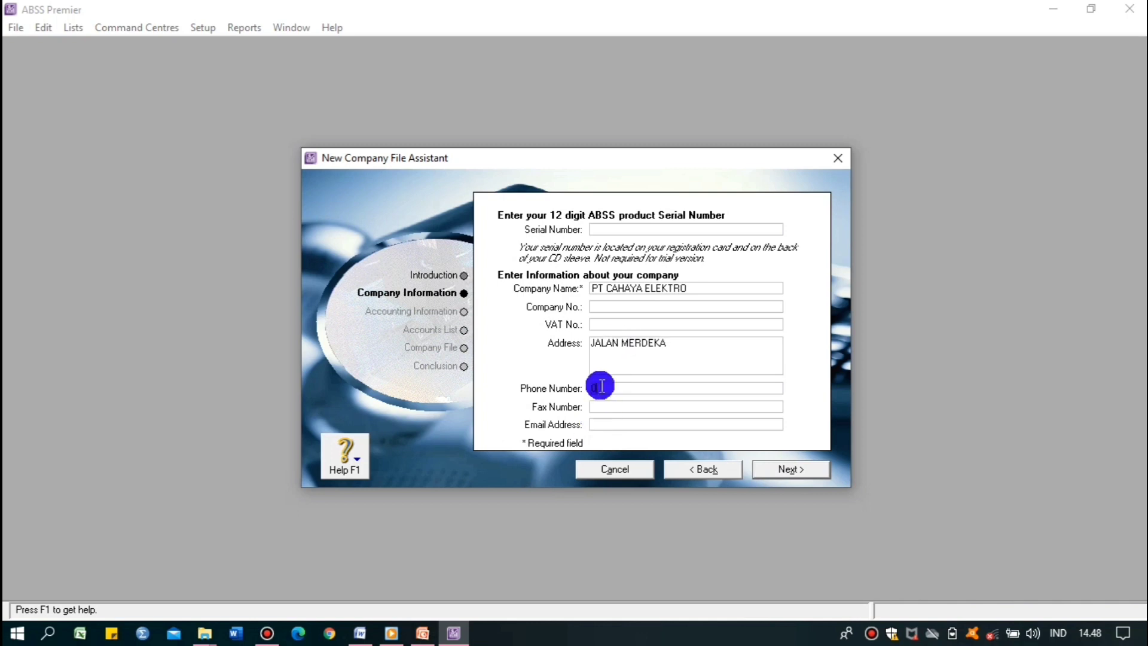
type("021-123456")
left_click(611, 404)
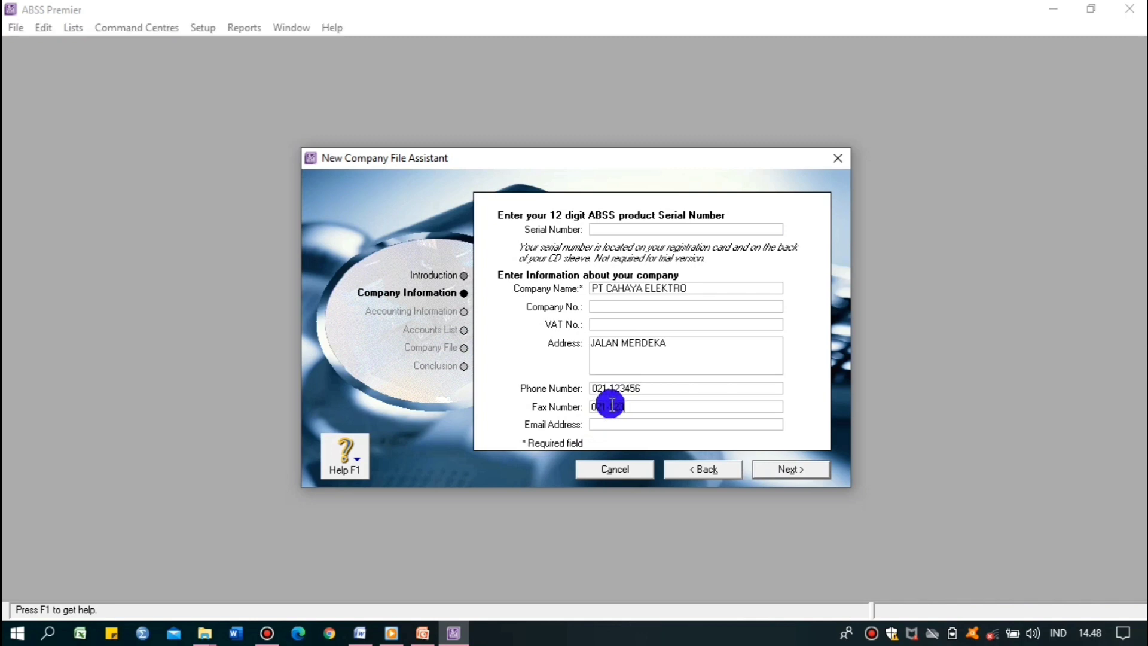
left_click(605, 420)
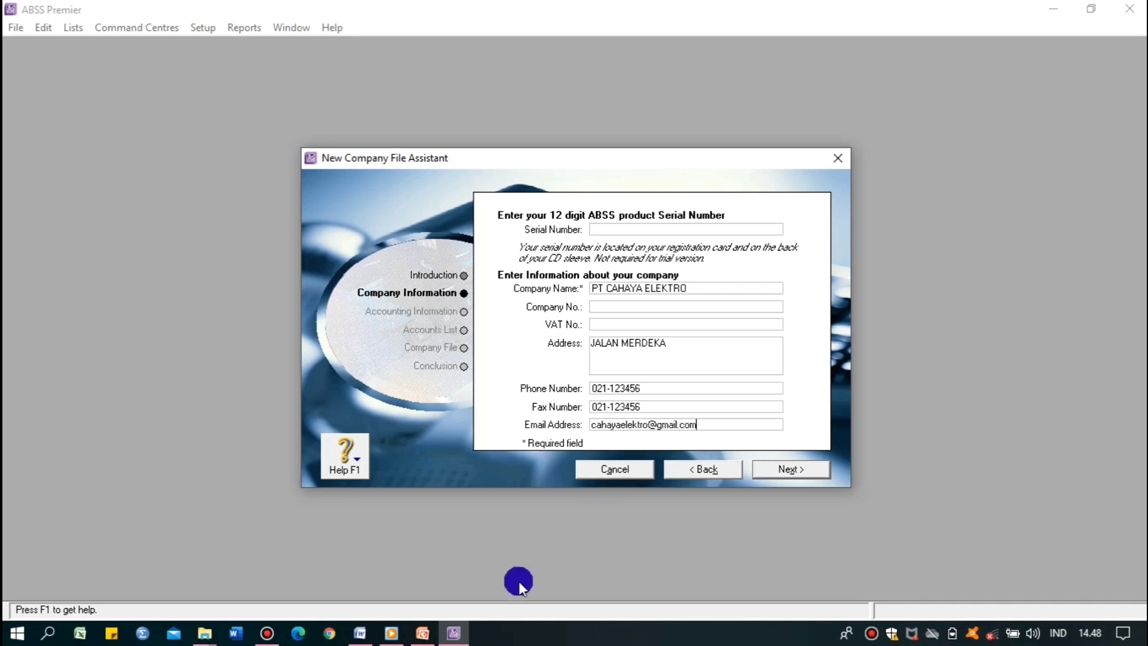
left_click(422, 633)
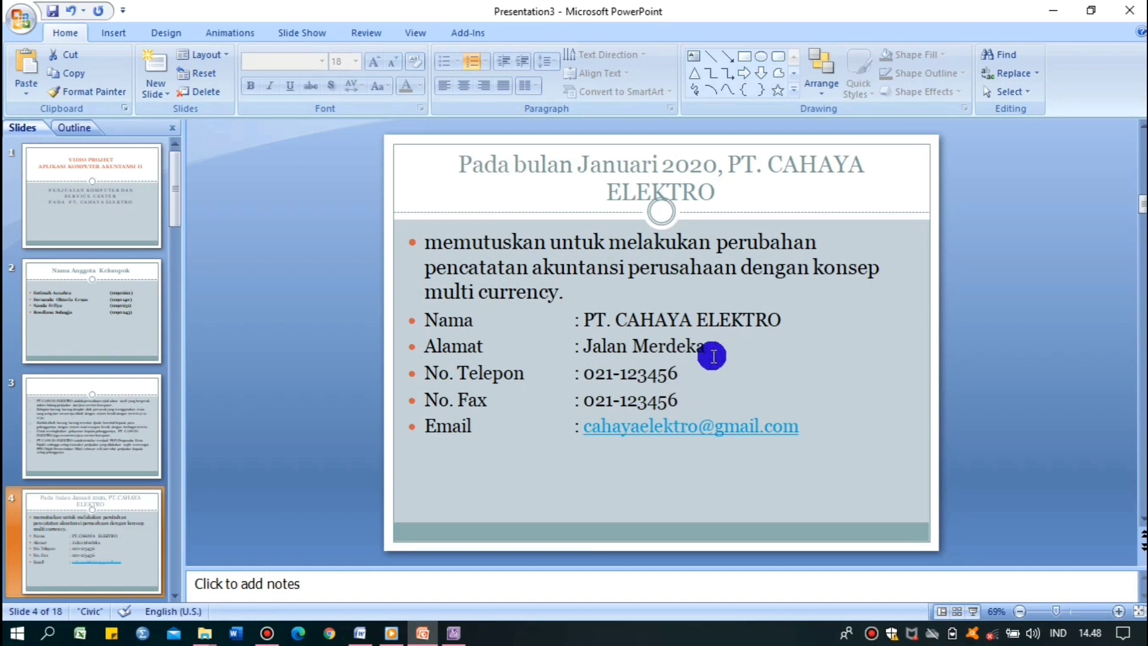
left_click(453, 633)
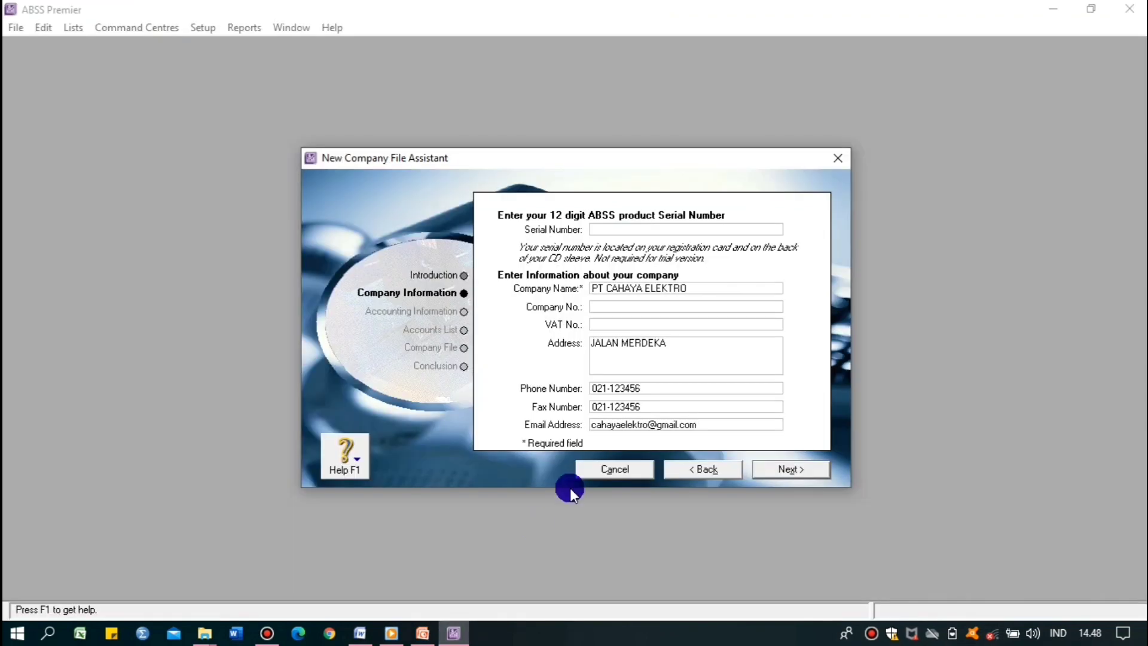
left_click(425, 634)
left_click(425, 634)
- Set financial year 2020 ending in December with January as the conversion month, and confirm the accounting information
left_click(795, 470)
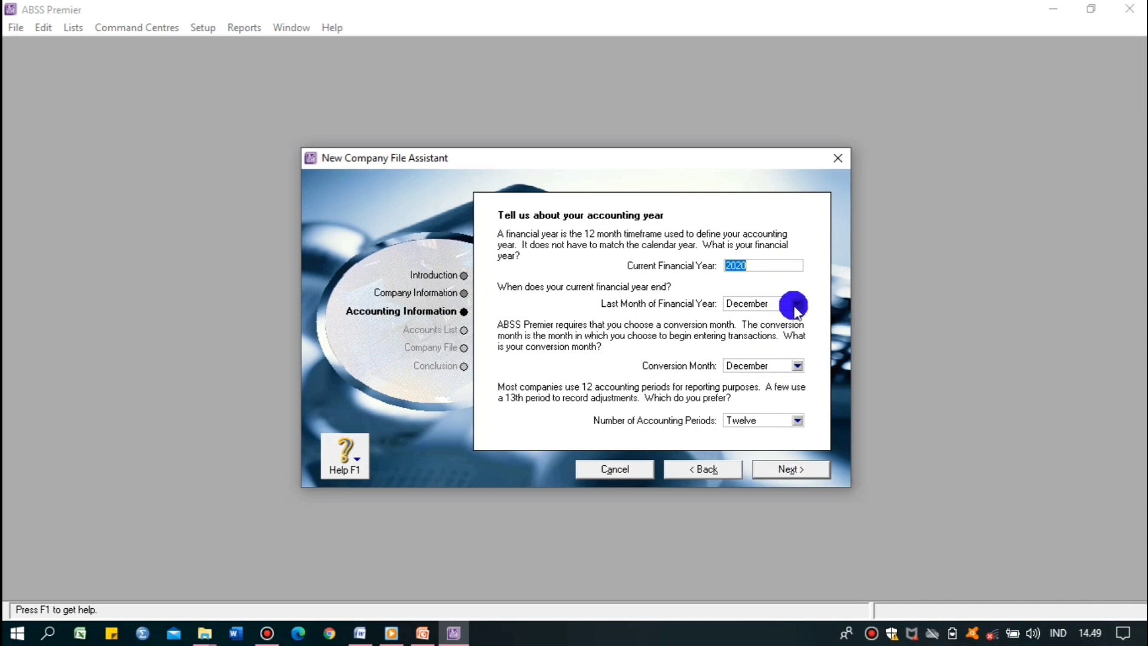
left_click(797, 365)
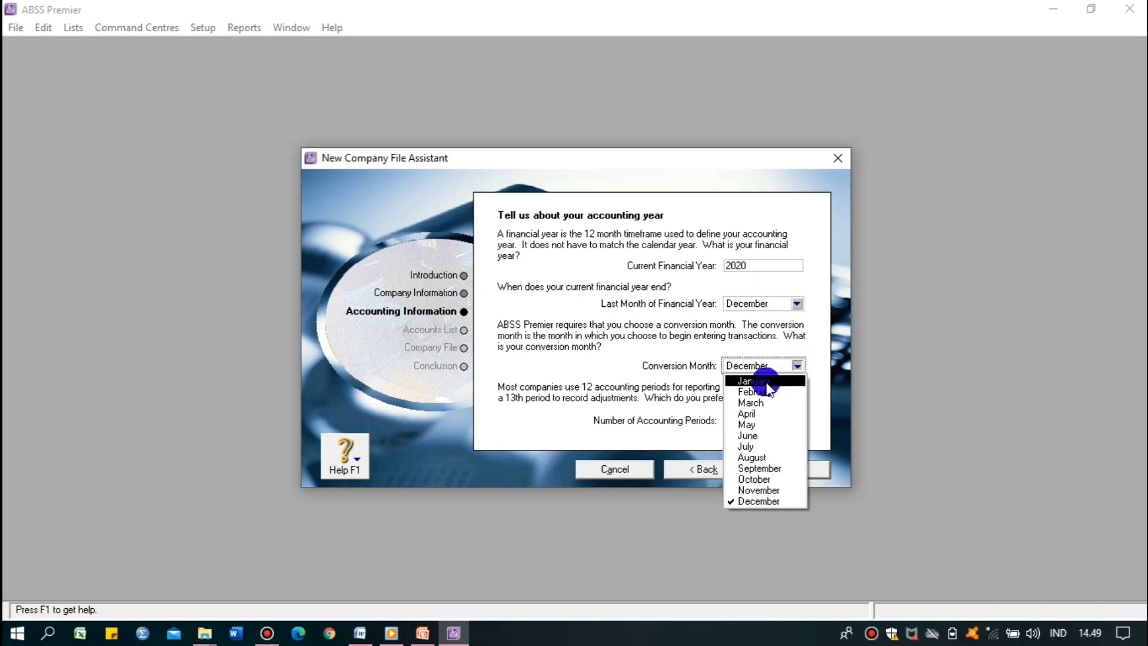
left_click(748, 381)
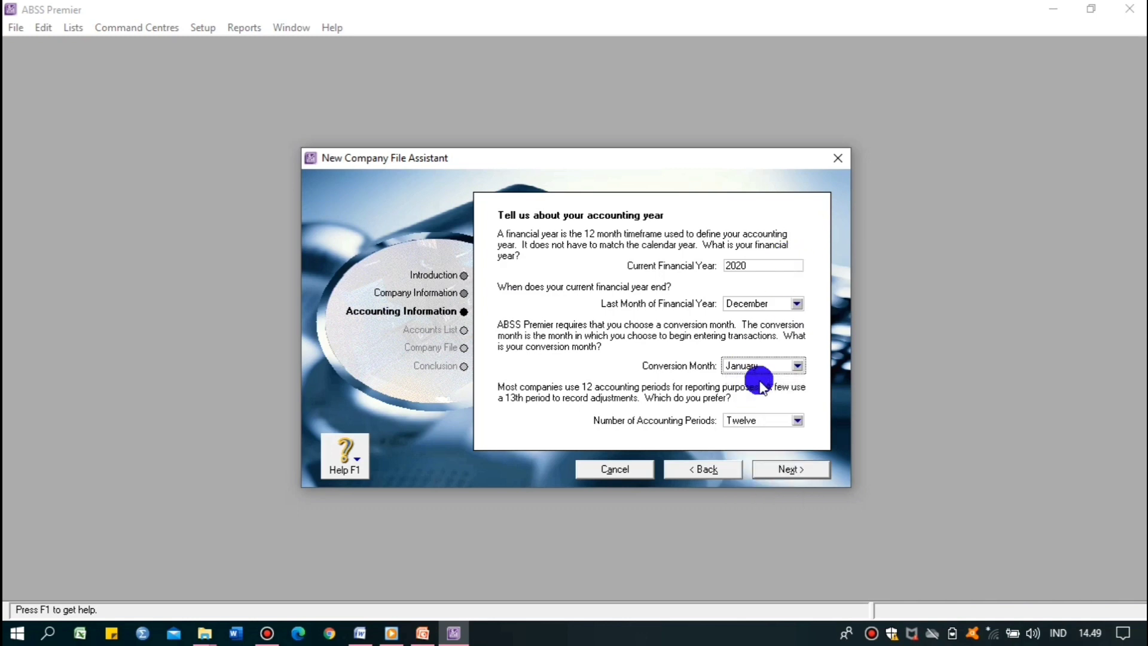
left_click_drag(759, 264, 695, 264)
left_click(774, 303)
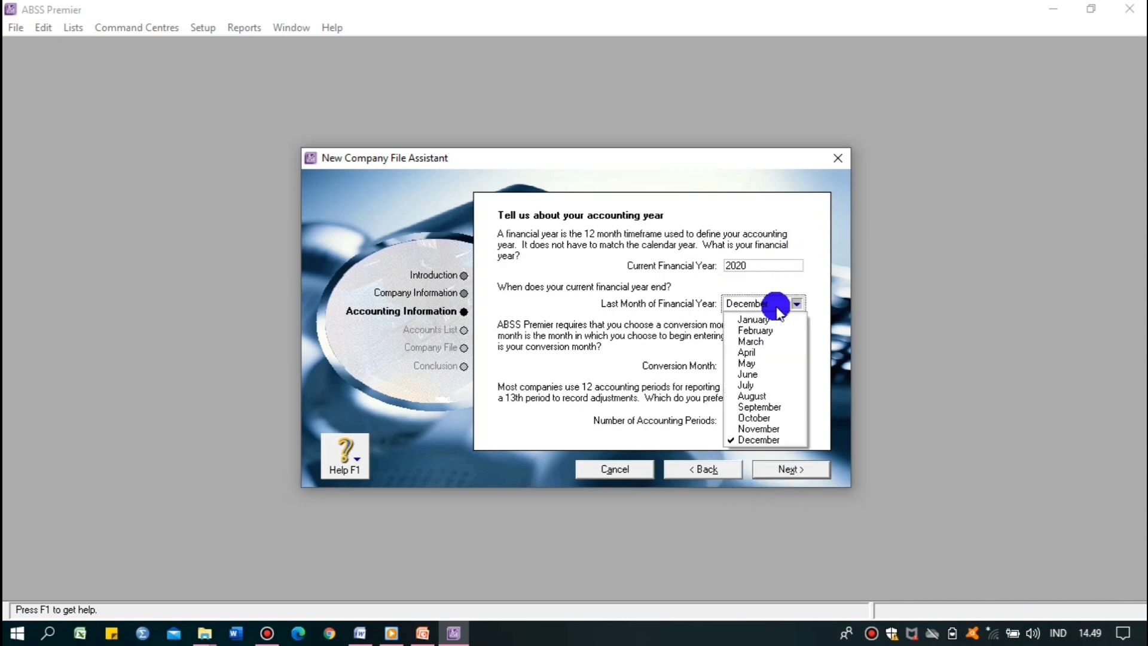
left_click(759, 439)
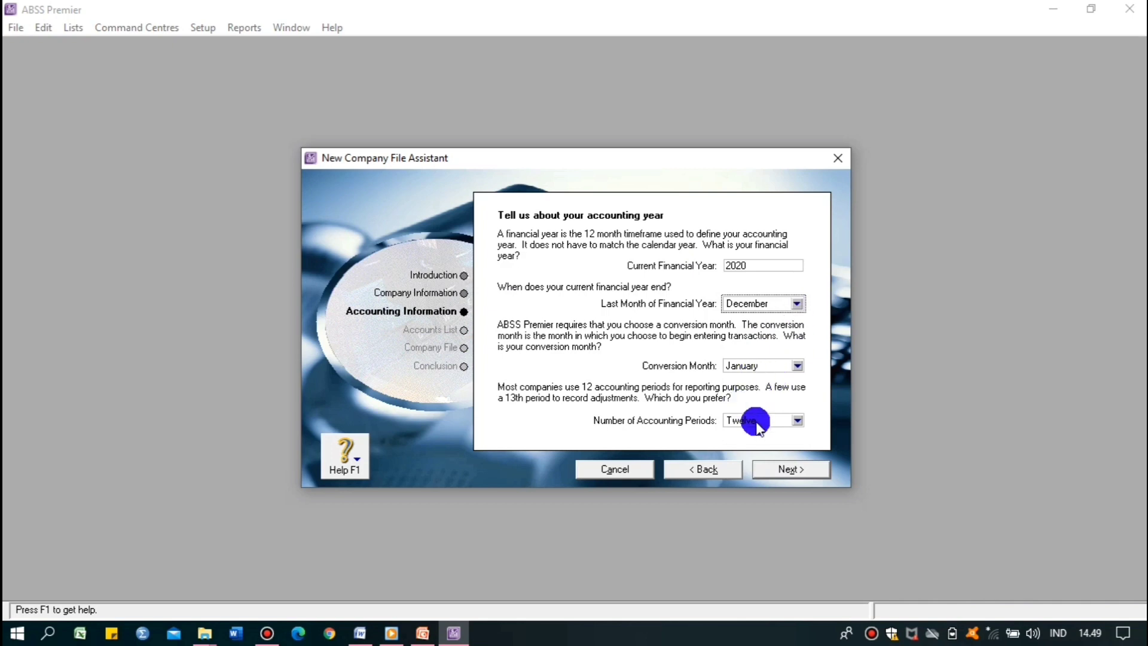
left_click(804, 470)
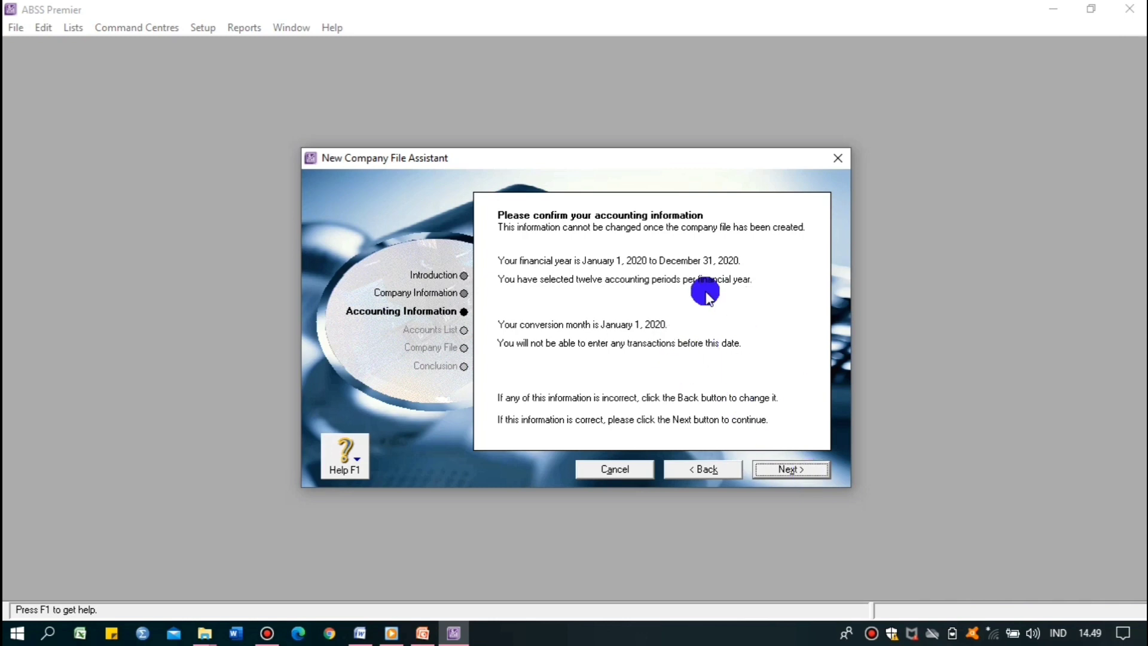
left_click(785, 470)
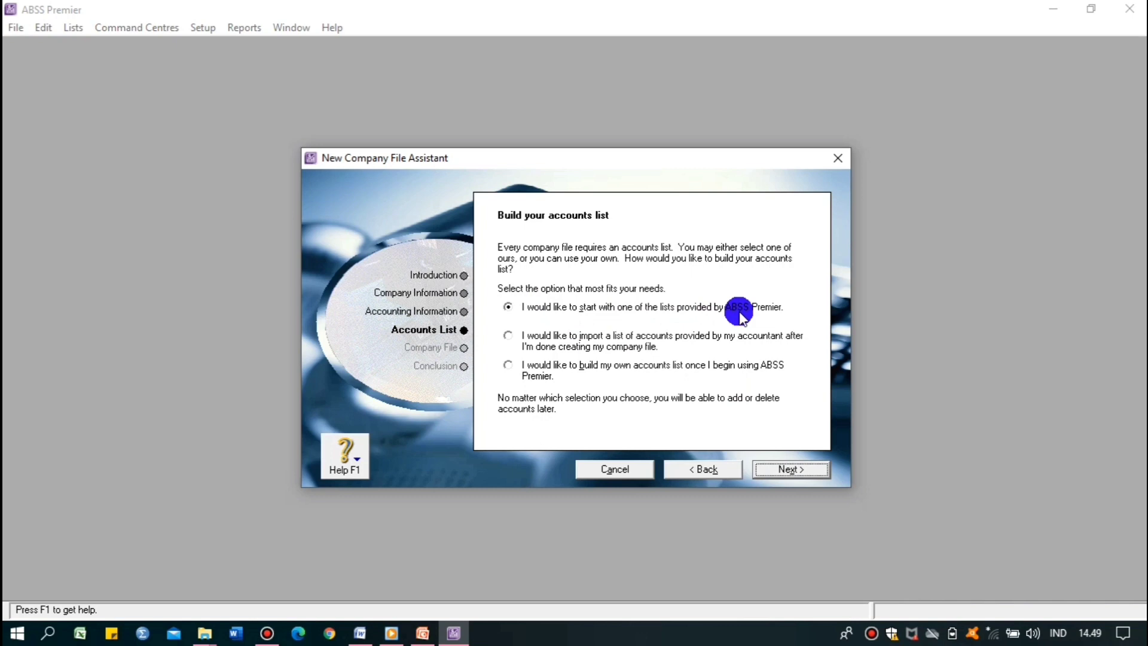
- Start from a provided accounts list, using the Retail industry classification and the Computer Dealer business type
left_click(783, 470)
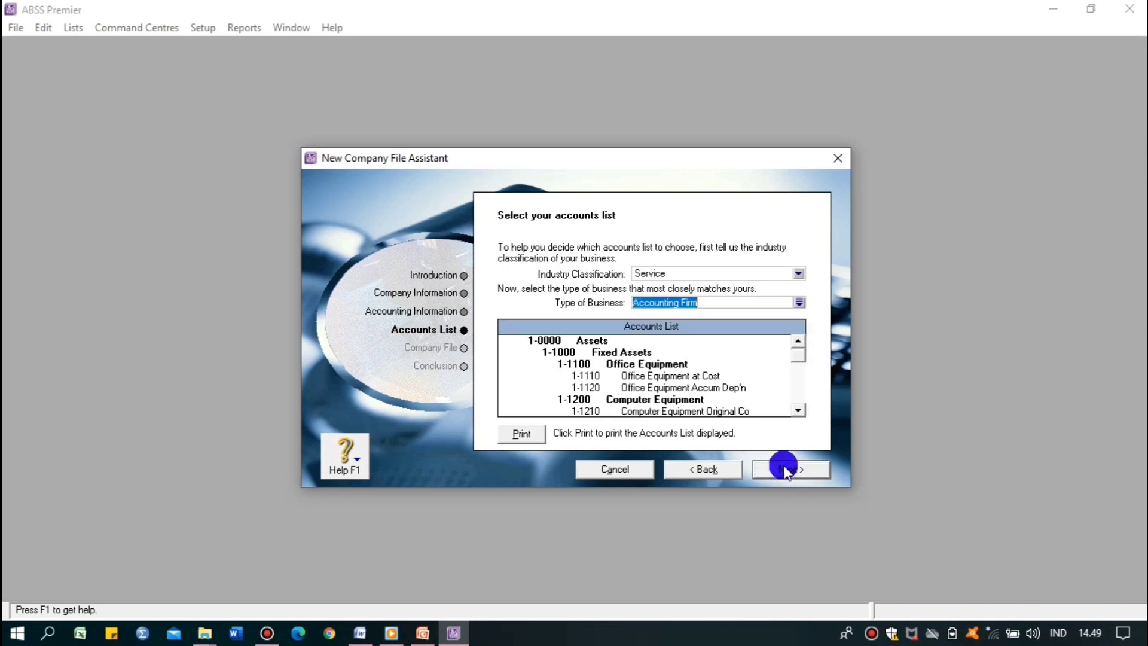
left_click(711, 276)
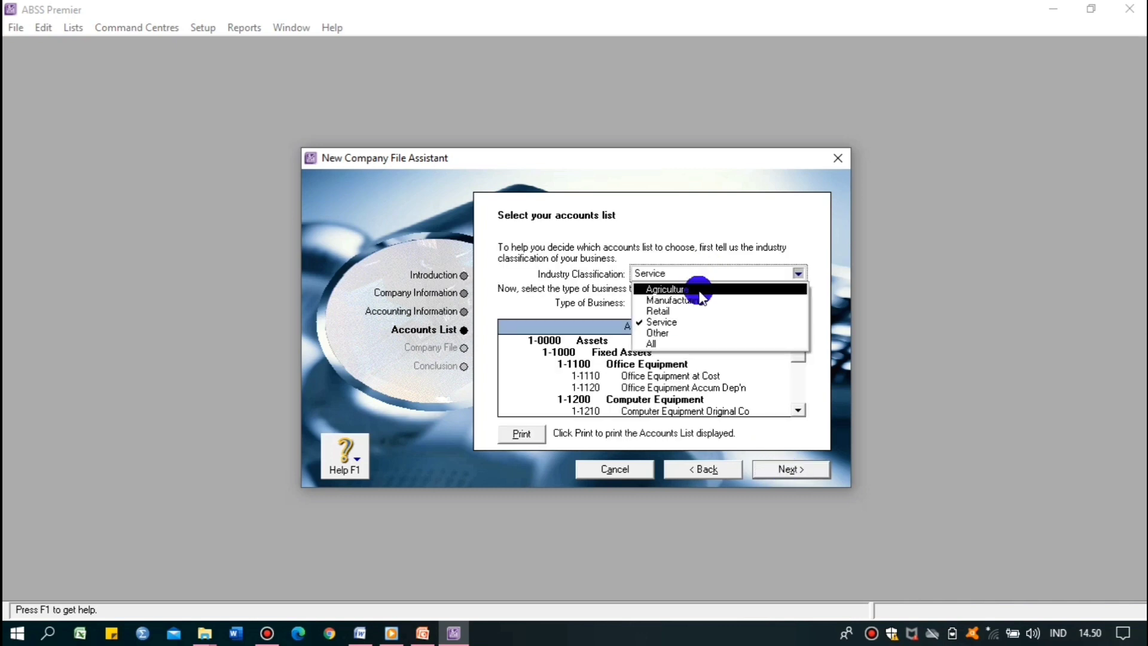
left_click(703, 313)
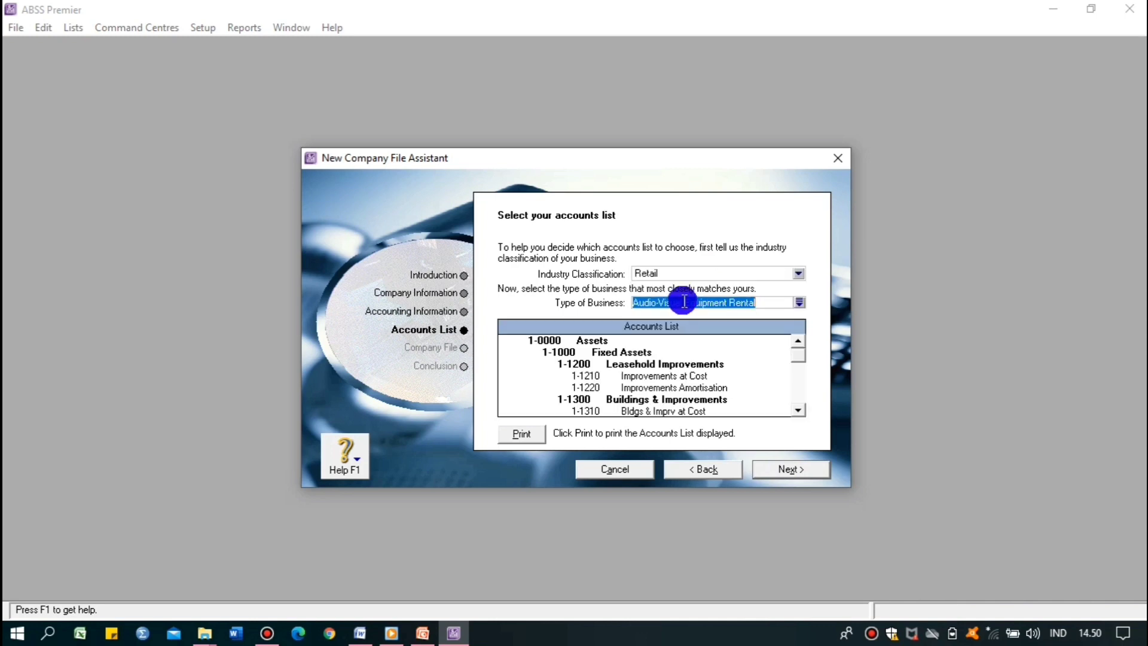
left_click(799, 302)
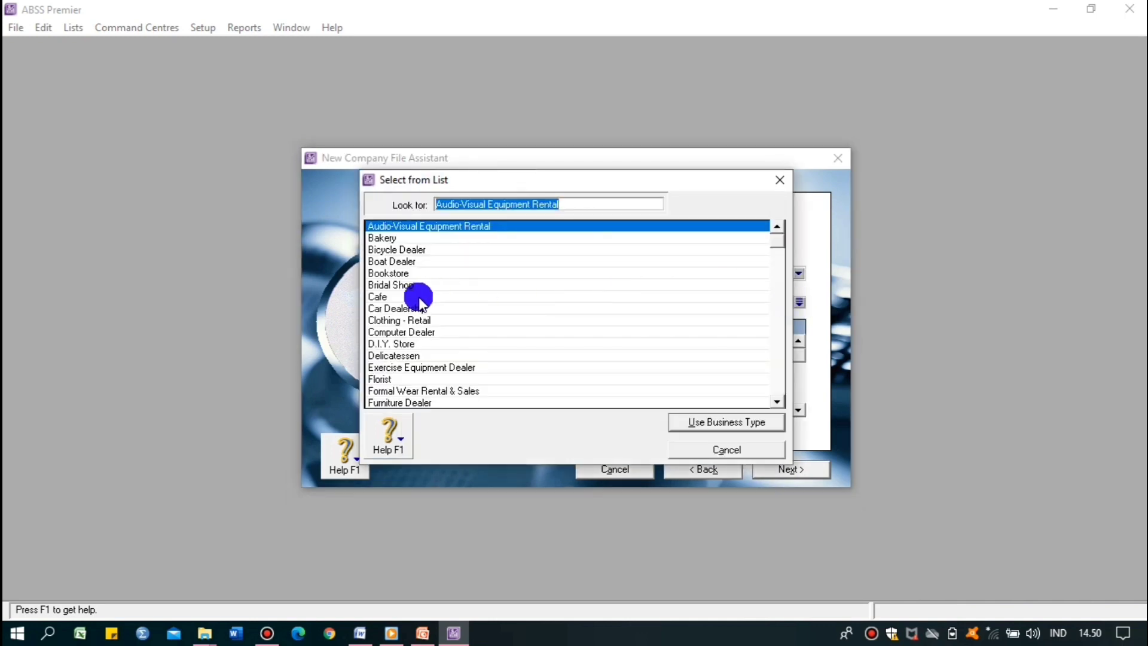
left_click(419, 332)
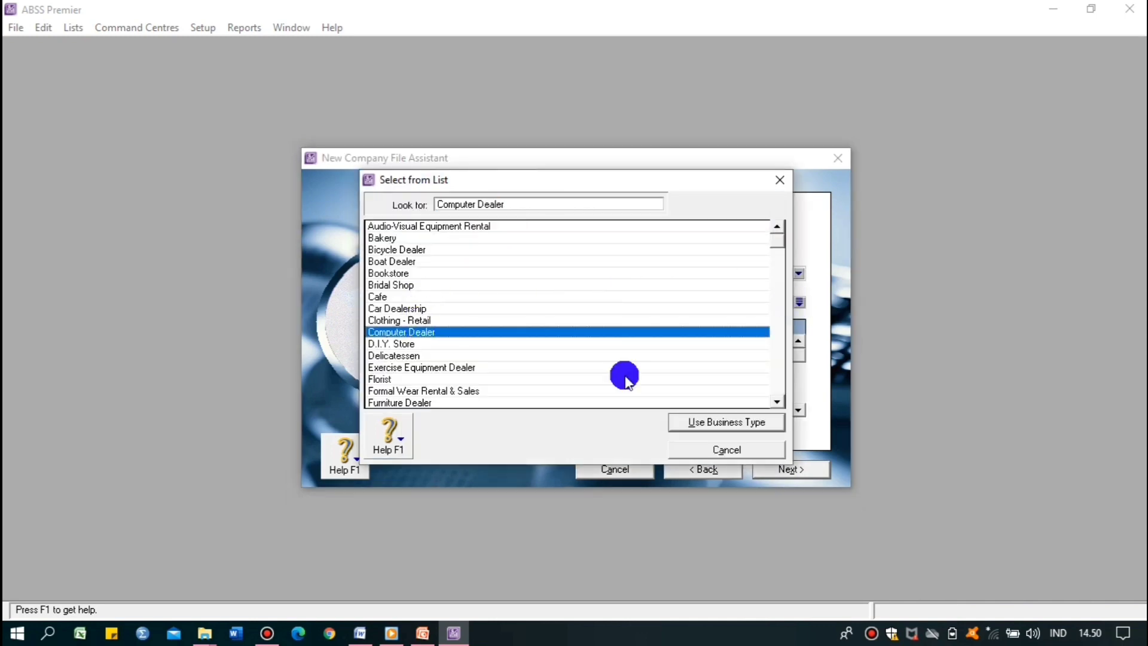
left_click(709, 425)
- Create the company file with its default name and location and open its Command Centre
left_click(782, 471)
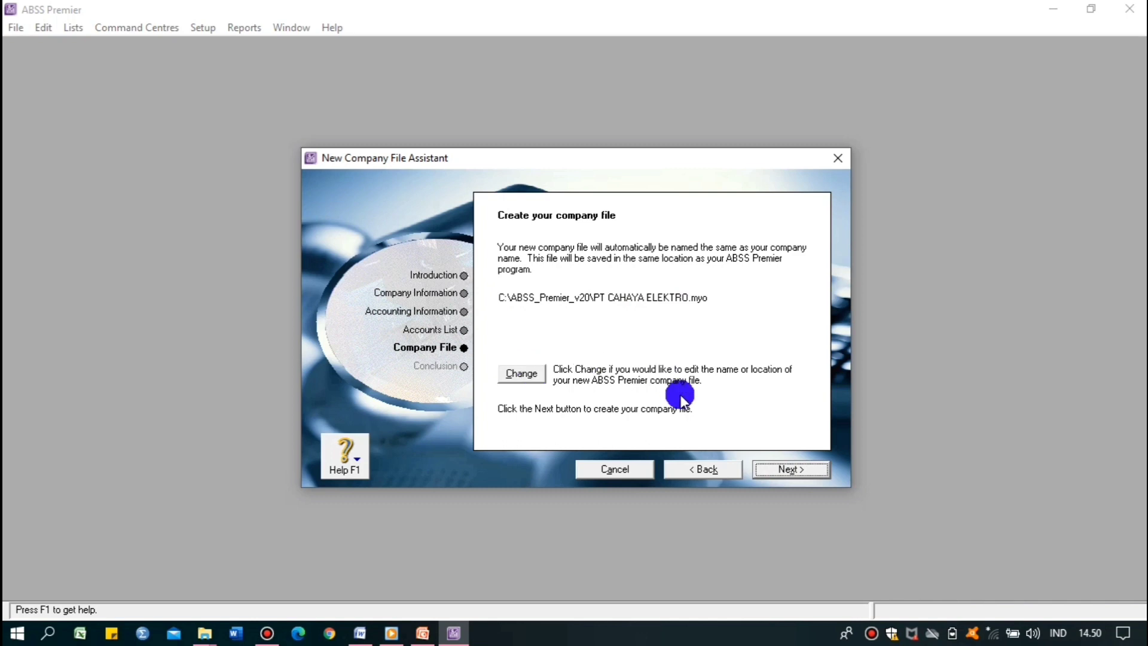
left_click(790, 469)
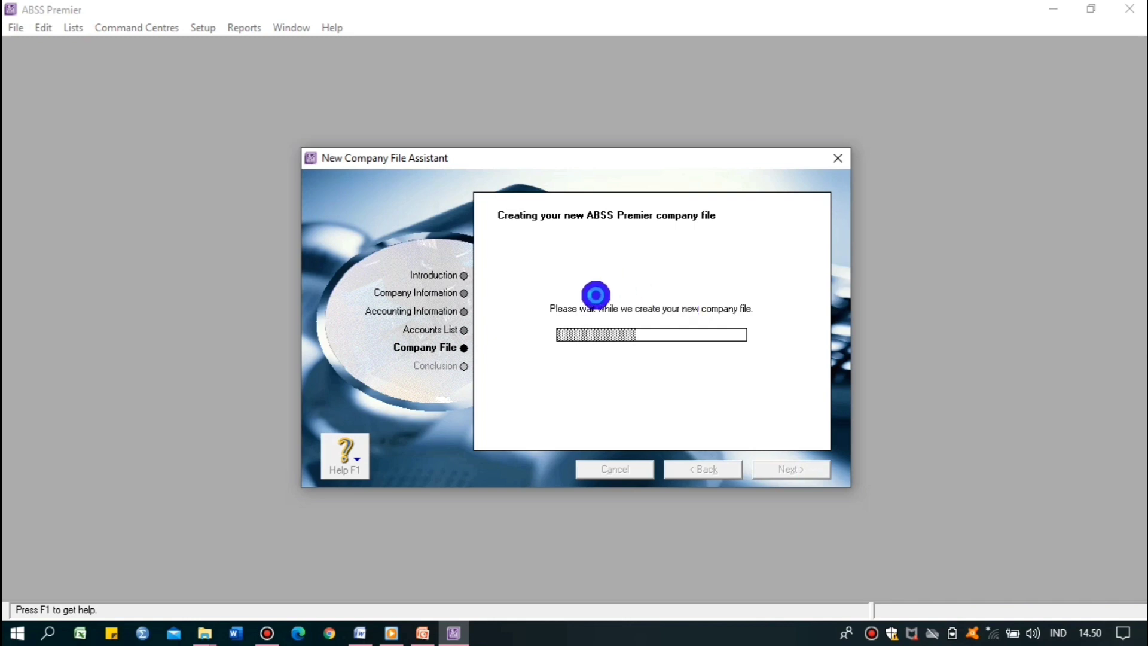
left_click(578, 365)
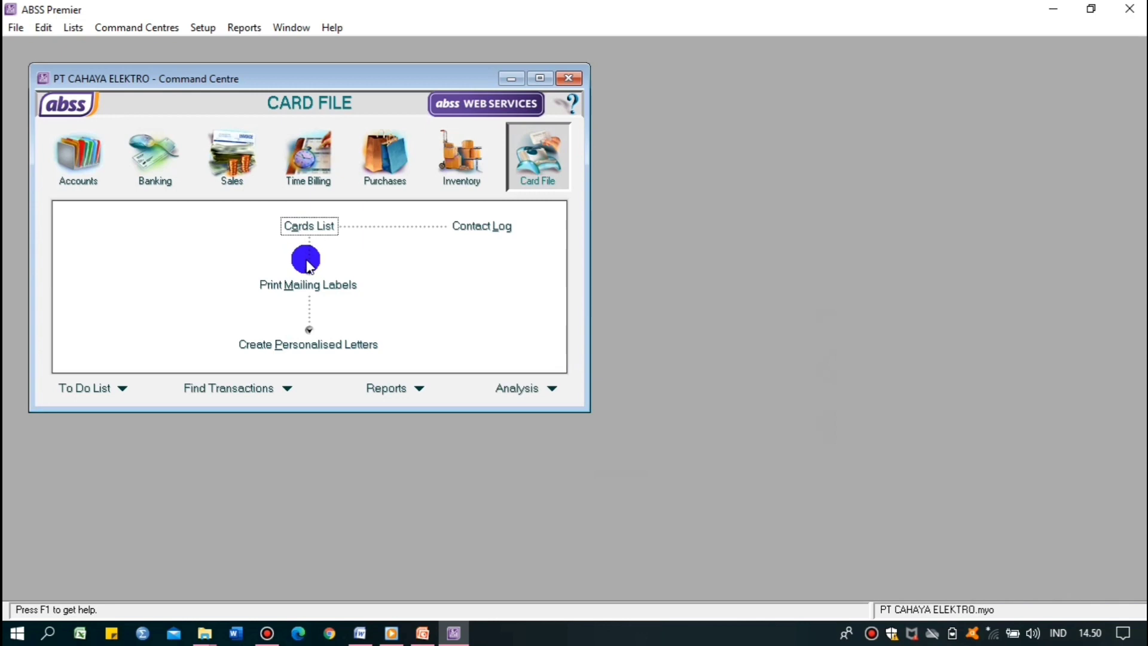
- Consult the PENGATURAN PREFERENCES slide in PowerPoint and enable "I Deal in Multiple Currencies [System-wide]" in the ABSS Premier system preferences
left_click(424, 634)
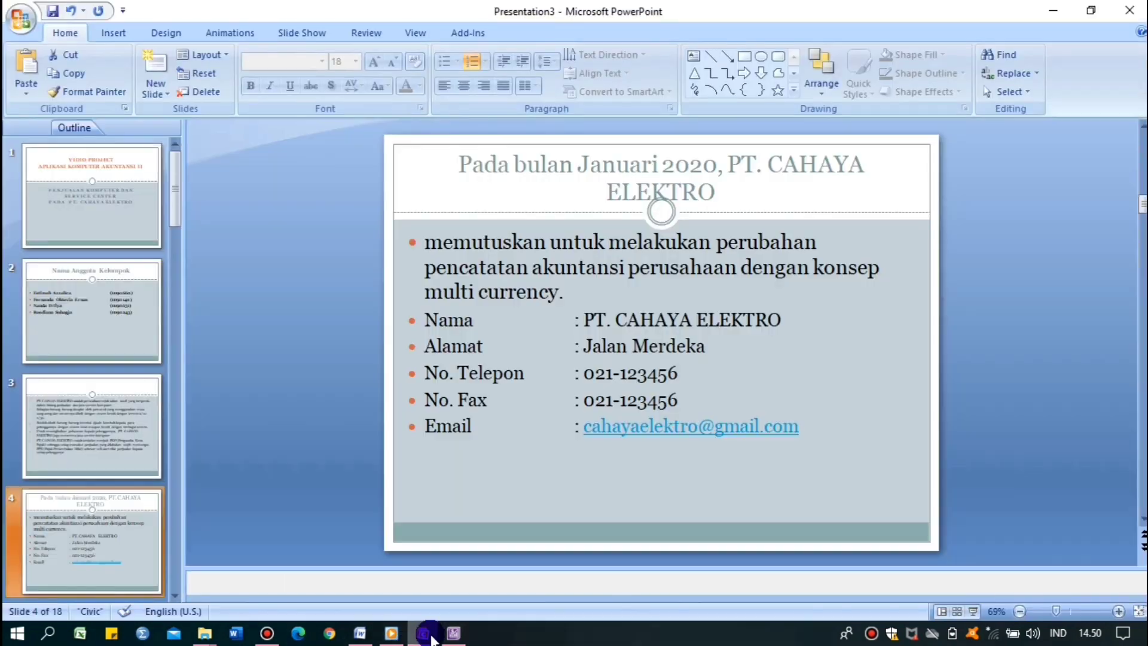
scroll(124, 412, "down", 3)
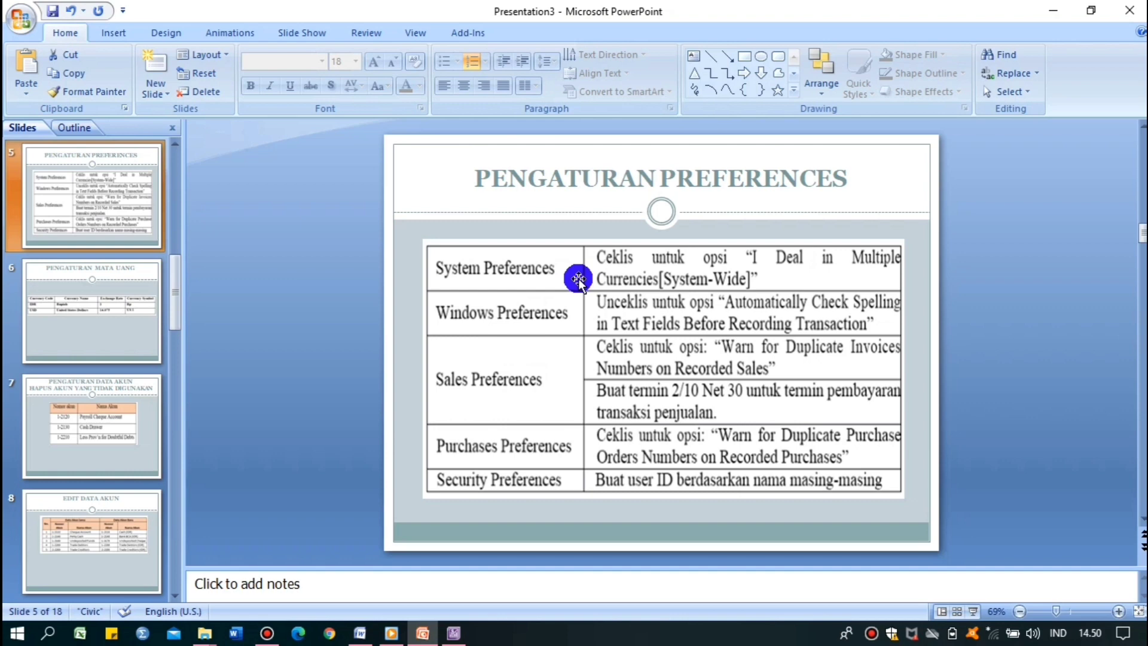
left_click(454, 633)
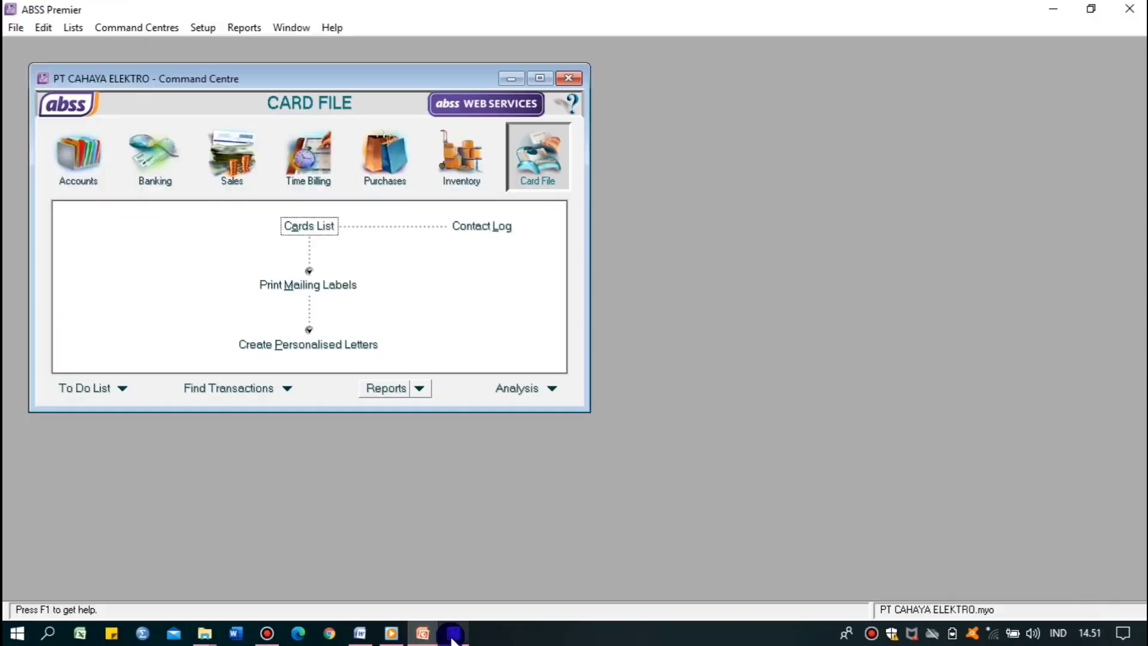
left_click(204, 27)
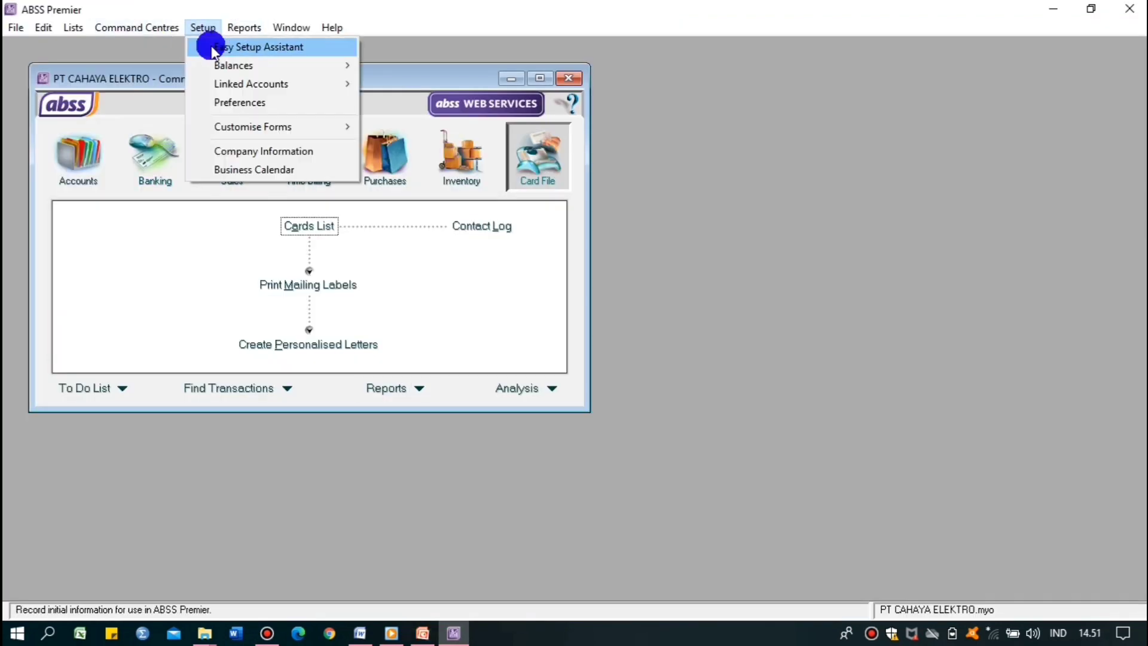
left_click(252, 103)
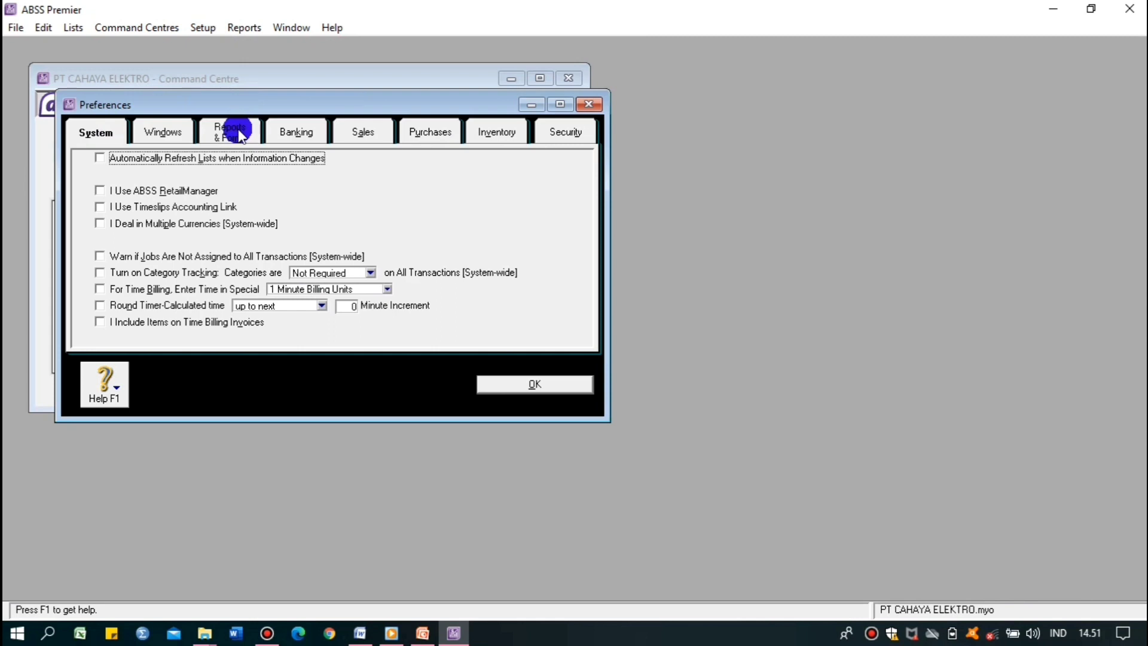
left_click(114, 227)
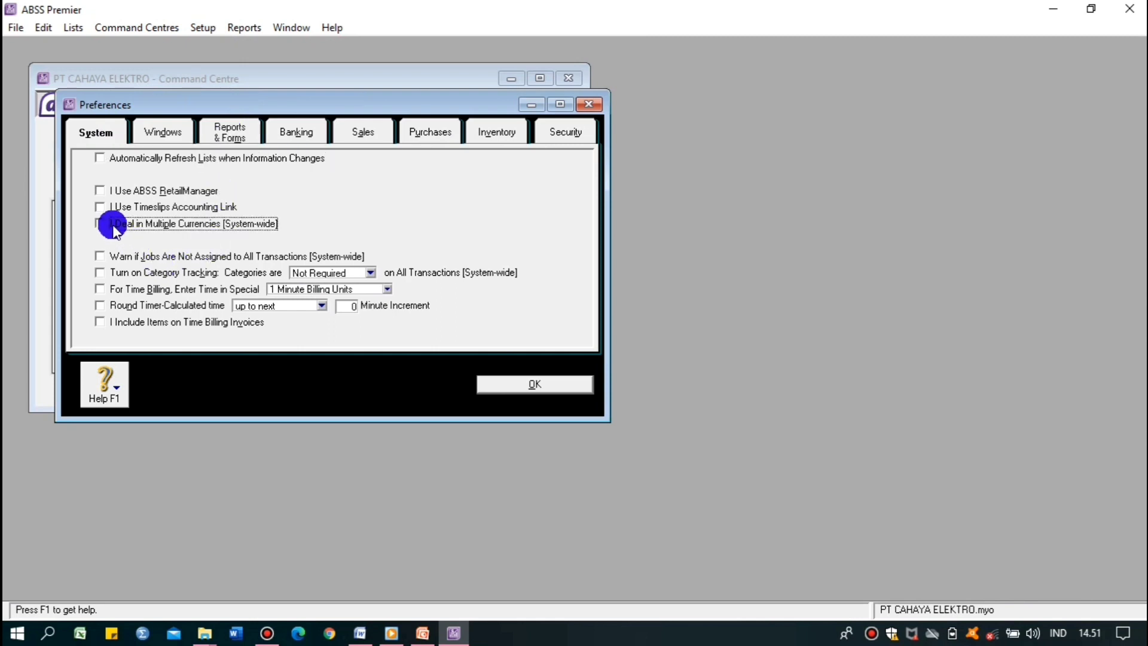
left_click(656, 460)
- Turn off automatic spell checking before recording transactions and turn on the warning for duplicate invoice numbers on recorded sales
left_click(171, 130)
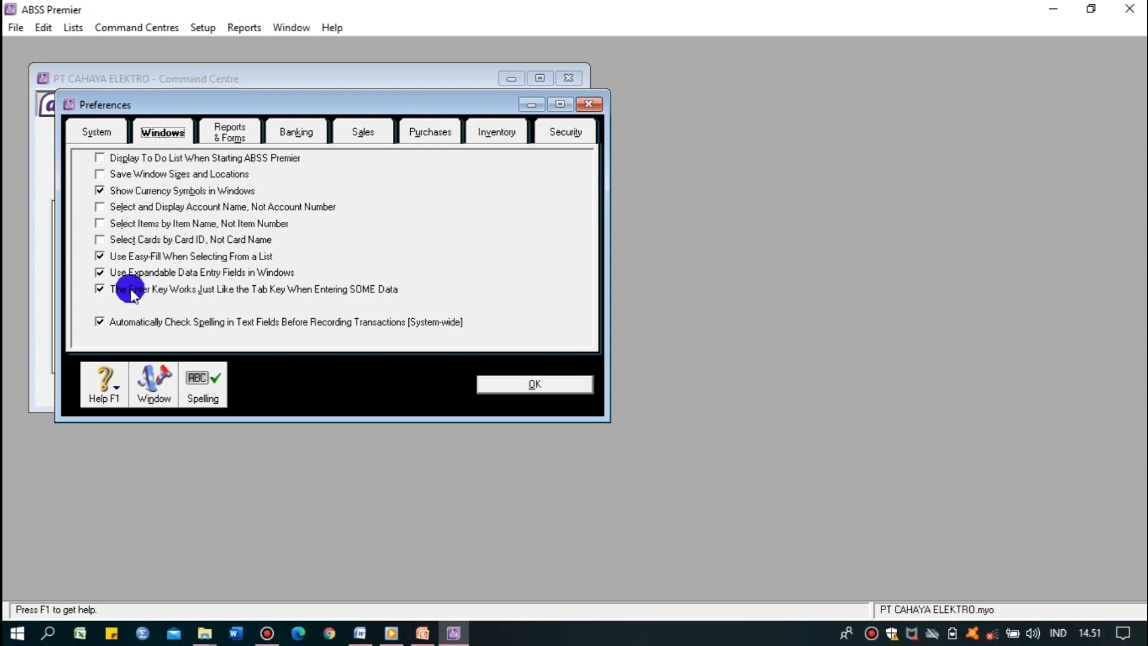
left_click(103, 325)
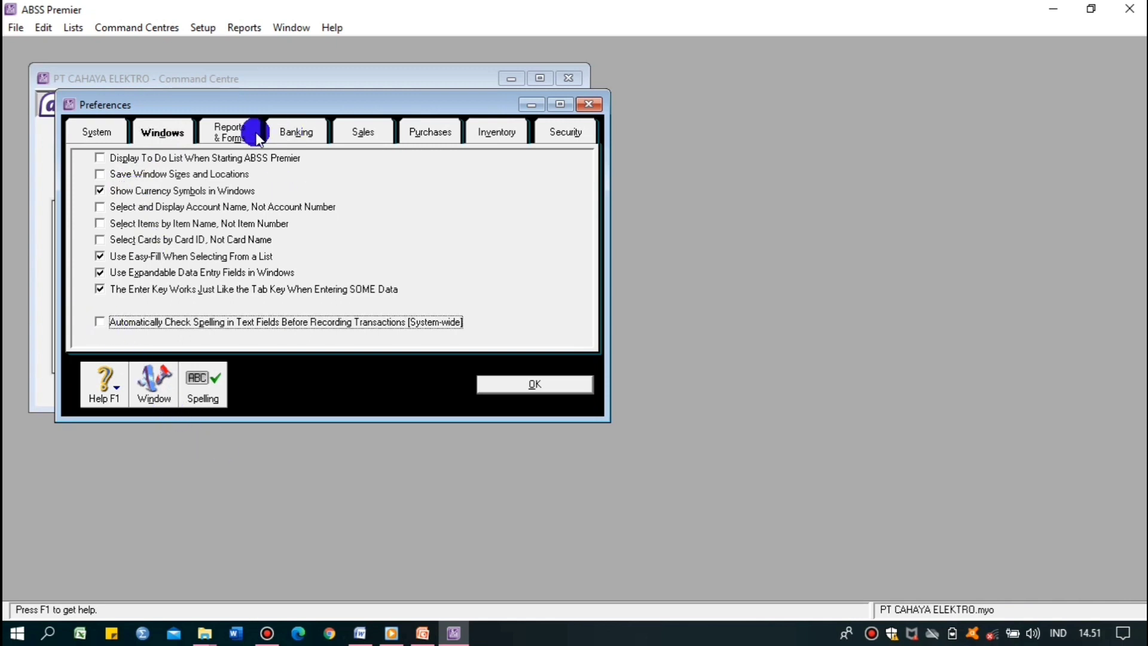
left_click(360, 132)
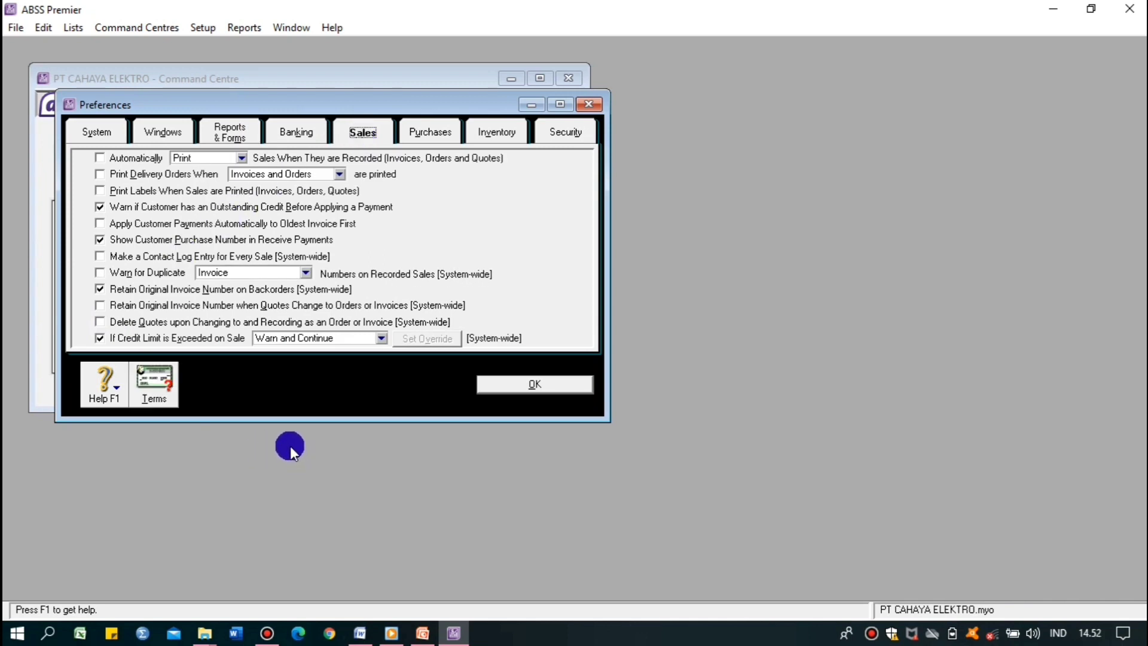
left_click(100, 273)
left_click(98, 273)
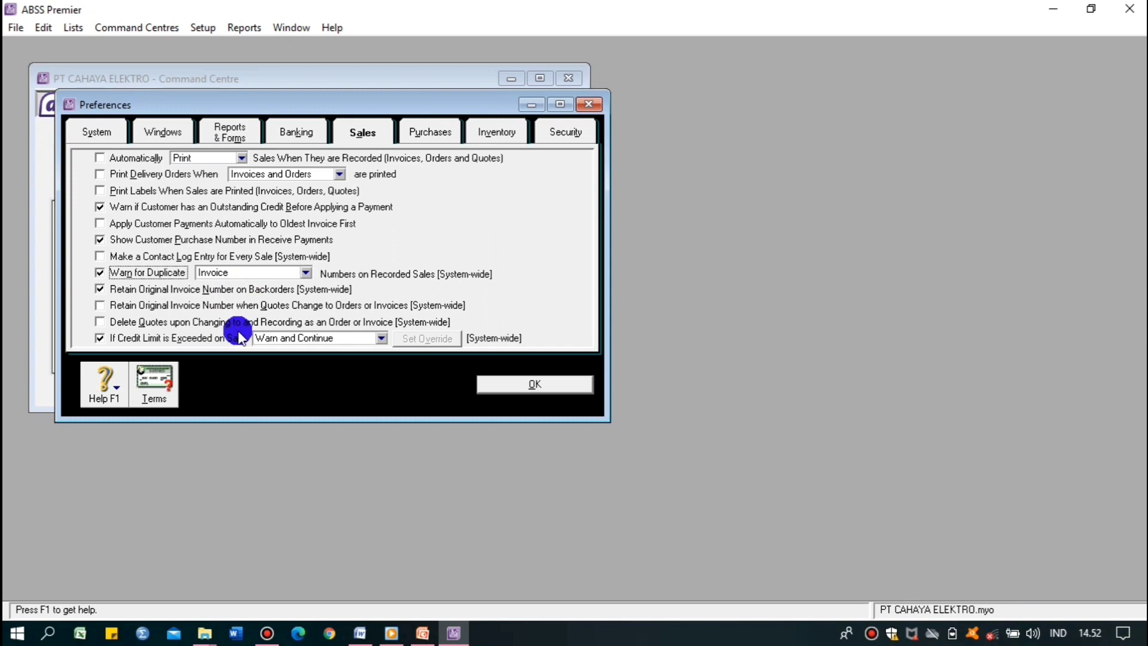
- Set the default customer credit terms to In a Given # of Days with 10 discount days, 30 balance due days and 2% early-payment discount
left_click(154, 385)
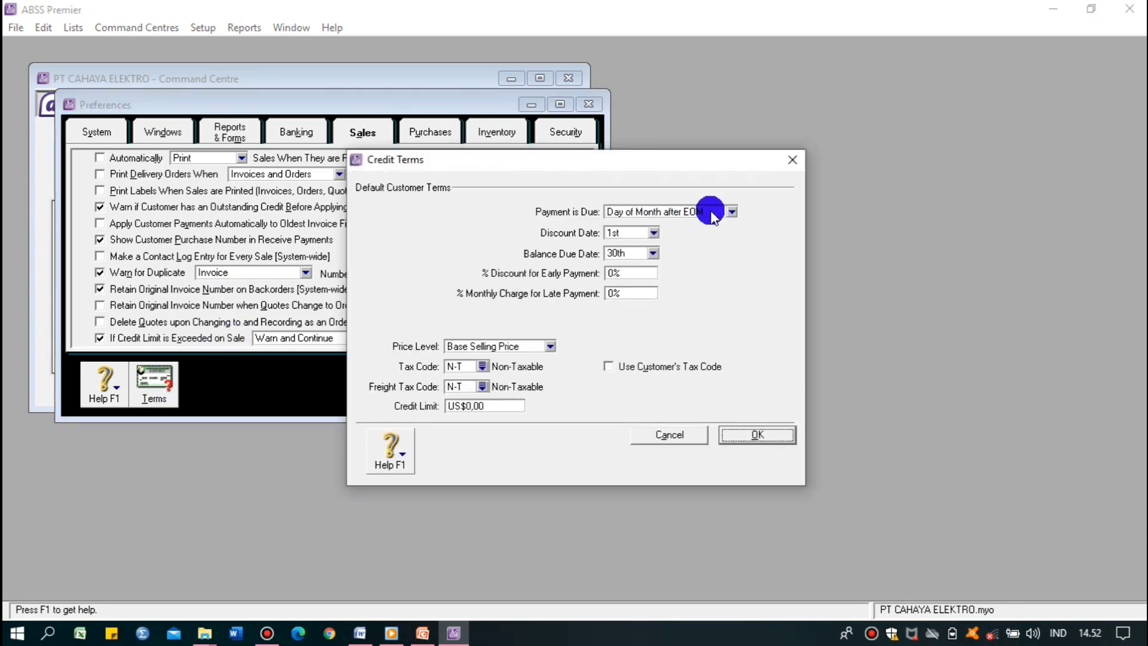
left_click(712, 214)
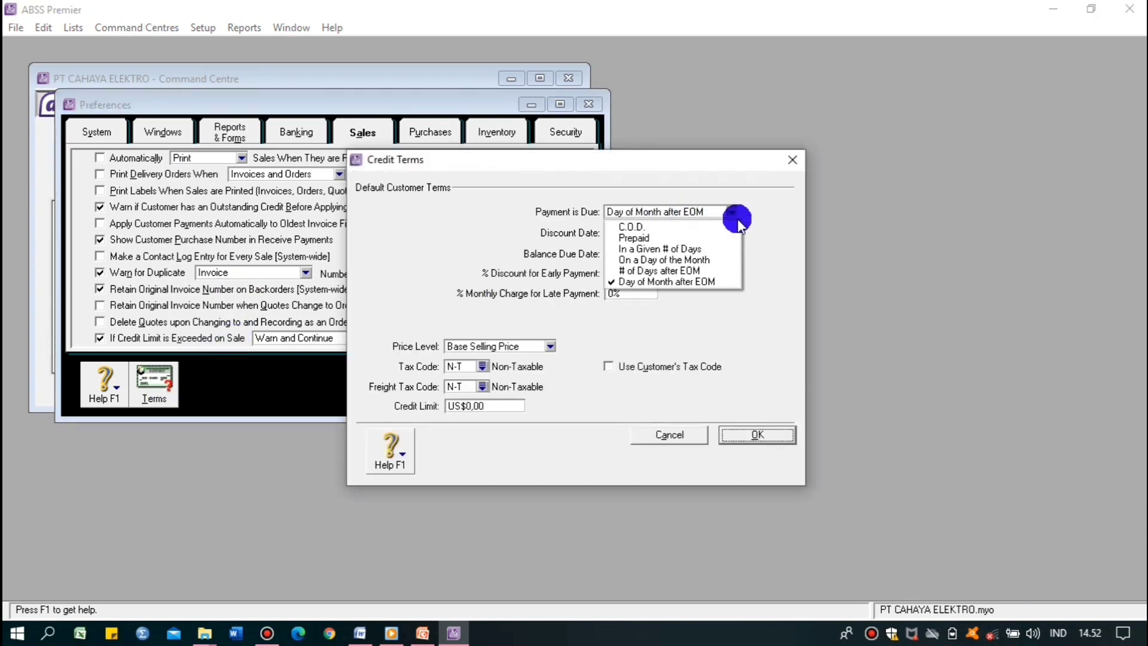
left_click(717, 249)
left_click(626, 231)
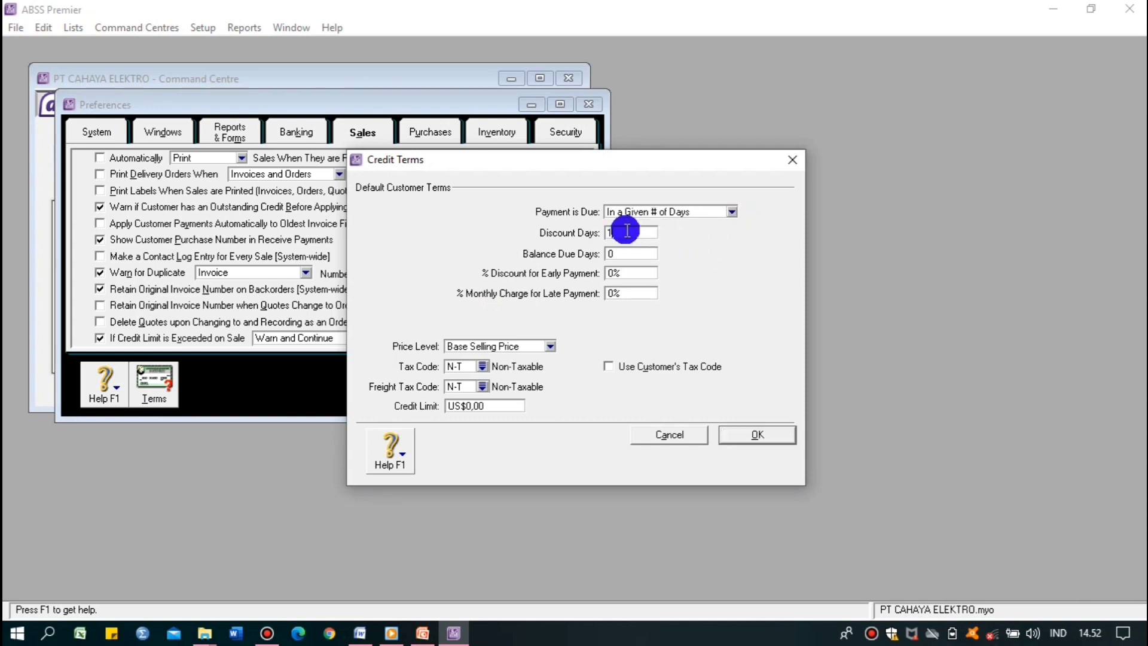
left_click(628, 254)
type("3")
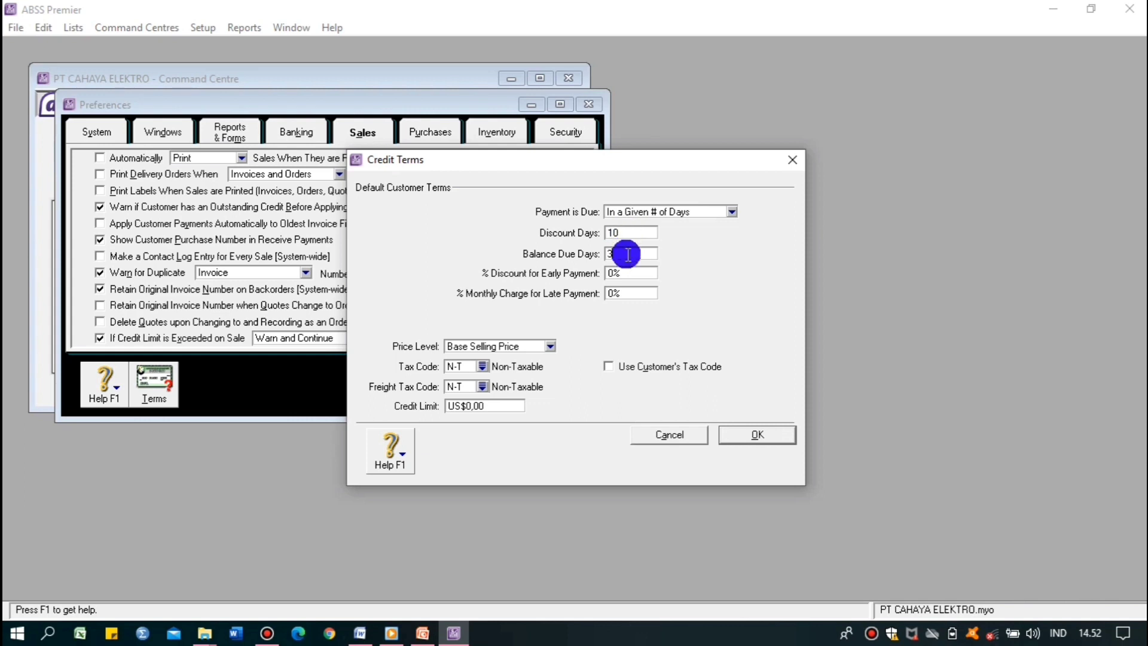
type("0")
left_click(628, 272)
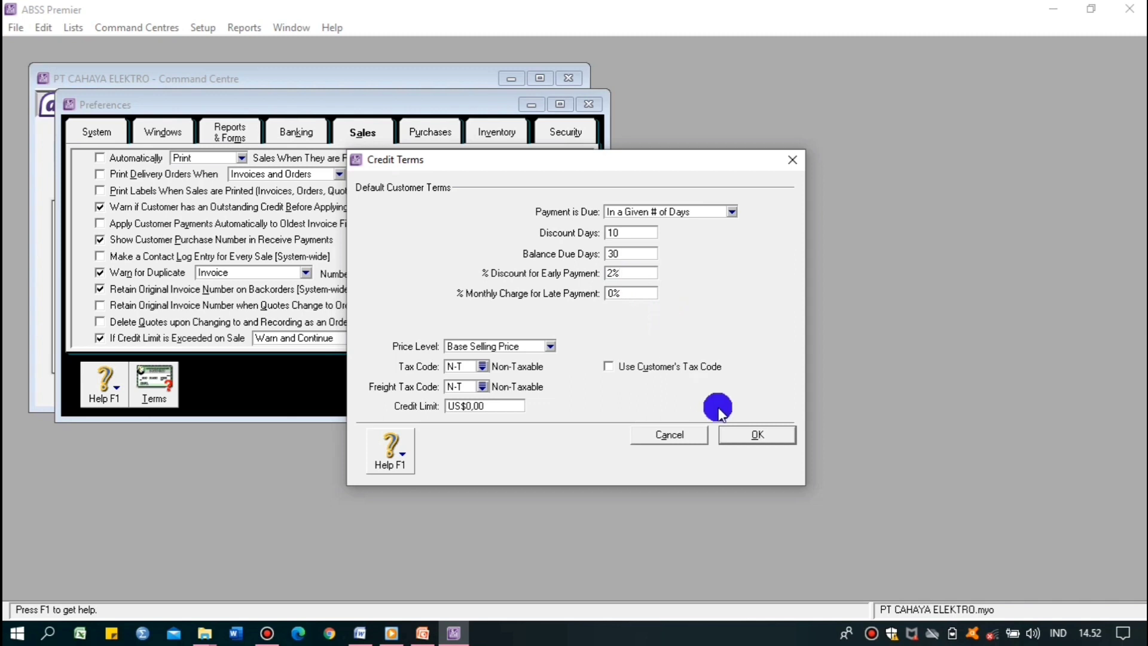
left_click(740, 435)
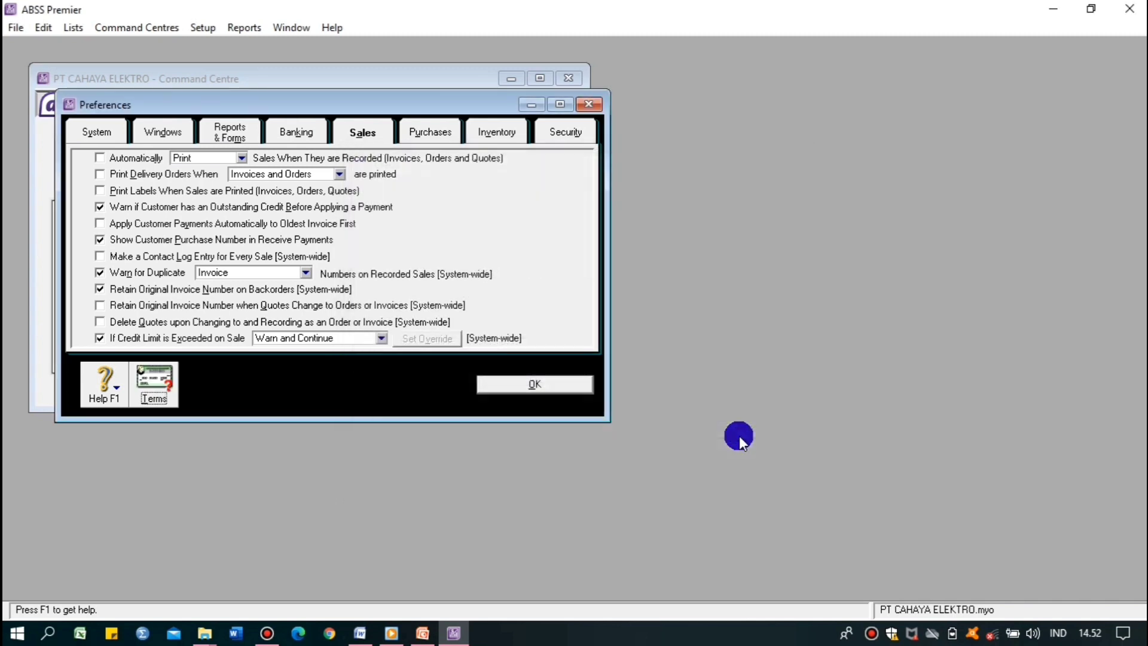
- Turn on the warning for duplicate purchase order numbers on recorded purchases and close the preferences
left_click(436, 132)
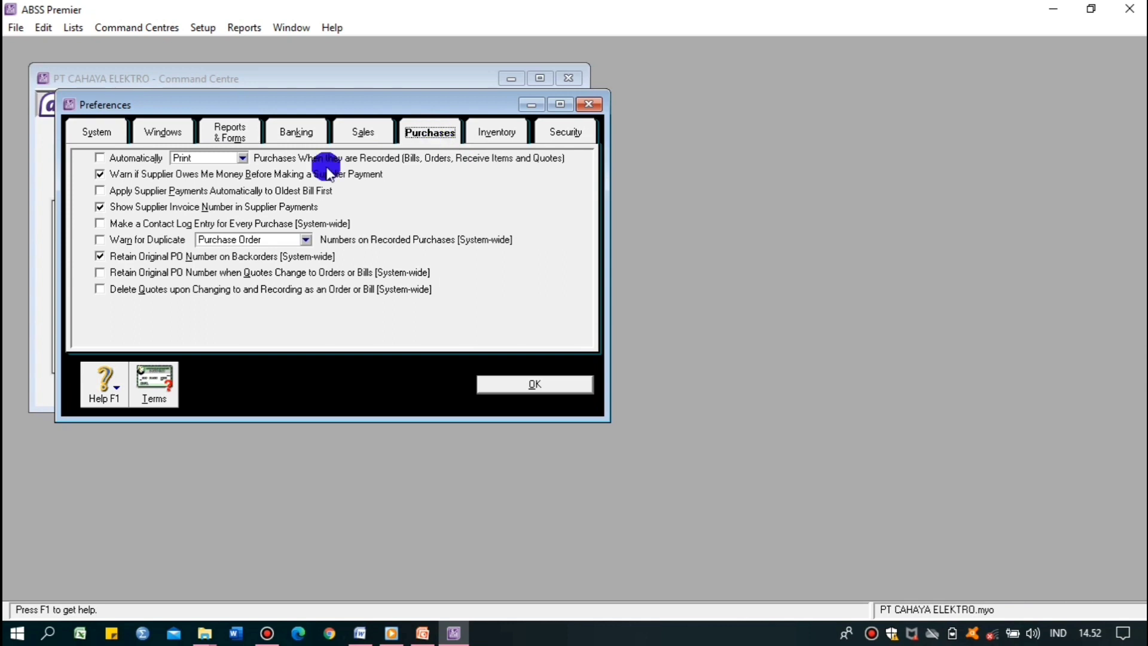
left_click(99, 240)
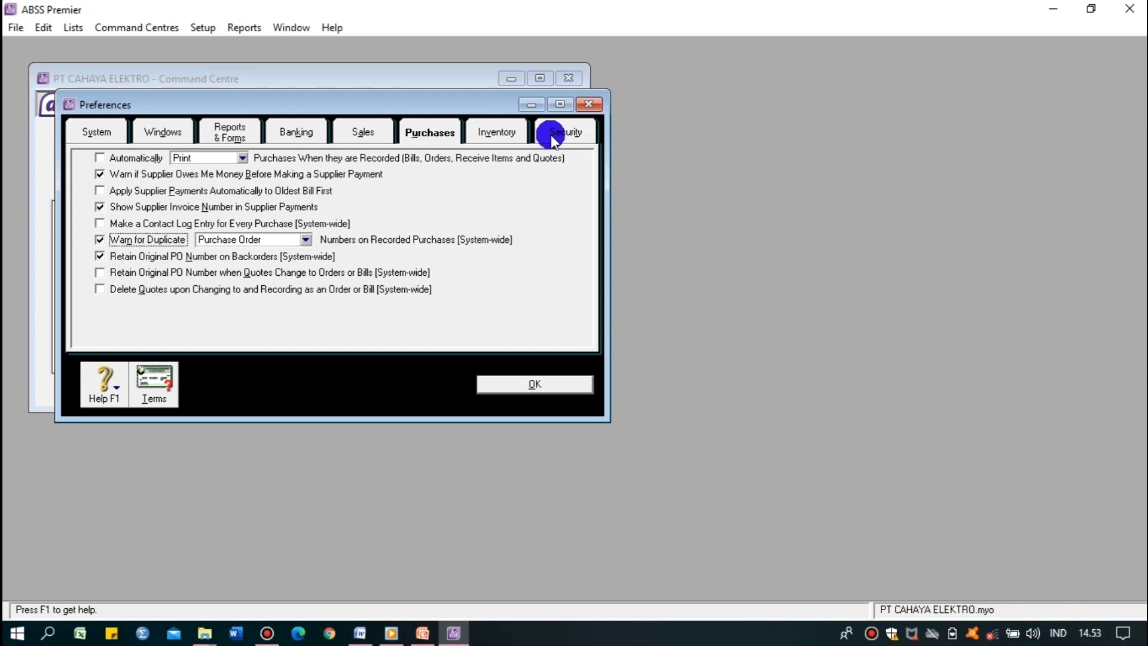
left_click(550, 384)
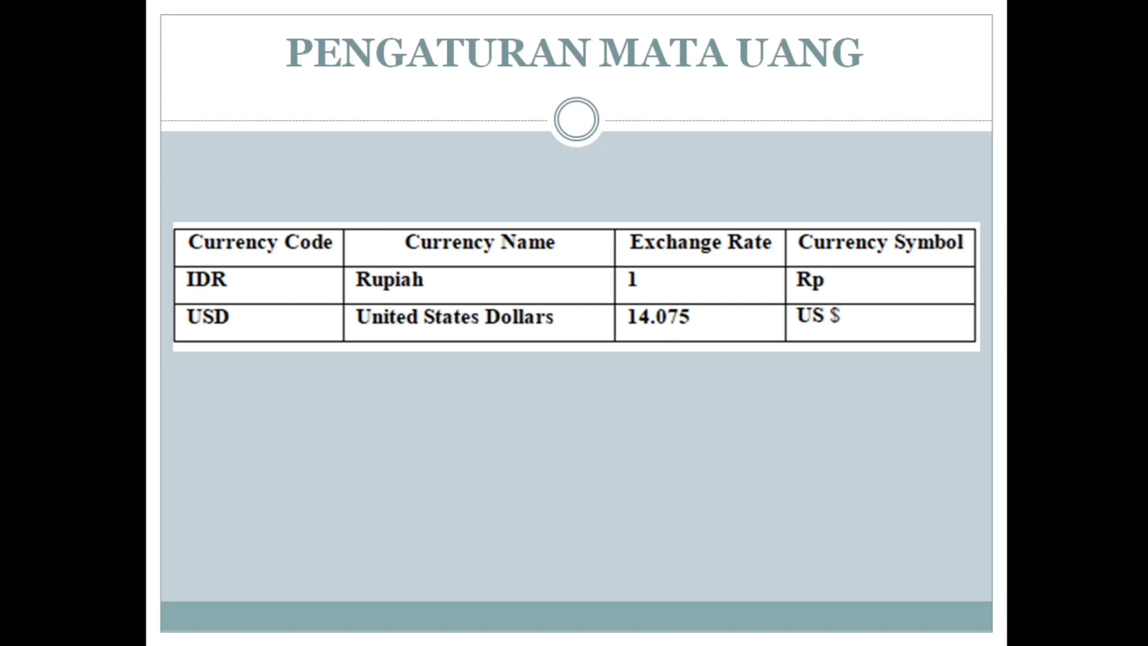
- Open the currencies list and delete Australian Dollars, Canadian Dollars, Chinese Yuan Renminbi and Great Britain Pounds
left_click(72, 27)
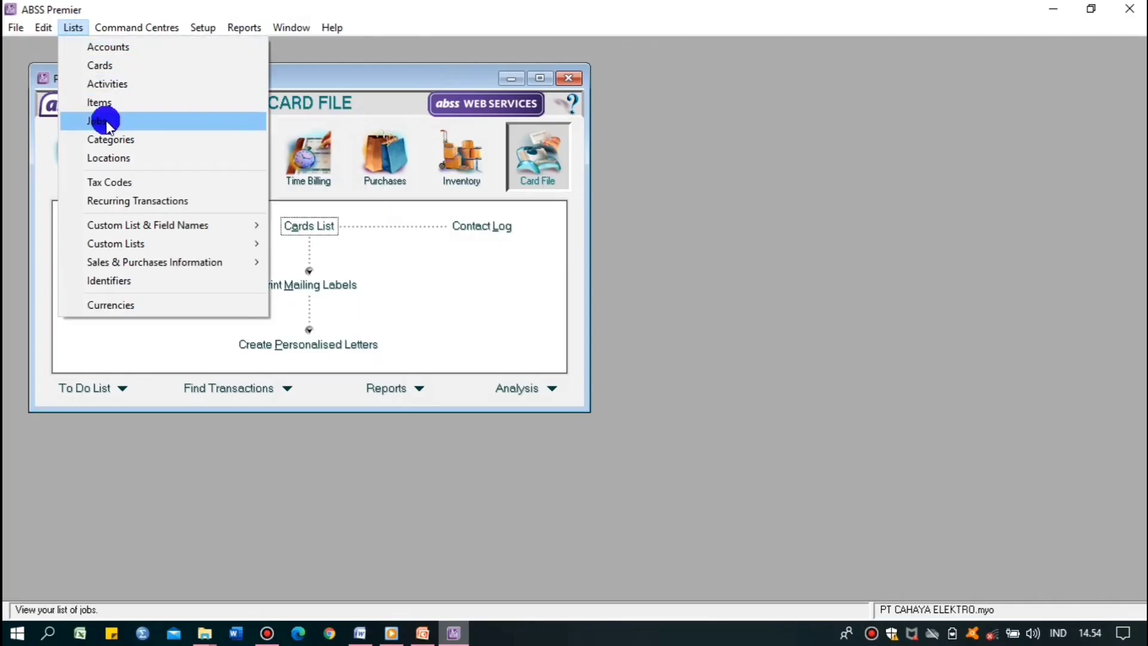
left_click(136, 301)
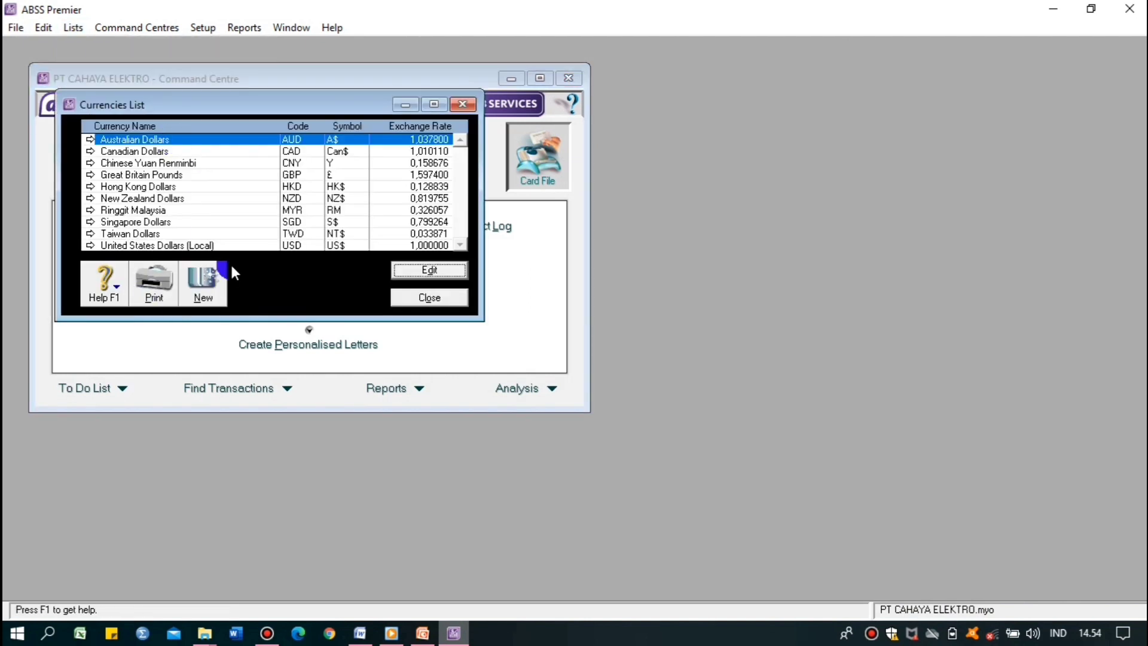
right_click(154, 142)
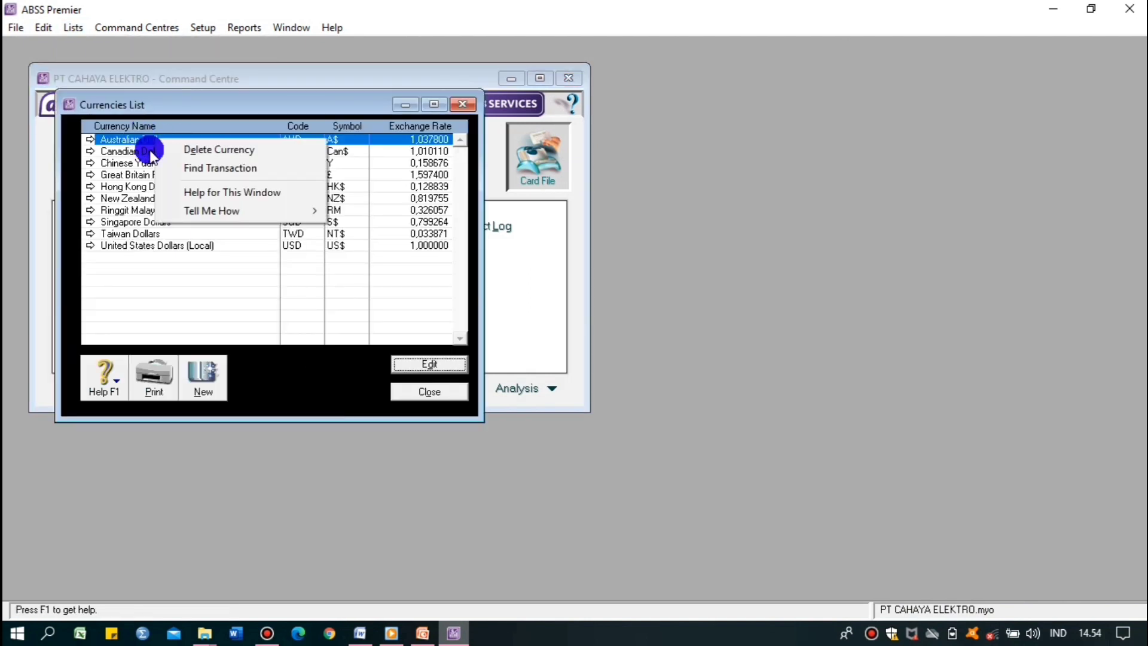
left_click(198, 146)
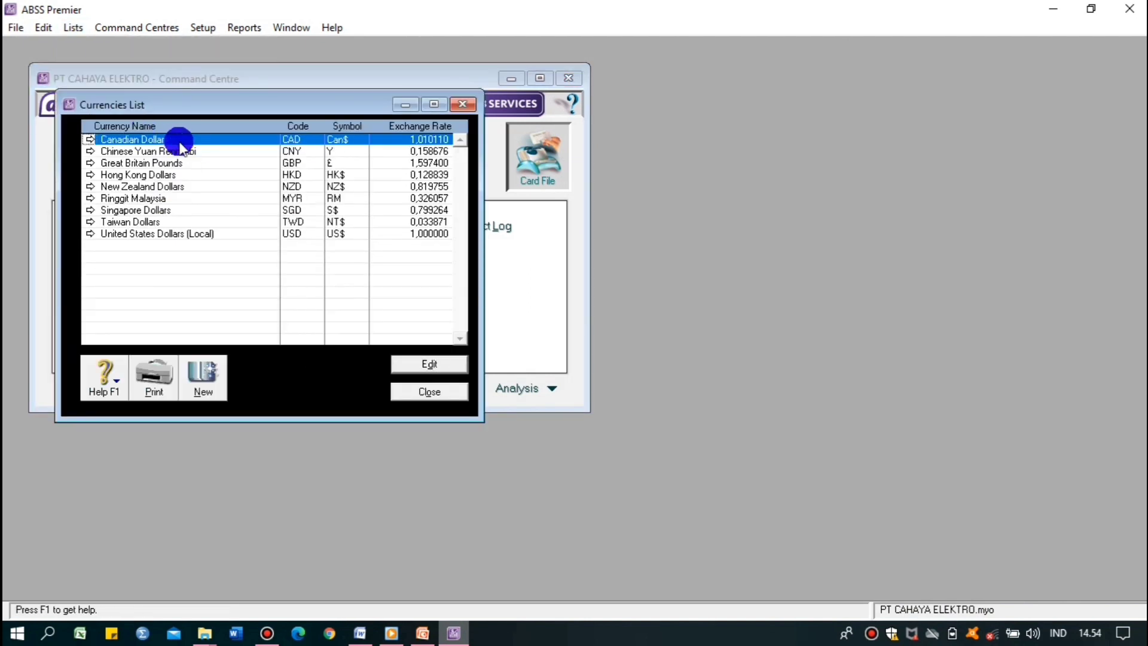
right_click(178, 141)
left_click(230, 153)
right_click(179, 142)
left_click(220, 152)
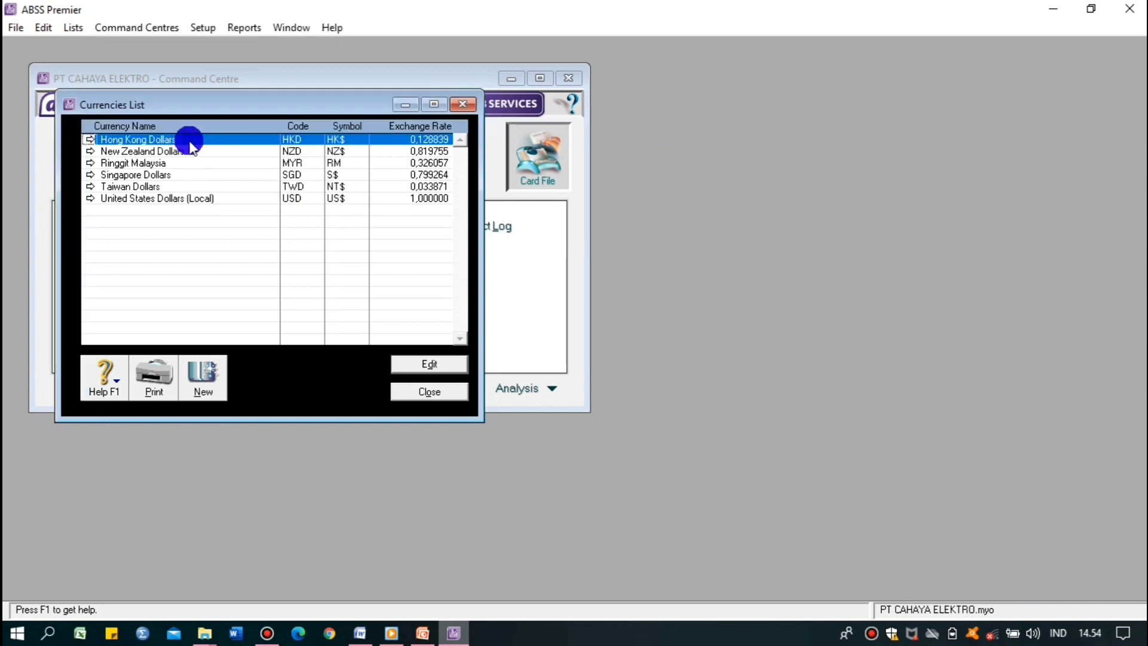
- Delete Hong Kong Dollars, New Zealand Dollars, Ringgit Malaysia and Taiwan Dollars from the currencies list
right_click(201, 143)
left_click(221, 153)
right_click(200, 141)
left_click(221, 152)
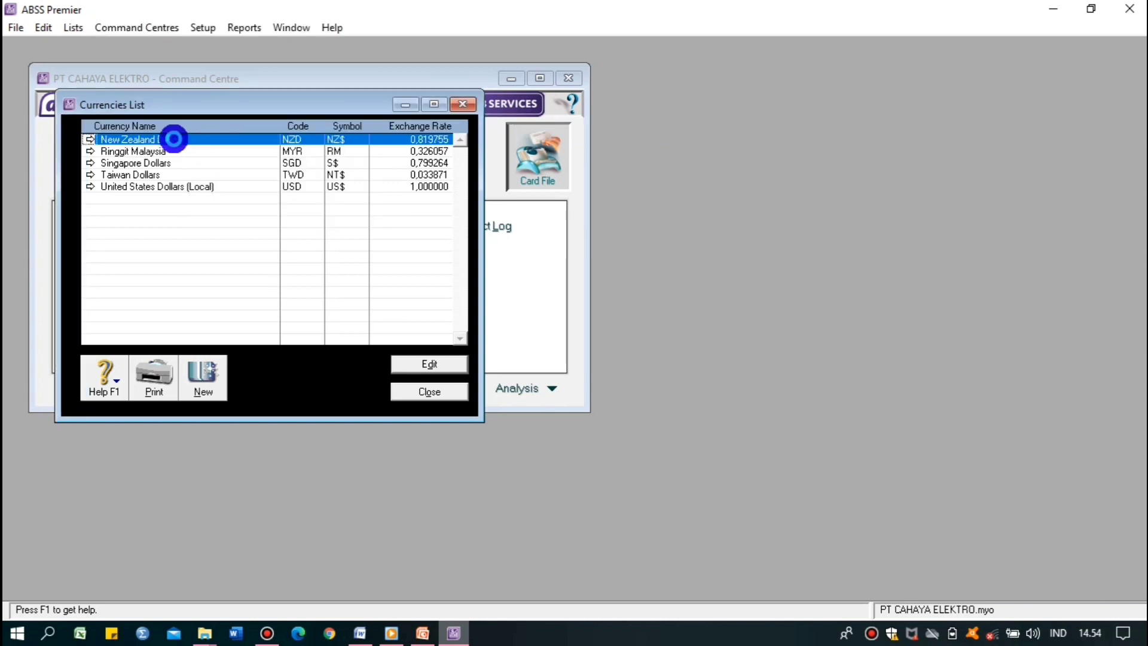
double_click(174, 138)
left_click(569, 458)
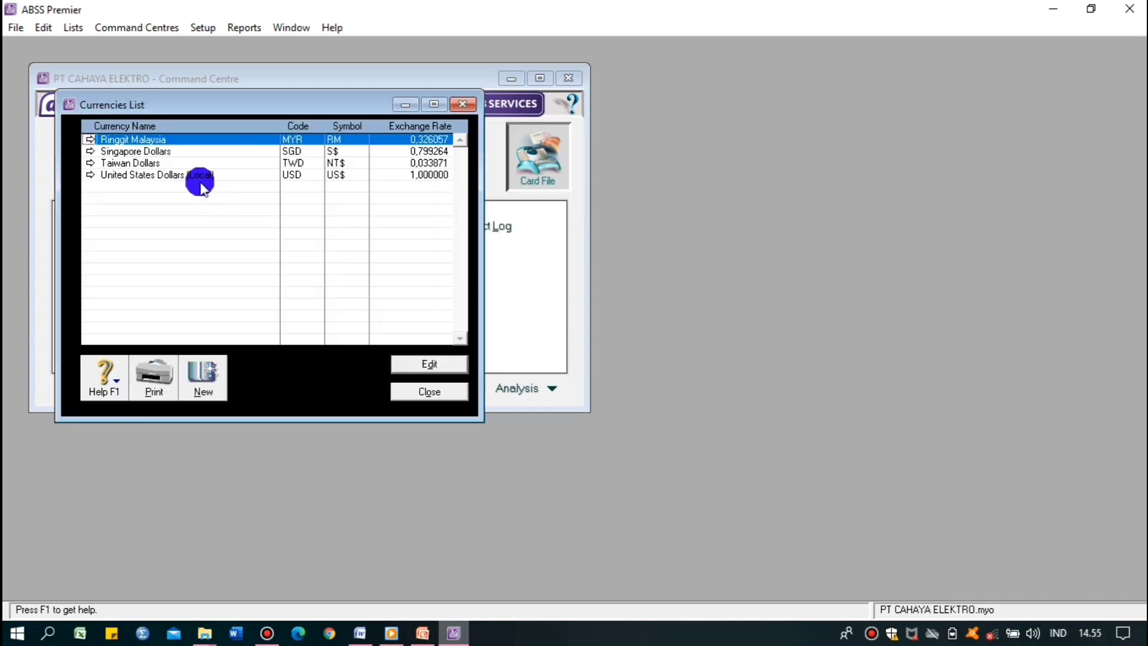
right_click(167, 141)
left_click(146, 162)
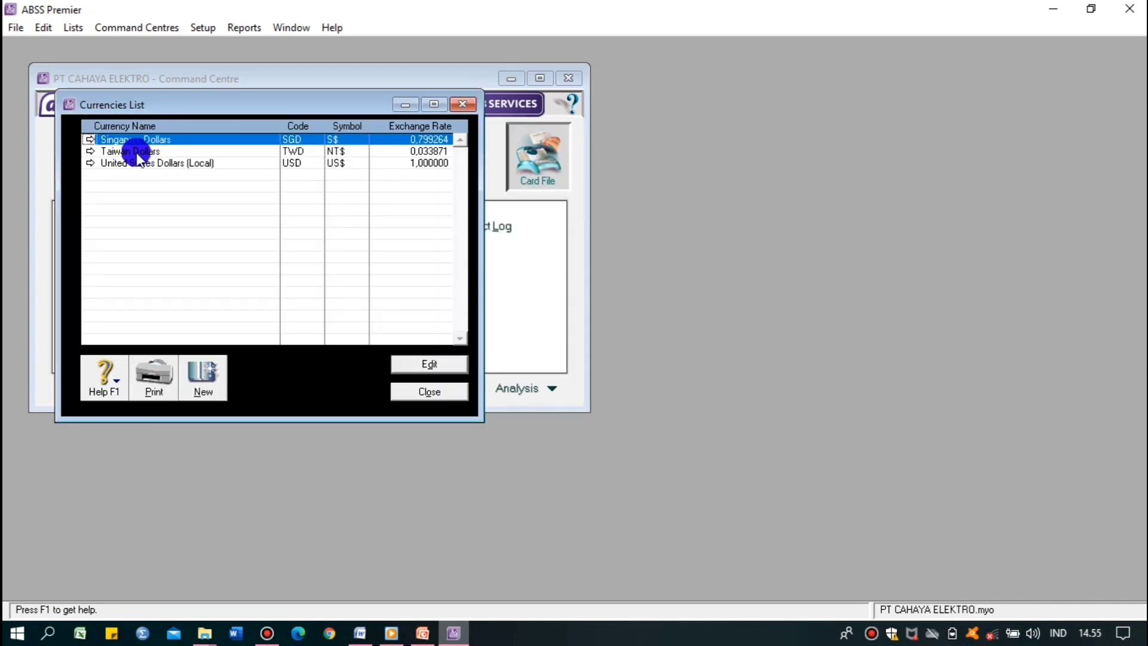
left_click(136, 152)
right_click(136, 154)
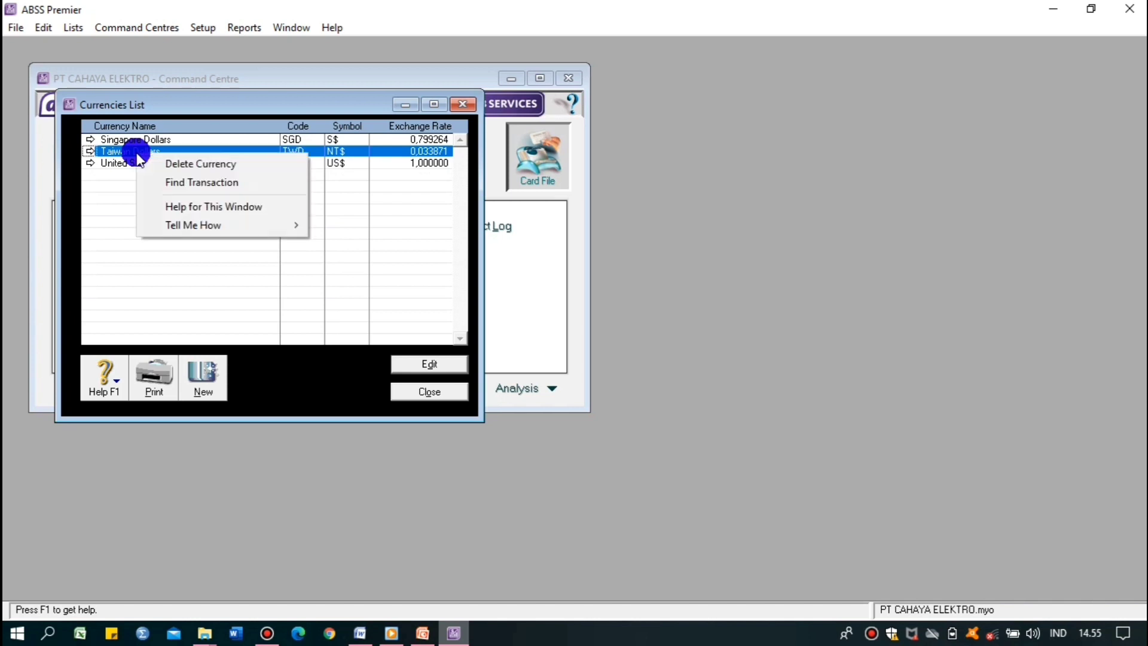
left_click(163, 163)
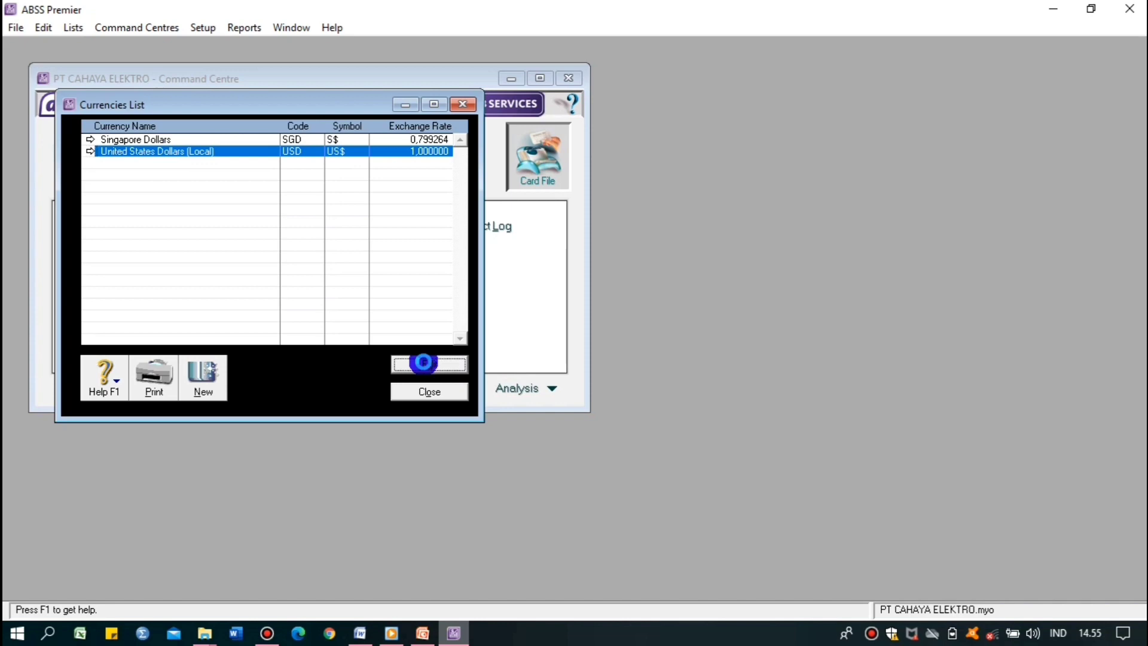
- Change the local currency to code IDR, name Rupiah and symbol Rp
left_click(424, 363)
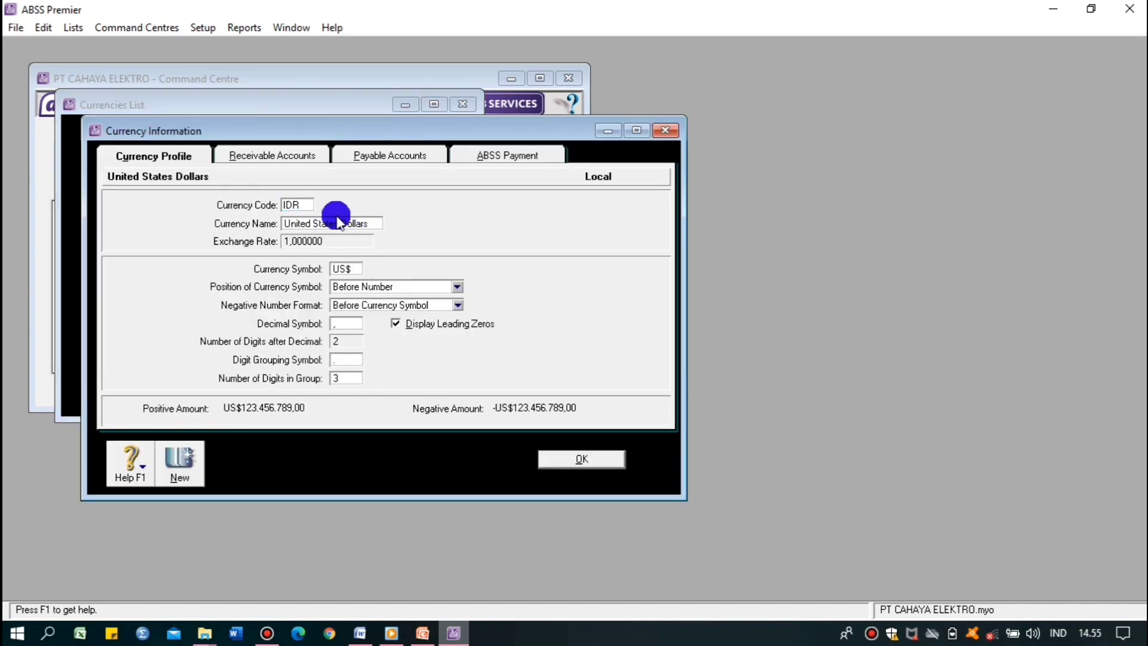
left_click_drag(368, 223, 182, 213)
key("BackSpace")
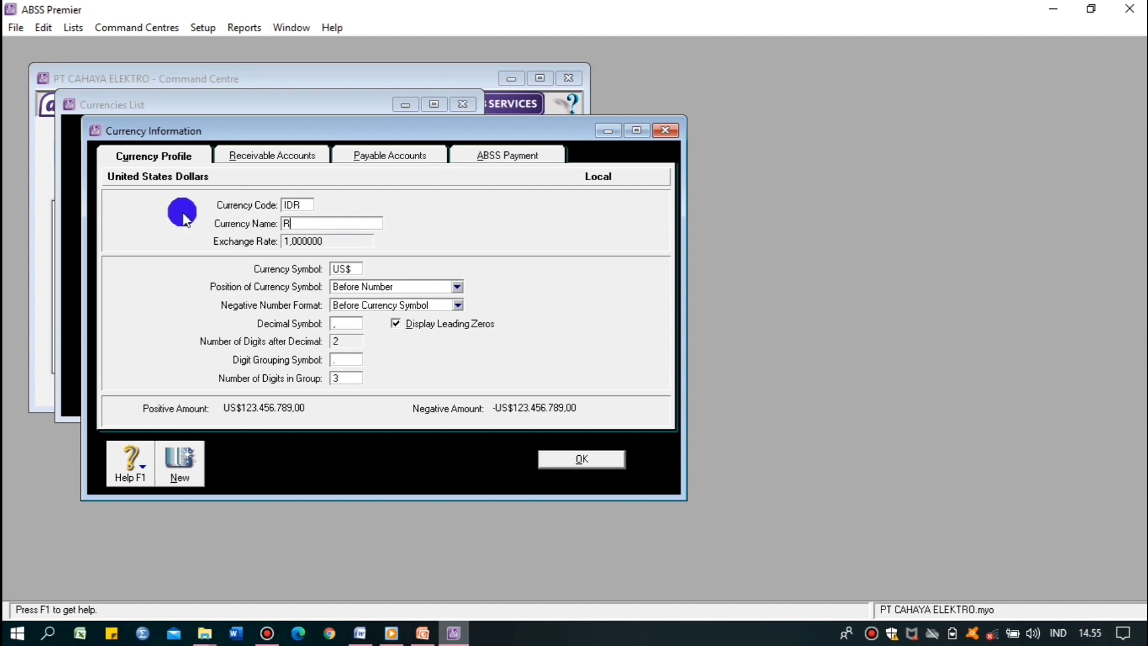
type("Rupiah")
double_click(354, 270)
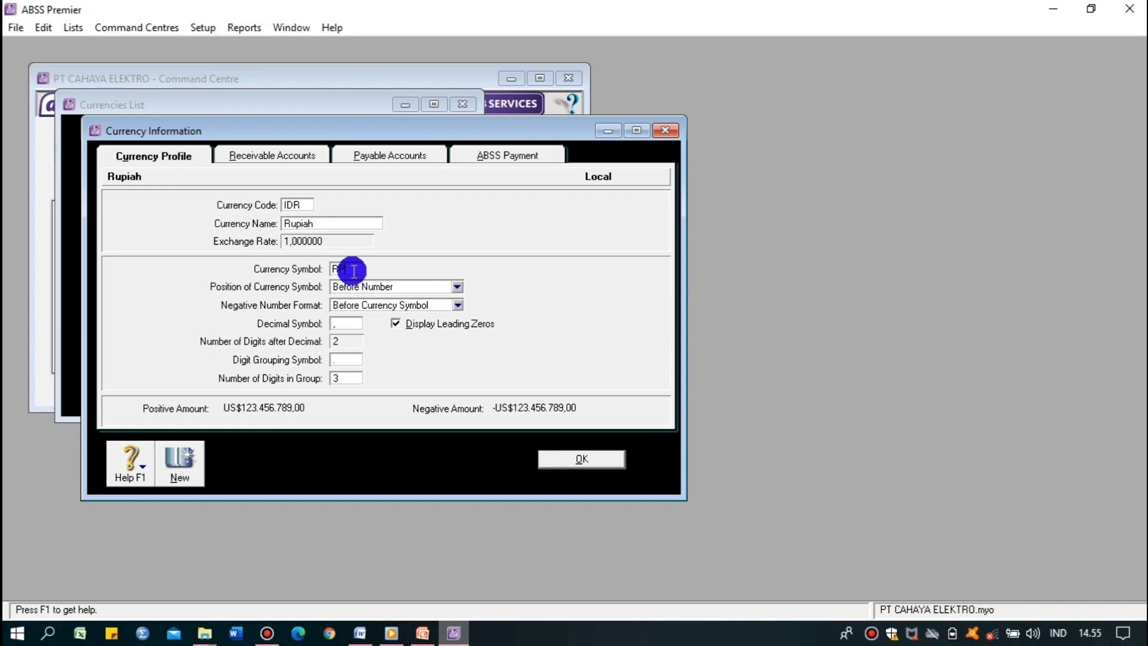
type("Rp")
left_click(593, 460)
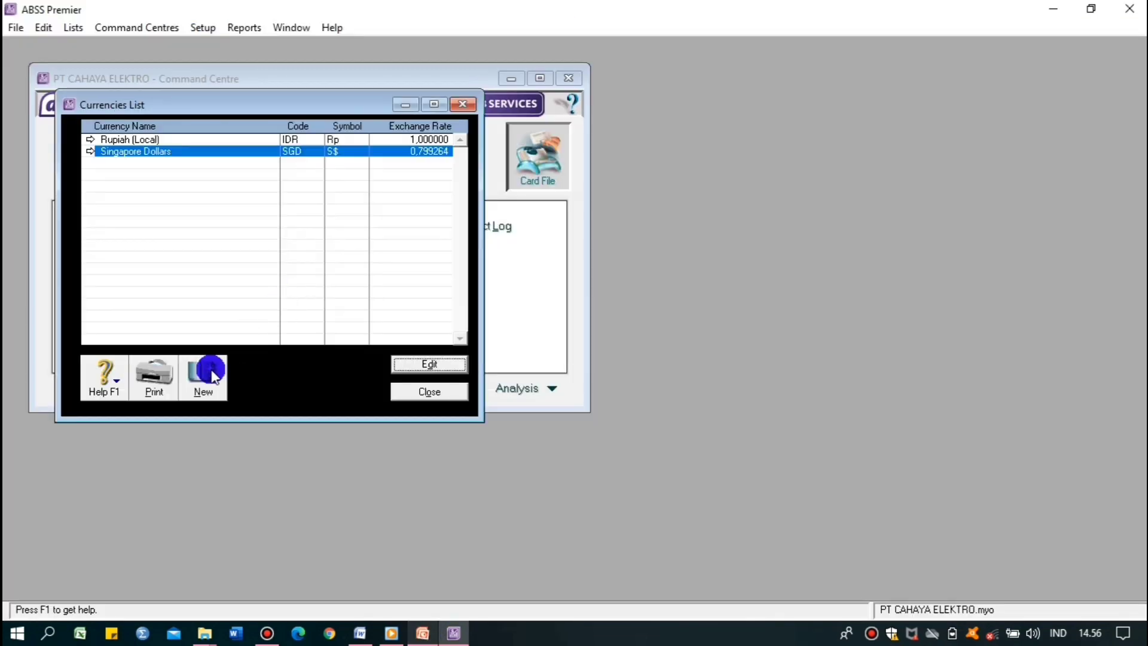
- Add a new currency with code USD and name United States Dollars, checking the name on the PENGATURAN MATA UANG slide in PowerPoint
left_click(212, 373)
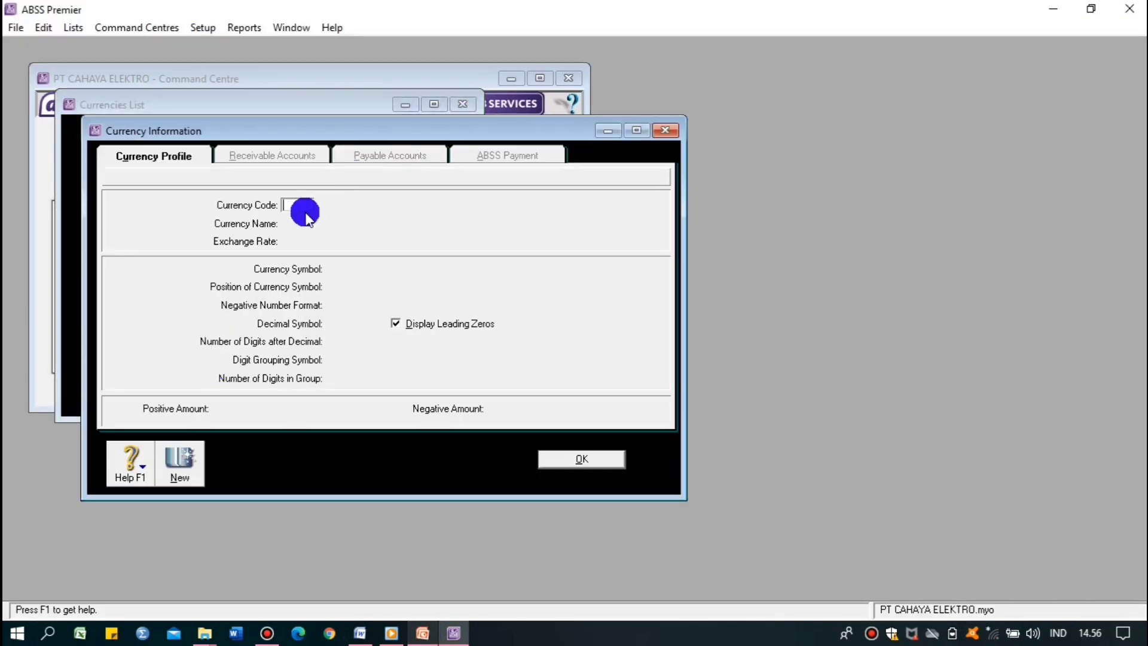
key("Tab")
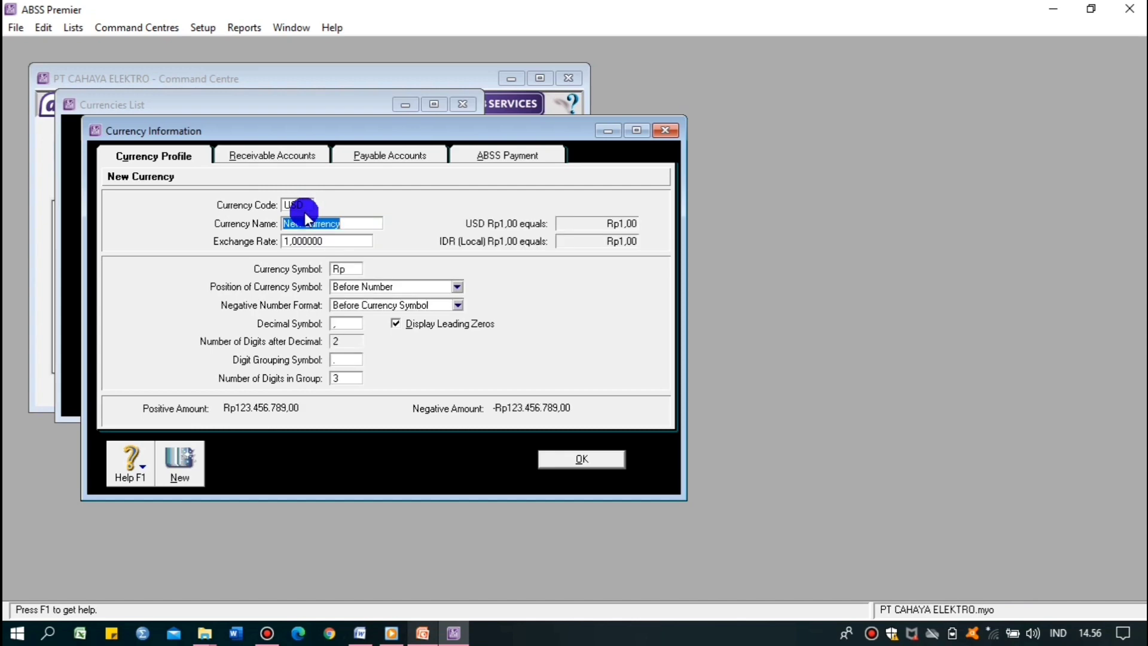
left_click(421, 635)
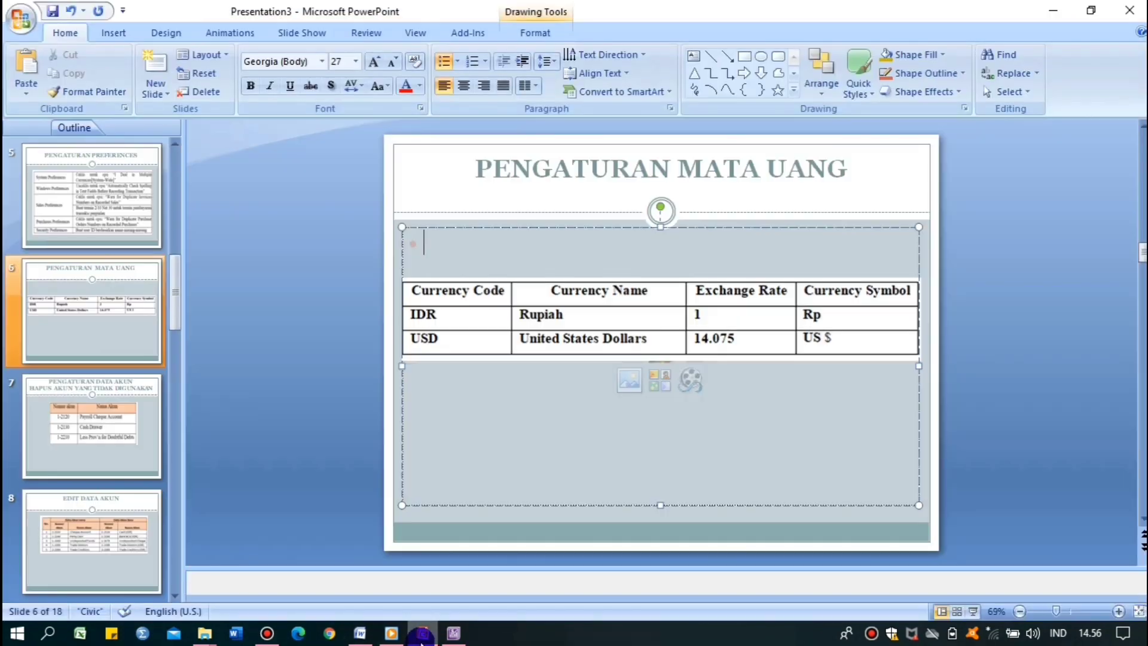
left_click(421, 637)
type("u")
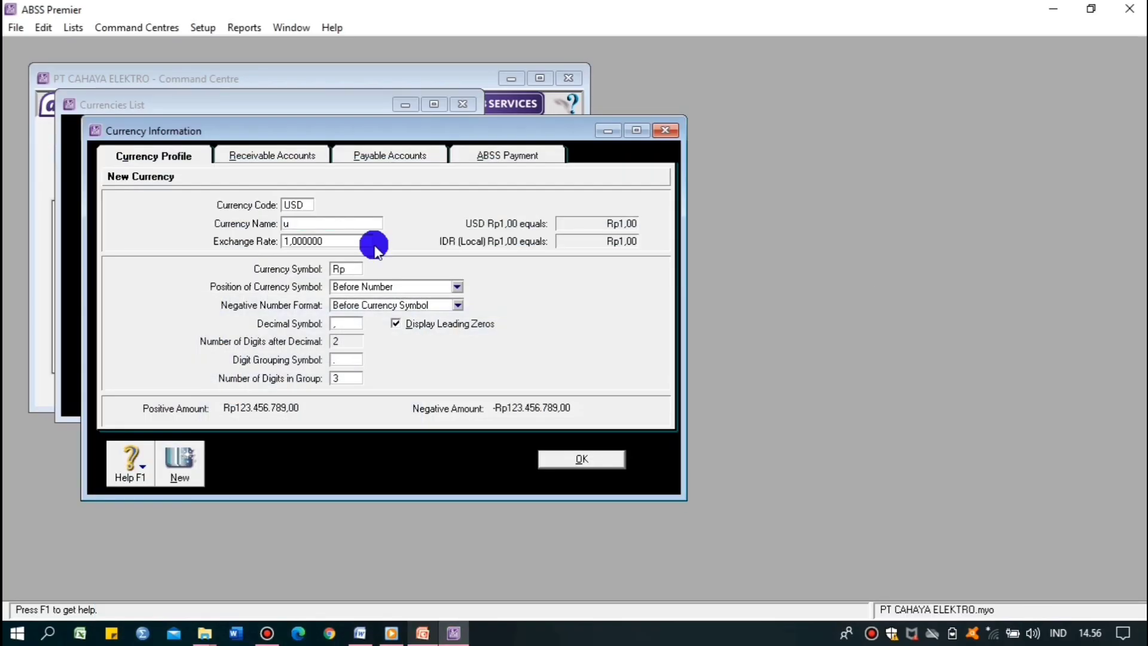
type("no")
type("ted")
type("States Dollars")
- Set the USD exchange rate to 14075 as given on the PowerPoint slide and its symbol to US$, and save the currency
left_click(328, 242)
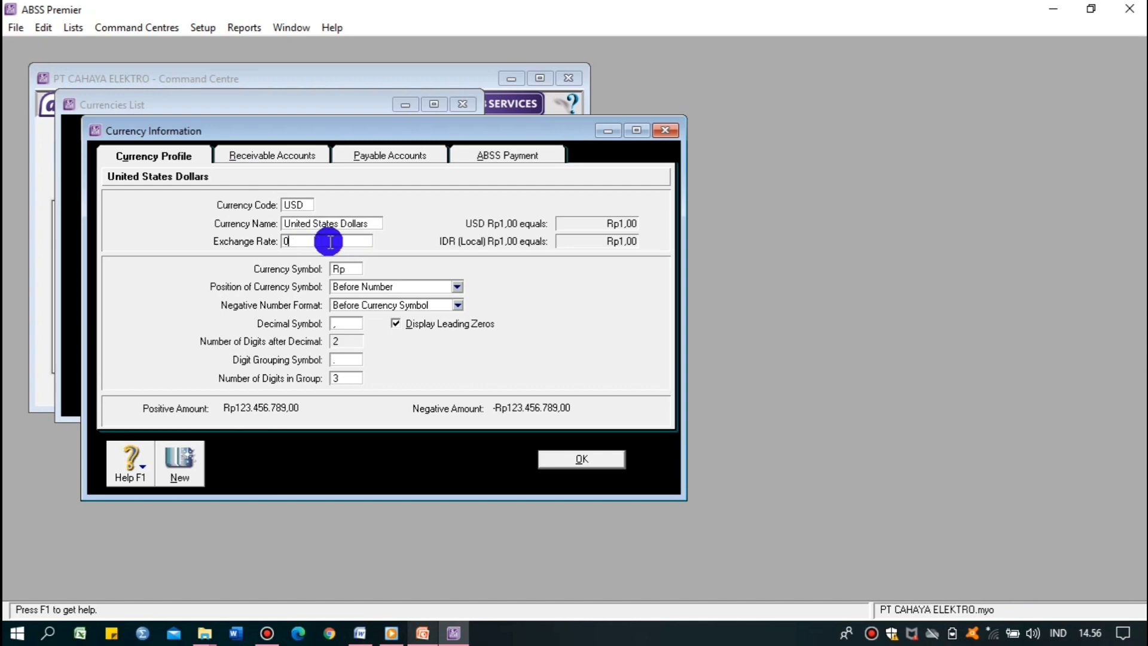
left_click(423, 634)
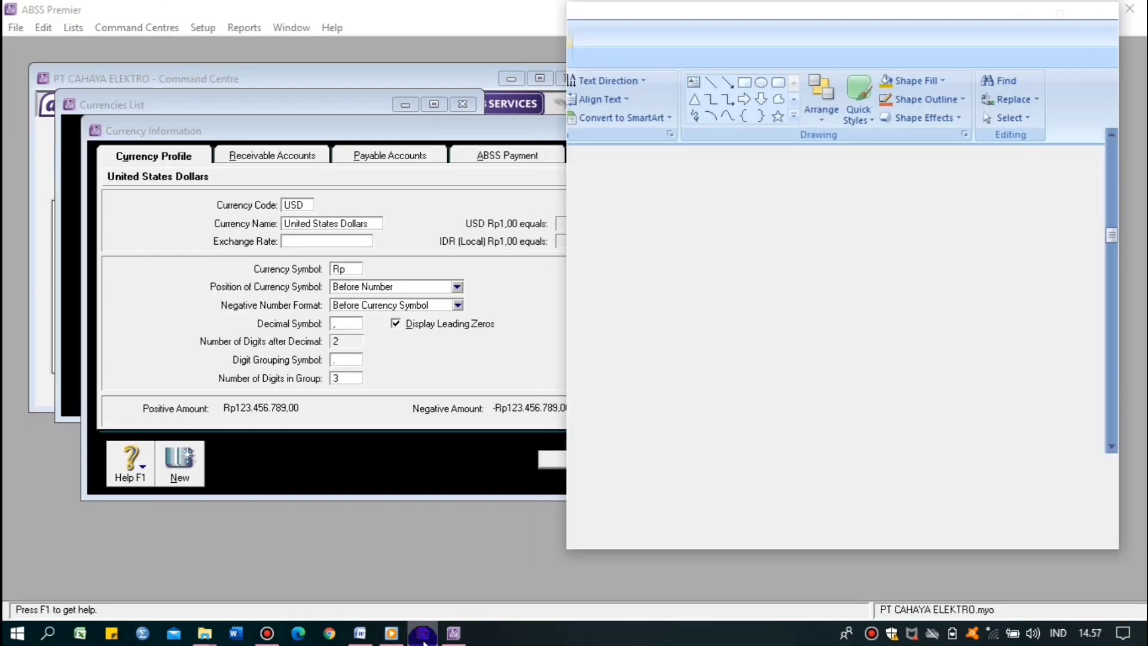
left_click(424, 640)
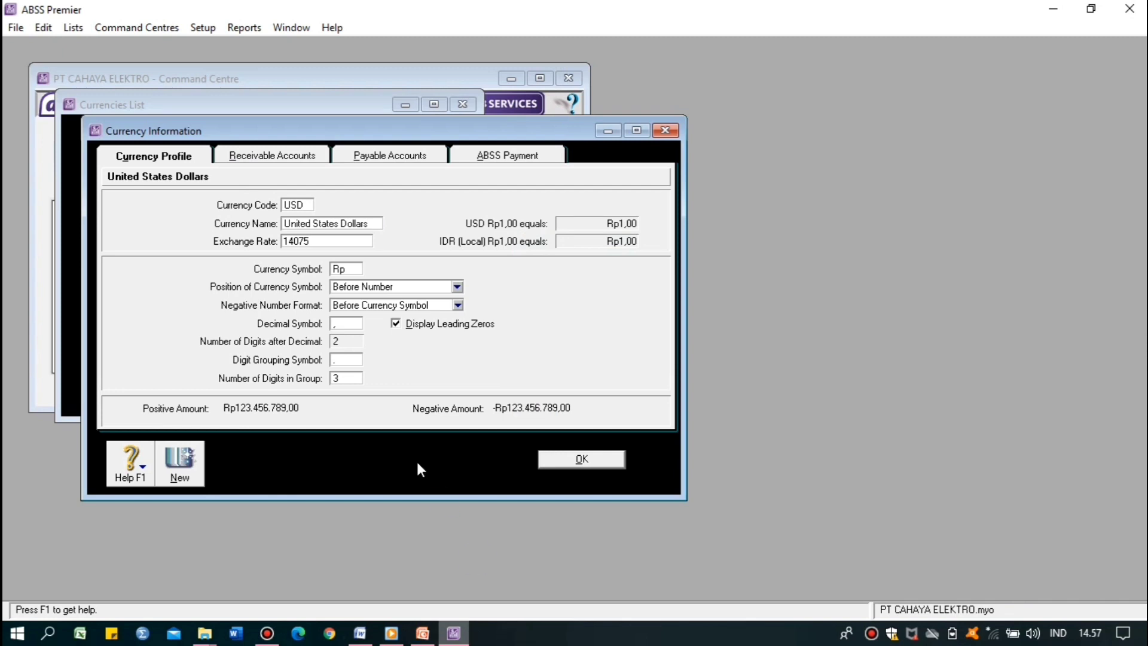
left_click(343, 269)
double_click(348, 274)
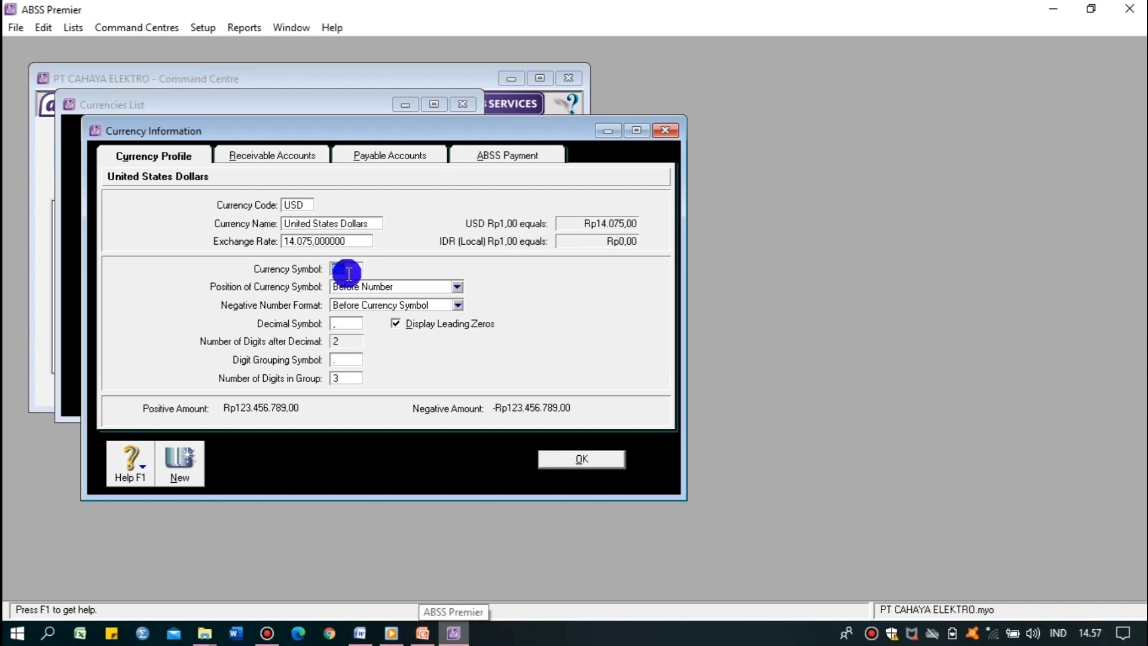
type("US$")
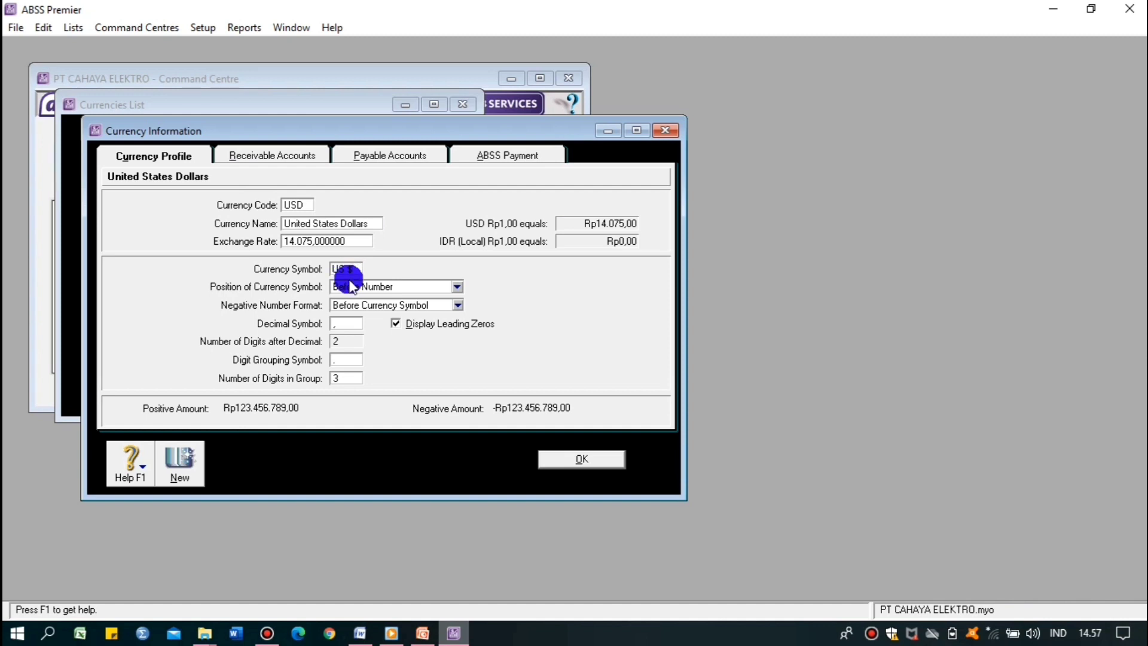
left_click(550, 459)
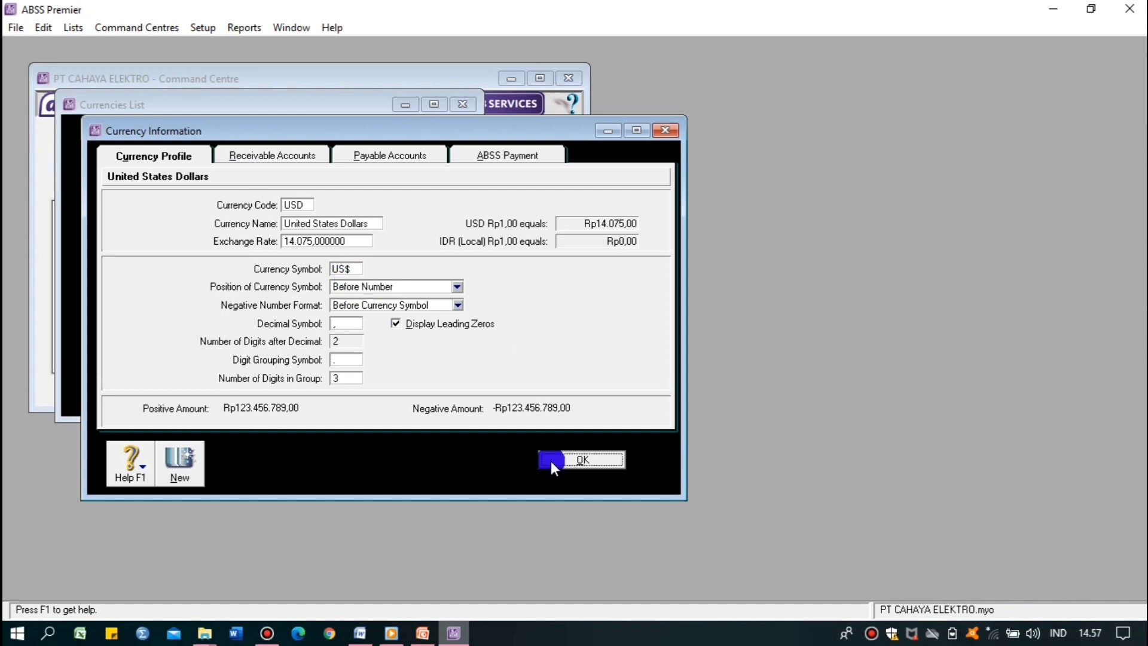
- Check the PENGATURAN DATA AKUN slide in PowerPoint for accounts to delete, and close the currencies list in ABSS Premier
left_click(423, 632)
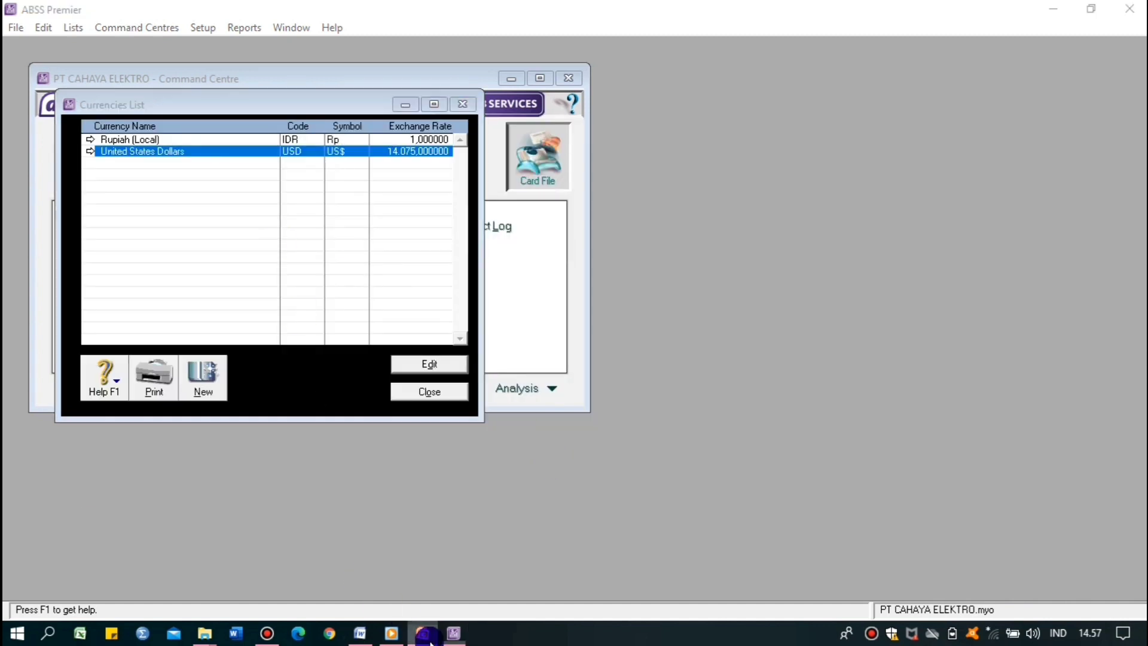
left_click(716, 432)
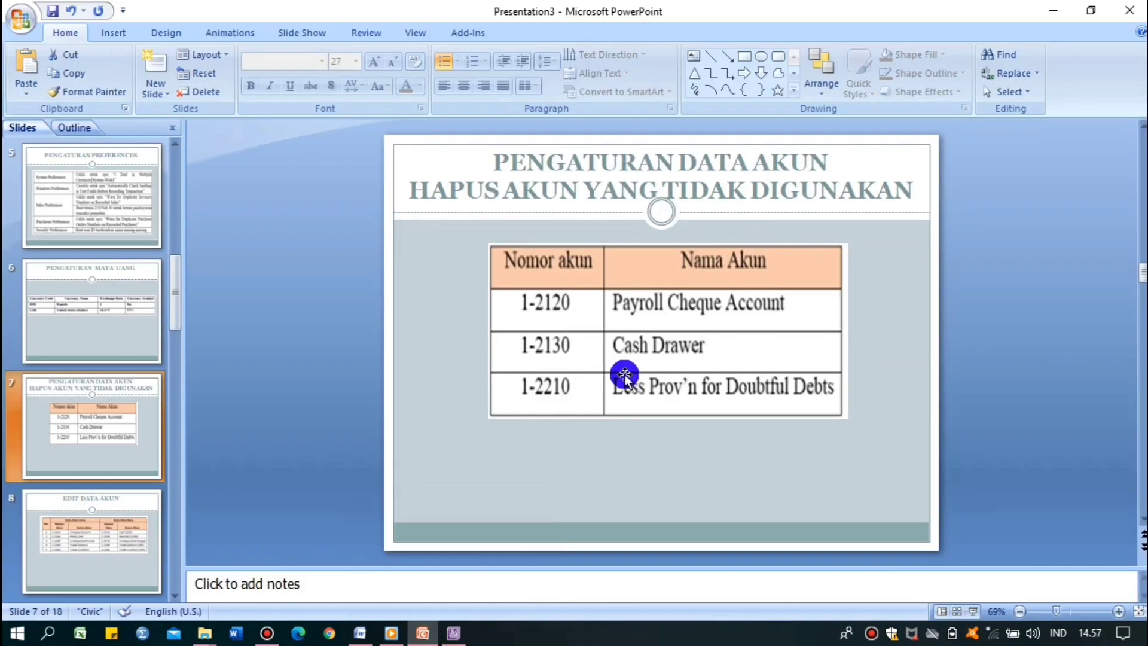
left_click(448, 631)
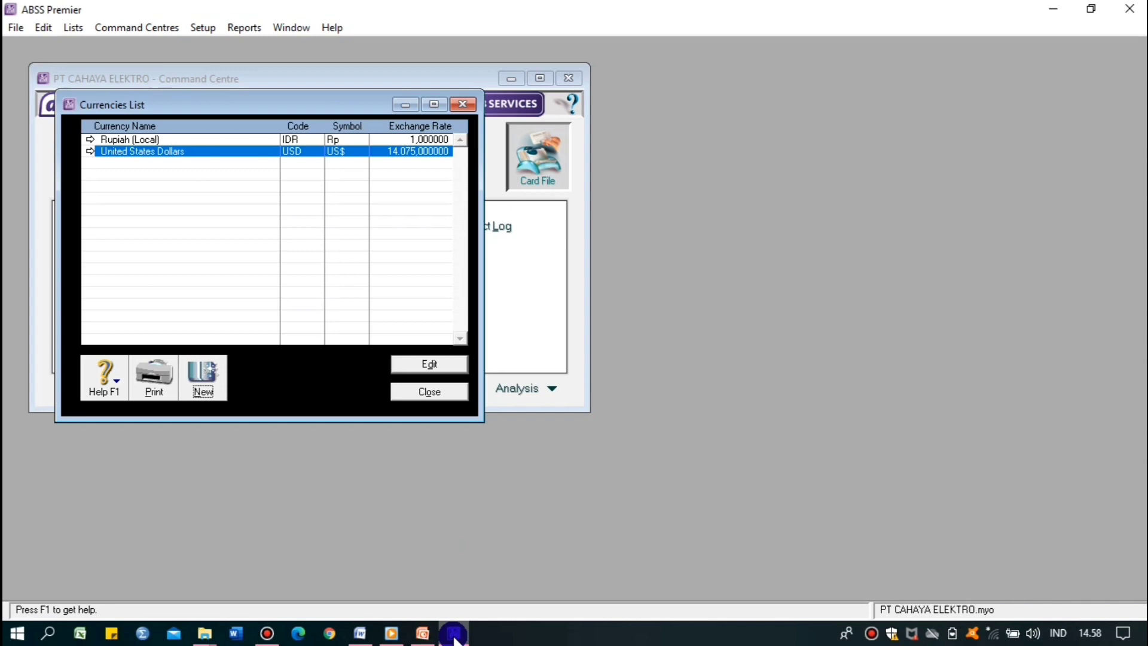
left_click(410, 392)
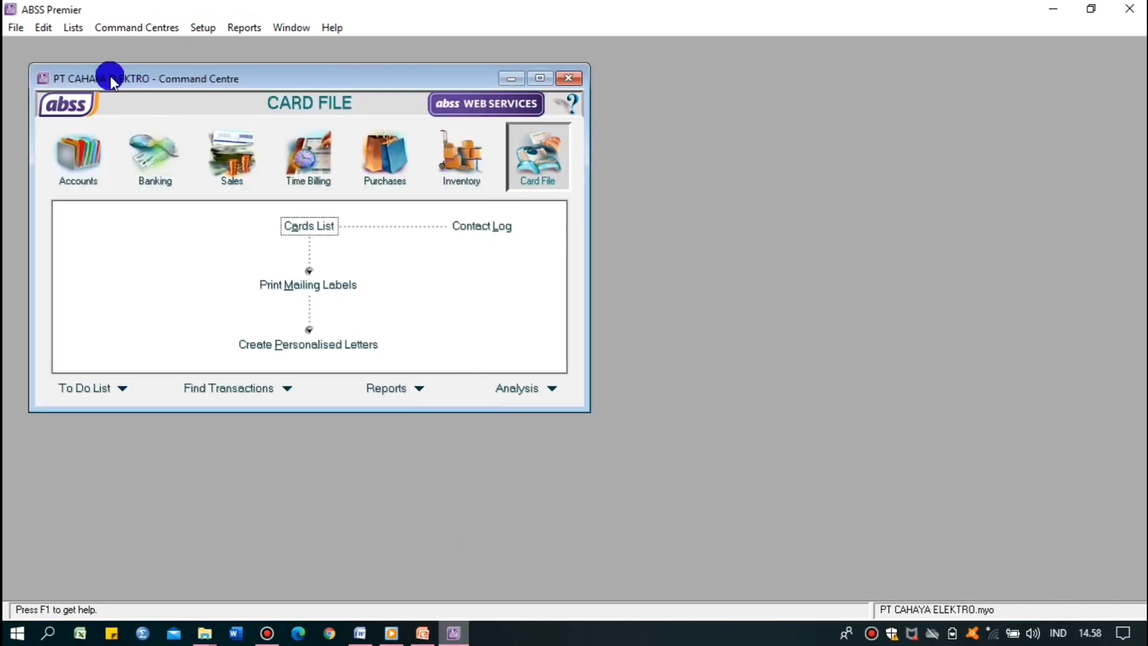
- Open the accounts list with an enlarged window and recheck the unused accounts on the PowerPoint slide
left_click(67, 162)
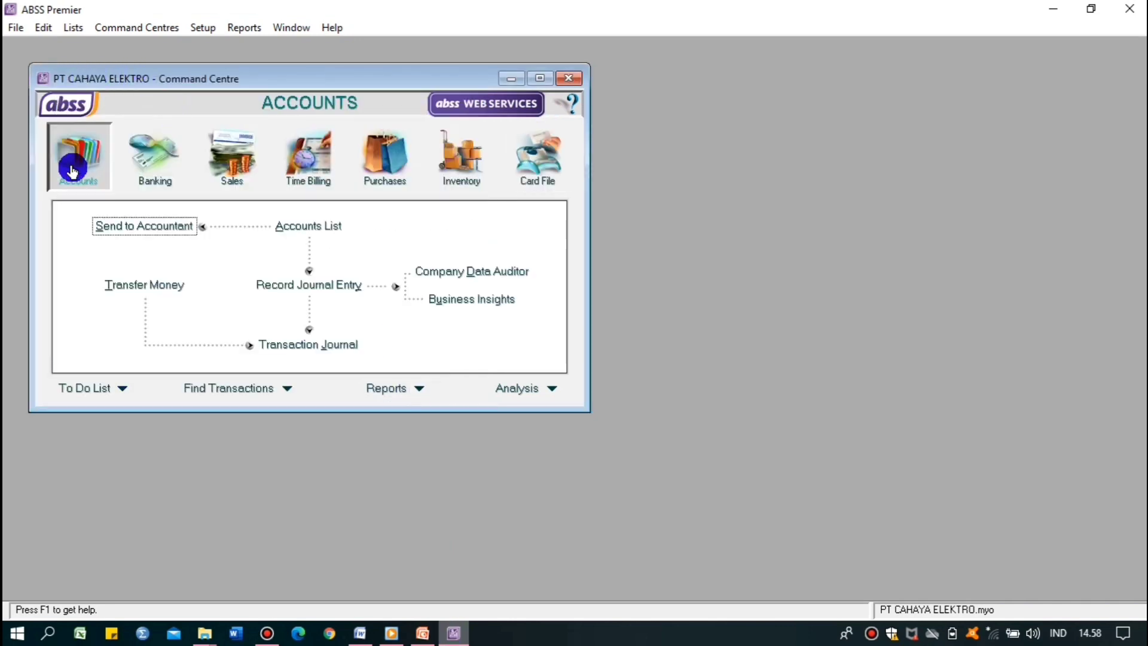
left_click(296, 234)
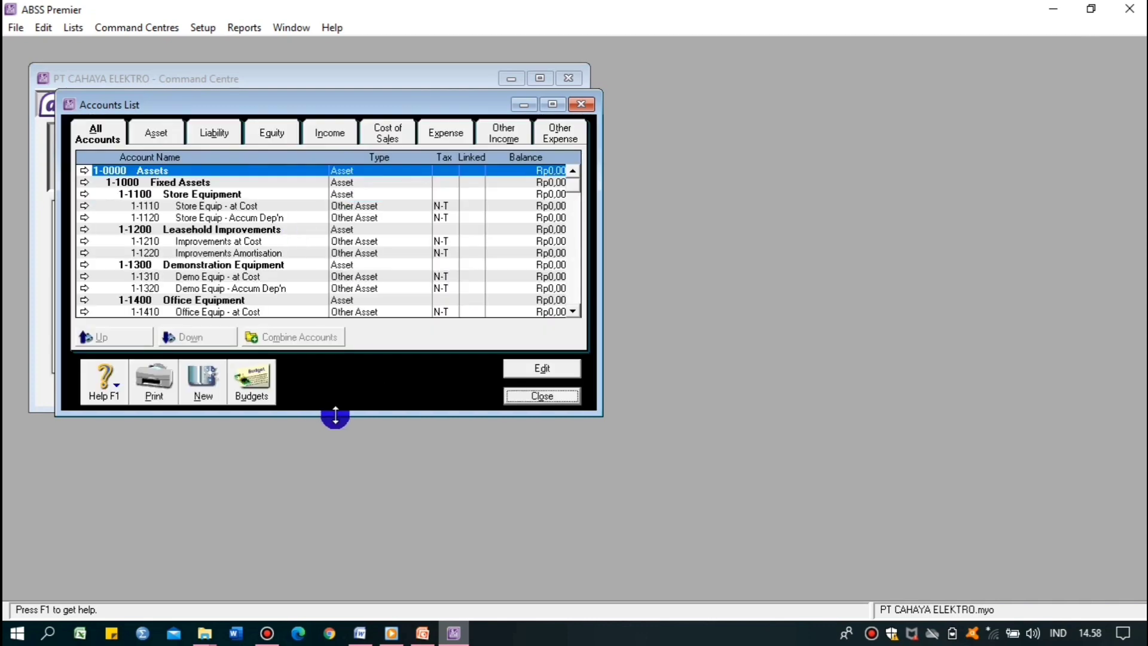
left_click_drag(336, 415, 382, 574)
left_click(423, 632)
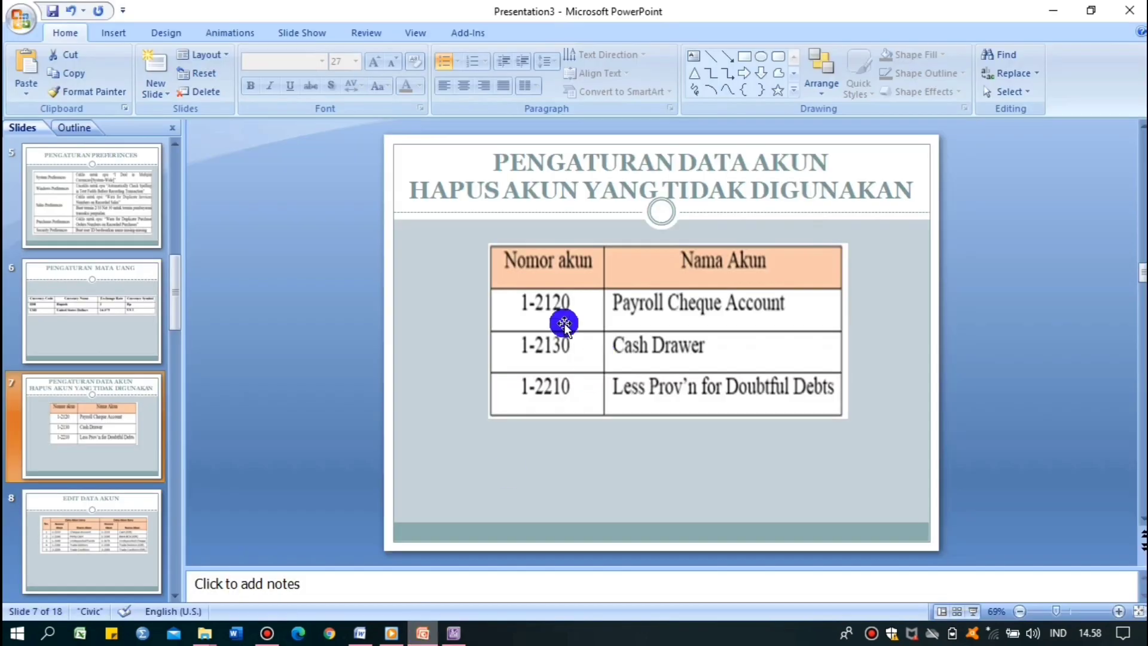
left_click(422, 634)
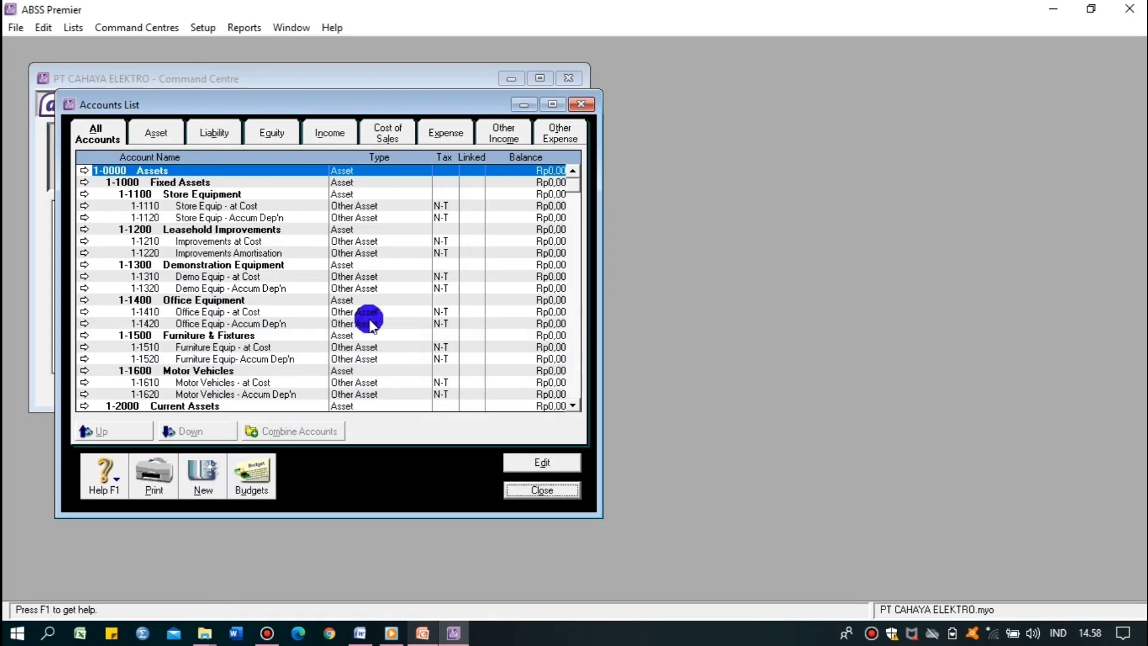
- Delete the Payroll Cheque Account under Cash On Hand from the accounts list
left_click(154, 242)
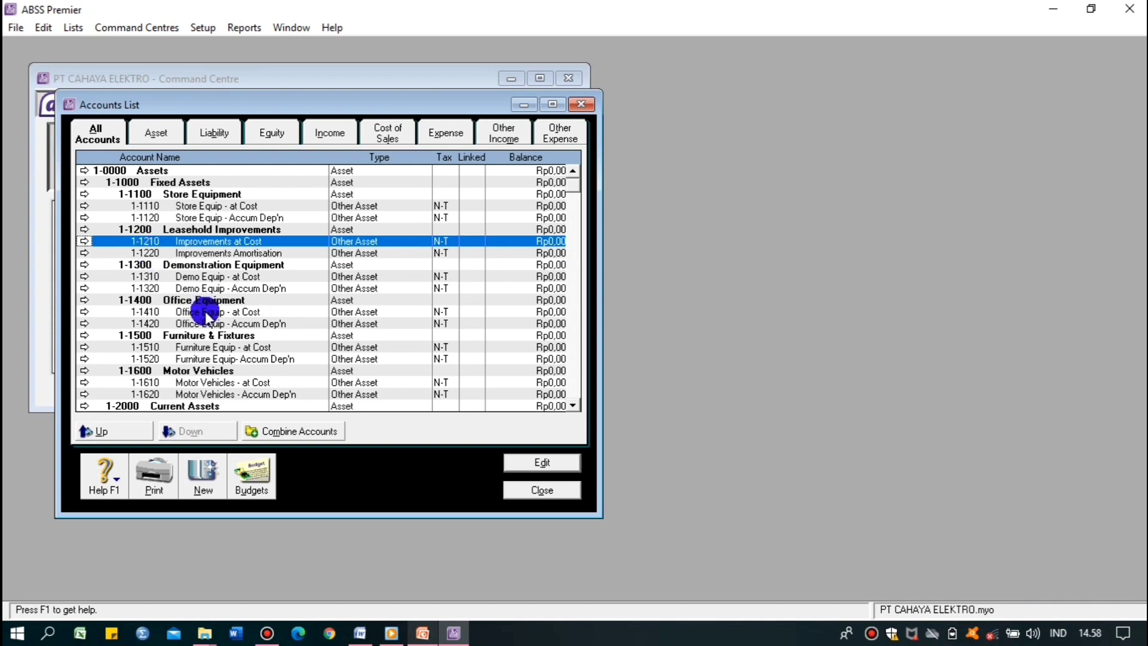
scroll(569, 401, "down", 3)
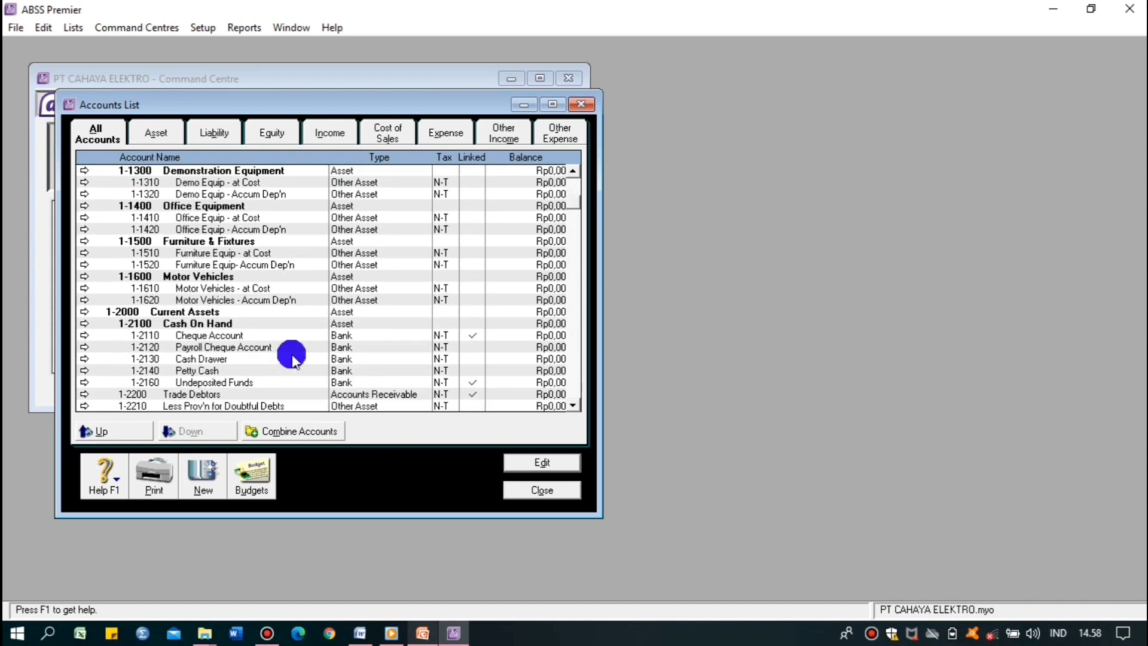
left_click(269, 347)
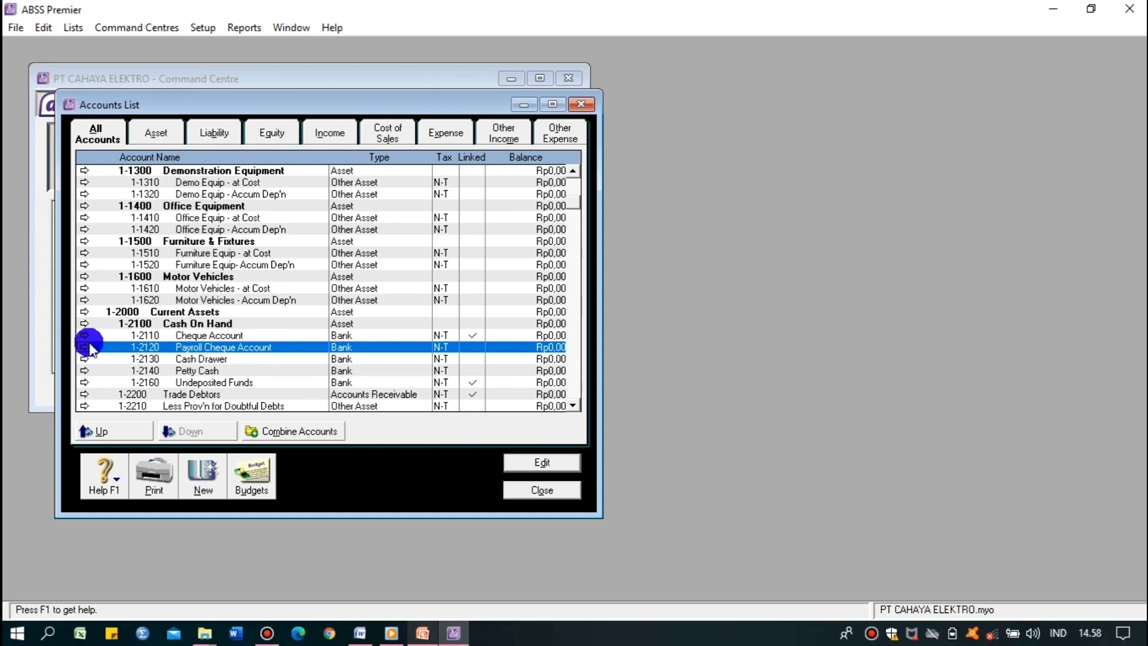
left_click(544, 460)
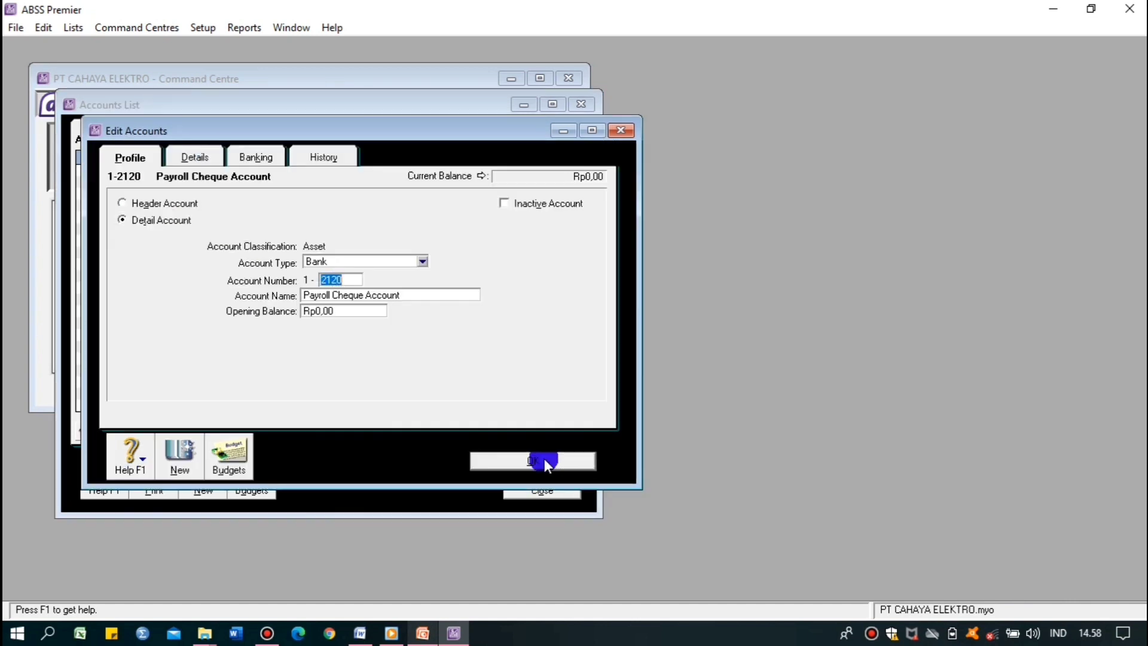
right_click(420, 290)
left_click(473, 300)
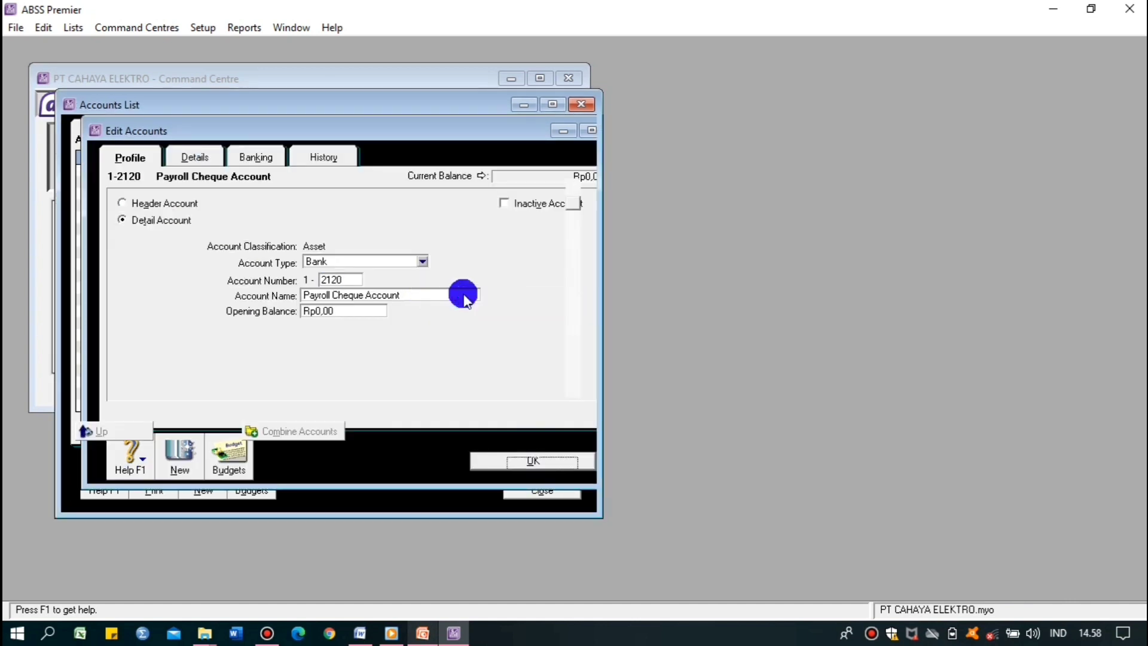
- Check the PowerPoint slide for the next unused account and delete Cash Drawer in ABSS Premier
left_click(423, 633)
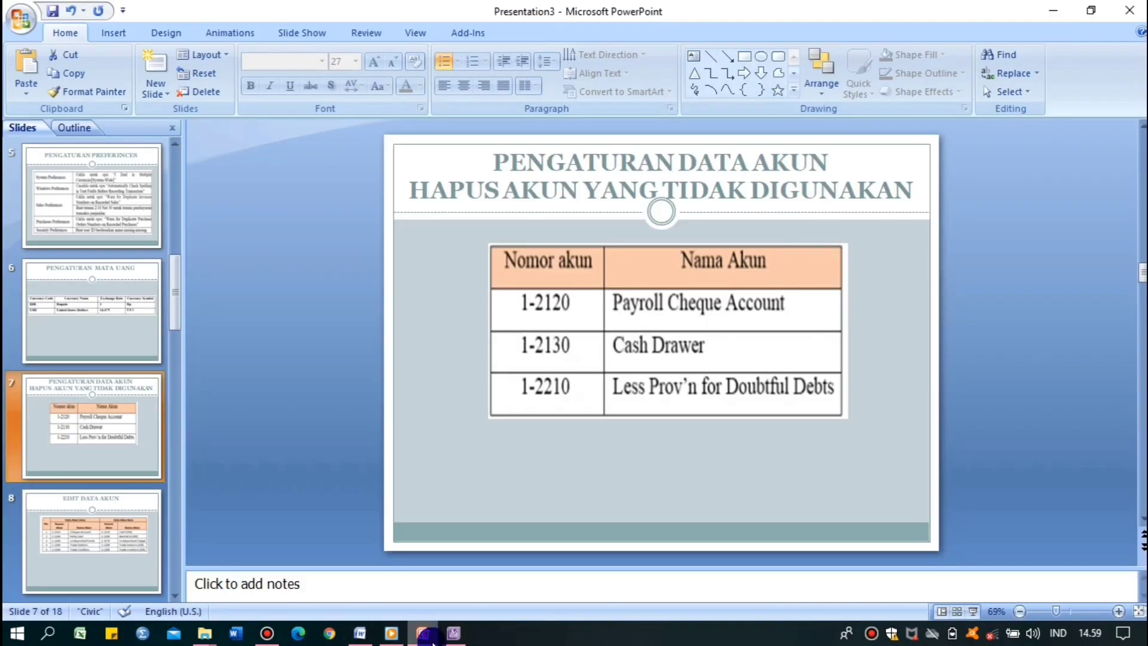
left_click(432, 641)
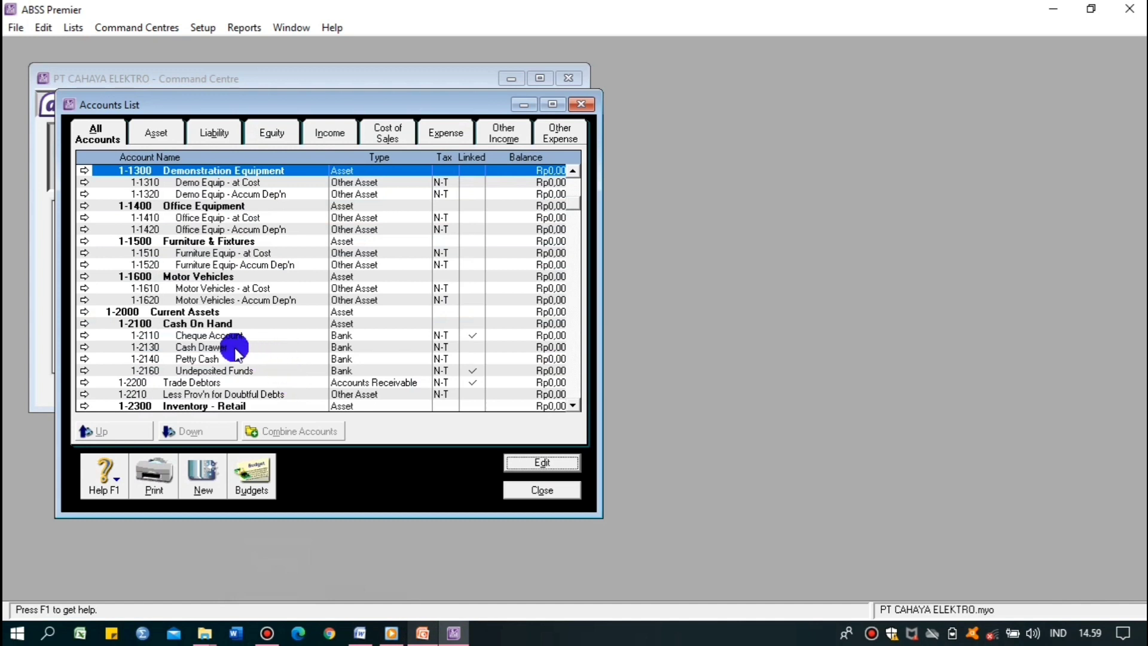
left_click(200, 347)
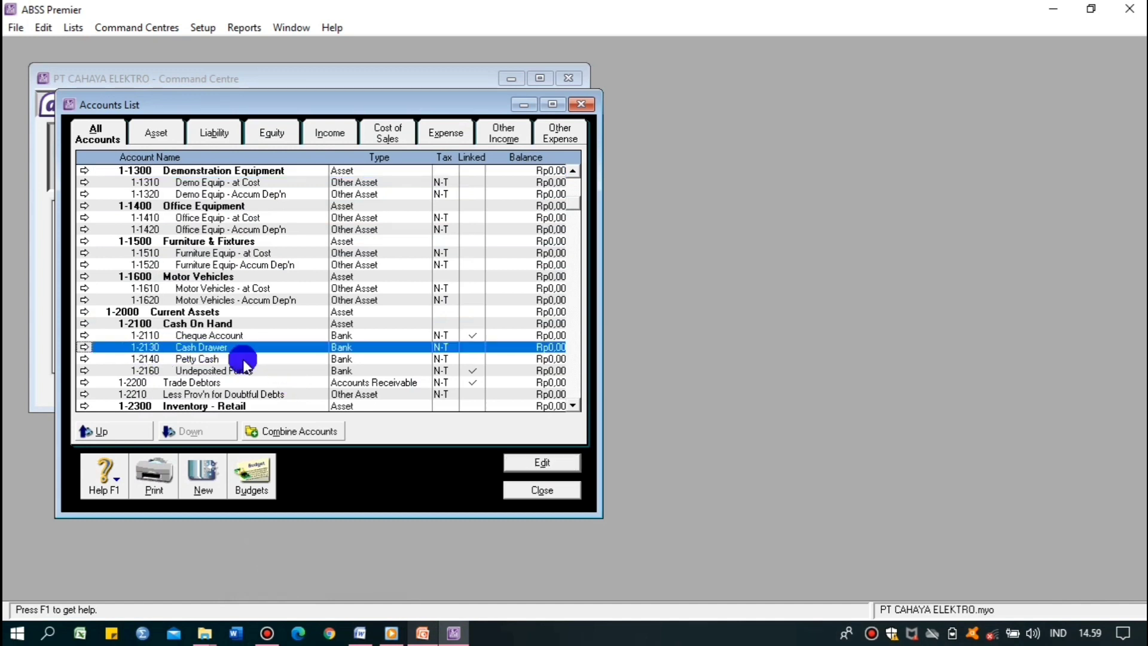
left_click(538, 462)
right_click(495, 351)
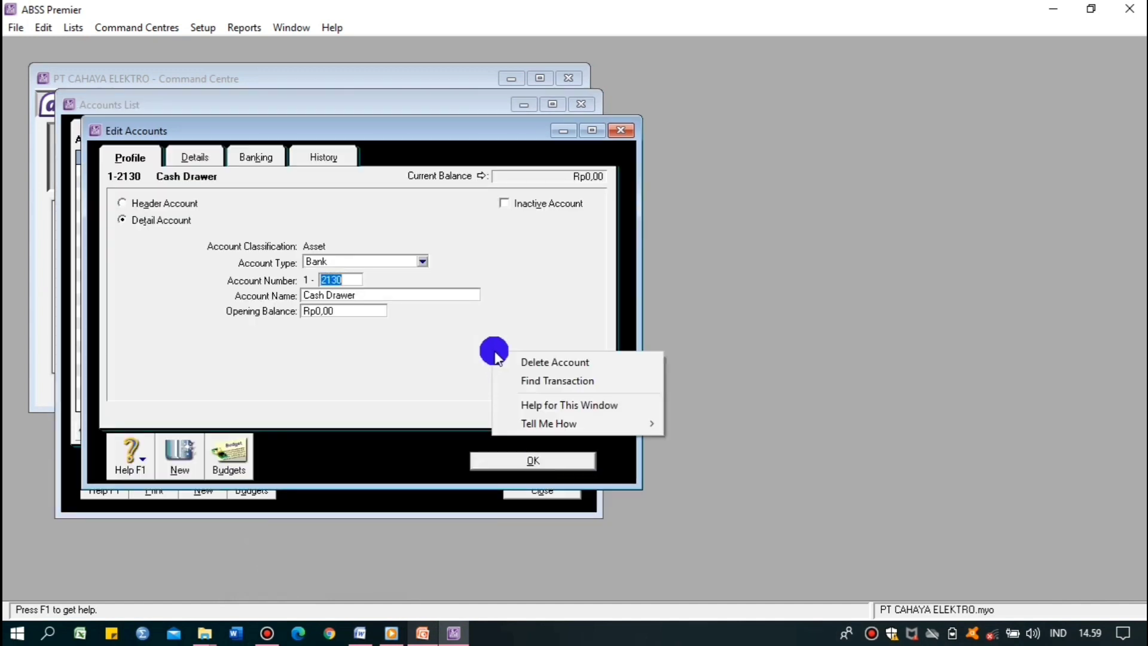
left_click(526, 362)
- Check the last unused account on the PowerPoint slide and delete Less Prov'n for Doubtful Debts in ABSS Premier
left_click(425, 634)
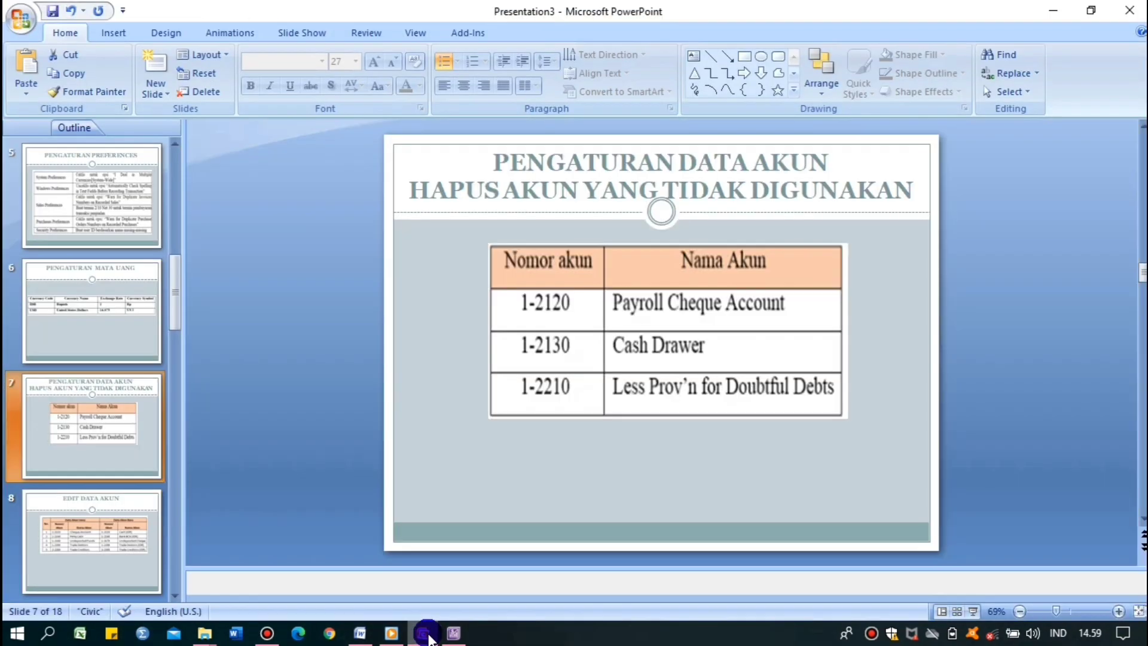
left_click(429, 638)
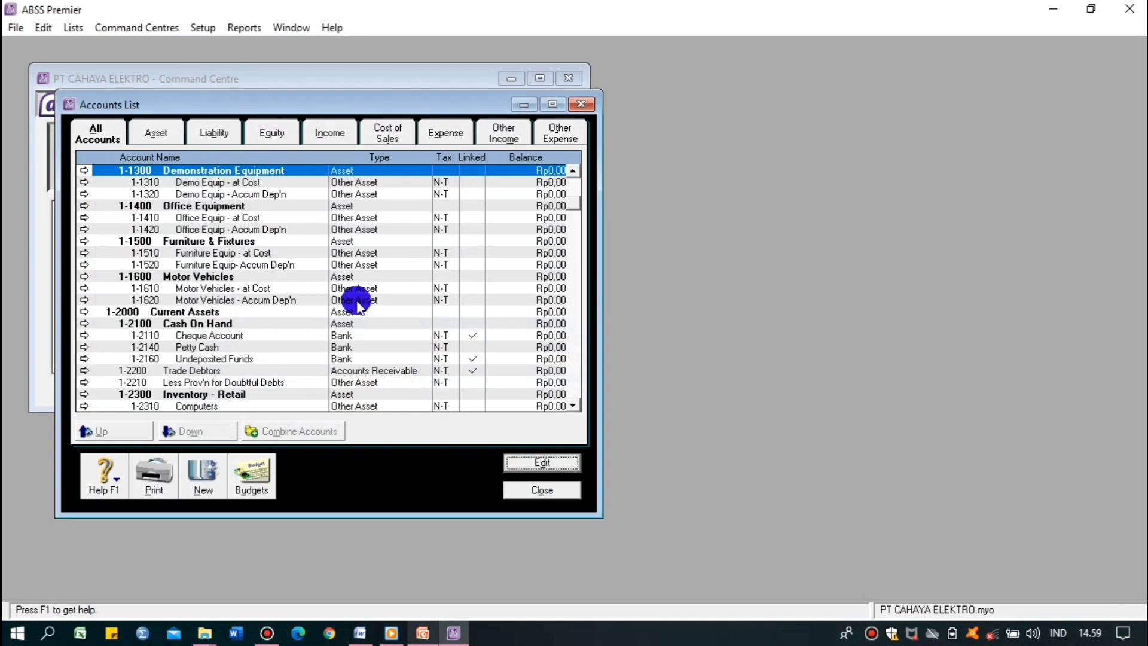
left_click(192, 382)
left_click(540, 462)
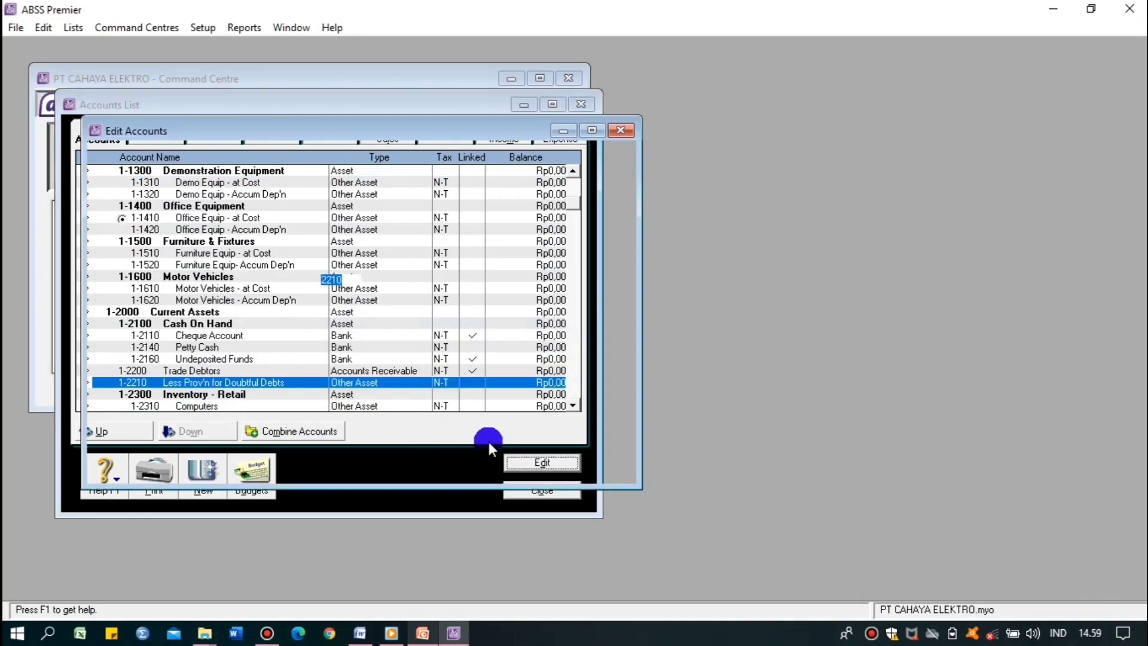
right_click(360, 261)
left_click(387, 268)
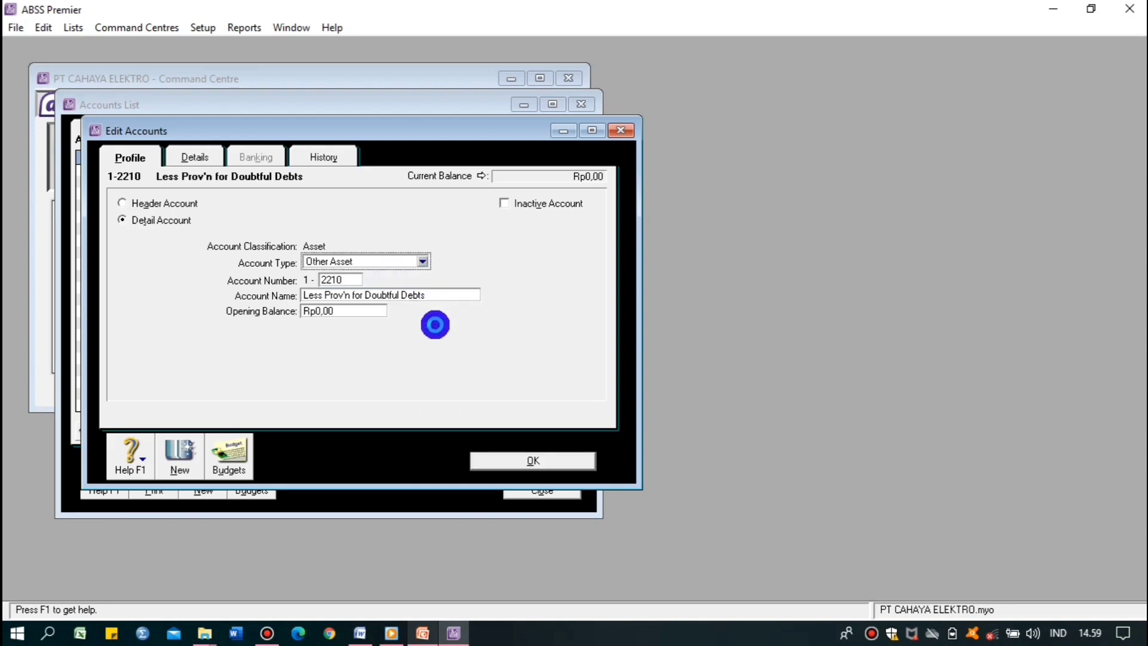
- Consult the EDIT DATA AKUN slide in PowerPoint and change the Improvements at Cost account to type Bank and name Cash (IDR)
left_click(423, 633)
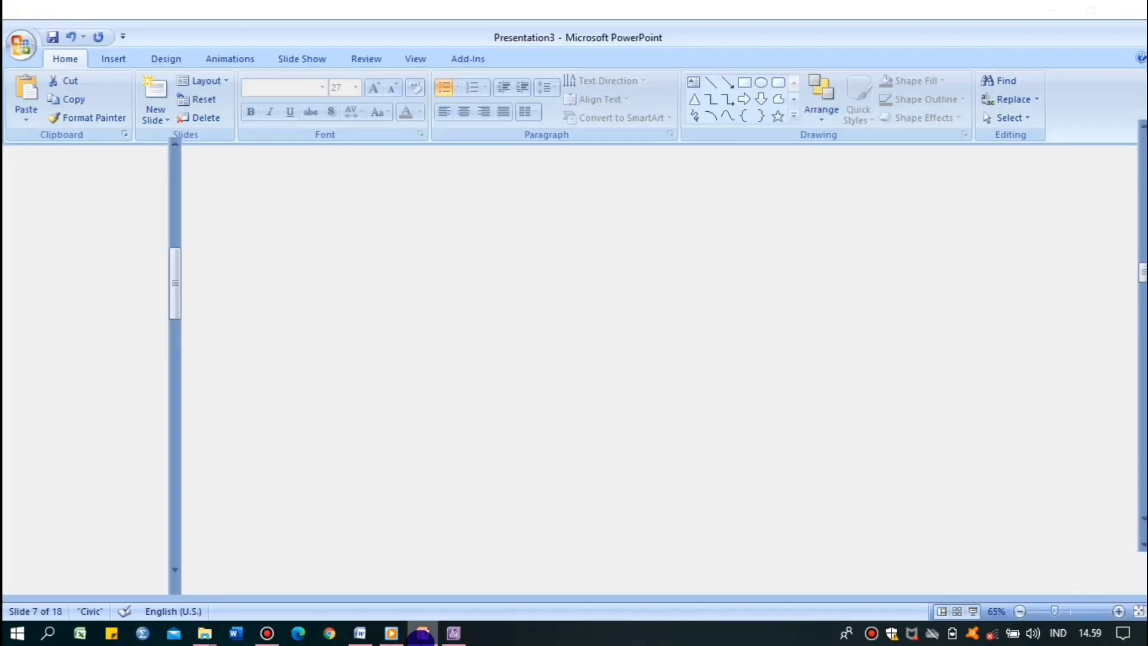
left_click(113, 511)
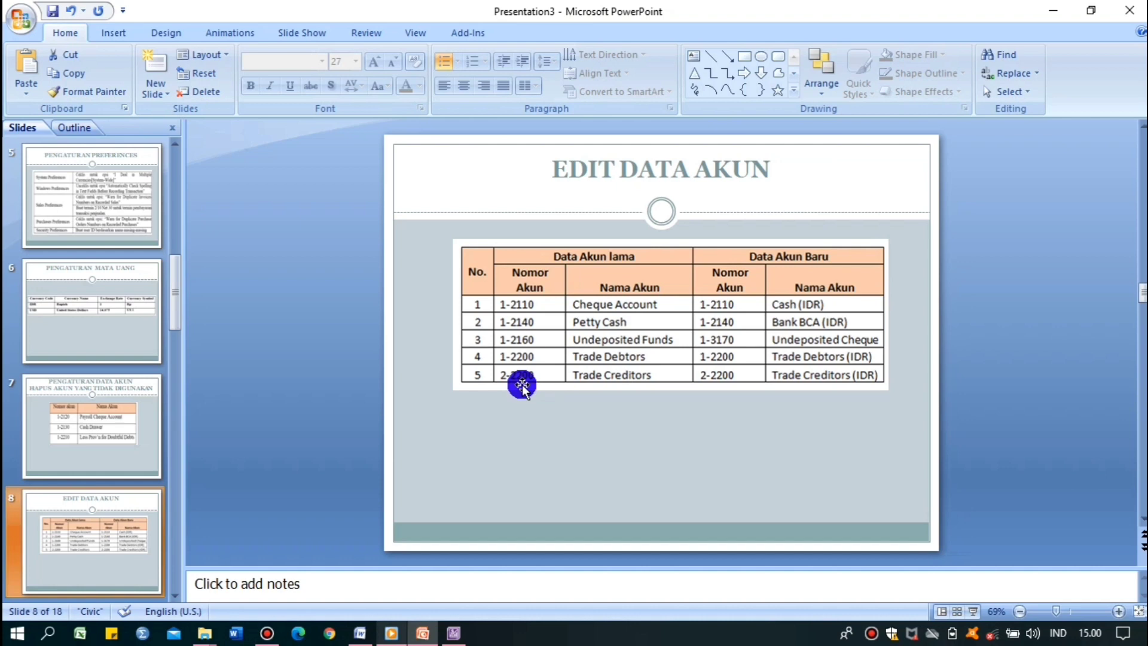
left_click(454, 634)
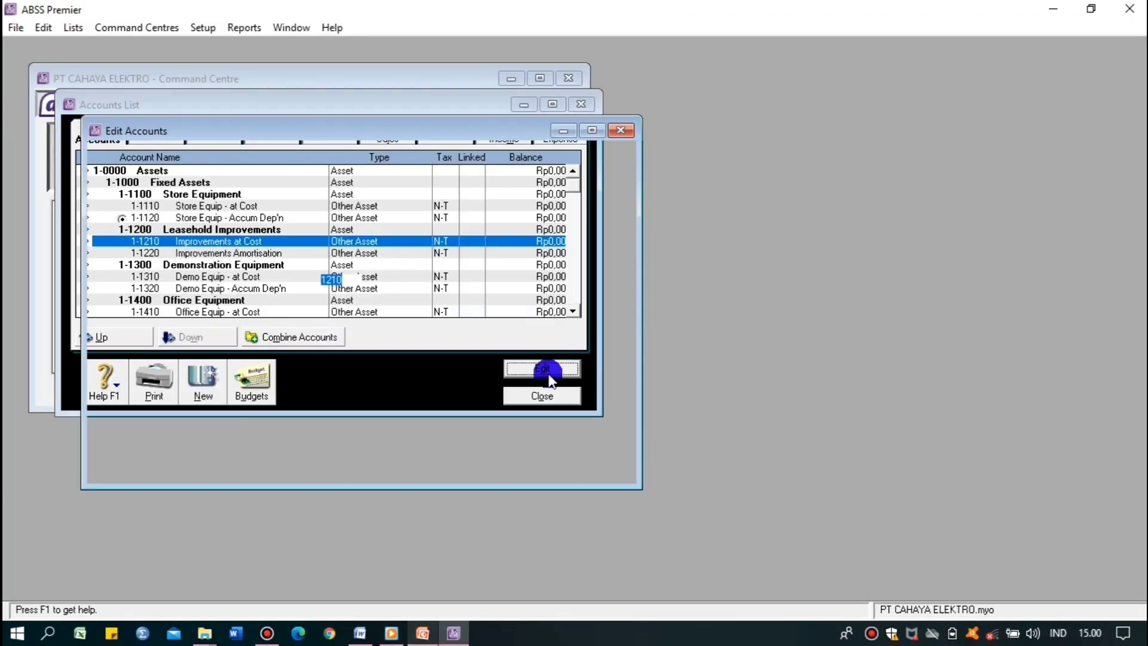
left_click(402, 294)
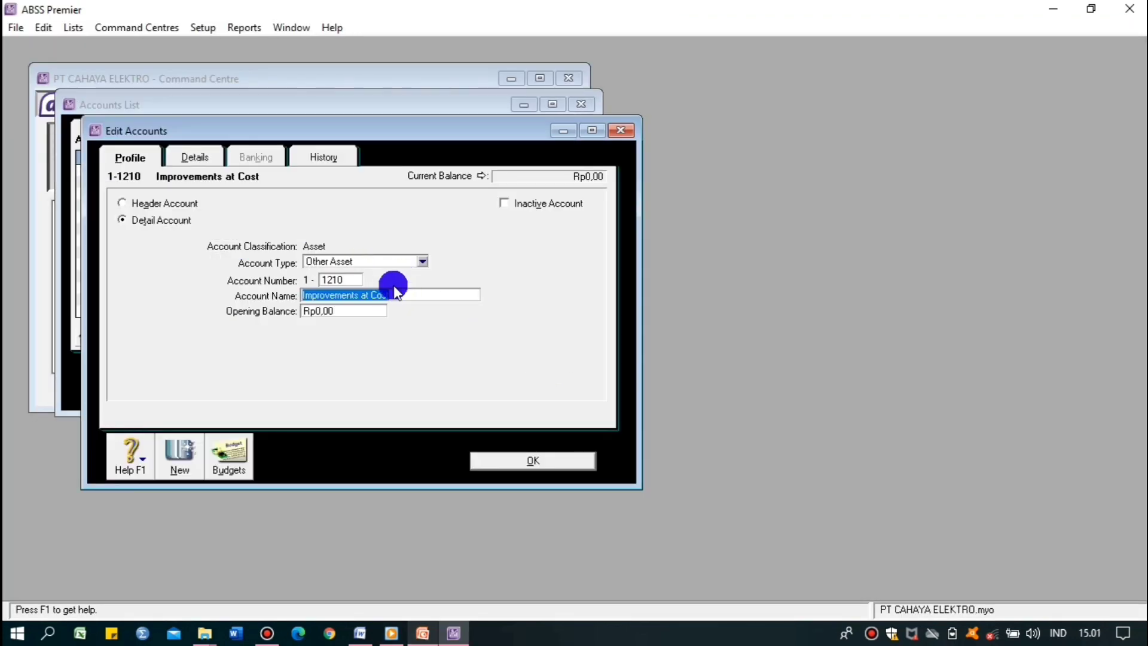
key("BackSpace")
left_click(388, 262)
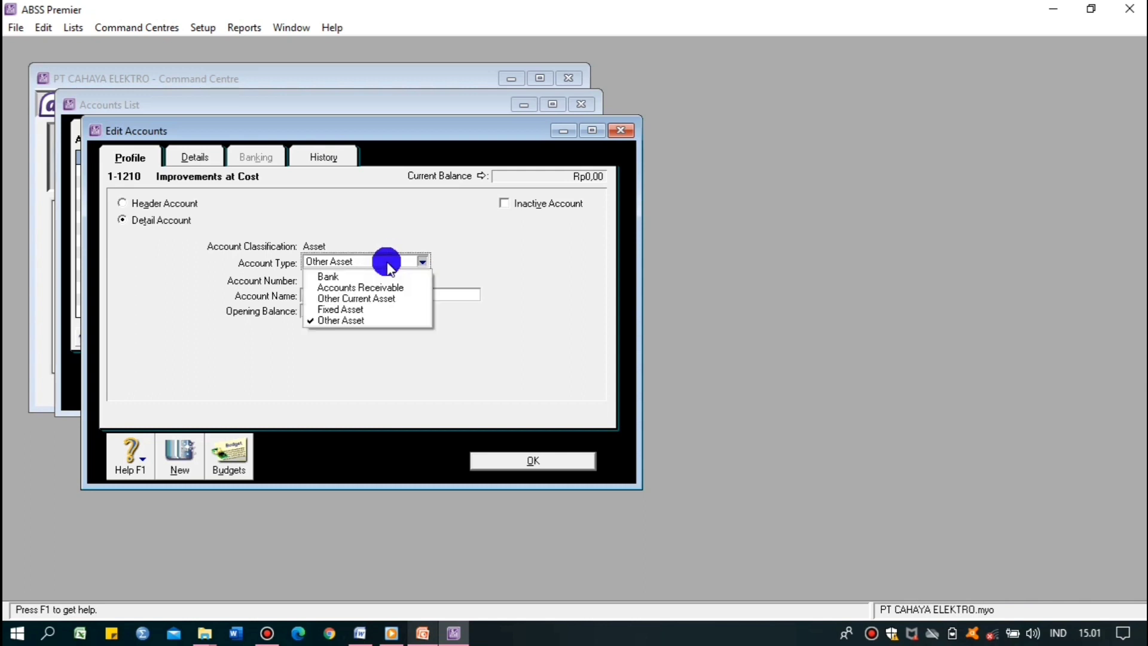
left_click(357, 277)
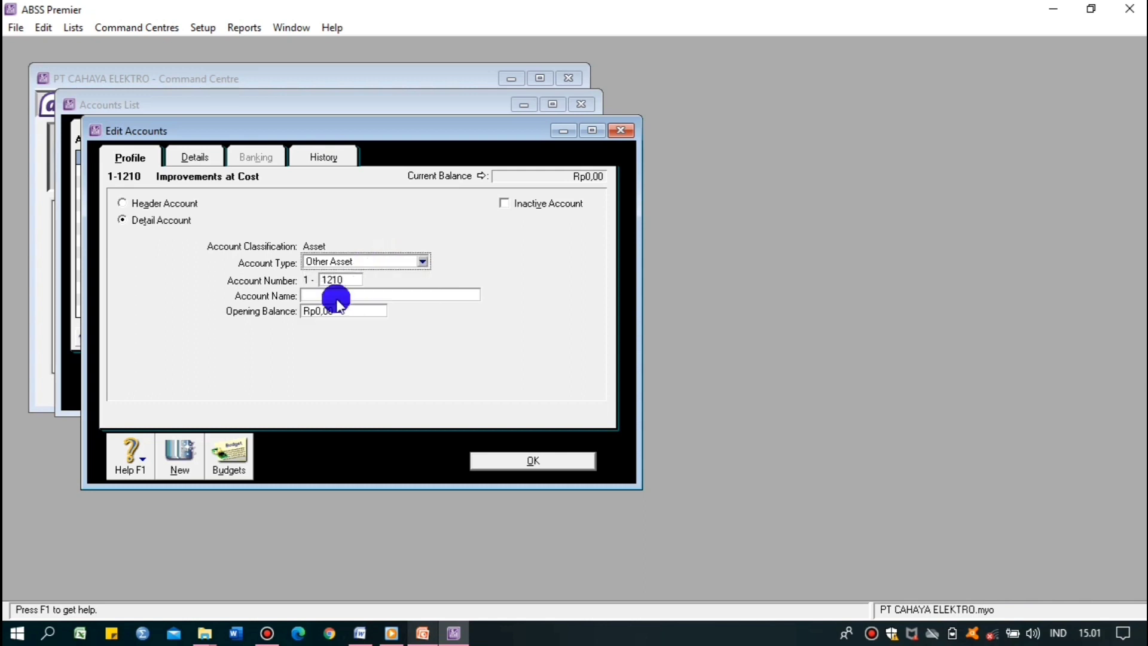
left_click(333, 296)
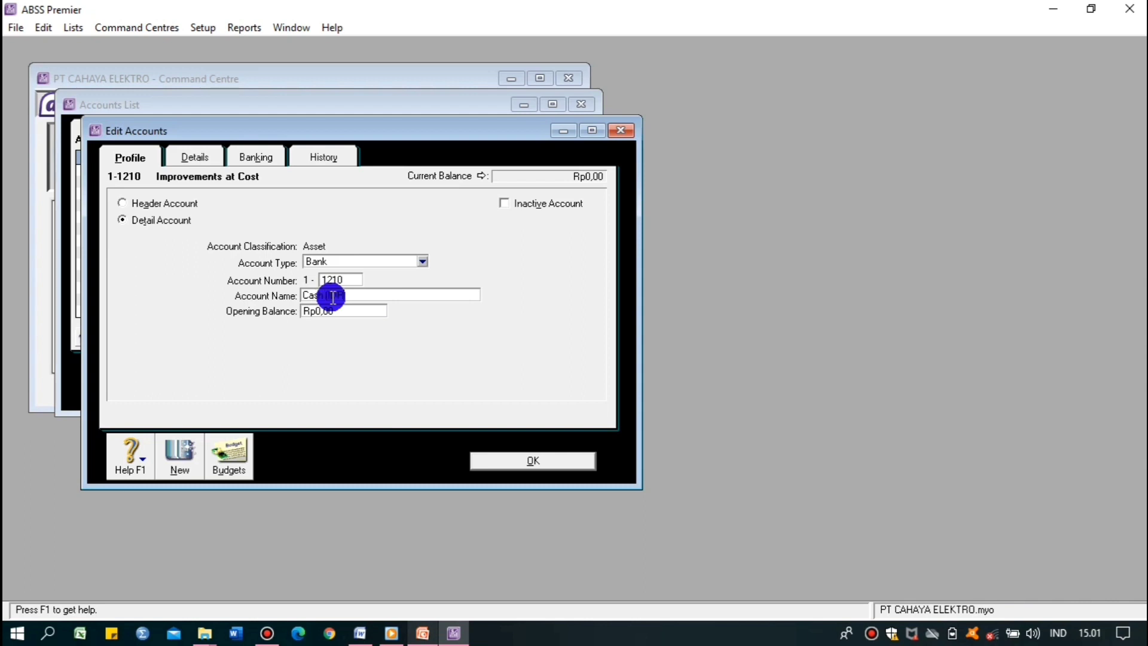
left_click(532, 459)
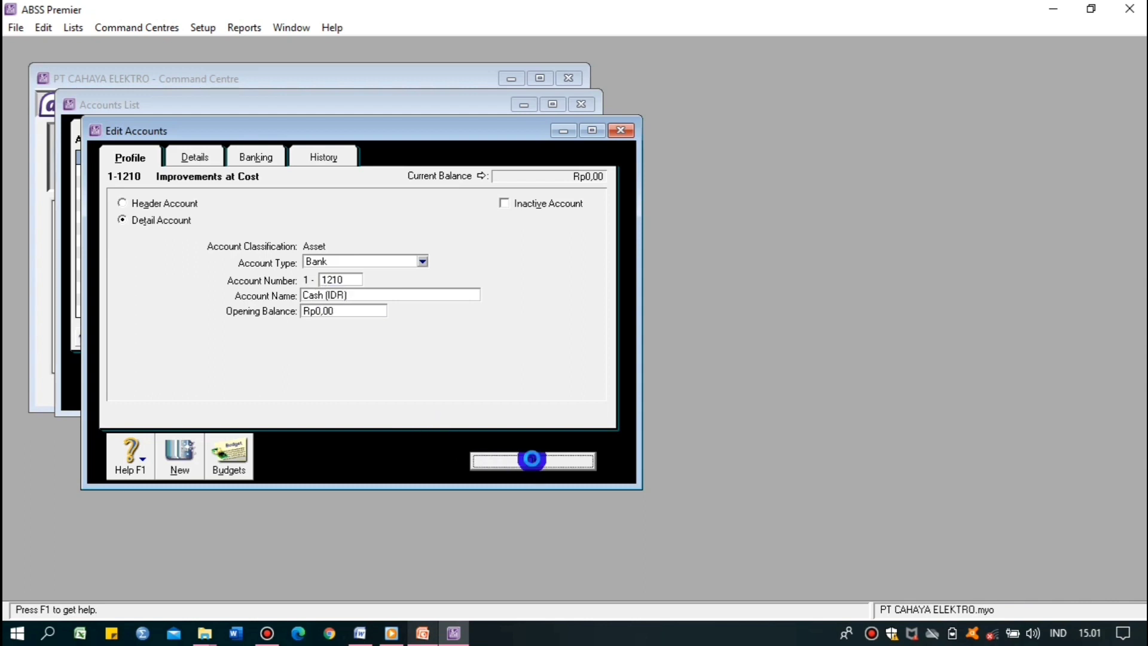
- Consult the EDIT DATA AKUN slide in PowerPoint and rename the Petty Cash account to Bank BCA (IDR)
left_click(423, 632)
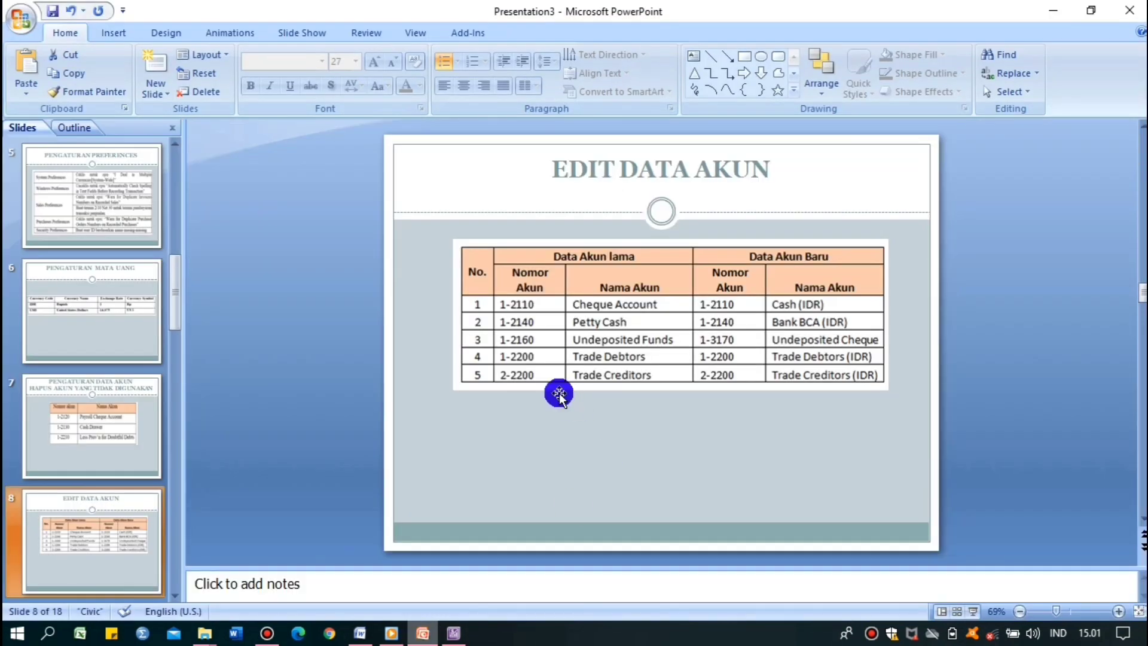
left_click(434, 632)
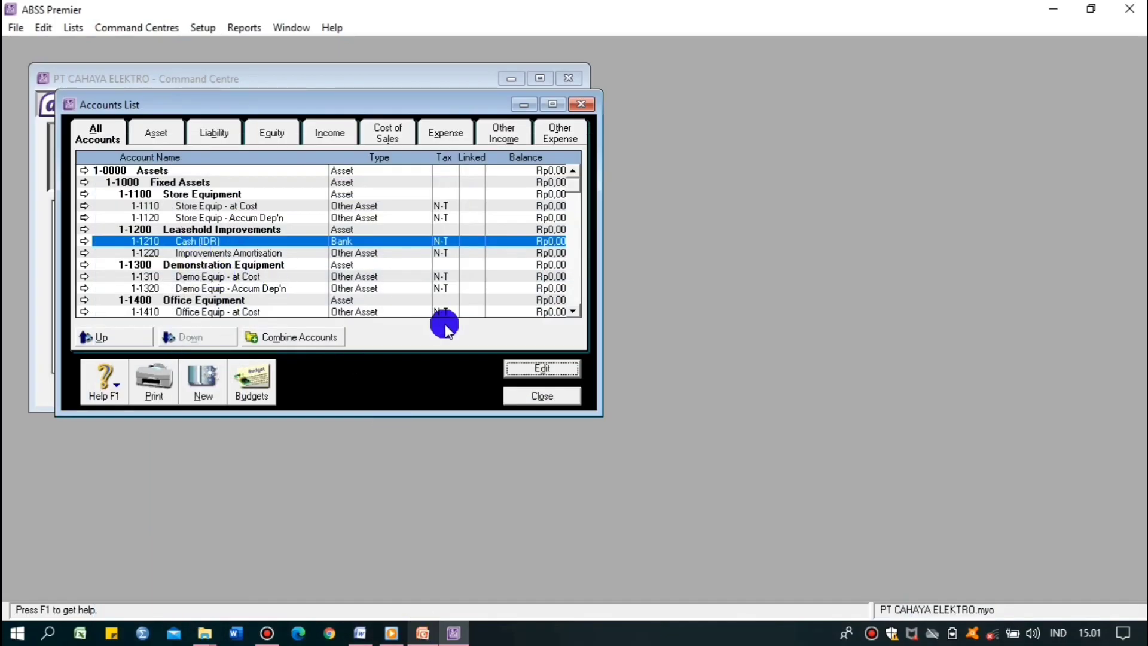
scroll(576, 308, "down", 5)
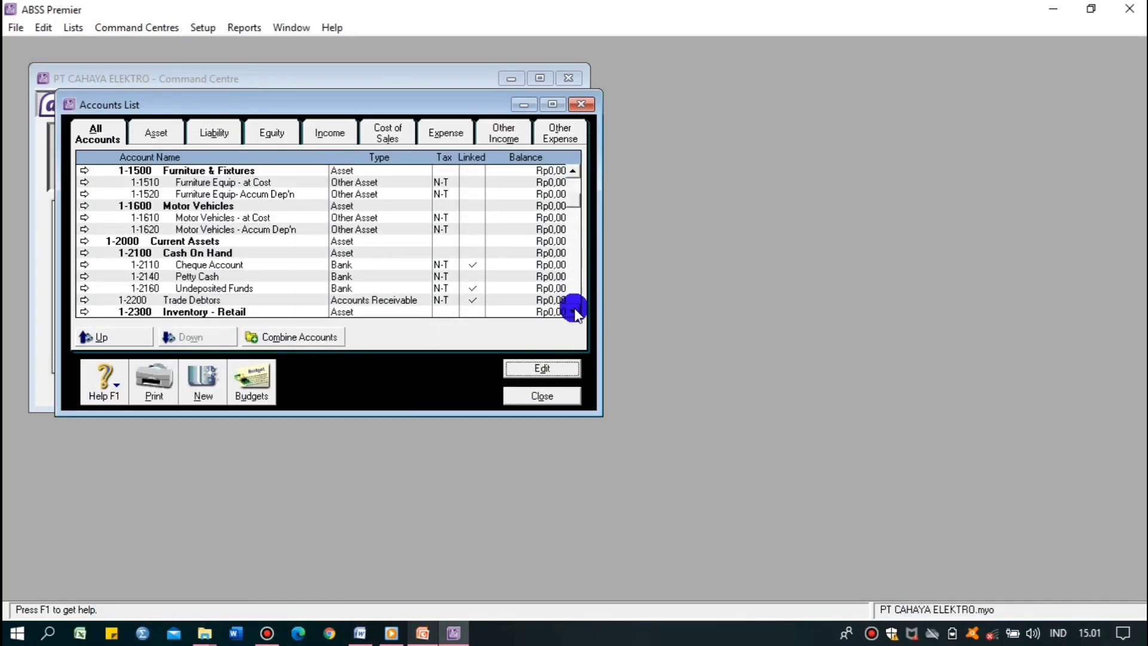
left_click(256, 276)
left_click(538, 368)
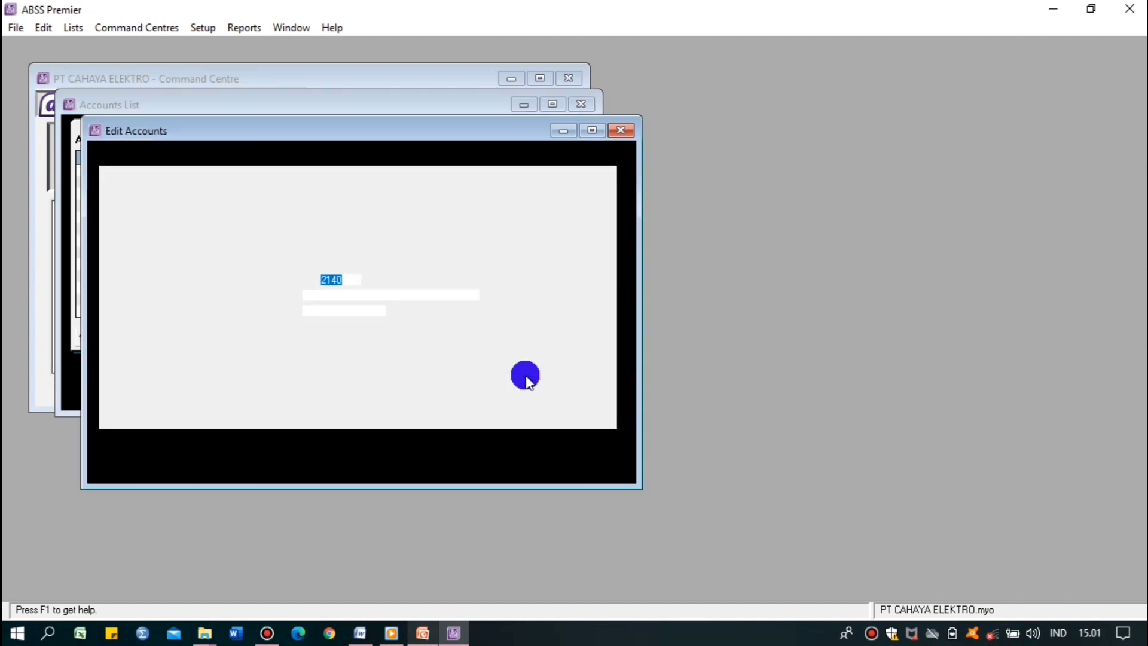
left_click(353, 295)
key("BackSpace")
type("b")
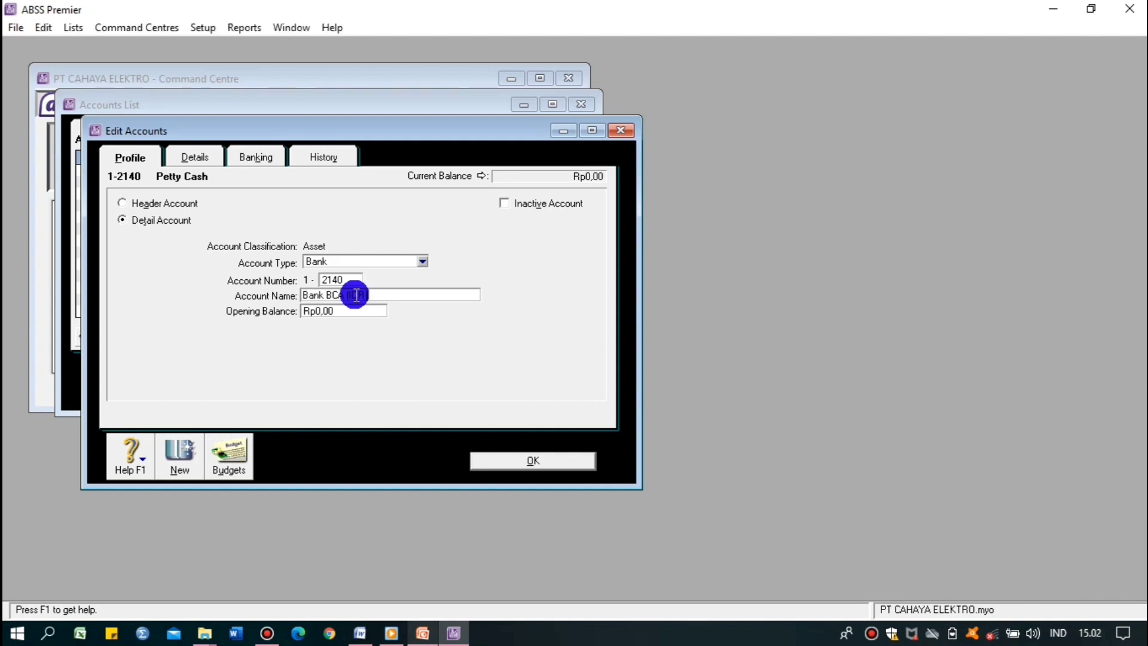
left_click(508, 462)
- Check the EDIT DATA AKUN slide in PowerPoint and change Undeposited Funds to account number 1-3170 and name Undeposited Cheque in ABSS Premier
left_click(184, 290)
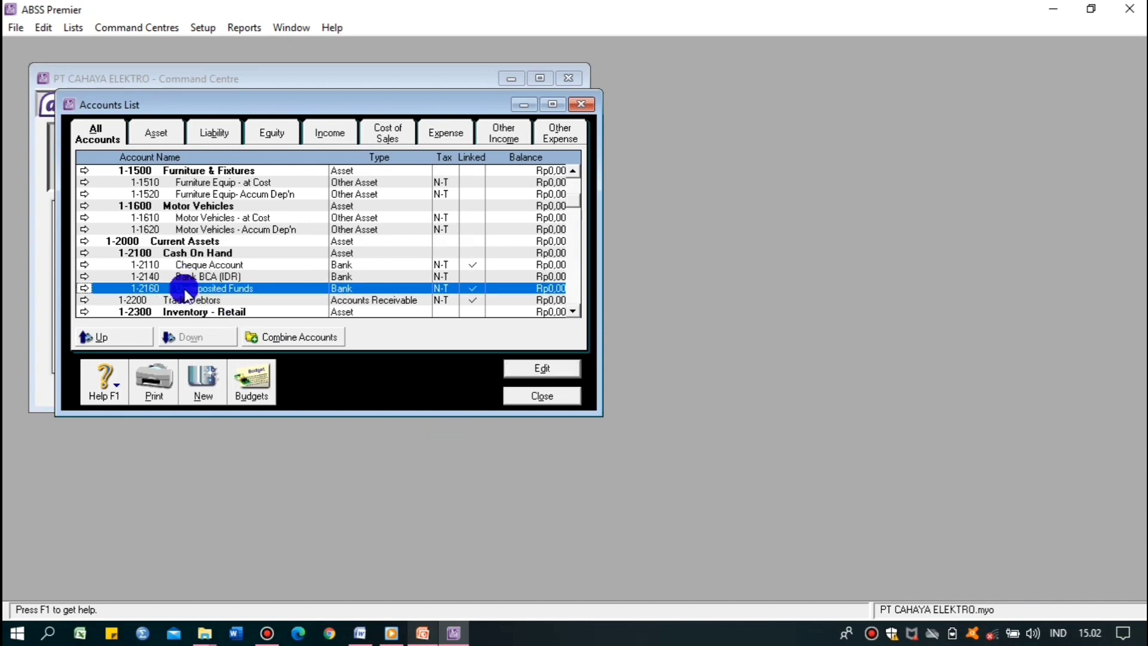
double_click(184, 289)
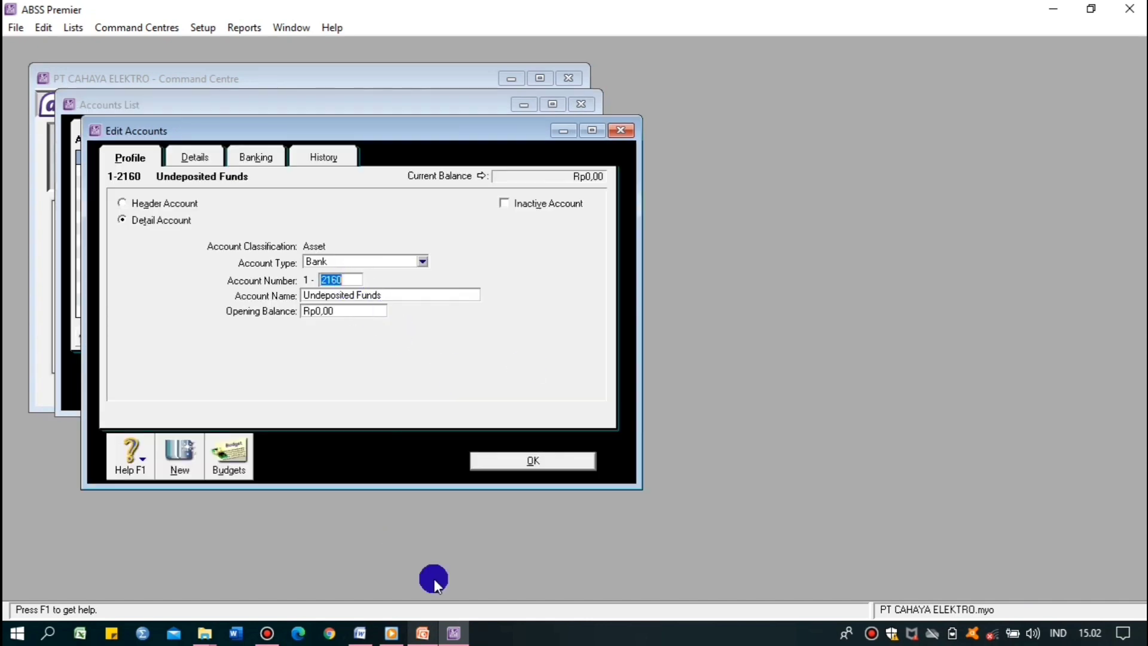
left_click(422, 633)
left_click(454, 633)
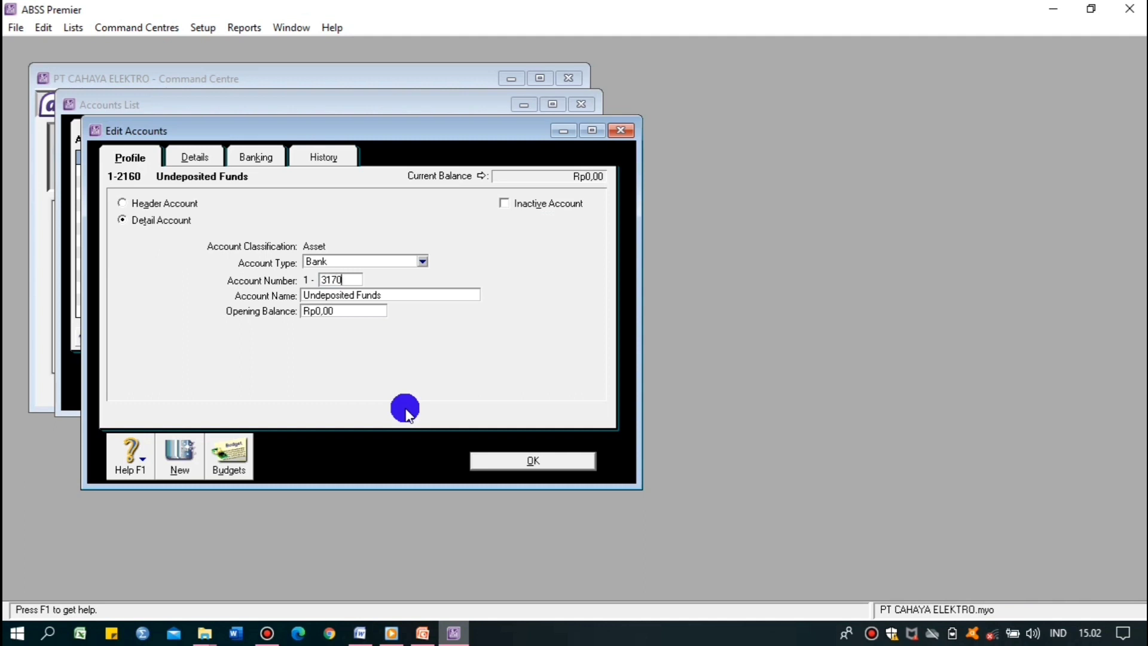
left_click(397, 292)
left_click(397, 291)
key("BackSpace")
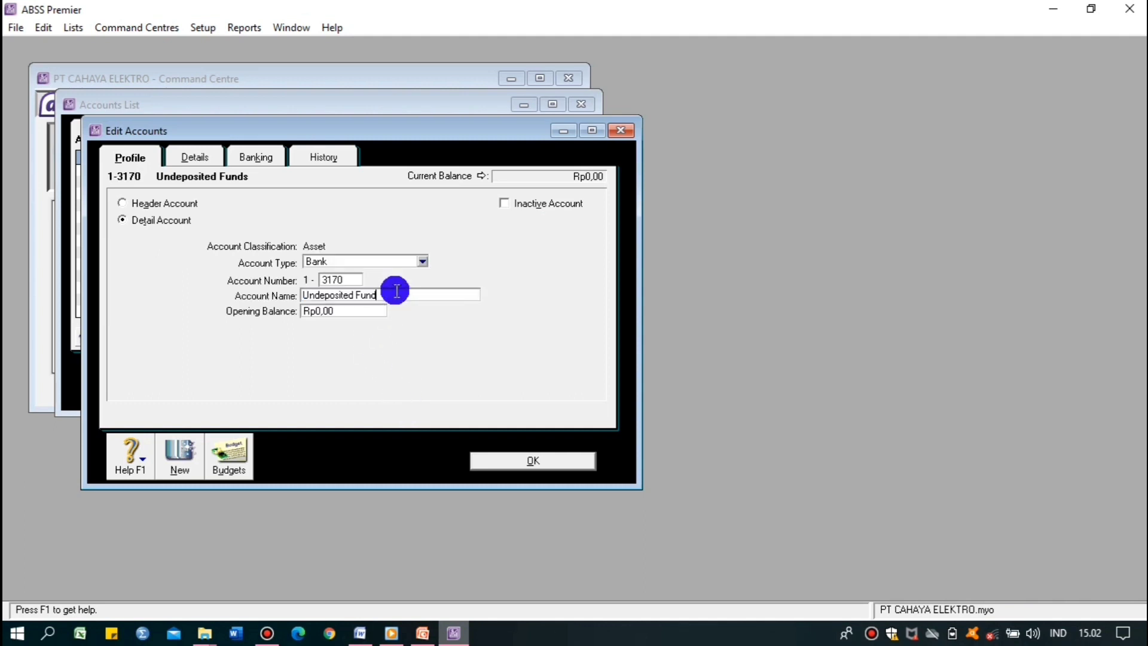
type("C")
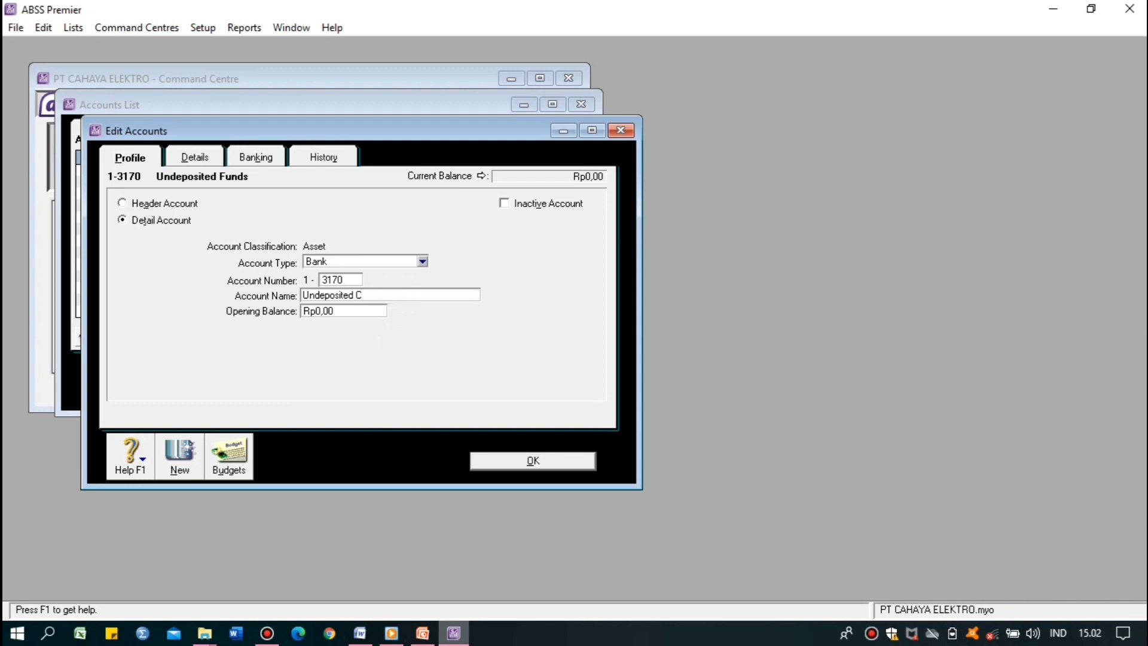
type("A")
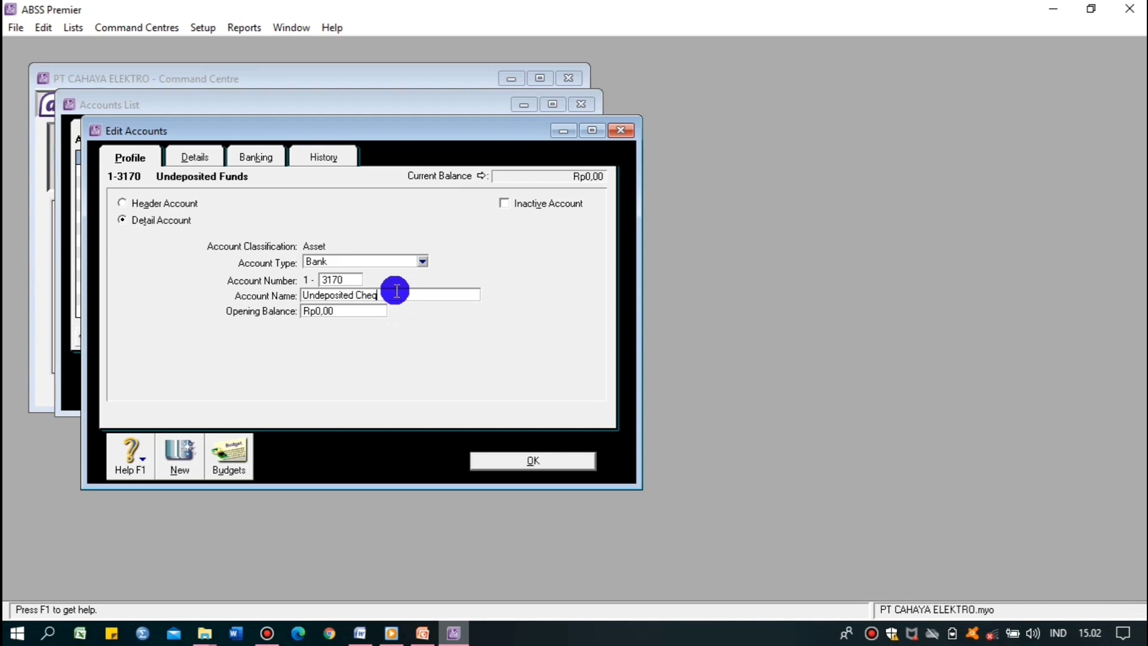
left_click(543, 464)
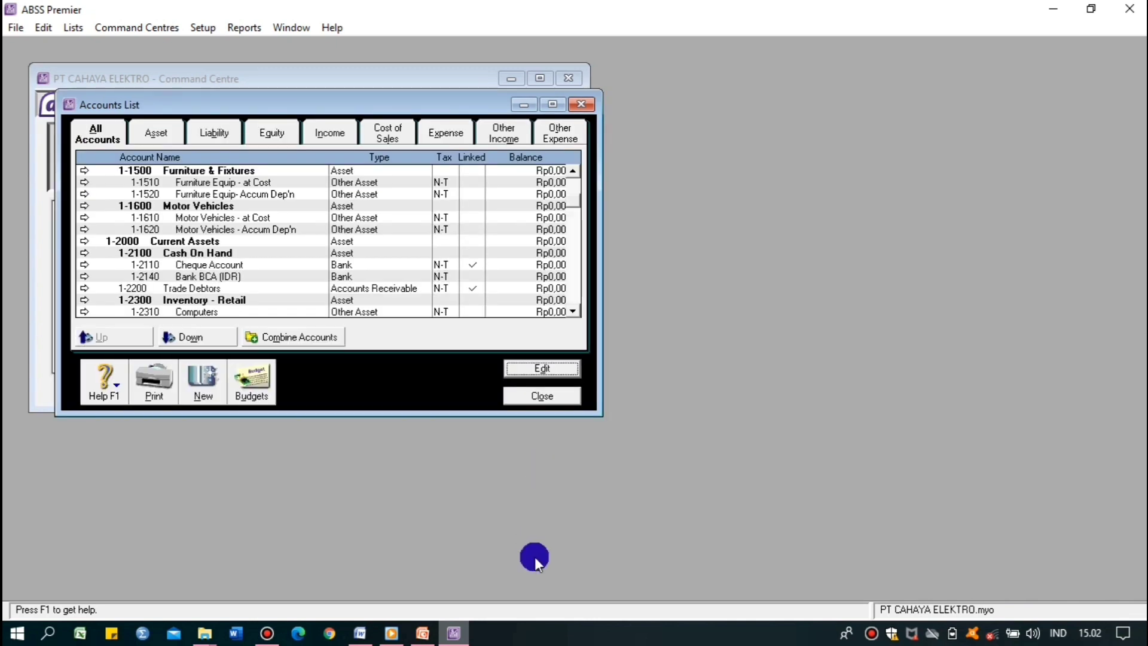
- Consult the EDIT DATA AKUN slide in PowerPoint and rename the Trade Debtors account to Trade Debtors(IDR) in ABSS Premier
left_click(426, 634)
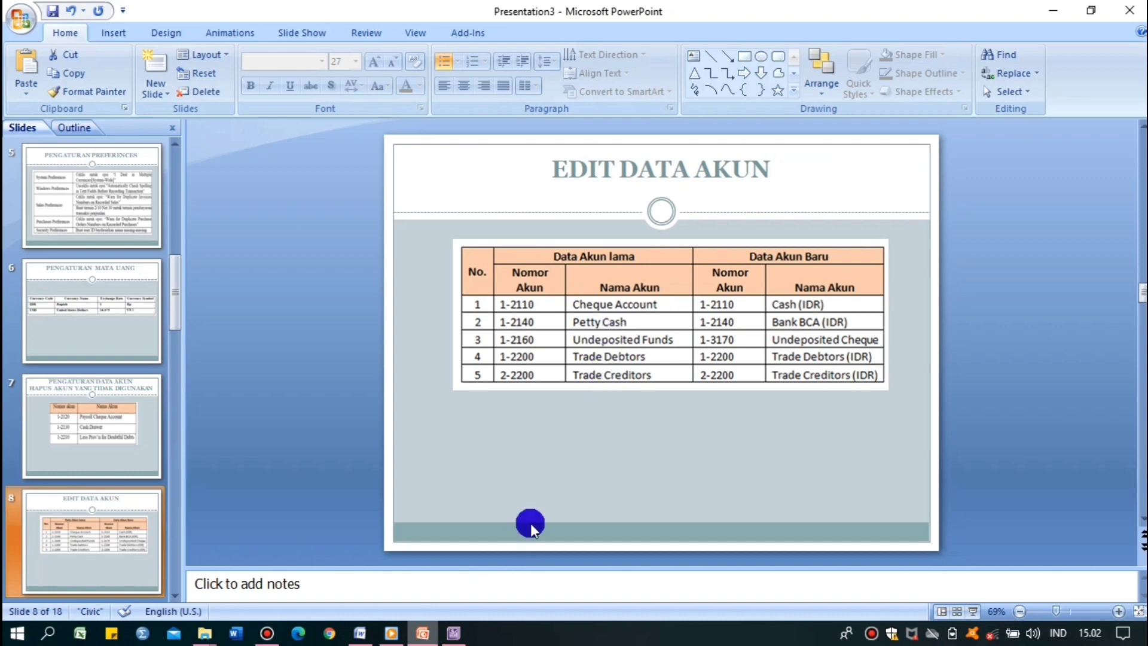
left_click(425, 635)
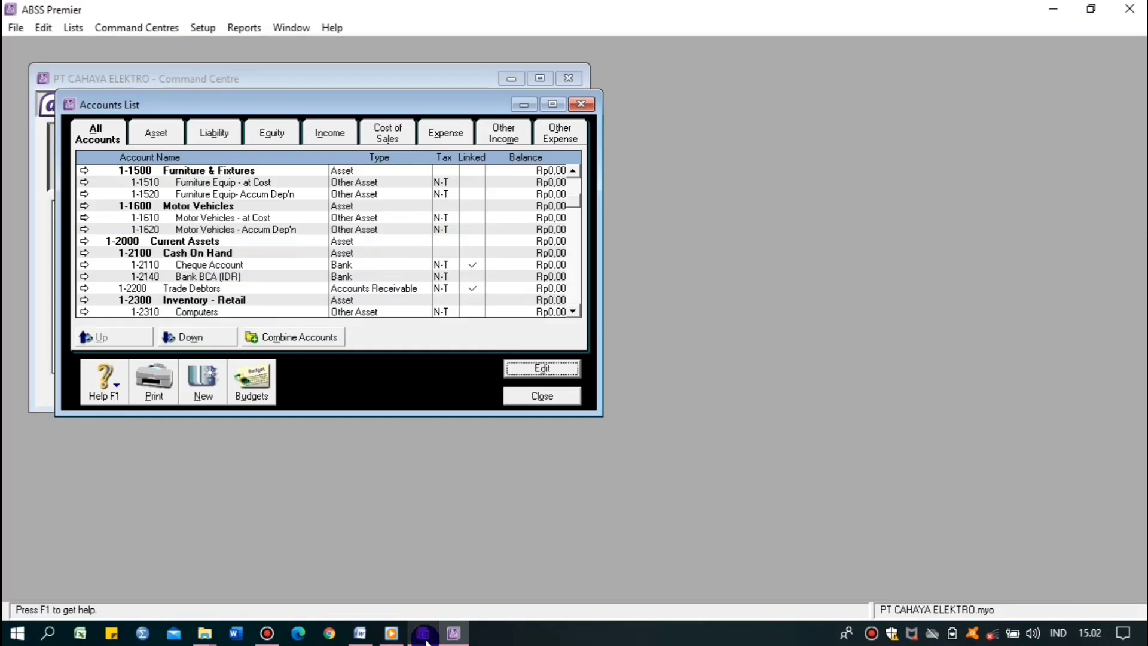
right_click(223, 289)
left_click(542, 368)
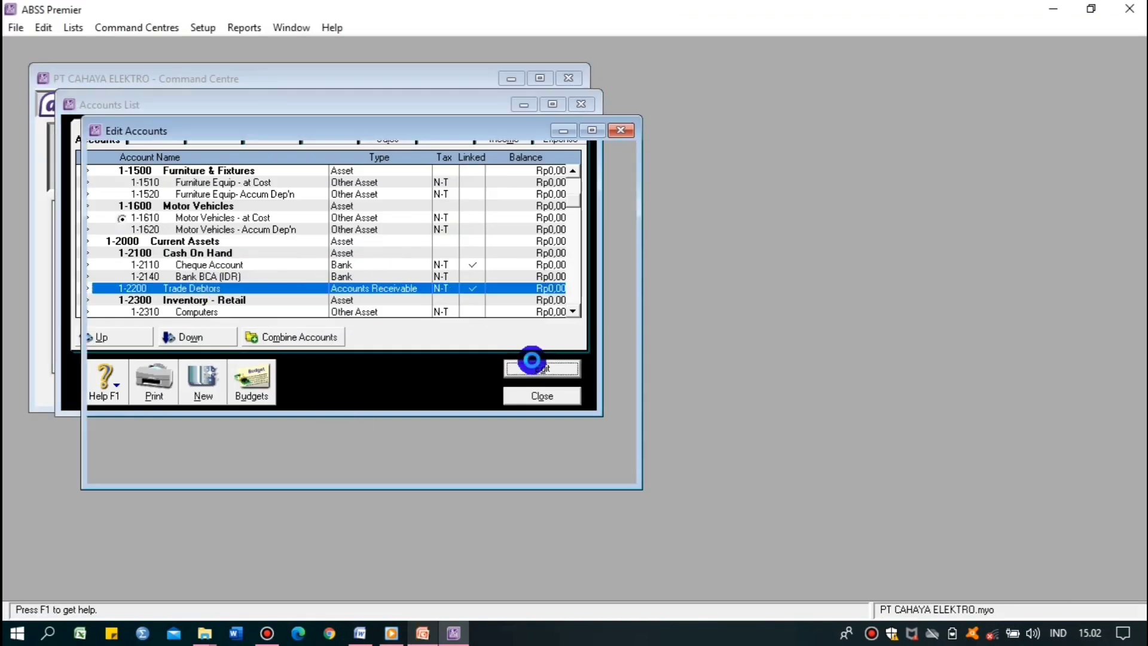
left_click(417, 295)
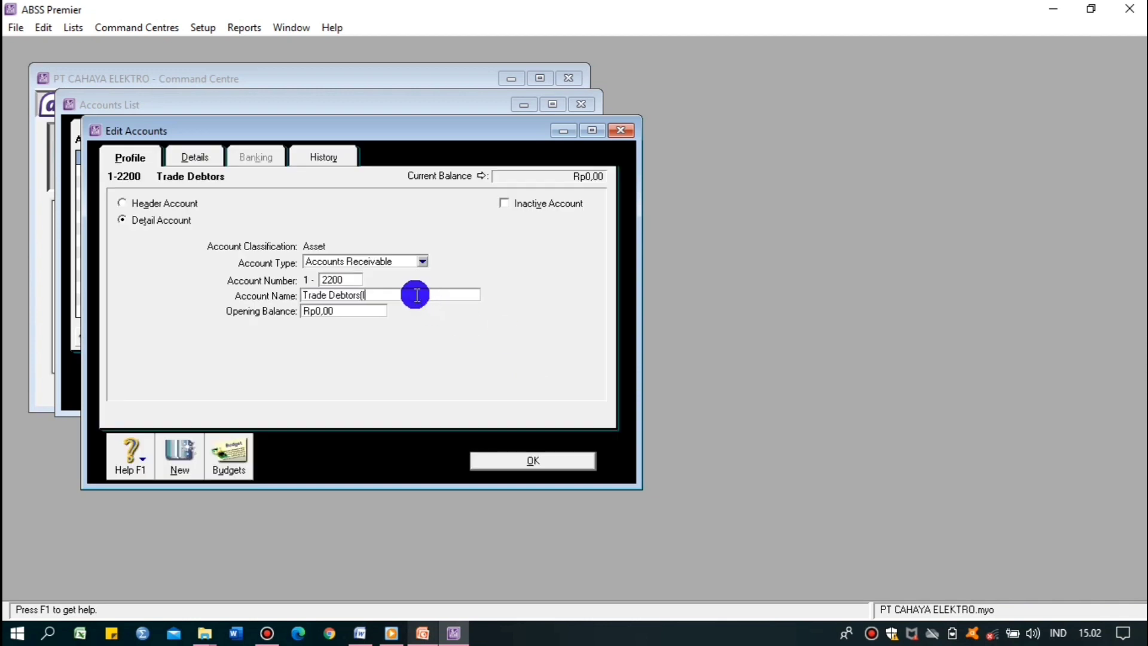
left_click(500, 461)
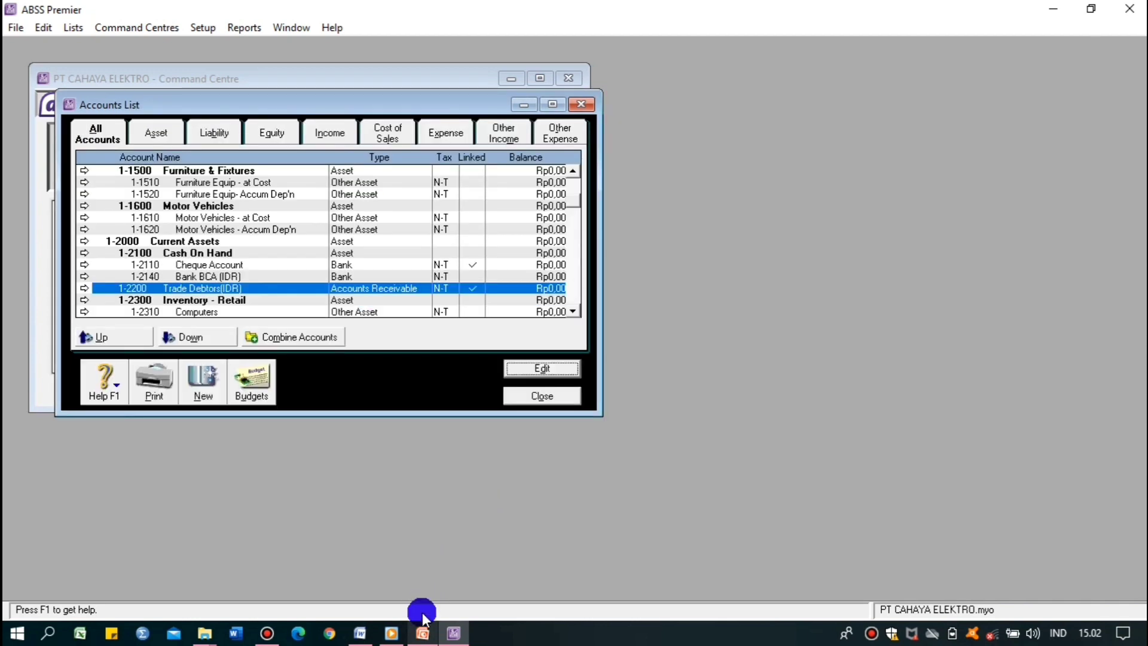
- Consult the EDIT DATA AKUN slide in PowerPoint and rename the Trade Creditors account to Trade Creditors (IDR) in ABSS Premier
left_click(423, 634)
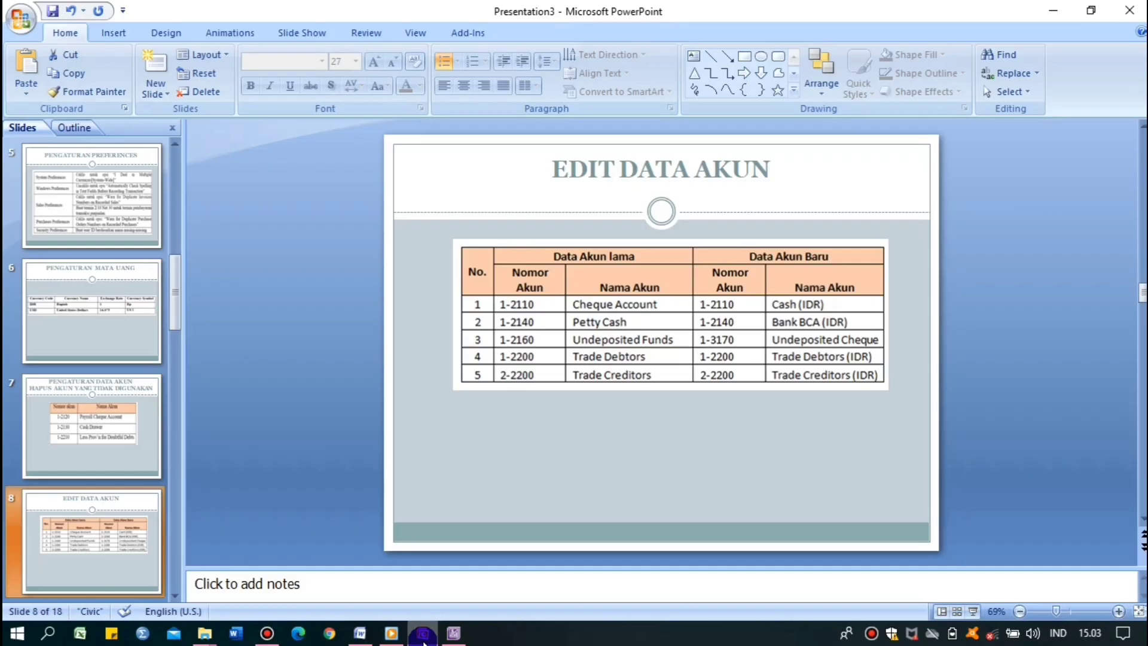
left_click(423, 635)
scroll(574, 312, "down", 6)
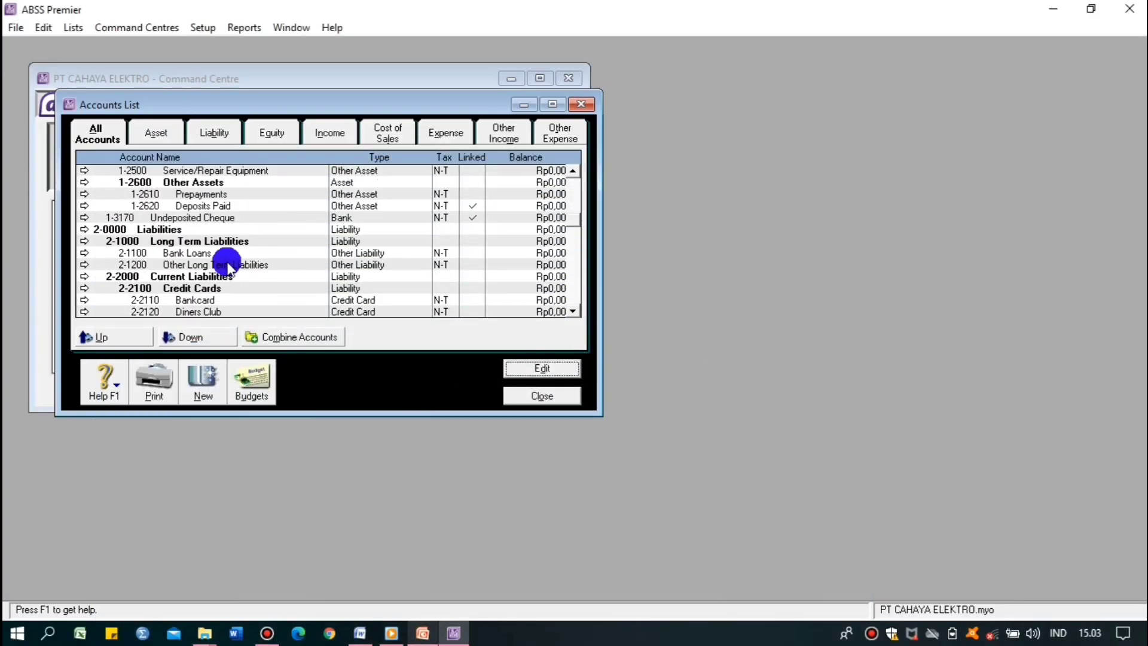
left_click(573, 312)
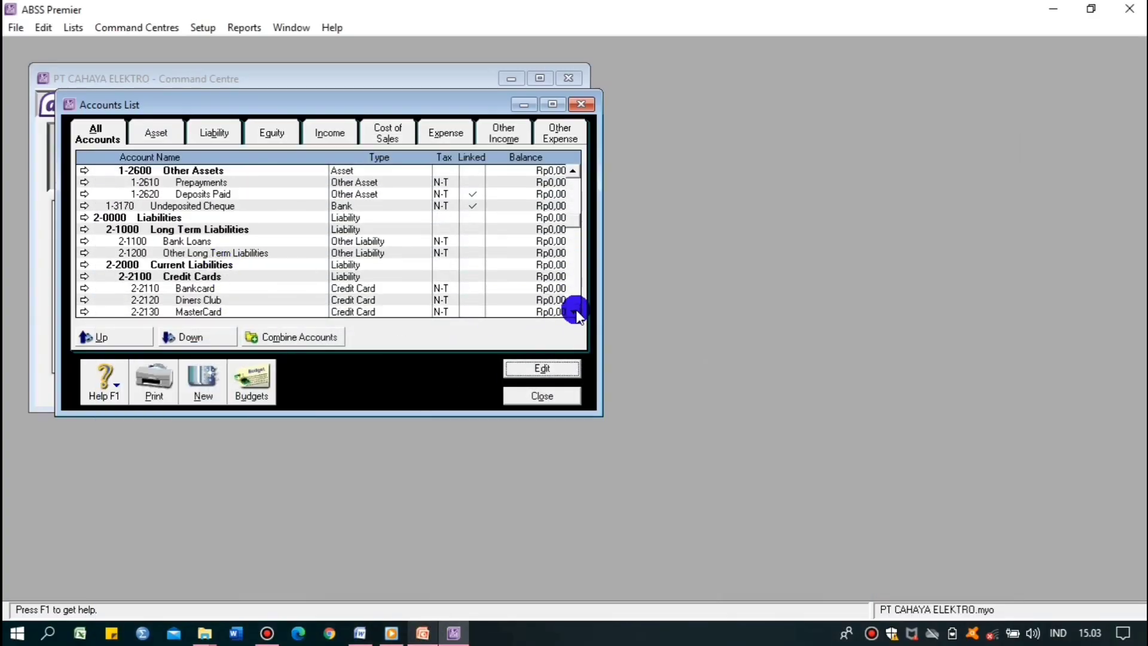
left_click(575, 311)
right_click(260, 286)
left_click(550, 369)
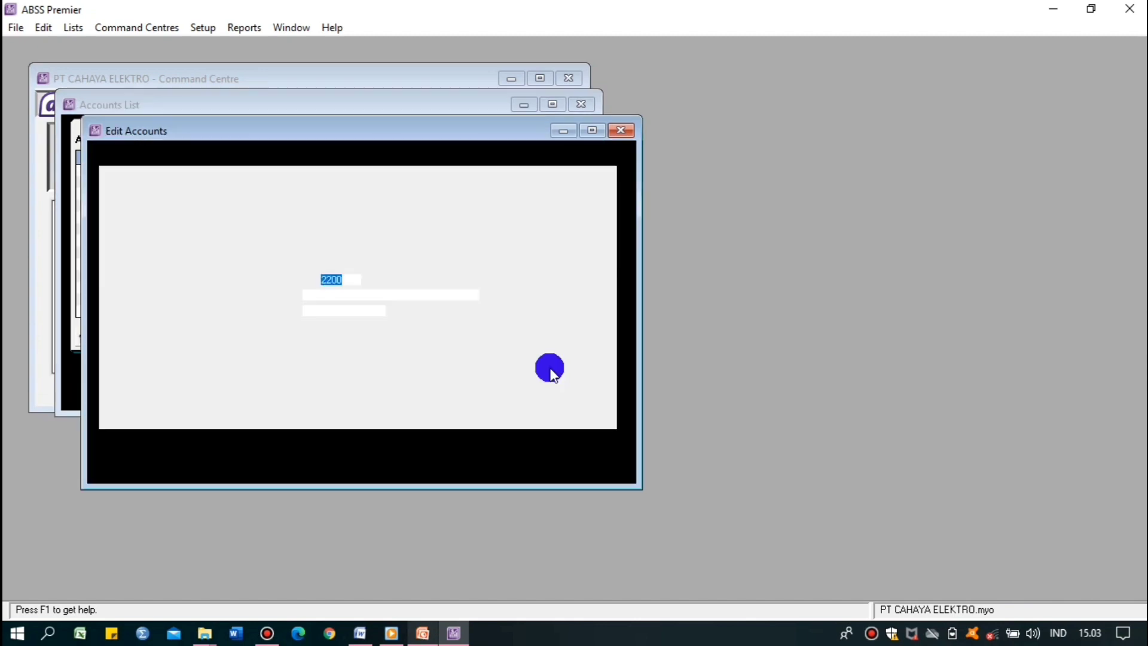
left_click(422, 635)
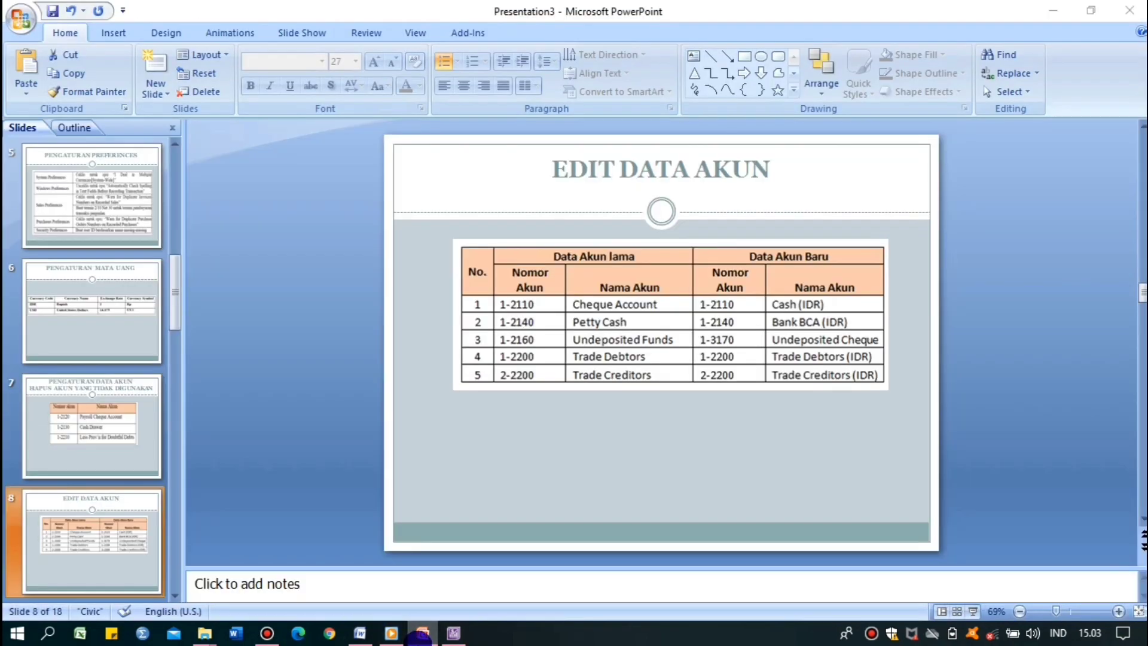
left_click(422, 635)
left_click(385, 295)
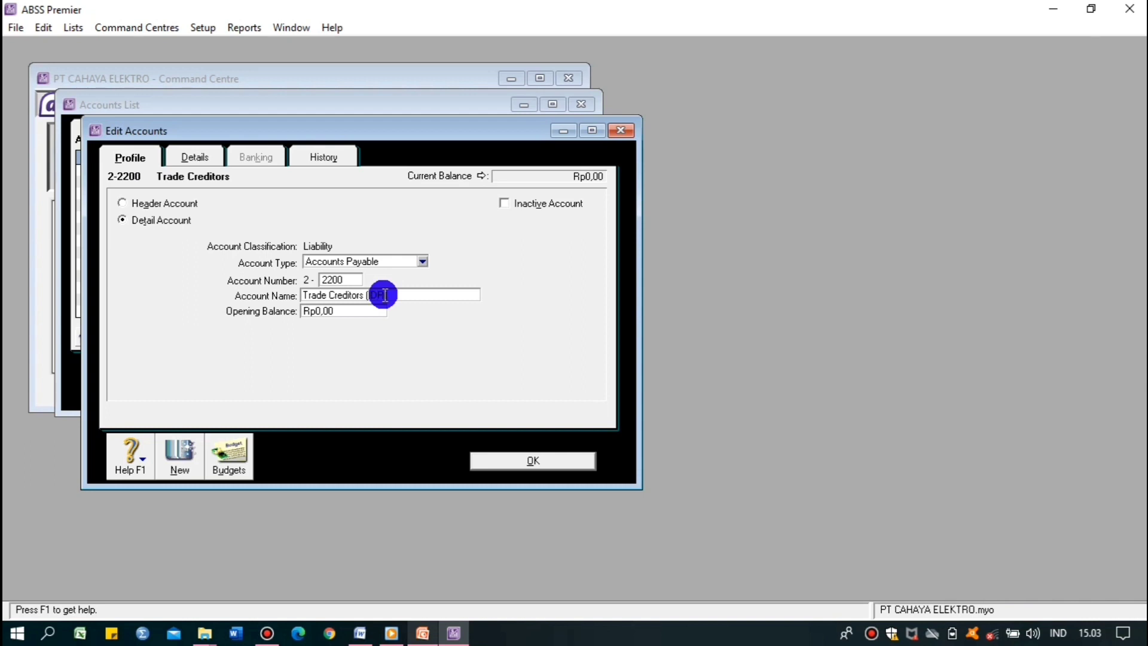
left_click(521, 461)
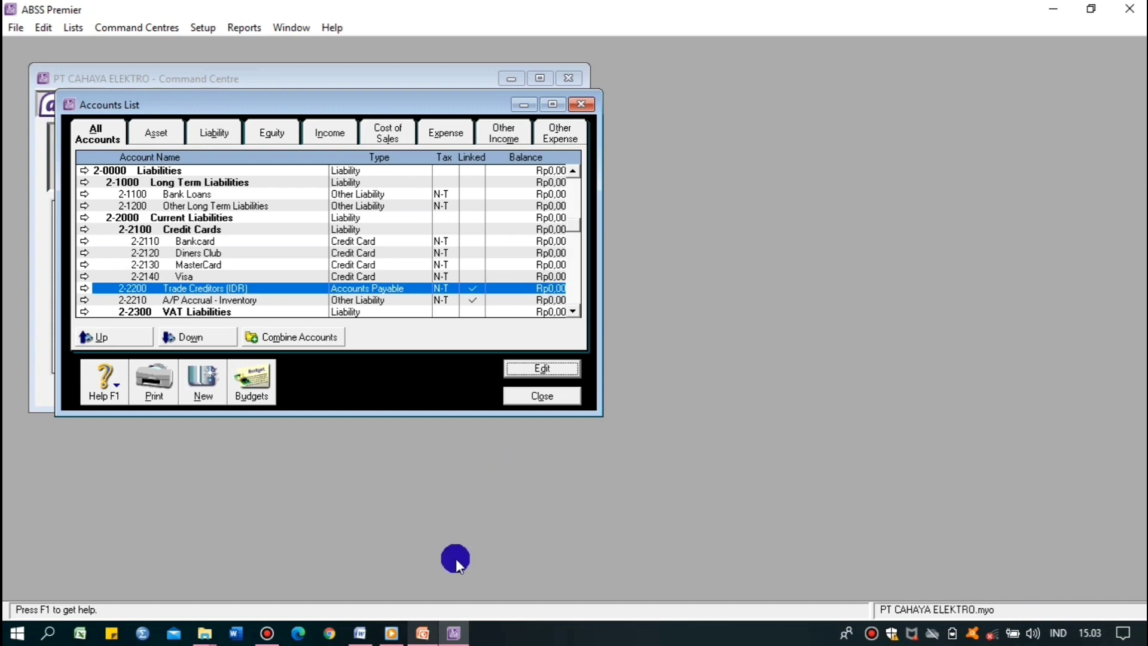
- Review the PEMBUATAN DATA AKUN BARU slide in PowerPoint for the new accounts to create, and return to ABSS Premier
left_click(423, 634)
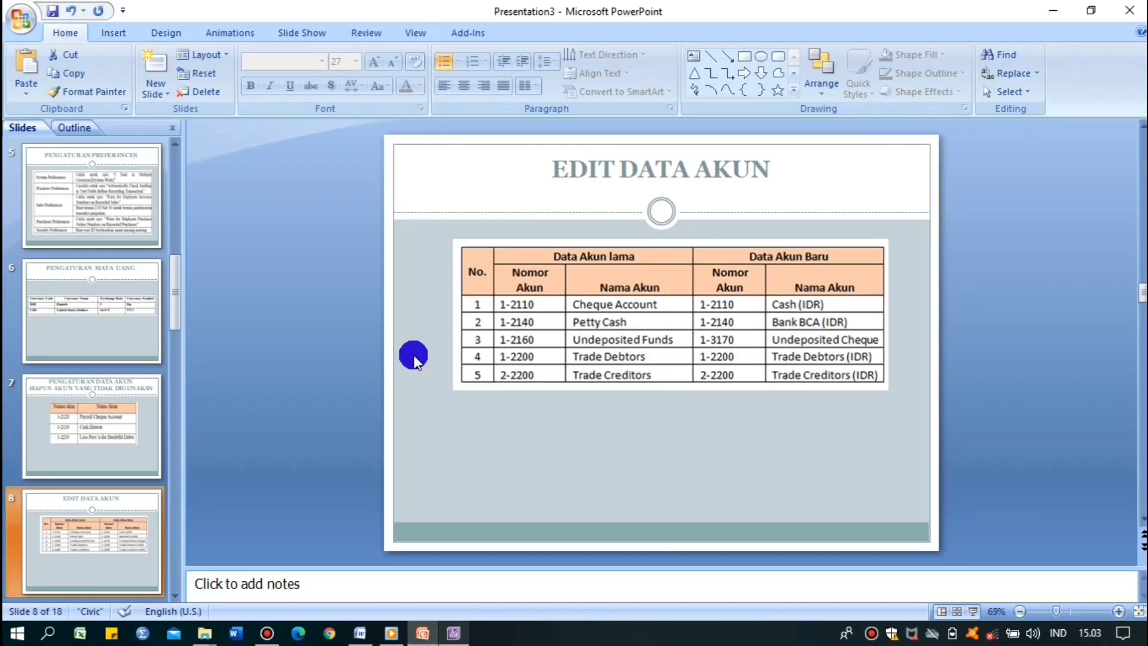
left_click(173, 593)
left_click(133, 569)
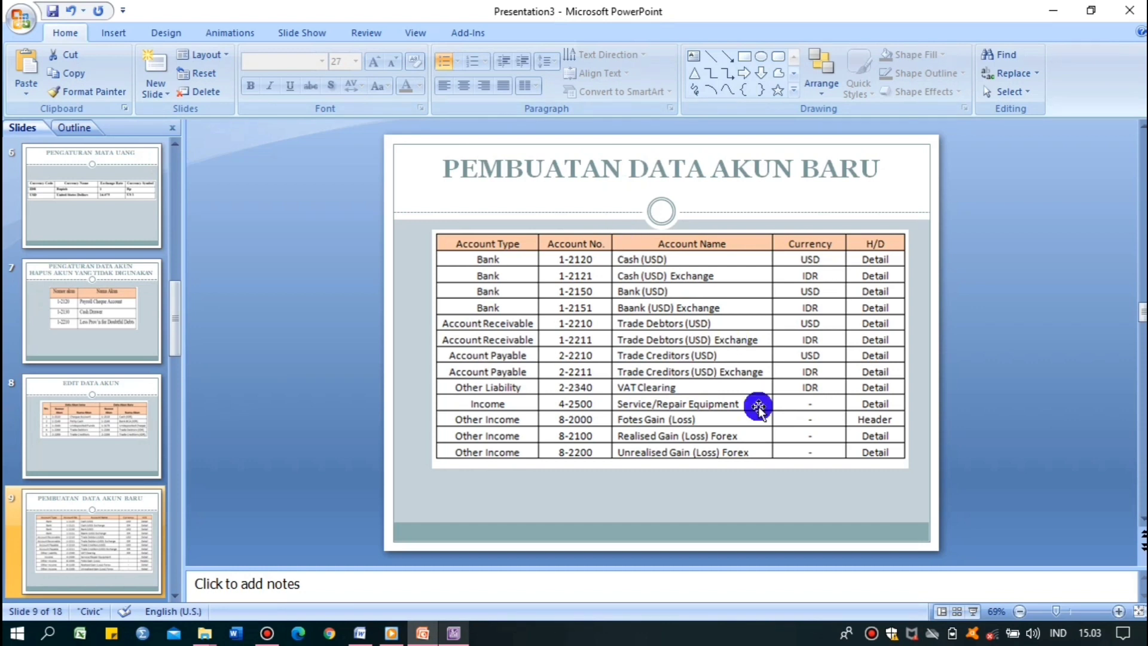
left_click(454, 633)
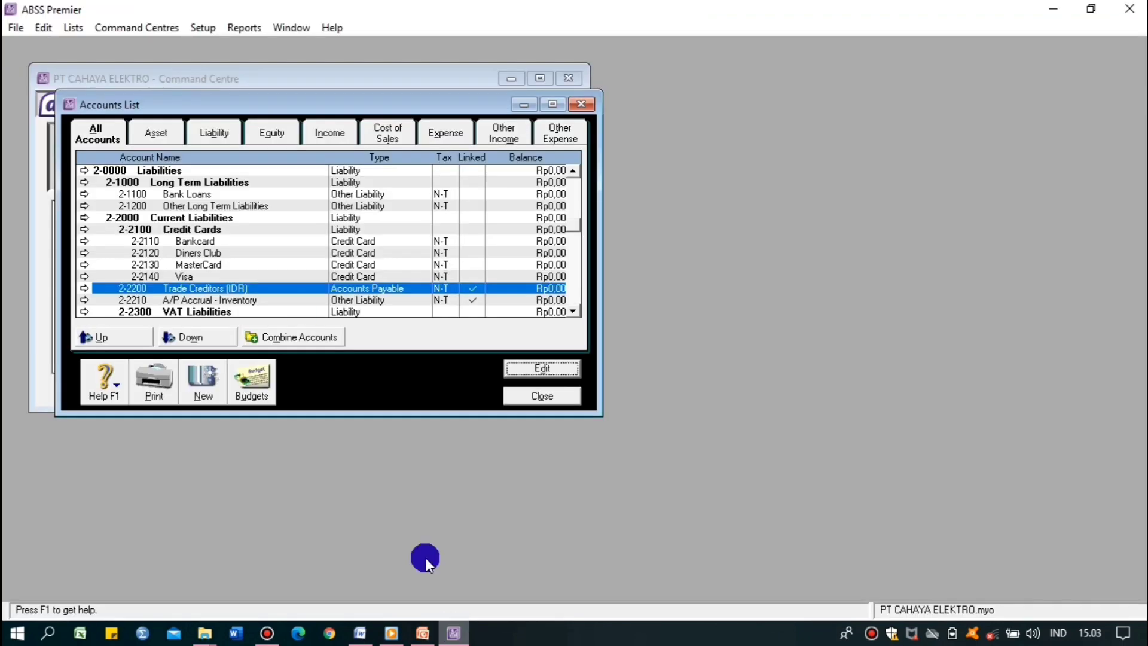
- Reopen the accounts list and start a new detail account of type Bank, number 1-2120, named Cash(USD), following the PowerPoint slide
left_click(527, 390)
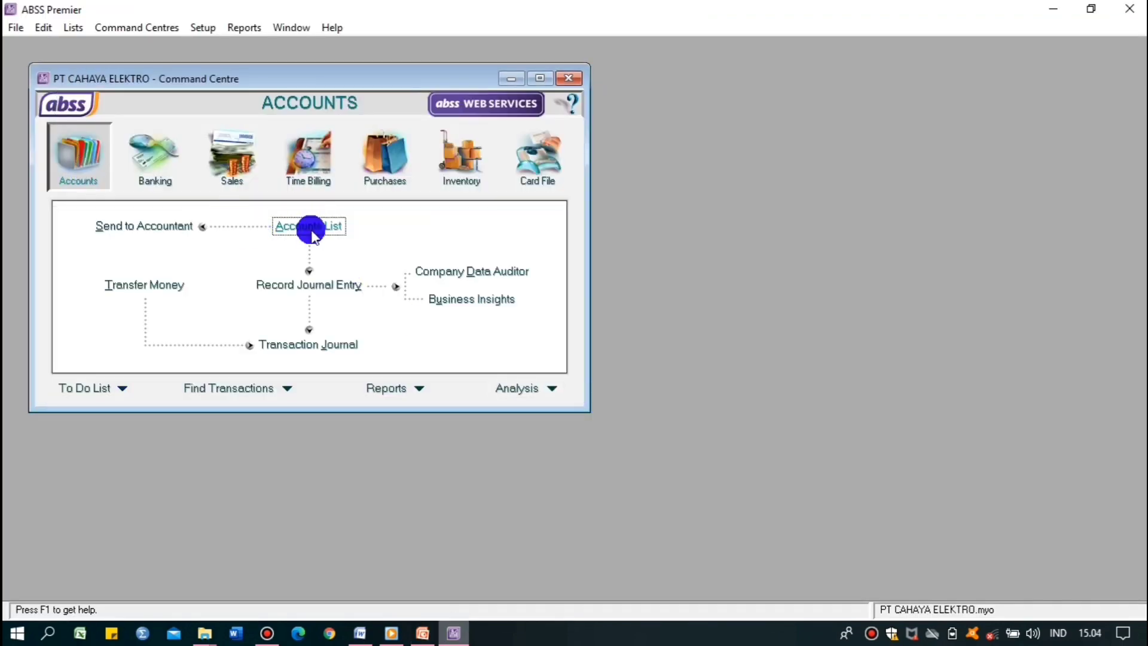
left_click(311, 226)
left_click(204, 380)
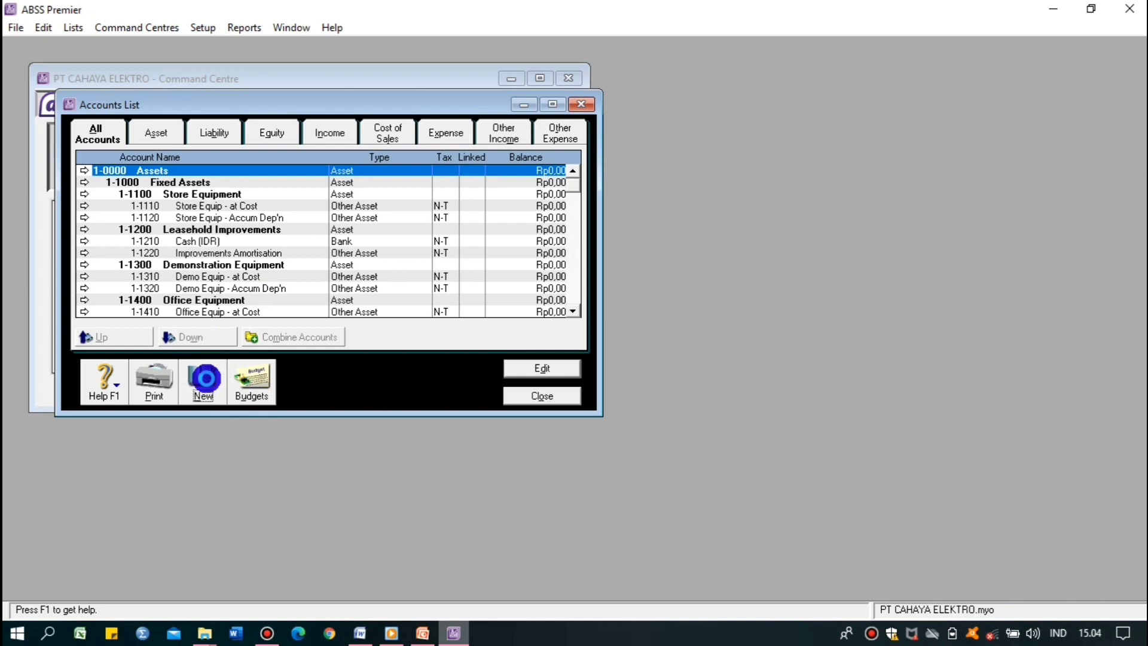
left_click(425, 634)
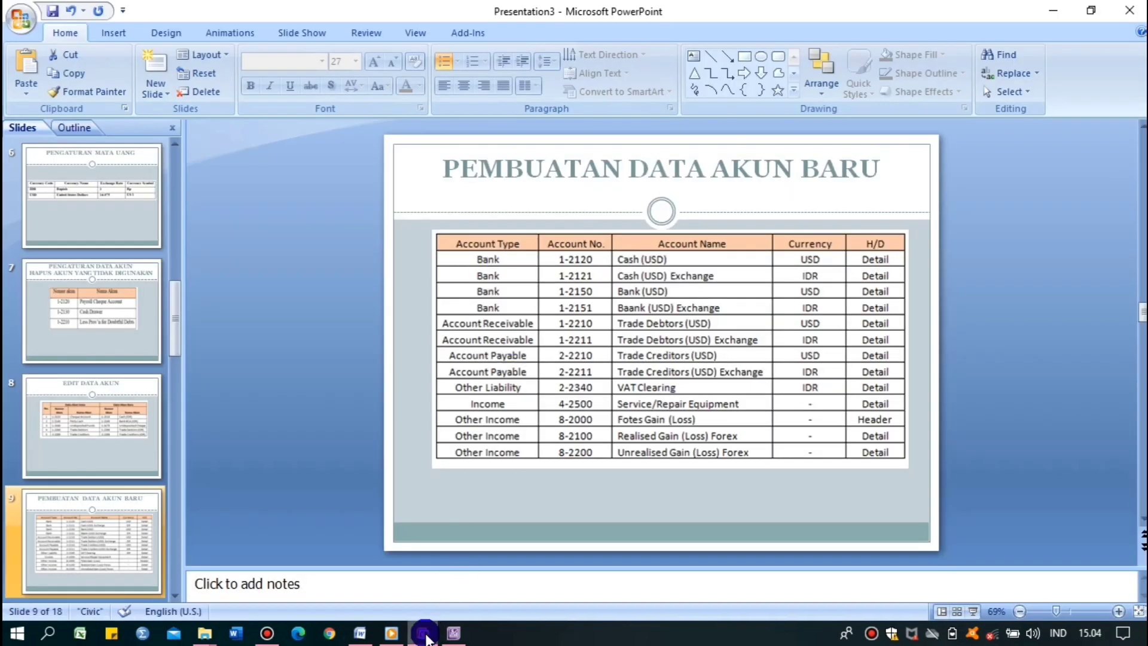
left_click(423, 633)
left_click(366, 275)
left_click(344, 261)
left_click(344, 271)
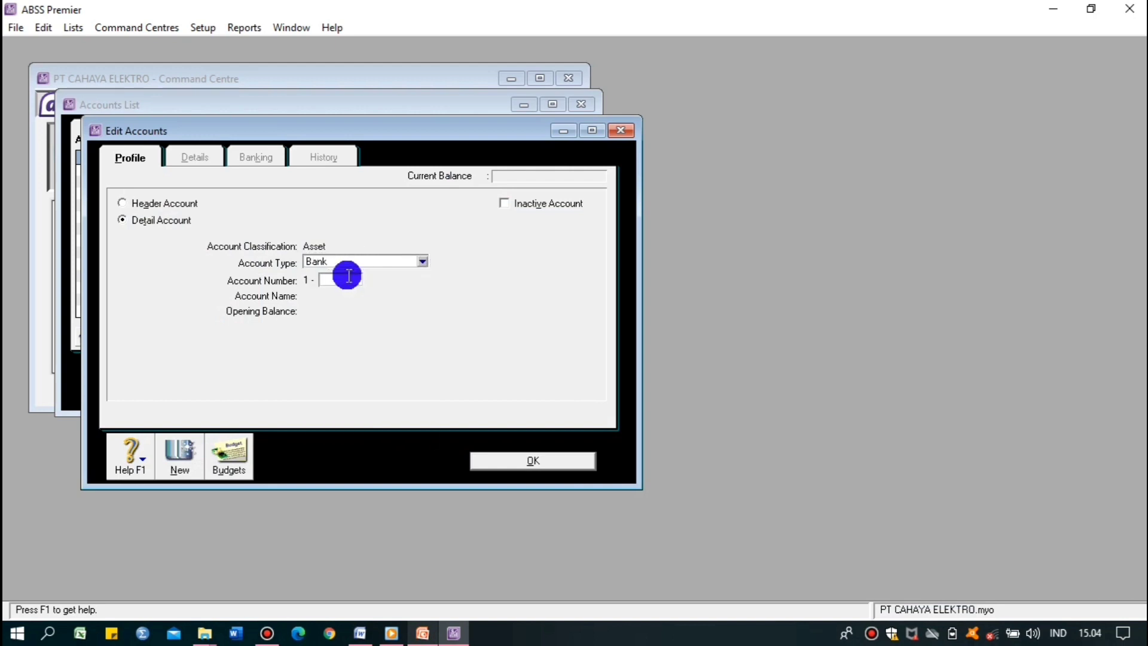
key("Tab")
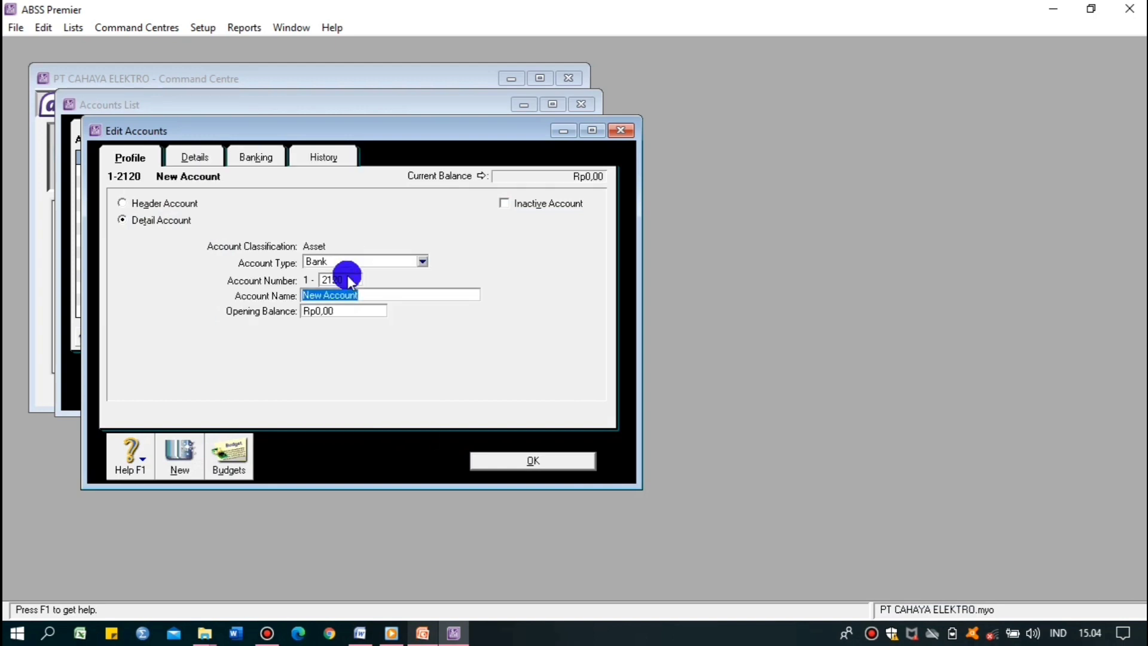
left_click(422, 632)
left_click(423, 637)
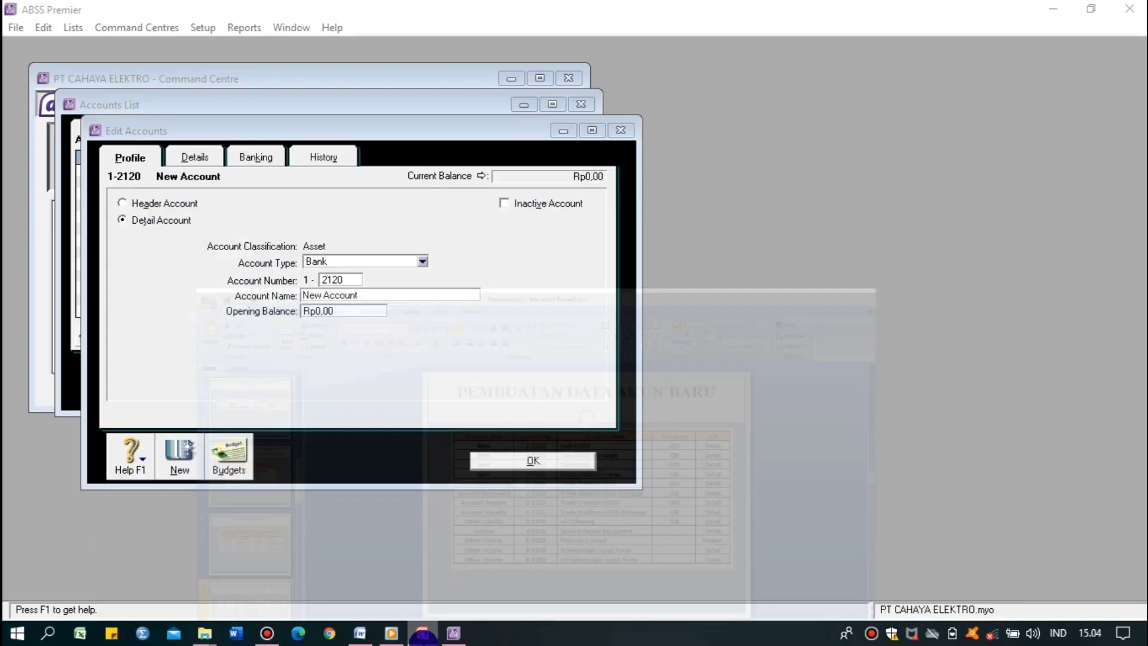
type("Cash(USD")
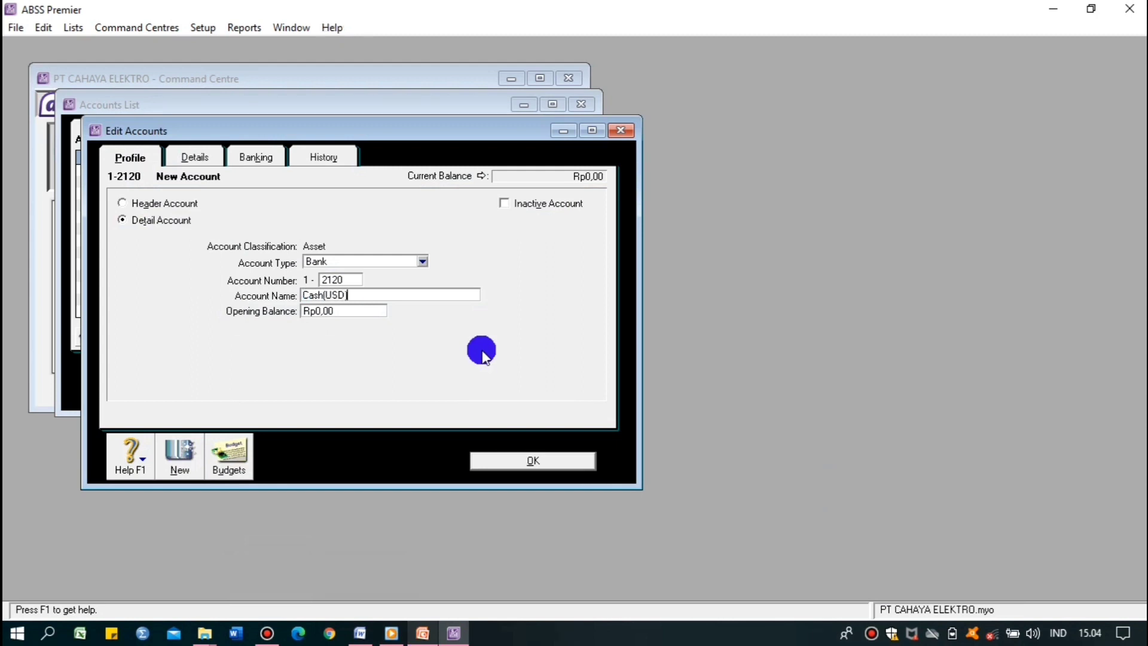
- Set the Cash(USD) account's currency to USD, let its exchange account be created automatically, and save the account
left_click(199, 157)
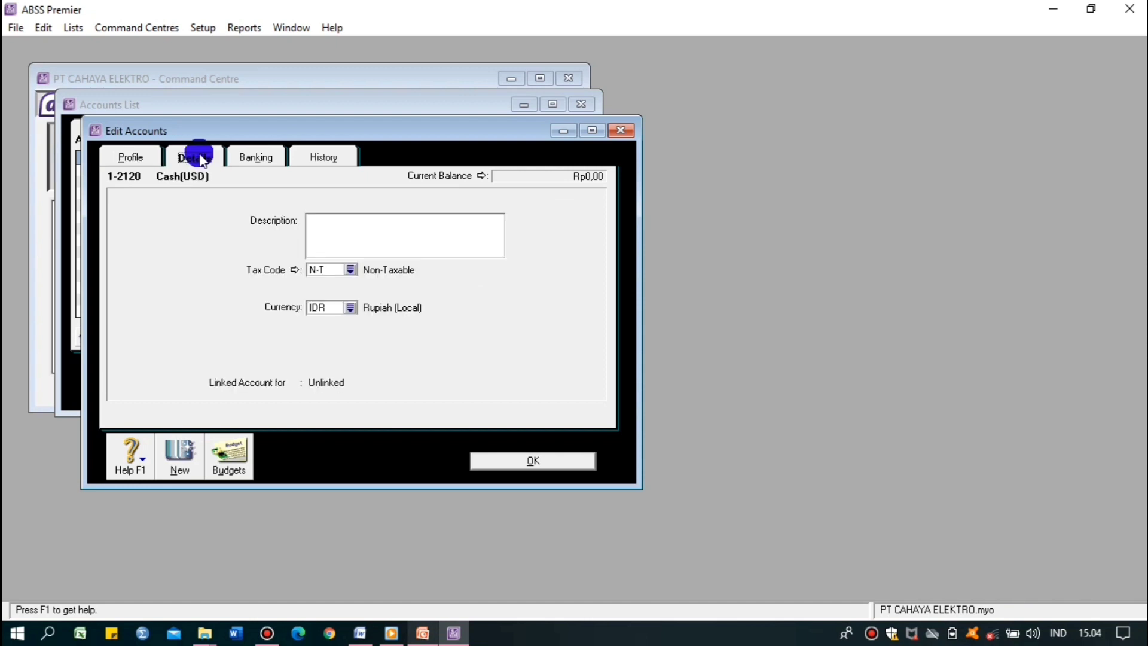
left_click(351, 307)
double_click(450, 237)
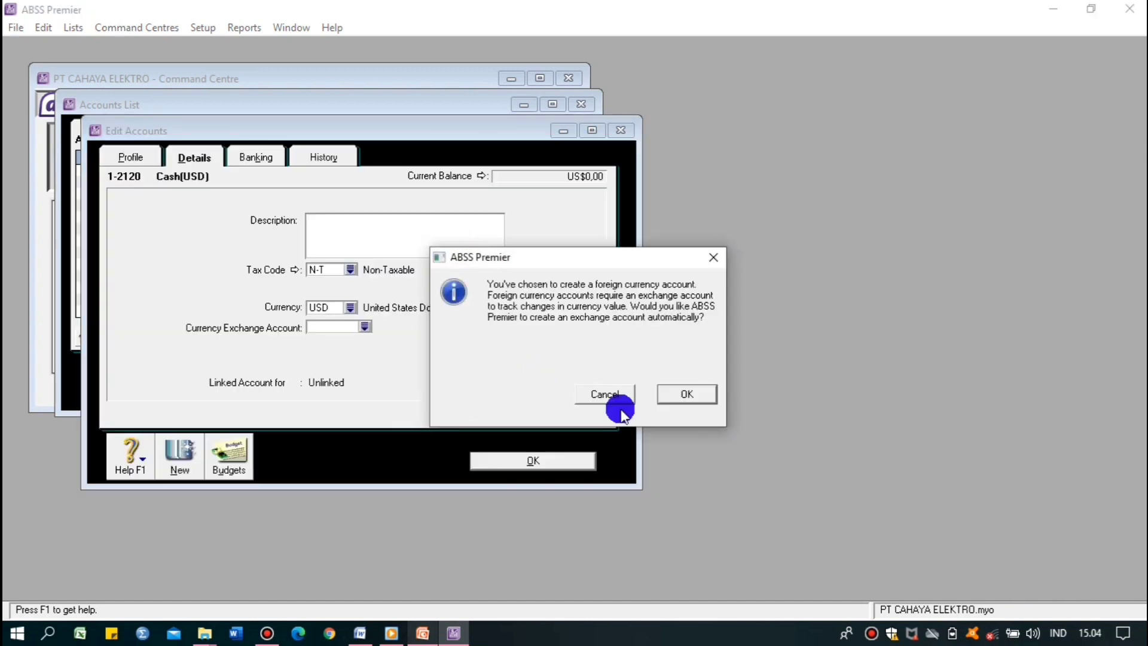
left_click(668, 398)
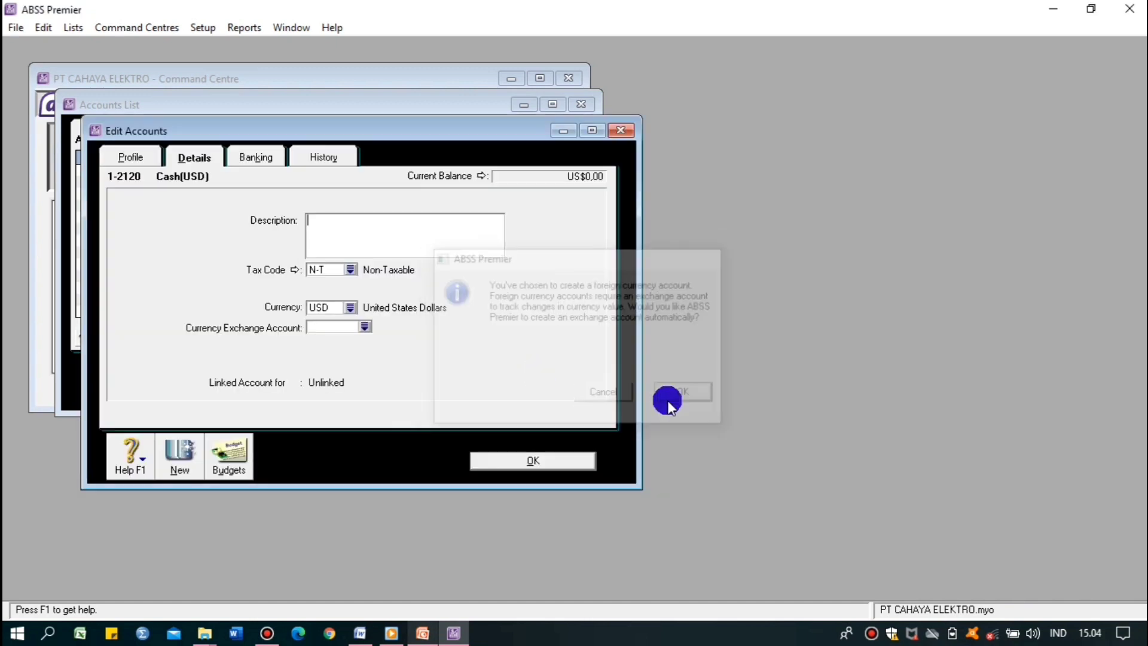
left_click(506, 461)
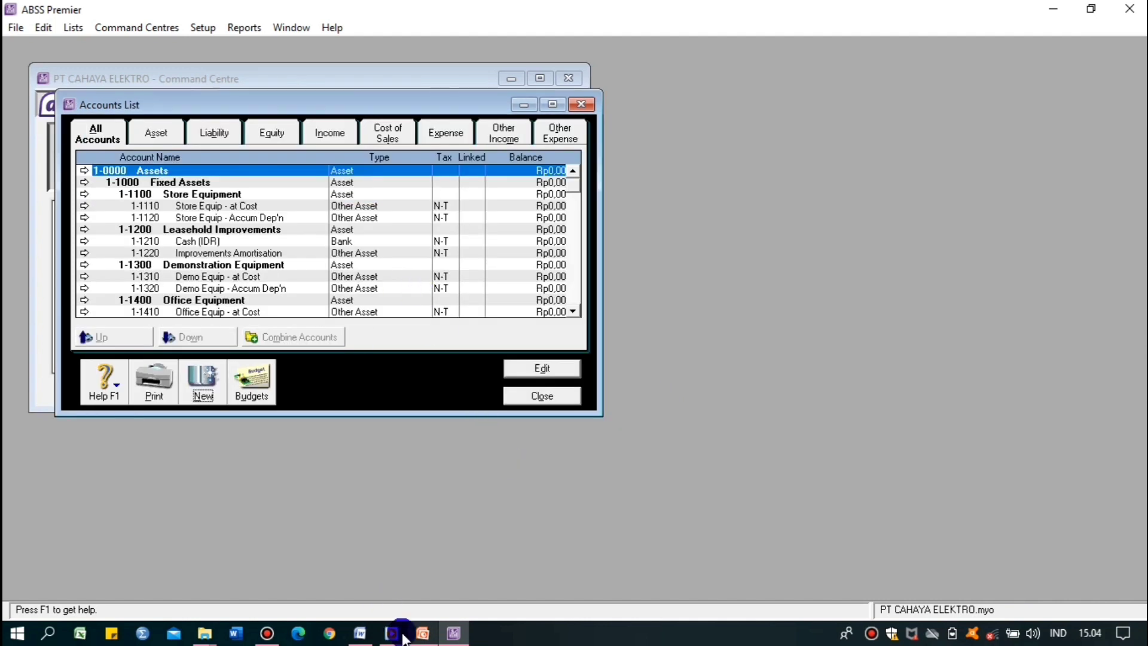
- Consult the PEMBUATAN DATA AKUN BARU slide in PowerPoint, return to ABSS Premier and enlarge the Accounts List window to show more rows
left_click(399, 634)
mouse_move(447, 628)
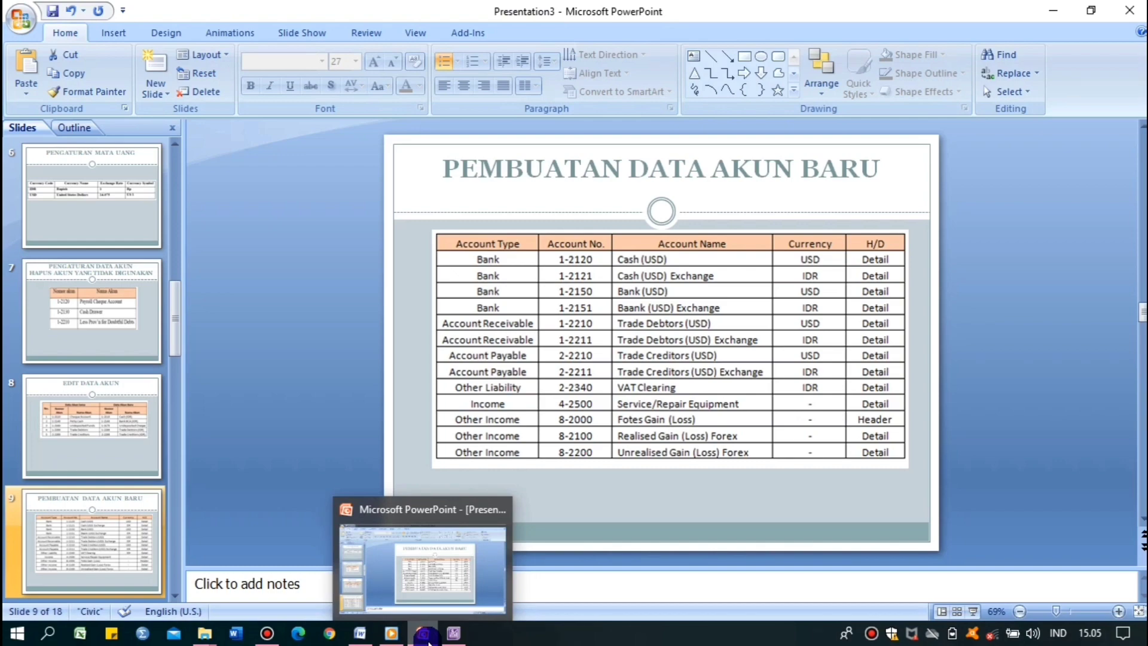
left_click(427, 637)
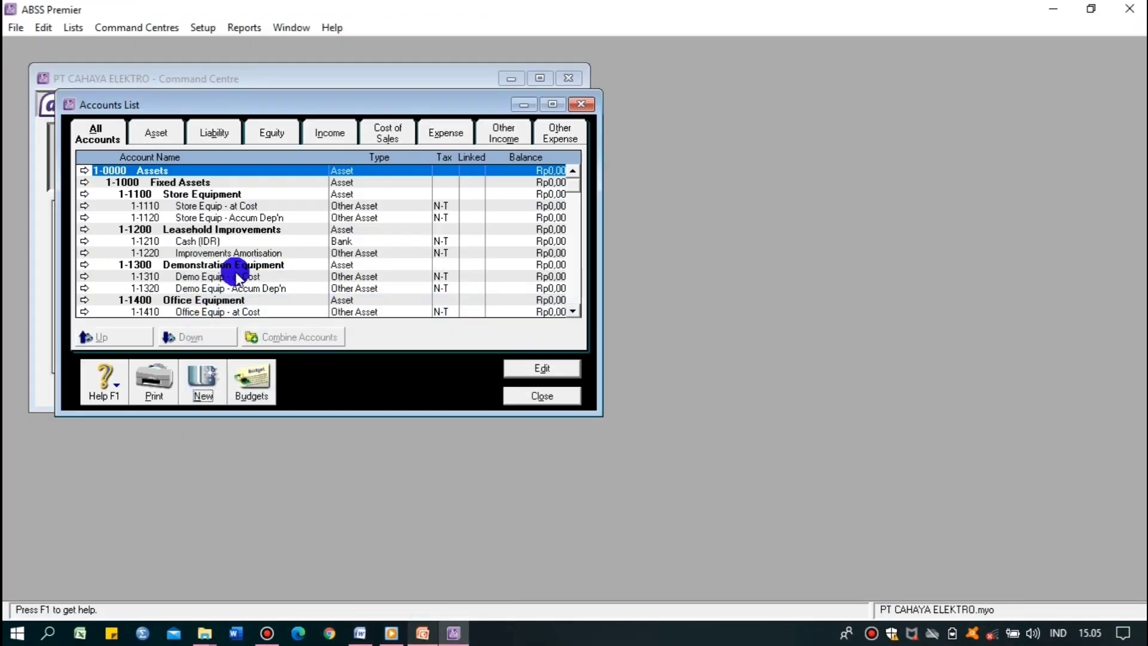
left_click_drag(328, 415, 328, 513)
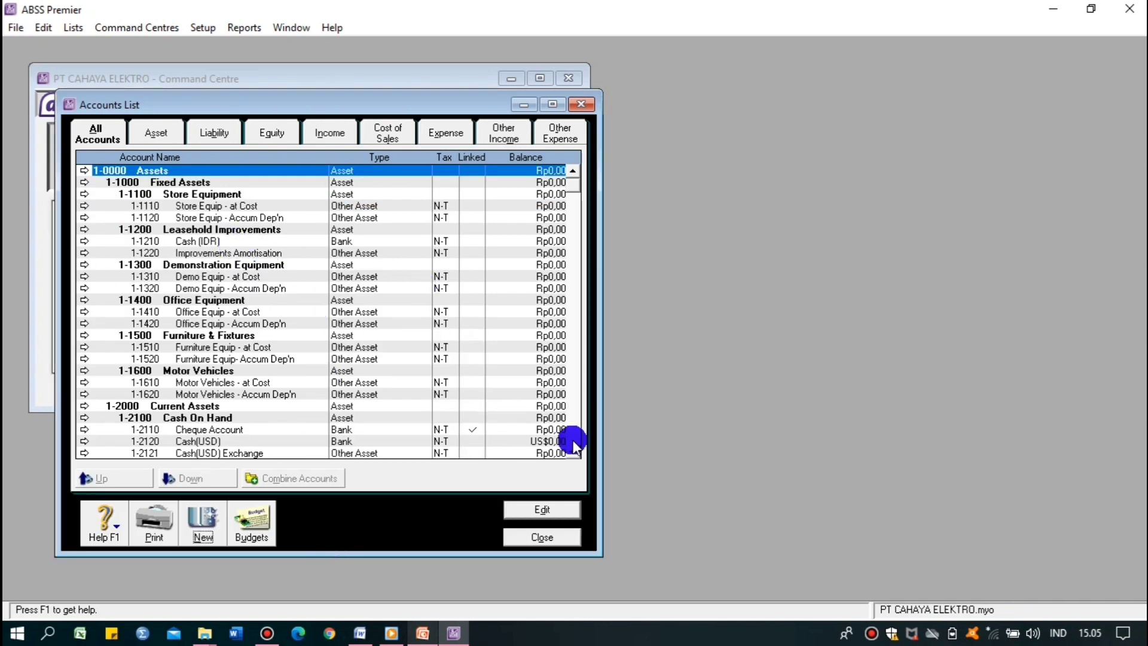
- Check the slide in PowerPoint for account 1-2121 and change the Cash(USD) Exchange account's type to Bank in ABSS Premier
left_click(212, 443)
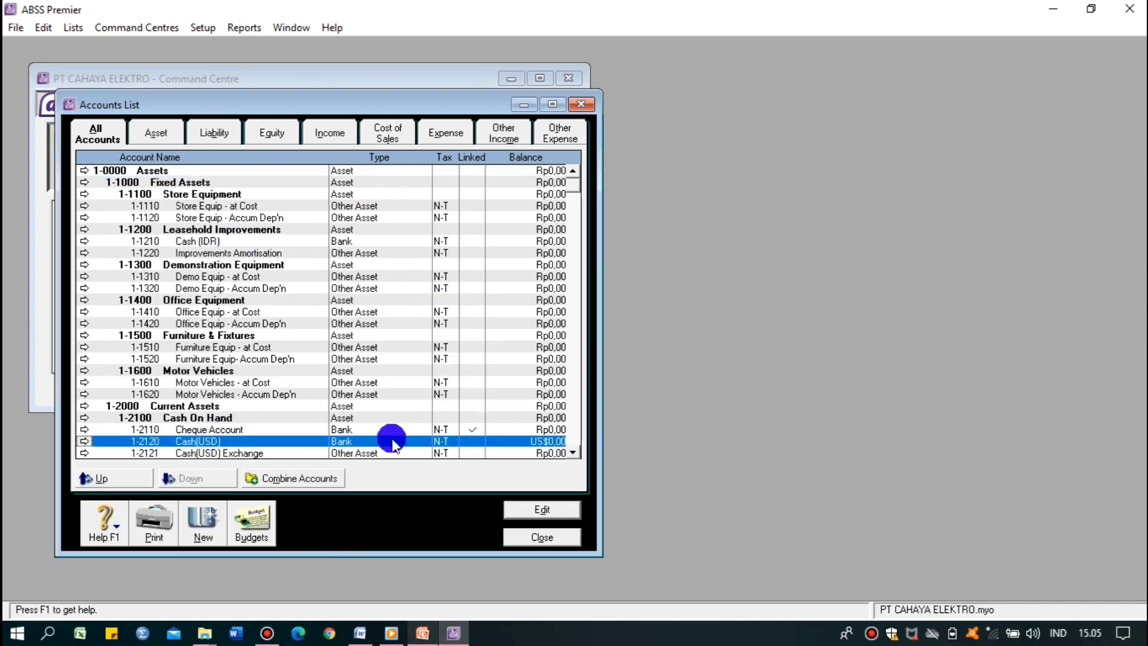
scroll(569, 454, "down", 2)
left_click(263, 395)
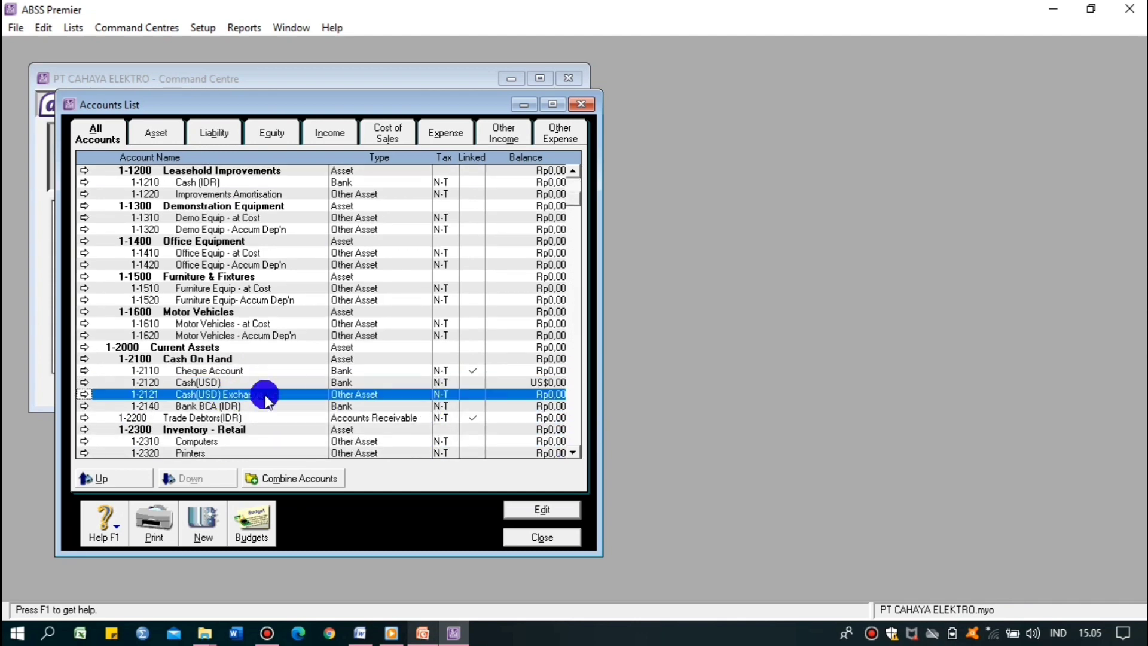
left_click(426, 634)
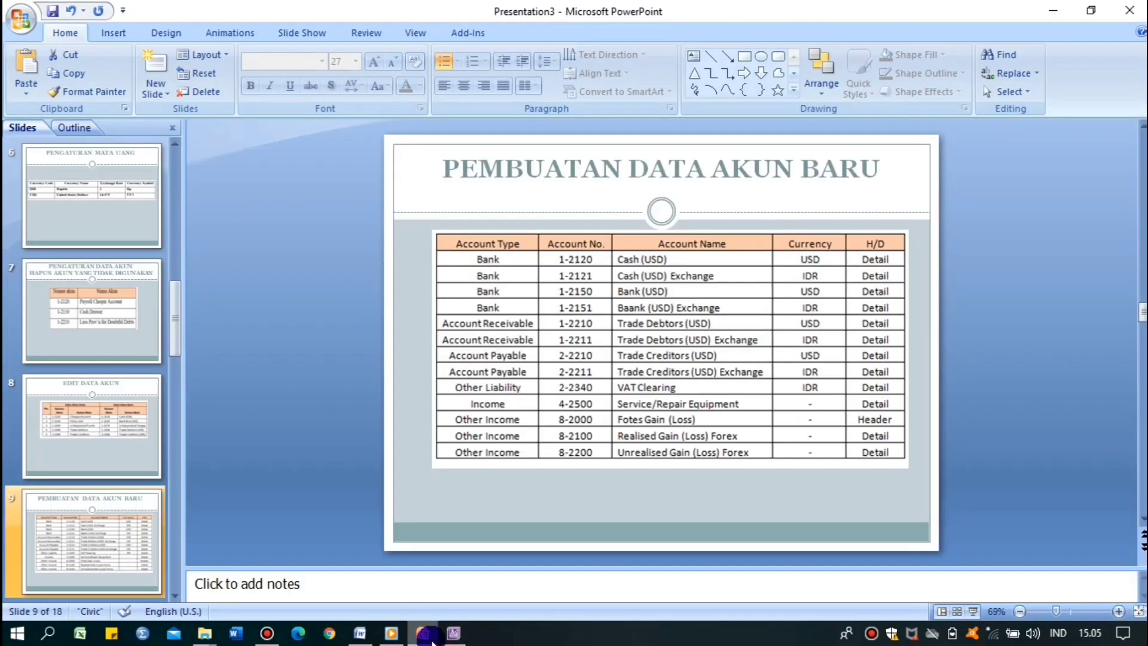
mouse_move(422, 635)
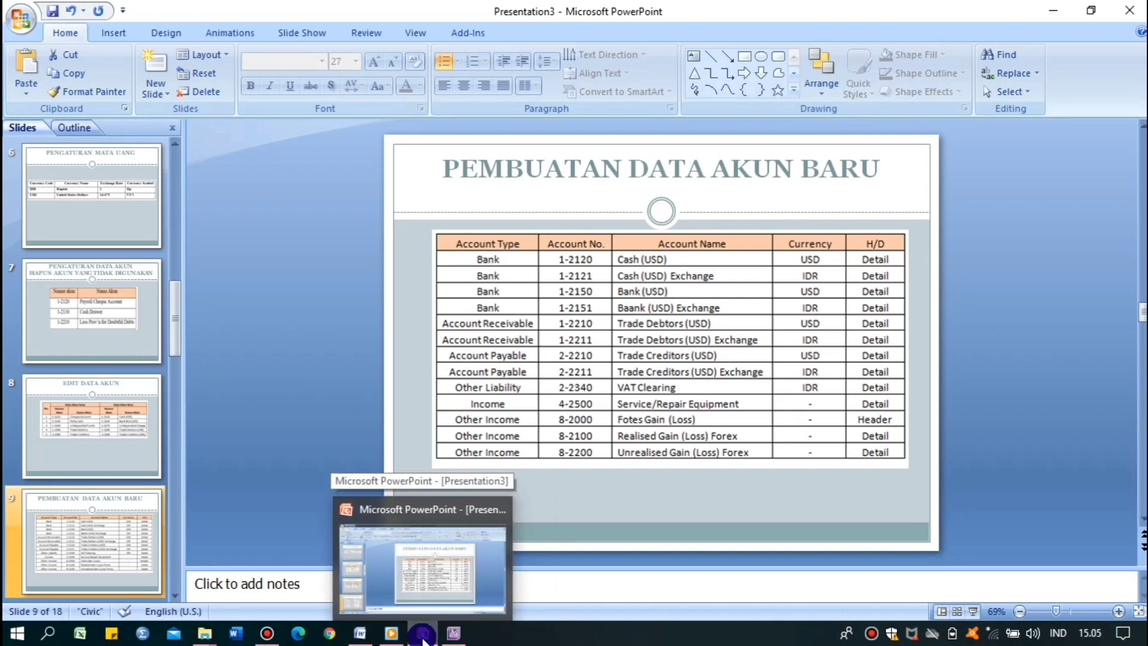
left_click(422, 636)
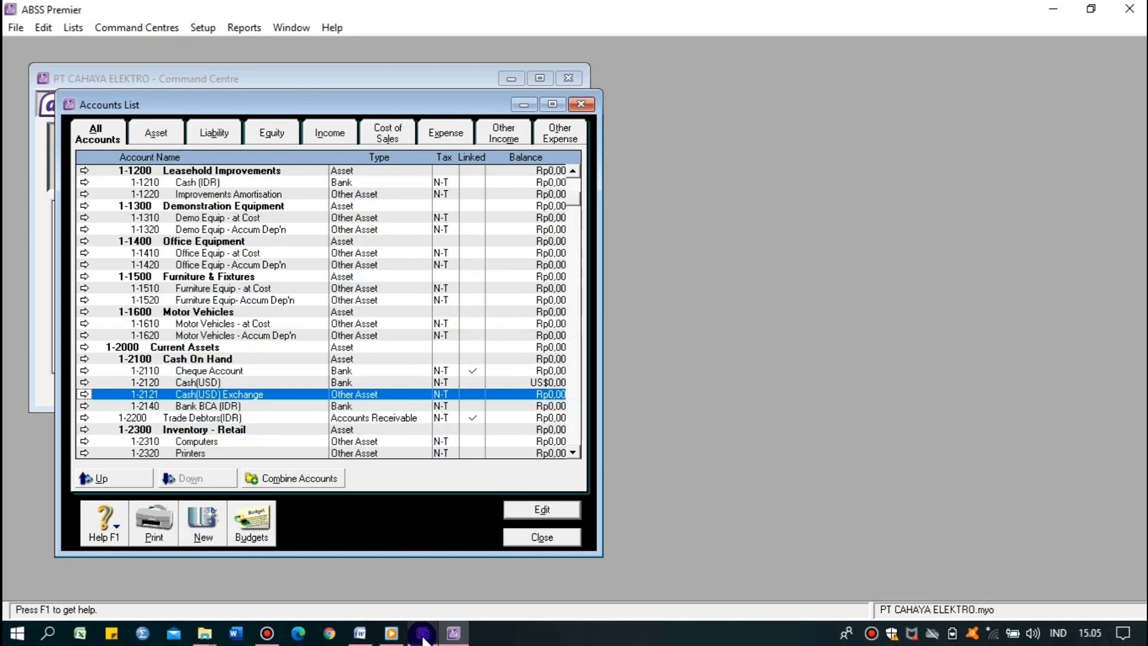
left_click(544, 516)
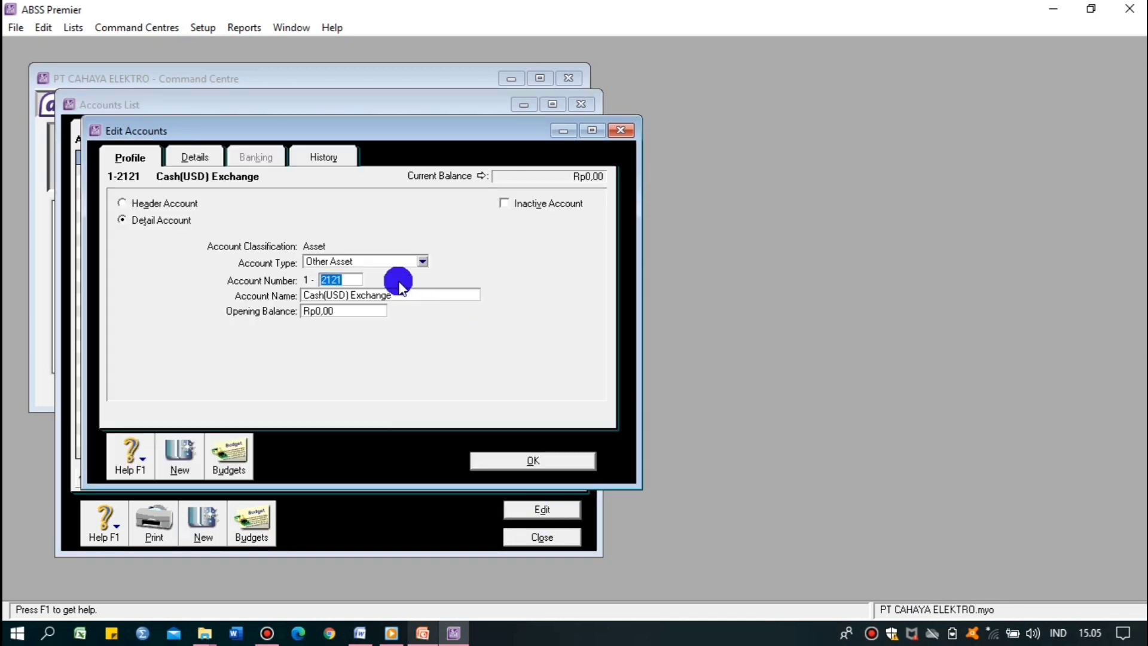
left_click(384, 262)
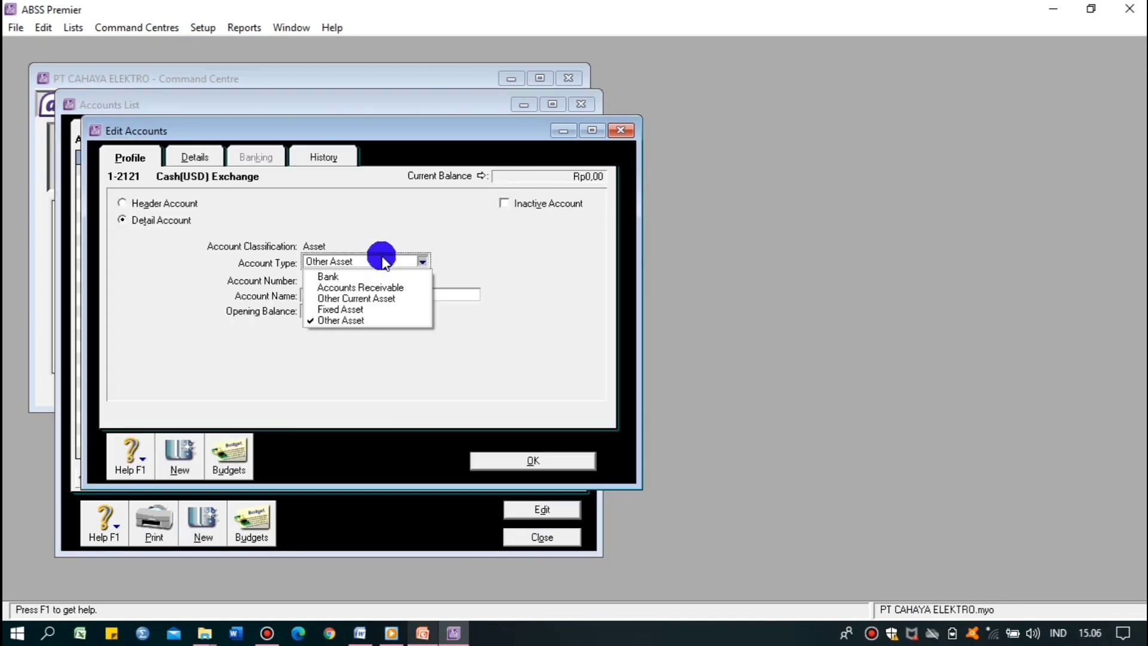
left_click(344, 276)
left_click(191, 155)
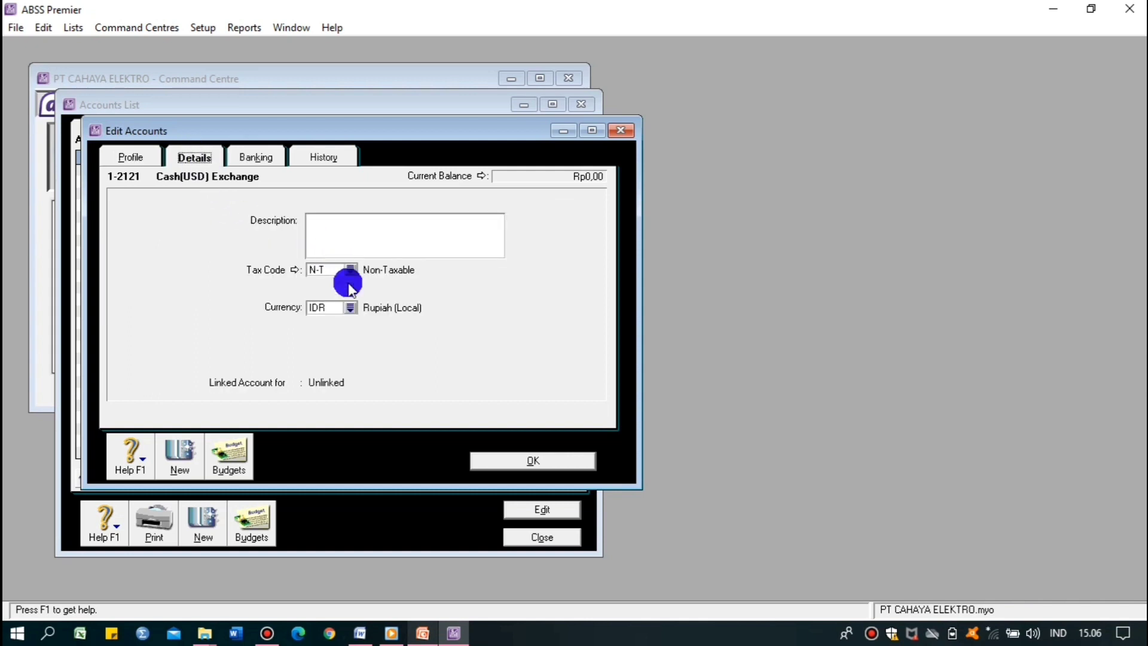
left_click(512, 467)
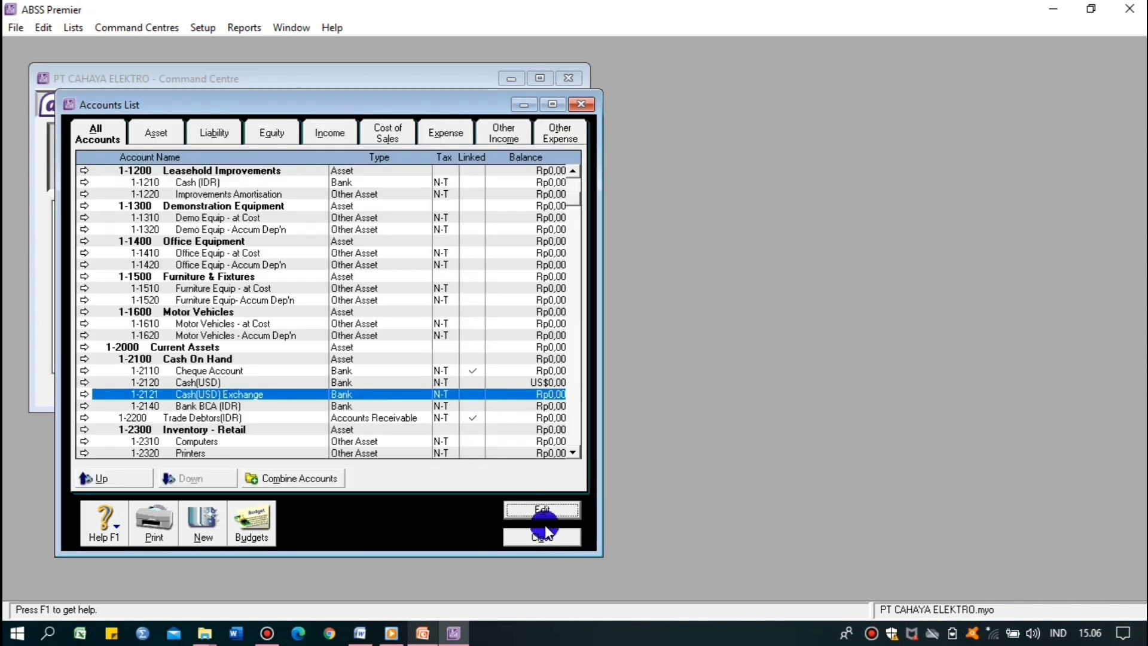
- Consult the new-accounts slide in PowerPoint and start a detail account of type Bank, number 1-2150, named Bank (USD), in ABSS Premier
left_click(455, 633)
left_click(455, 633)
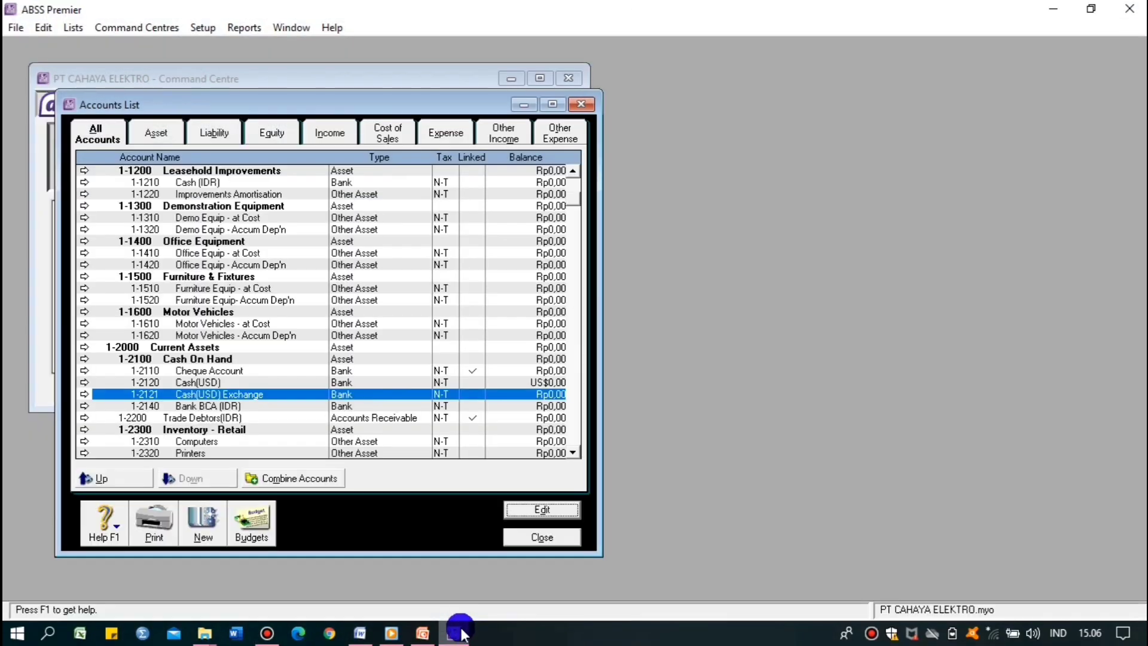
left_click(422, 634)
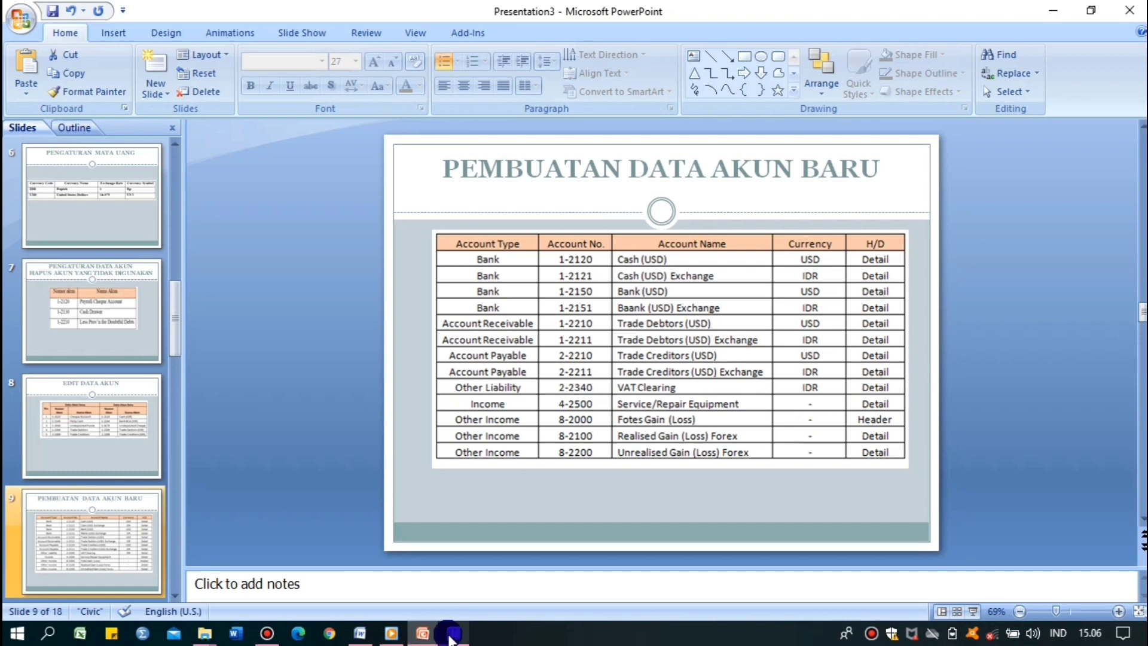
mouse_move(450, 638)
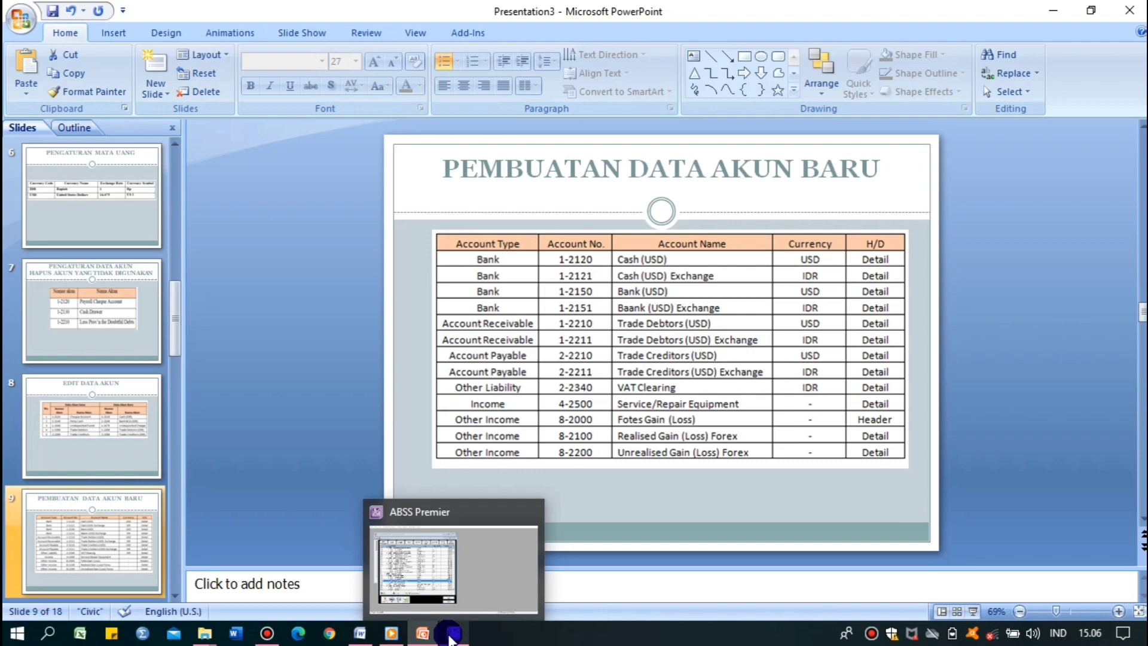
left_click(450, 635)
left_click(204, 522)
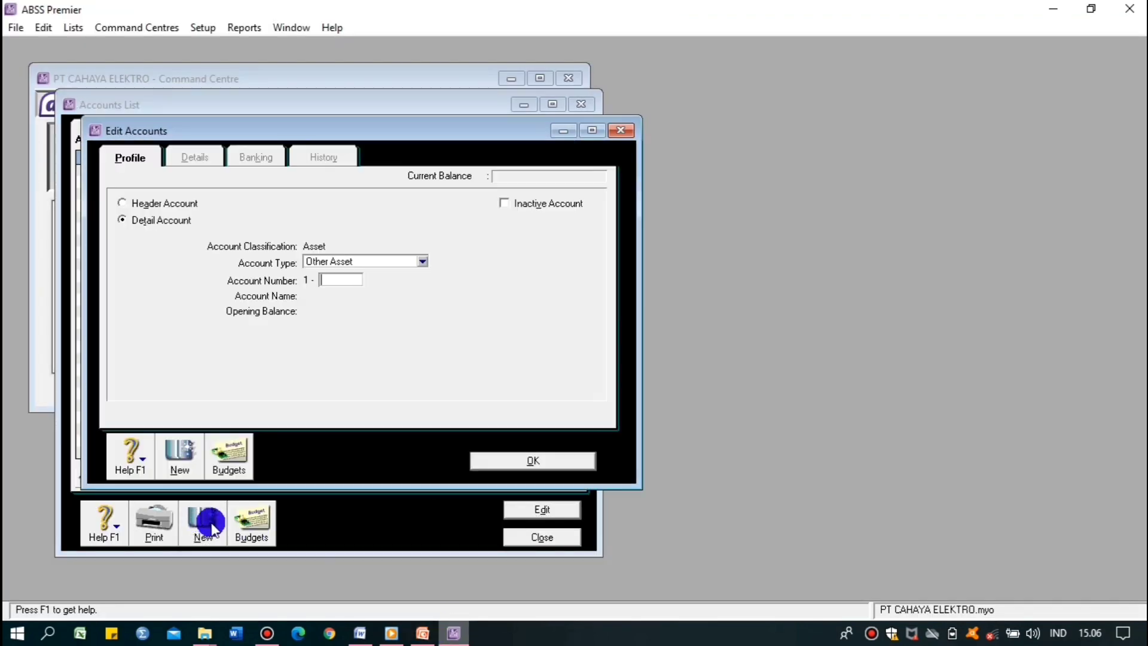
left_click(334, 261)
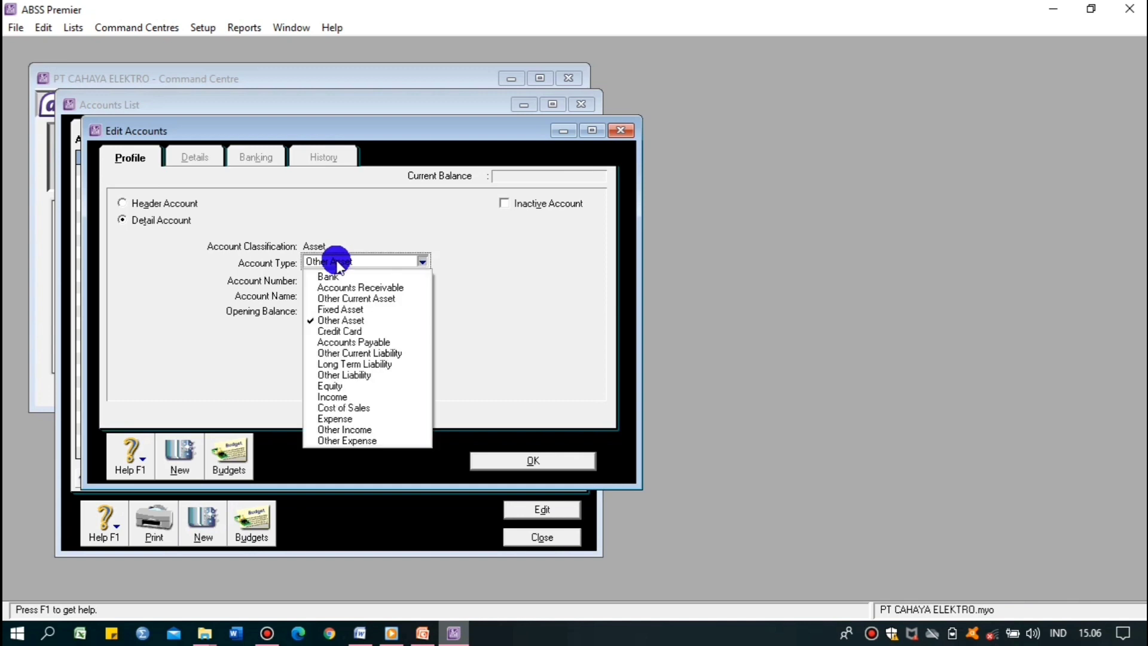
left_click(343, 278)
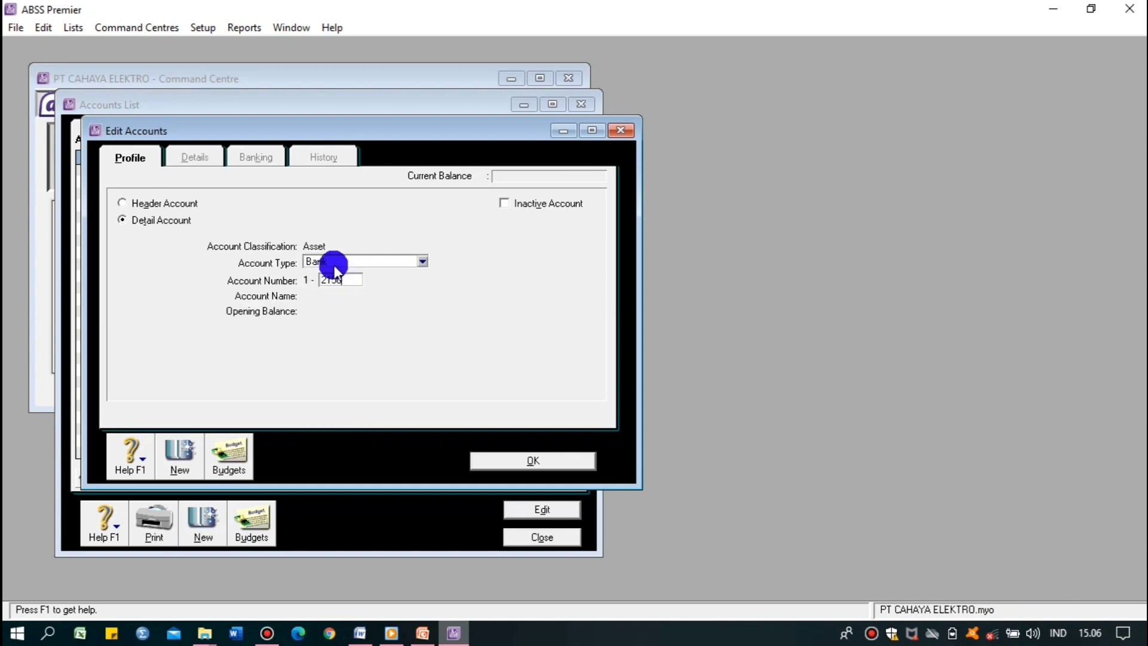
key("Tab")
key("BackSpace")
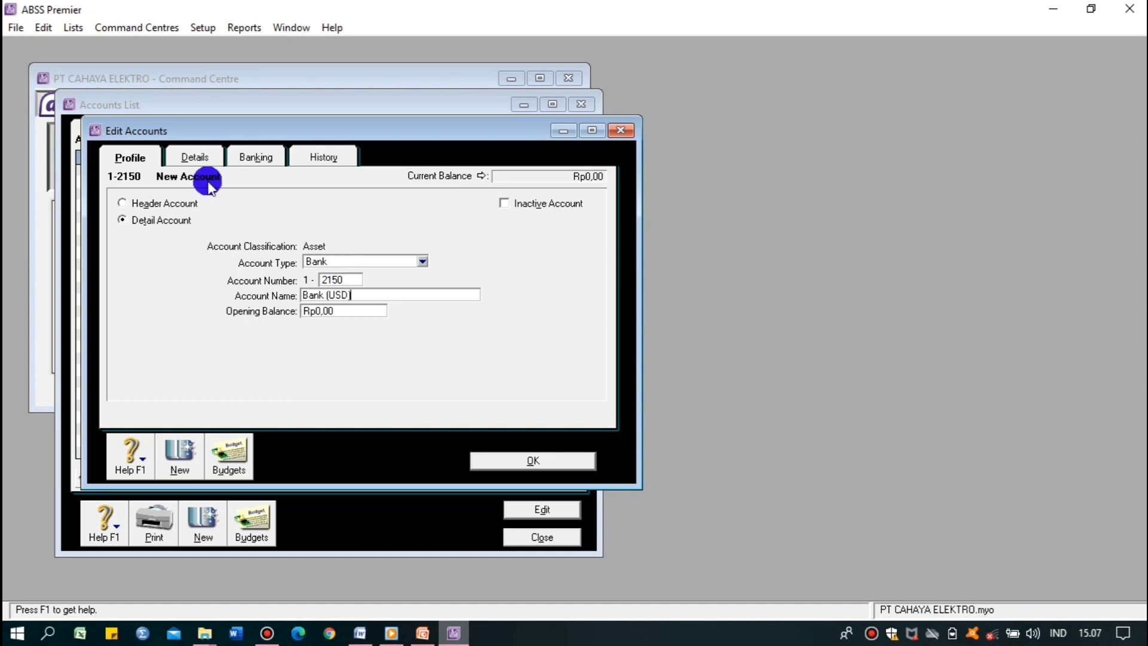
- Set the Bank (USD) account's currency to USD, have its exchange account created automatically, and save the account
left_click(198, 159)
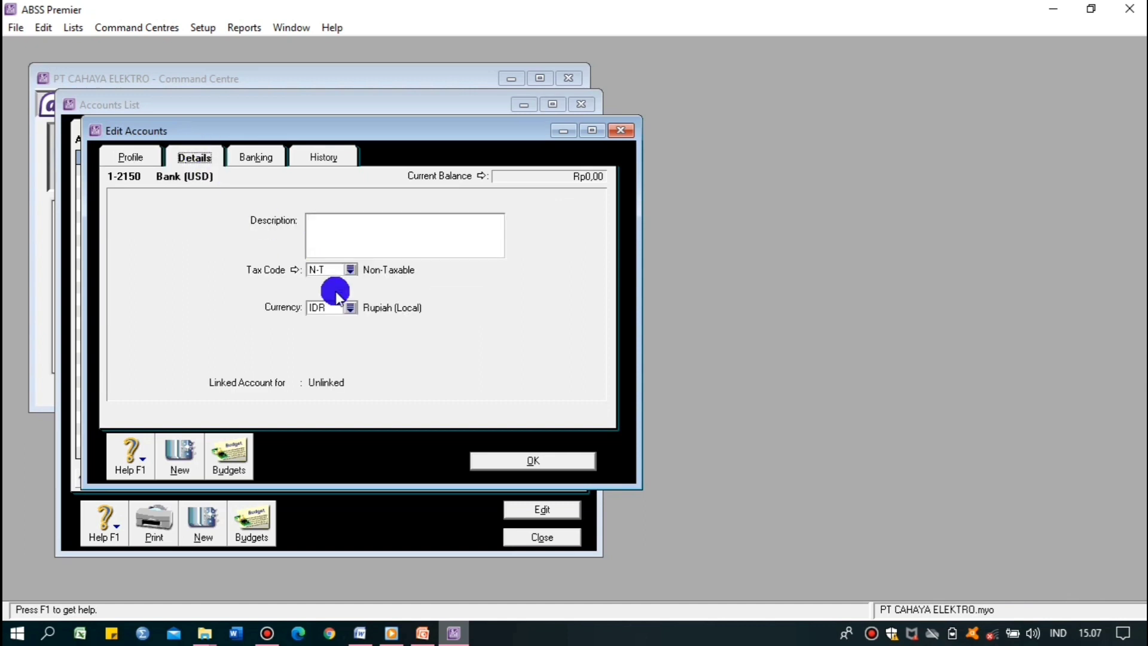
left_click(347, 310)
double_click(436, 233)
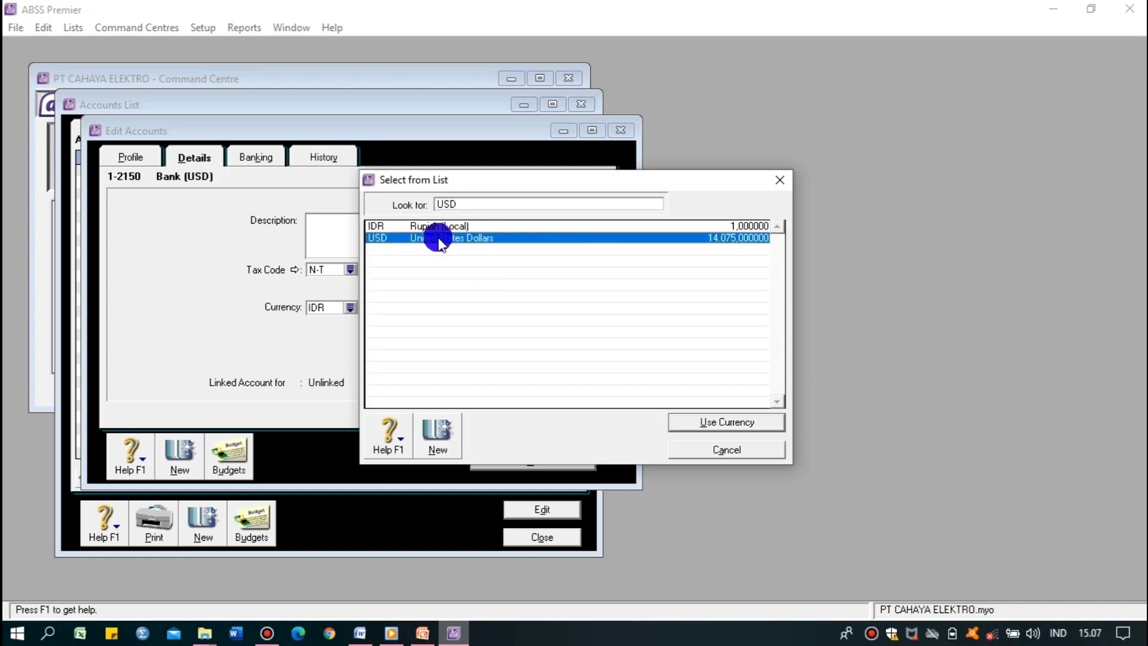
left_click(674, 396)
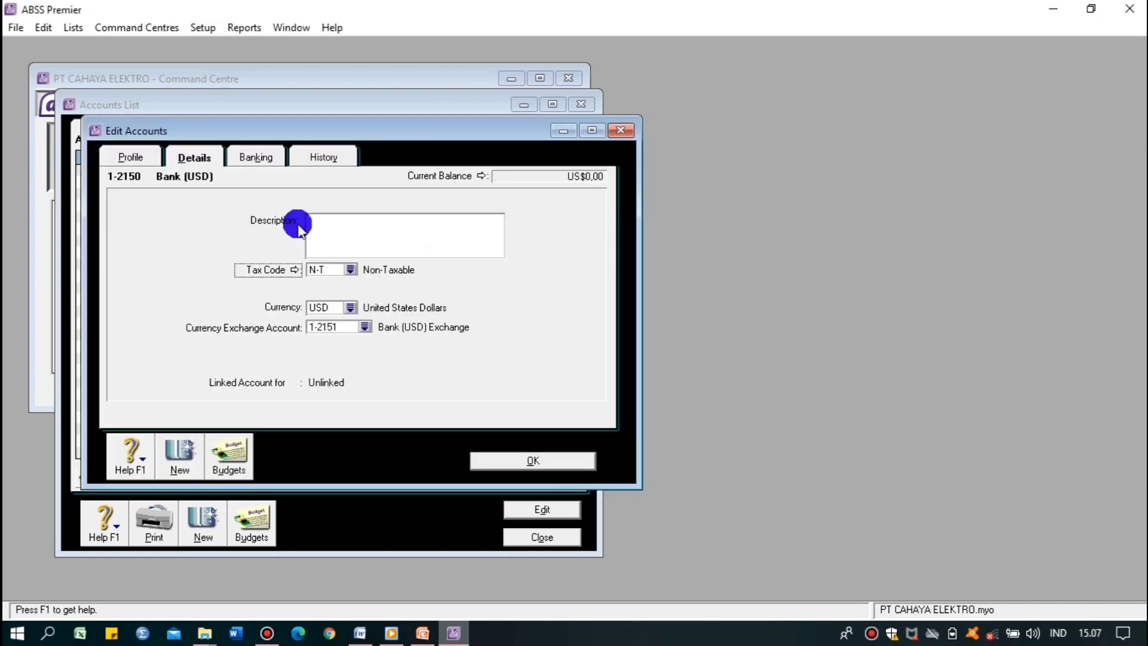
left_click(137, 160)
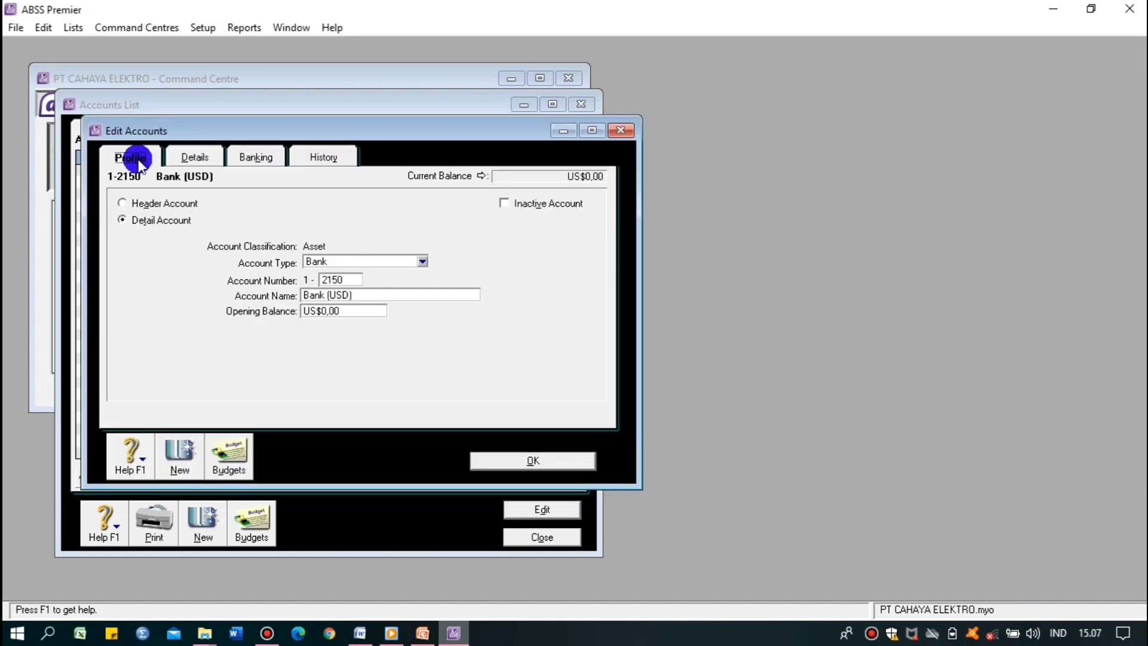
left_click(521, 466)
- Change account 1-2151 Bank (USD) Exchange to type Bank, check its currency details and save it
left_click(250, 396)
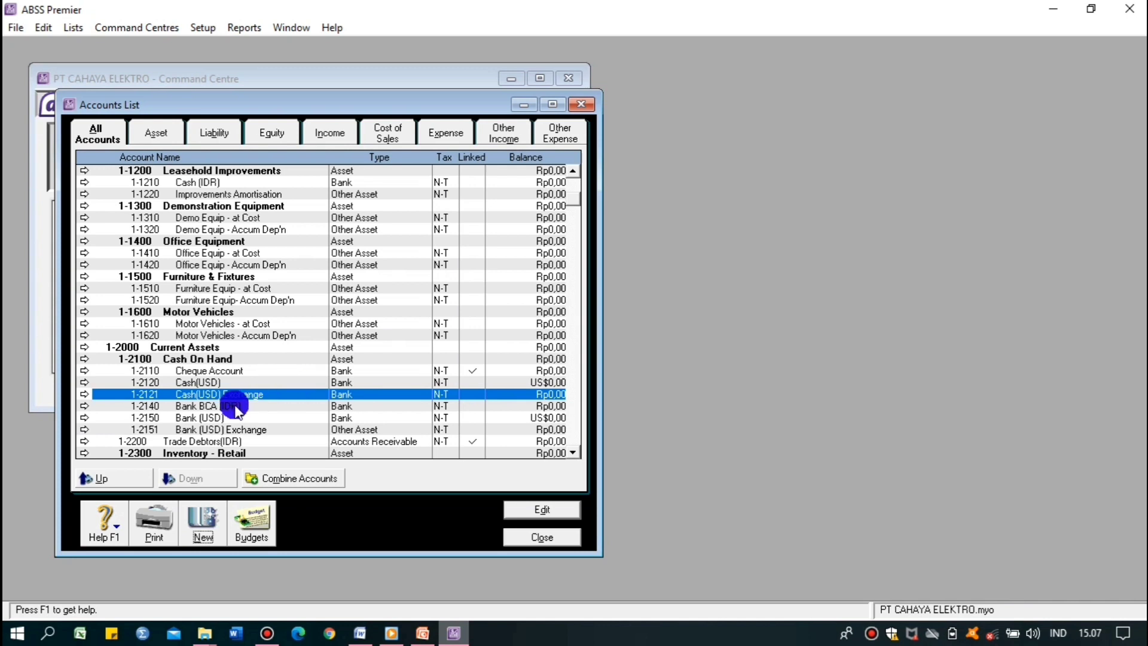
left_click(229, 430)
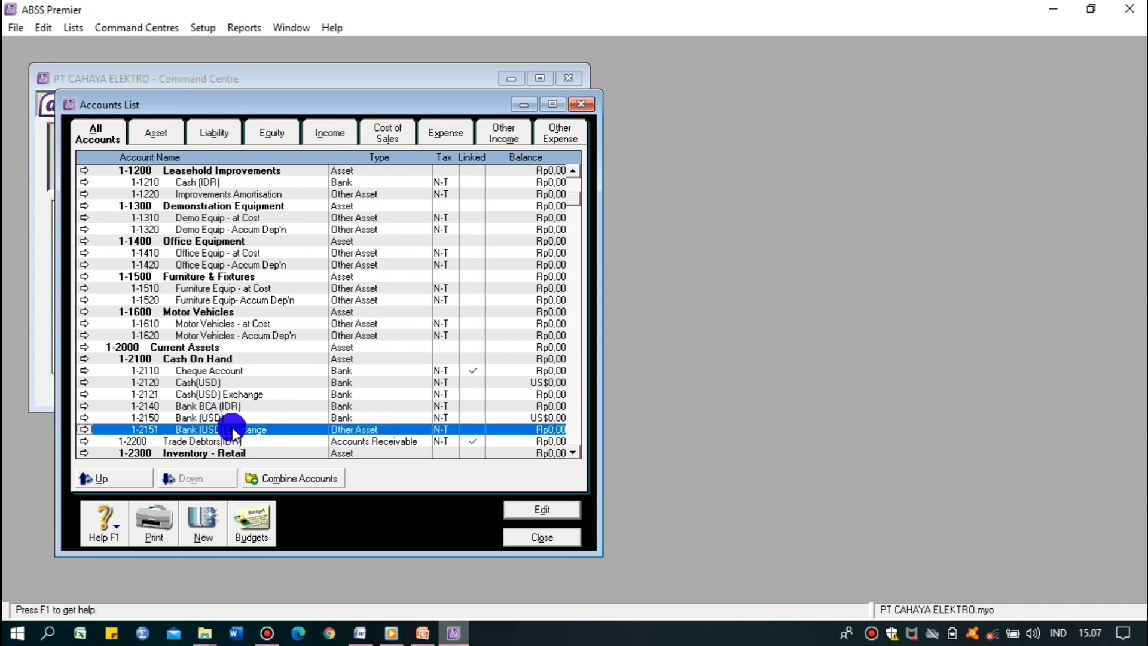
left_click(542, 509)
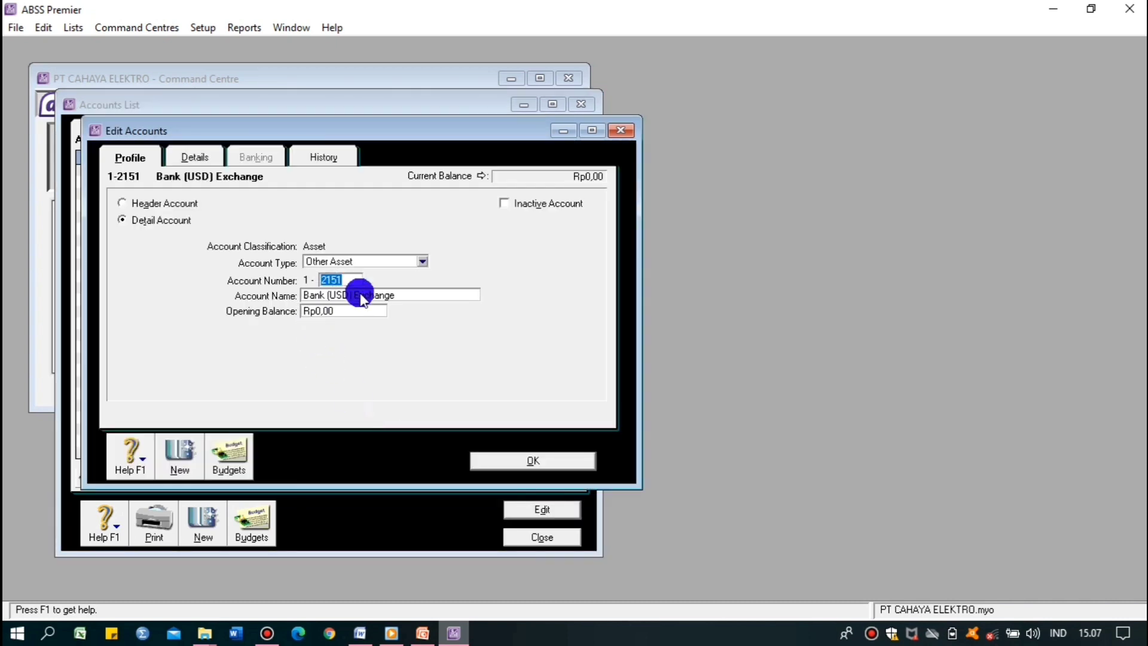
left_click(421, 261)
left_click(359, 275)
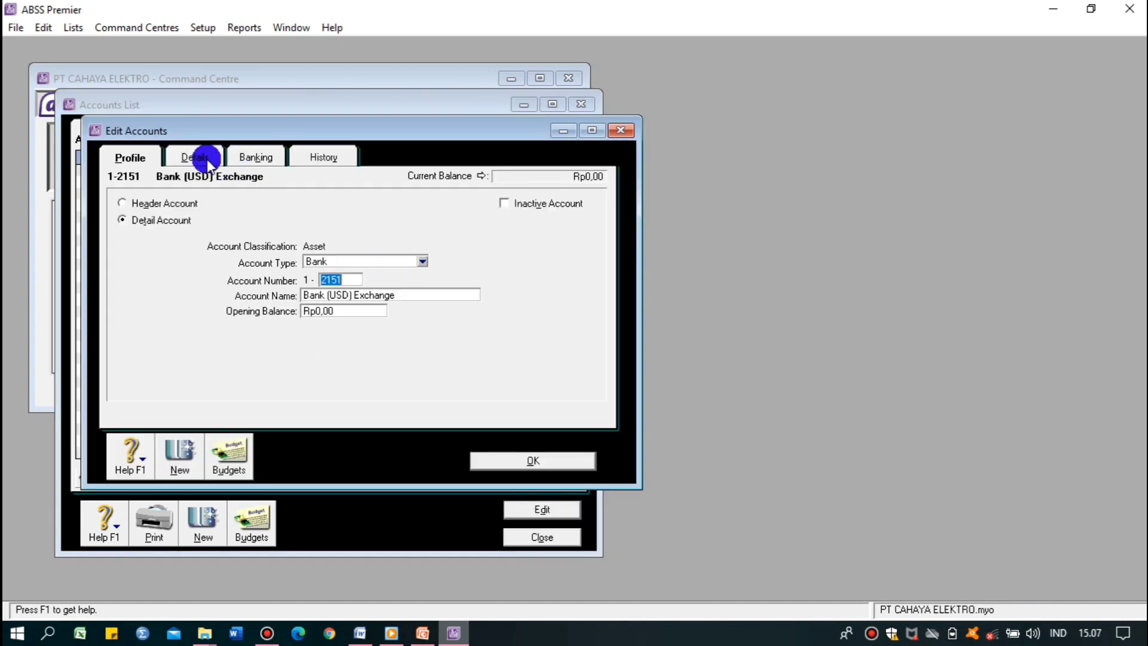
left_click(200, 158)
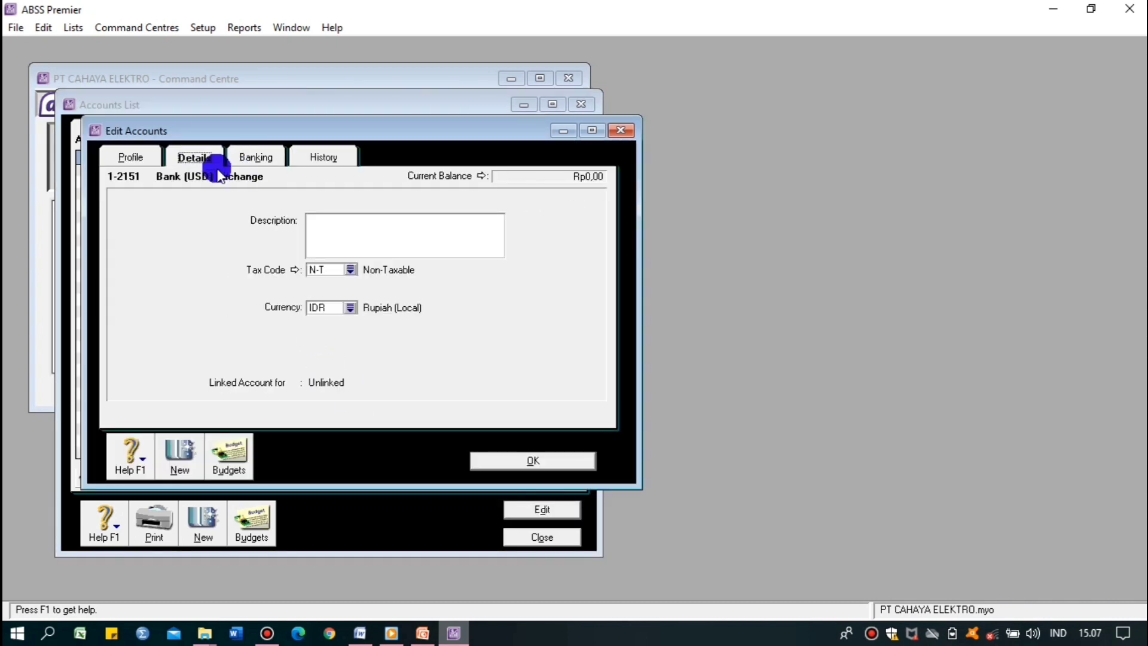
left_click(519, 461)
- Start a new detail account of type Accounts Receivable, number 1-2210, named Trade Debtors (USD)
left_click(207, 525)
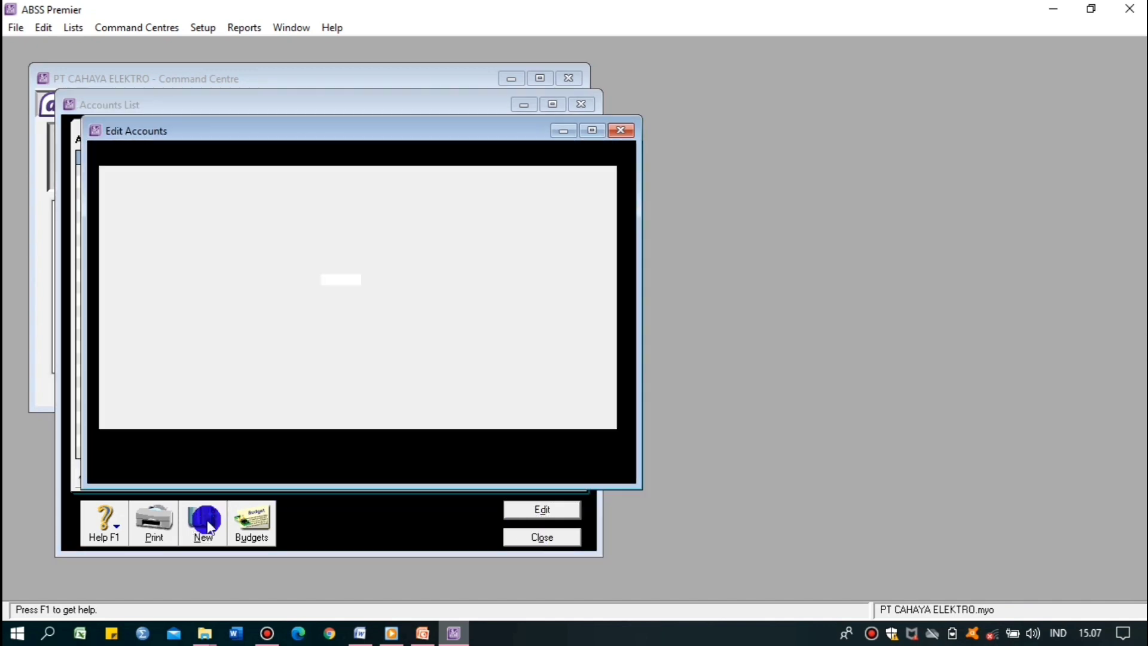
left_click(376, 262)
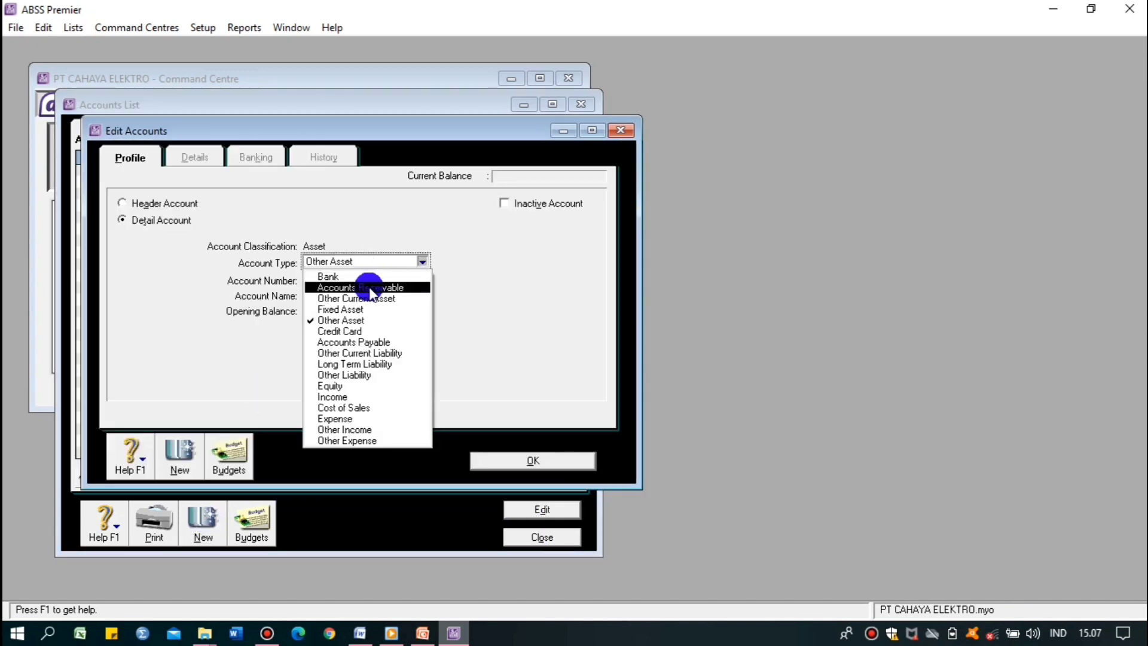
left_click(372, 289)
type("2210")
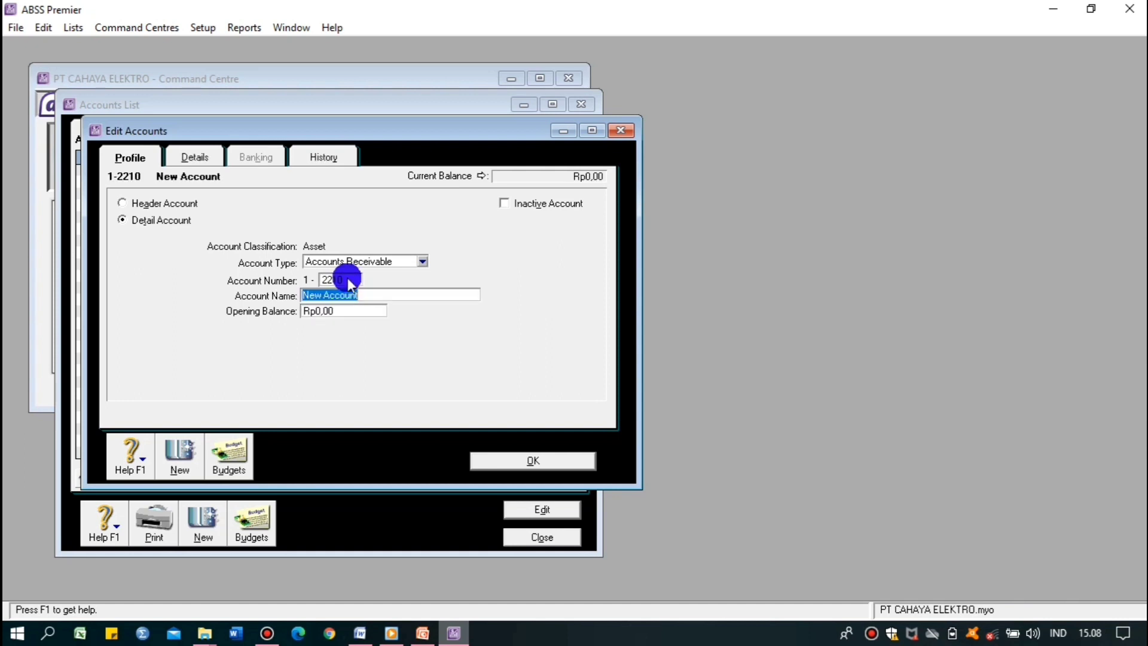
key("BackSpace")
type("Trade Debtors (USD")
- Set the Trade Debtors (USD) account's currency to USD, have its exchange account created automatically, and save the account
left_click(197, 157)
left_click(350, 307)
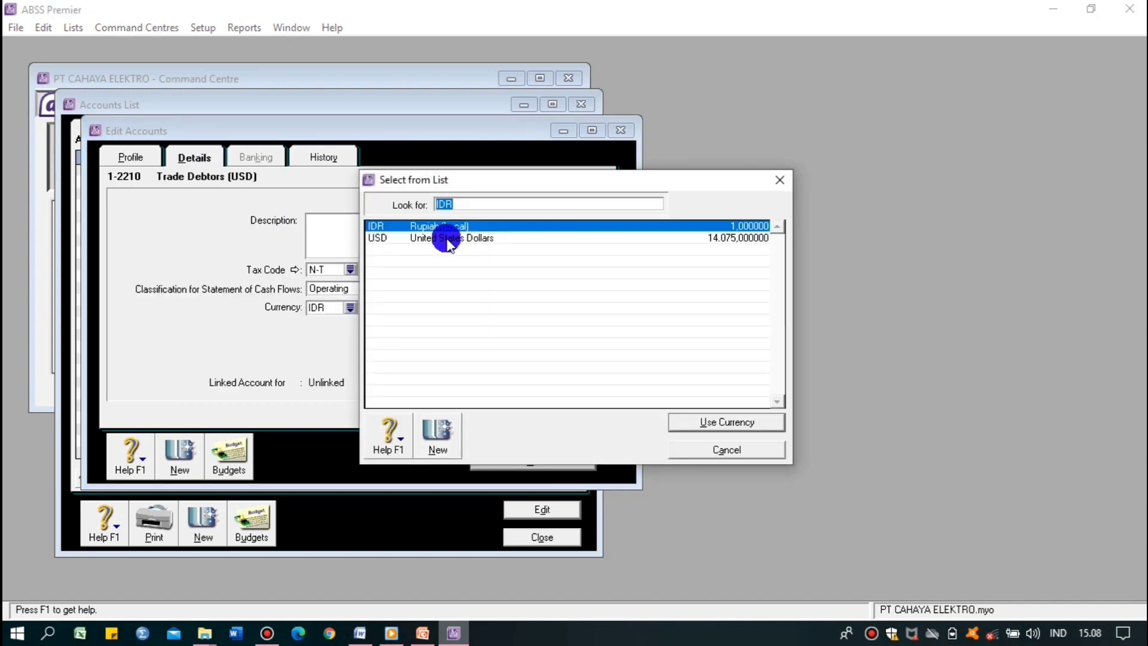
double_click(447, 238)
left_click(605, 393)
left_click(551, 464)
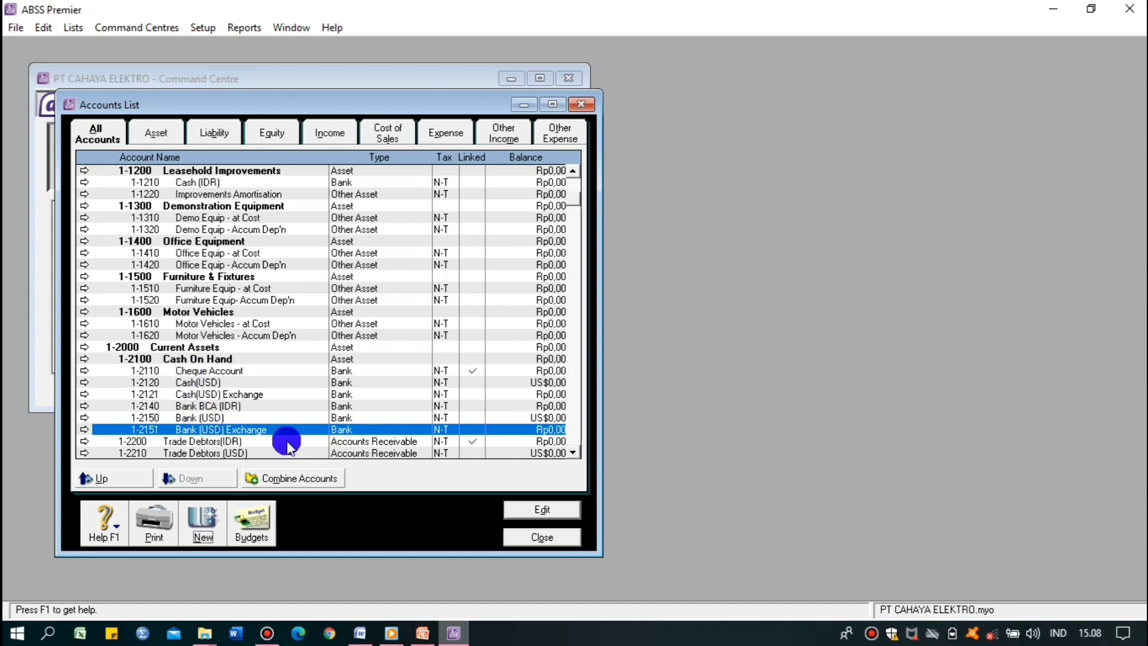
- Reopen the Bank (USD) Exchange account to check its details, and close it without changes
left_click(222, 418)
left_click(227, 428)
left_click(546, 510)
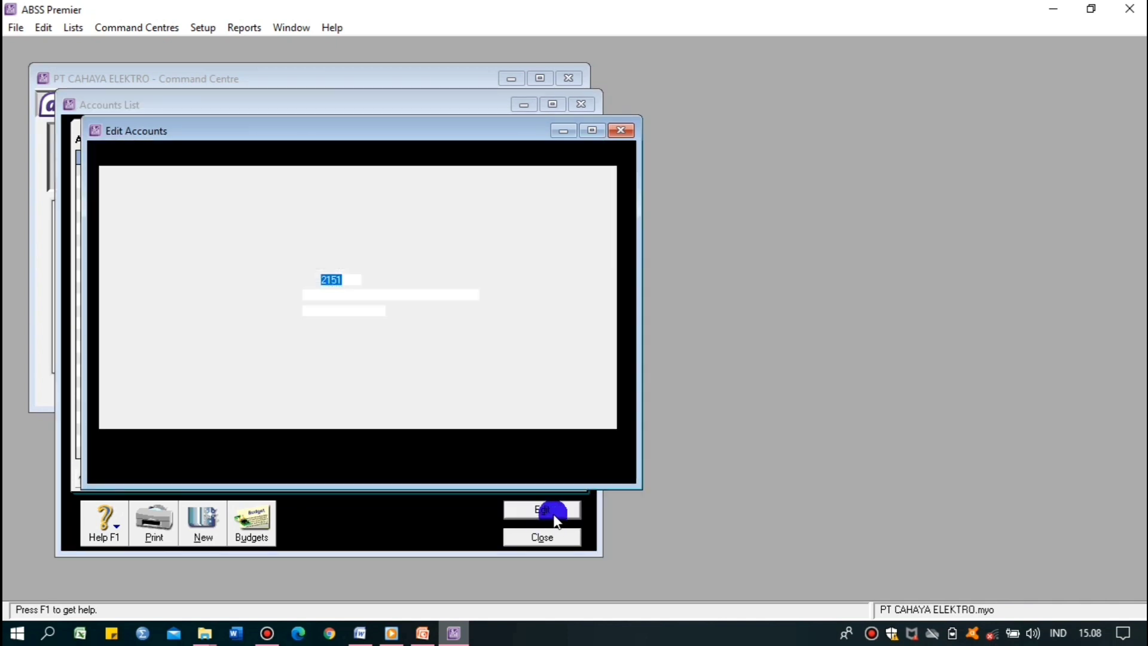
left_click(187, 149)
left_click(535, 459)
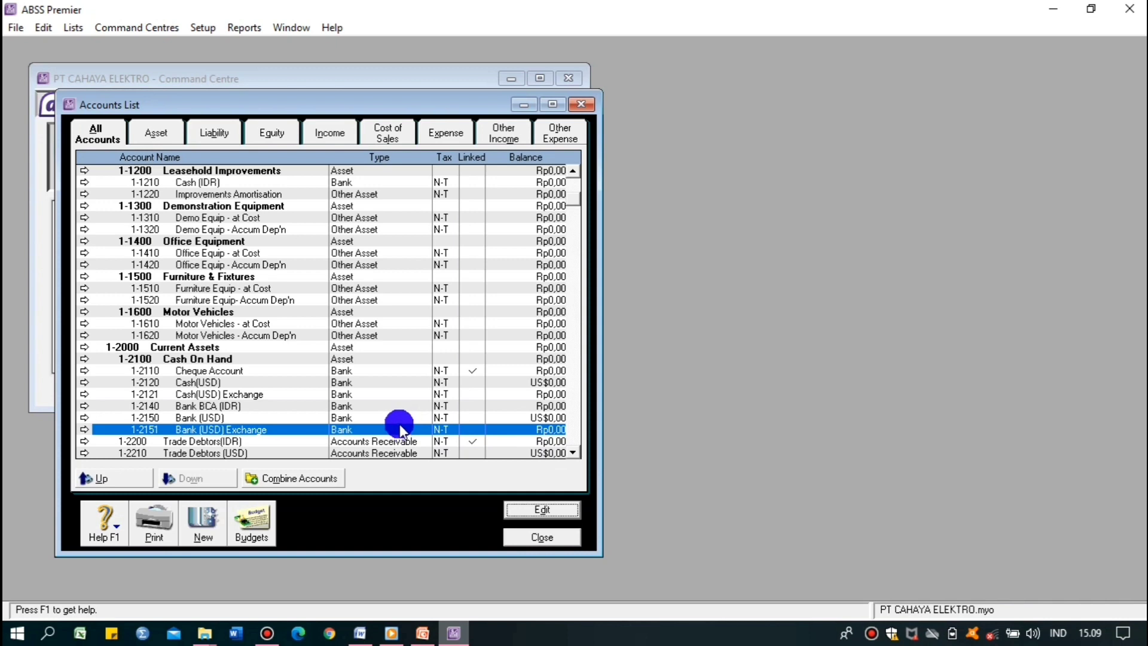
left_click(202, 521)
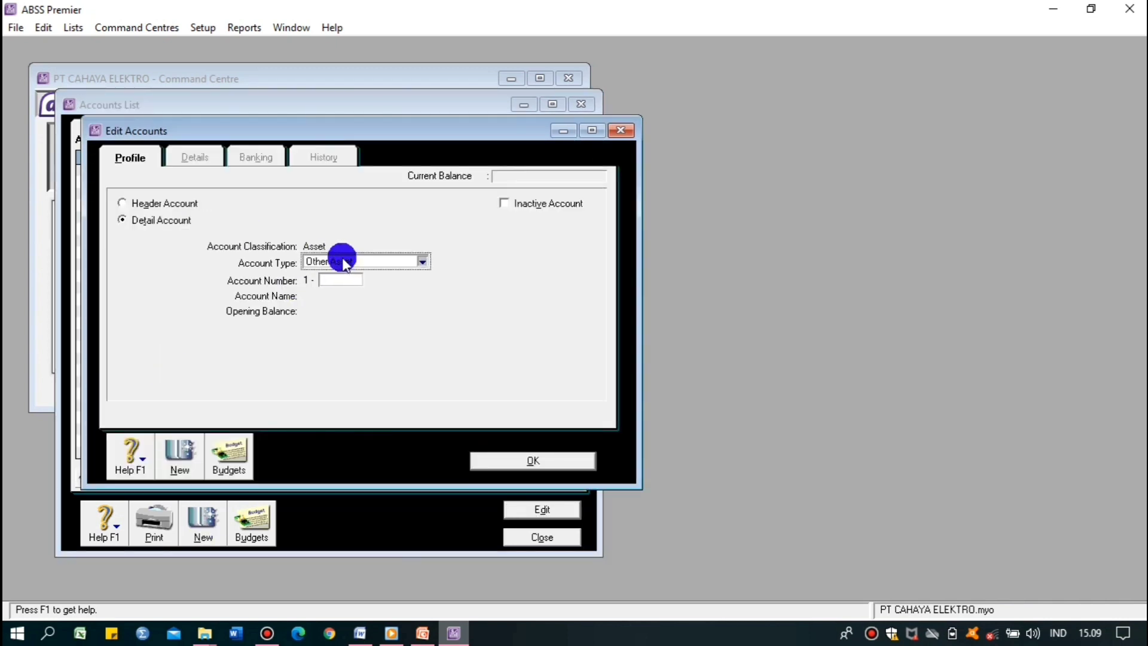
left_click(344, 263)
left_click(341, 283)
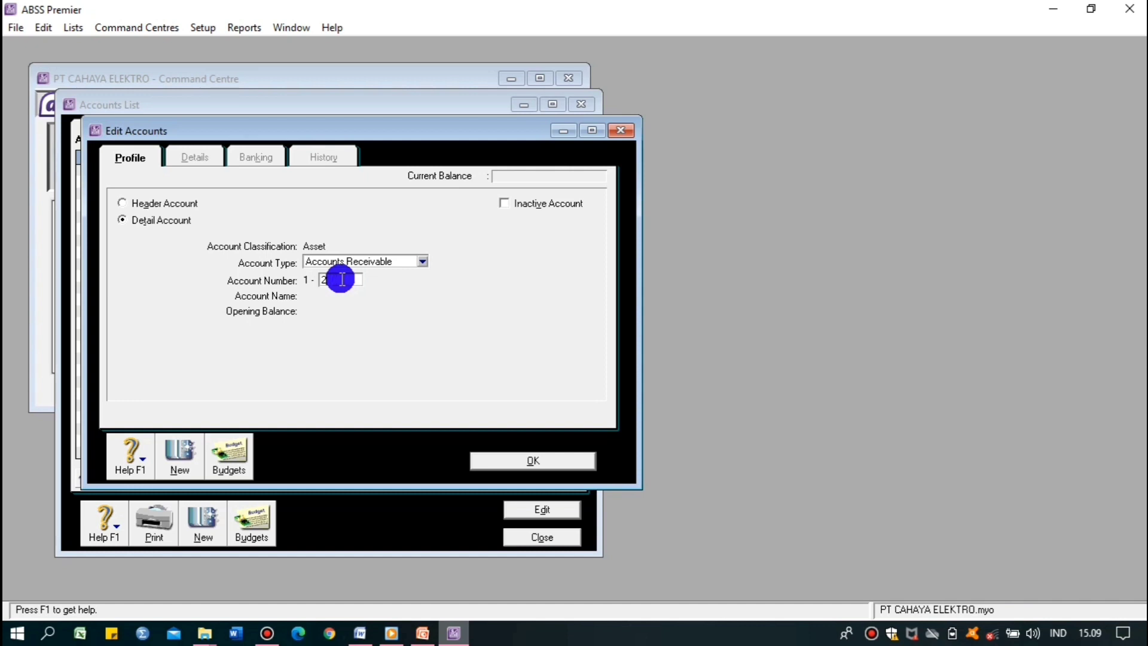
key("Tab")
left_click(562, 373)
key("Tab")
left_click(565, 375)
left_click(528, 460)
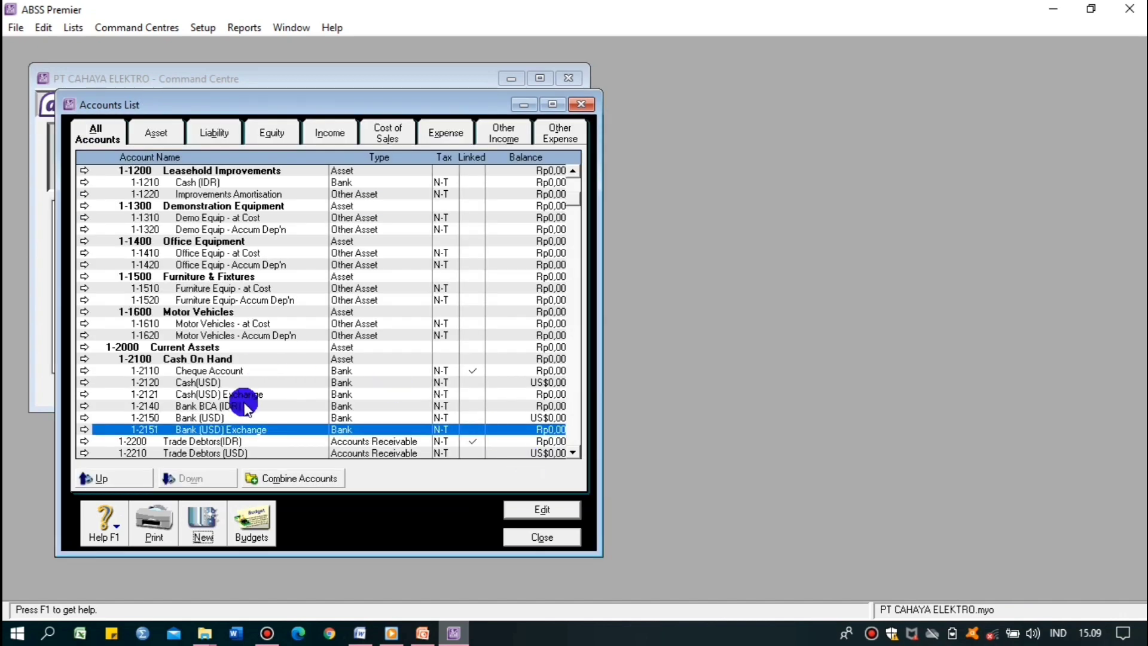
- Examine the accounts list from the asset accounts down to the liability accounts for existing account numbers
left_click(573, 454)
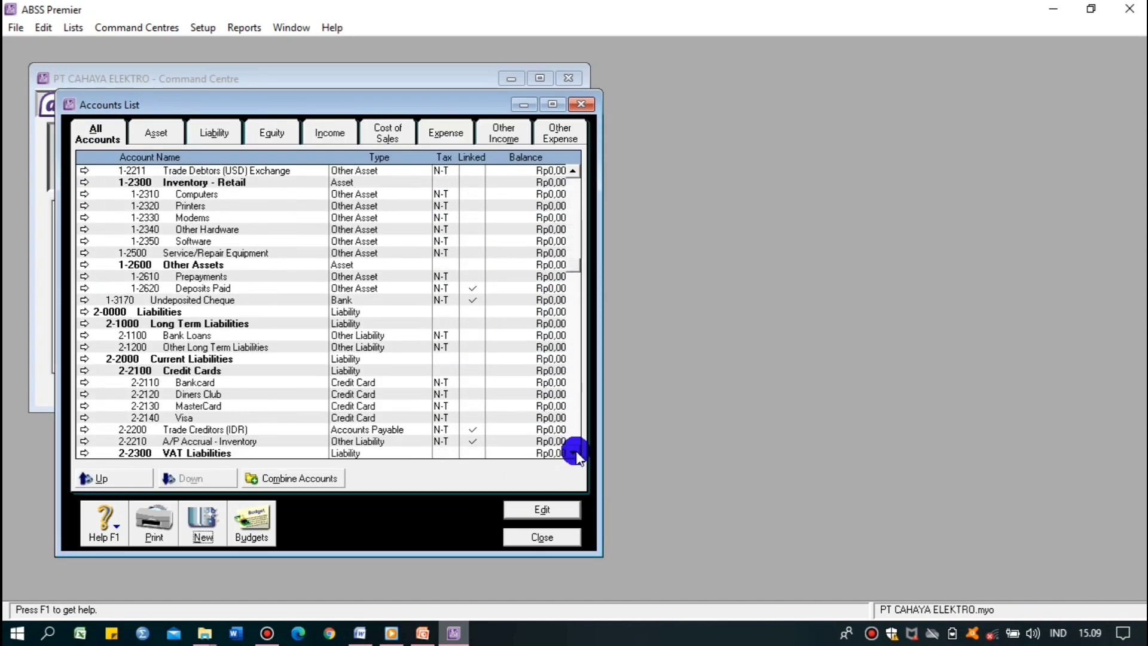
left_click(575, 454)
left_click(576, 454)
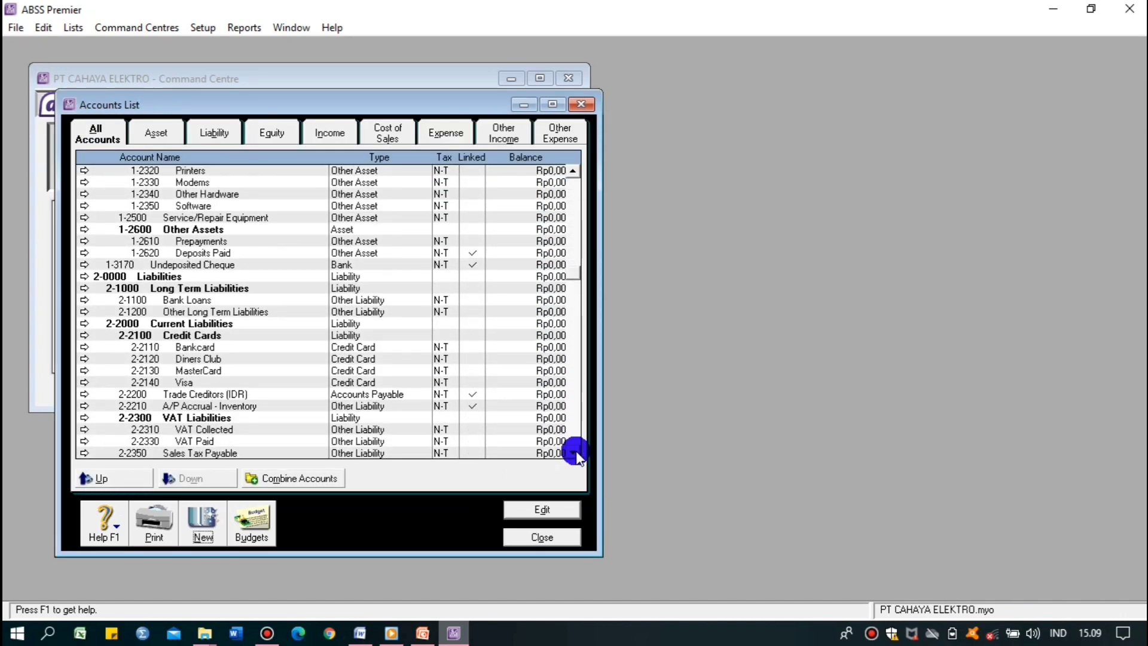
left_click(569, 192)
left_click(573, 204)
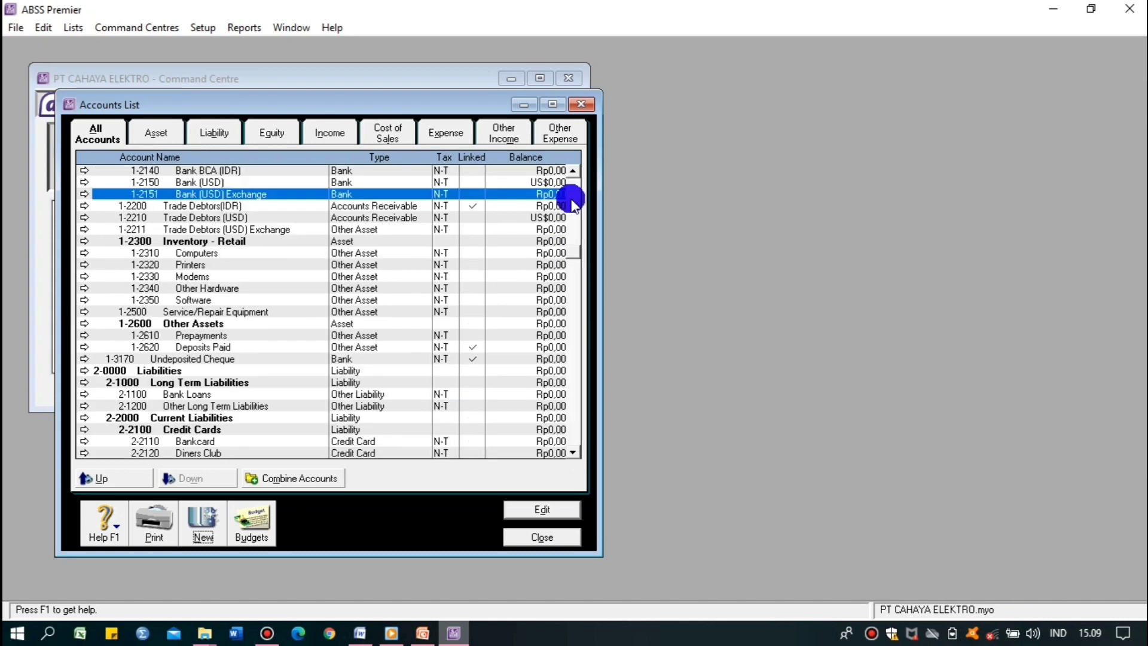
left_click(573, 204)
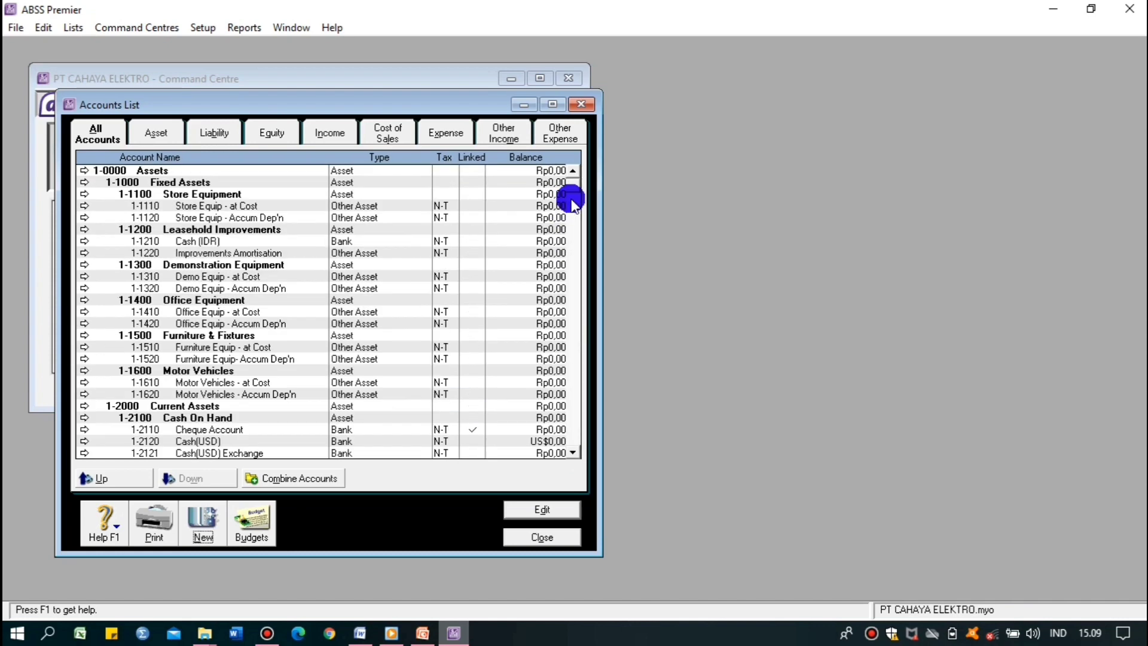
left_click(573, 455)
left_click(573, 454)
left_click(573, 454)
left_click(573, 454)
left_click(573, 454)
left_click(573, 455)
left_click(573, 455)
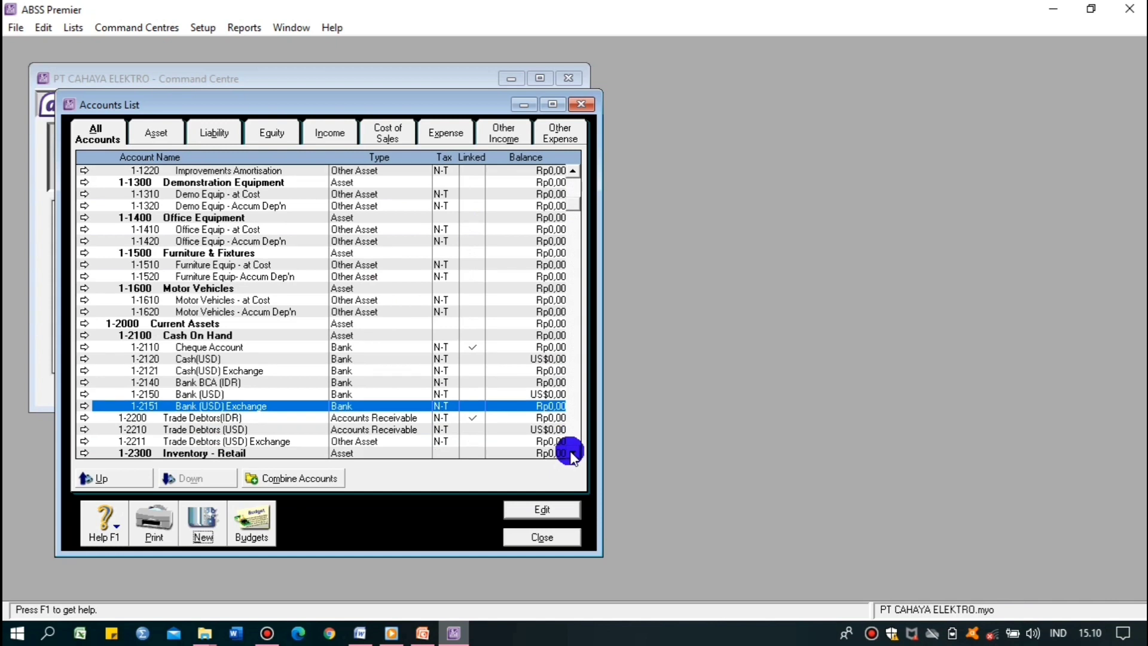
left_click(573, 454)
left_click(573, 455)
left_click(573, 454)
left_click(200, 523)
left_click(359, 262)
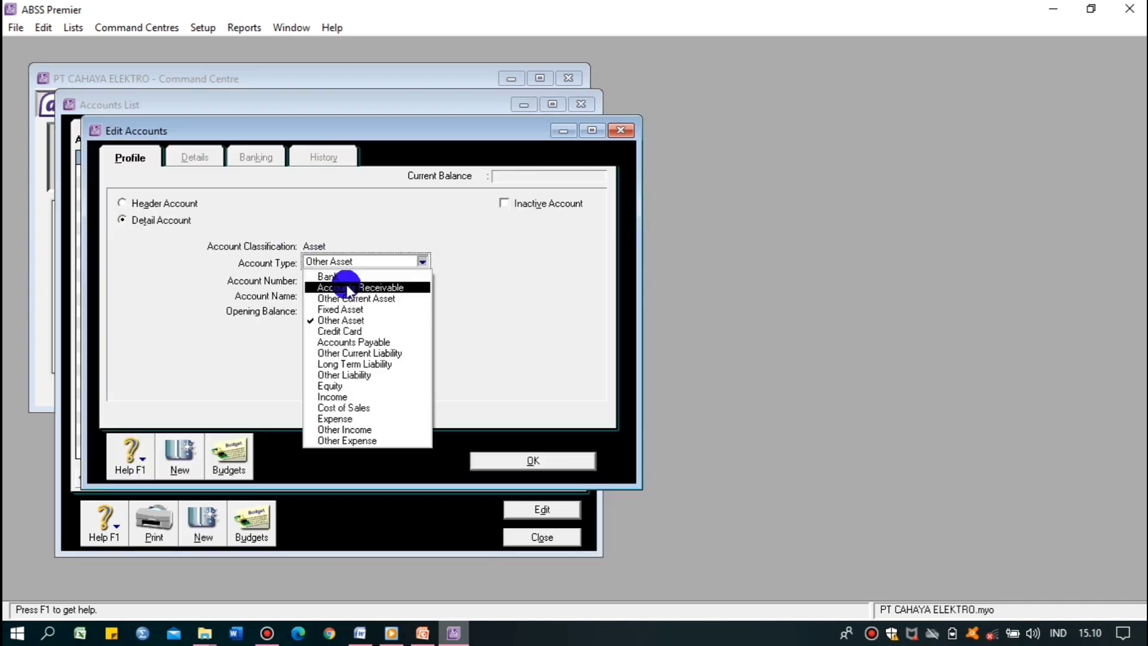
left_click(365, 341)
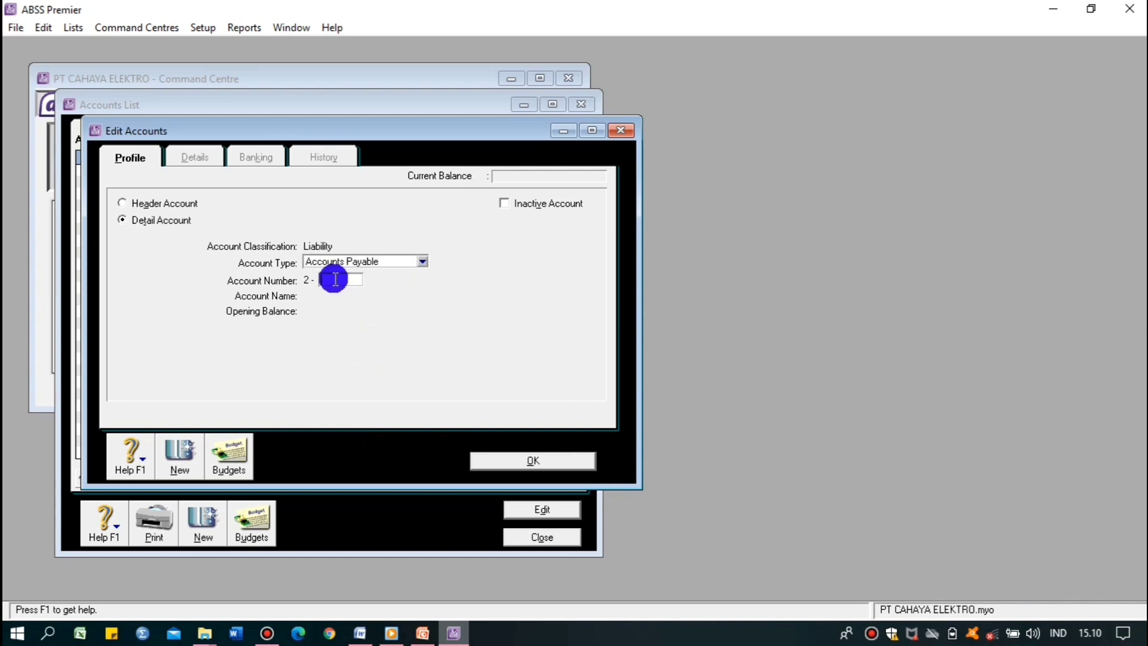
type("2210")
key("Tab")
left_click(580, 375)
type("23")
key("Tab")
left_click(586, 375)
left_click(533, 459)
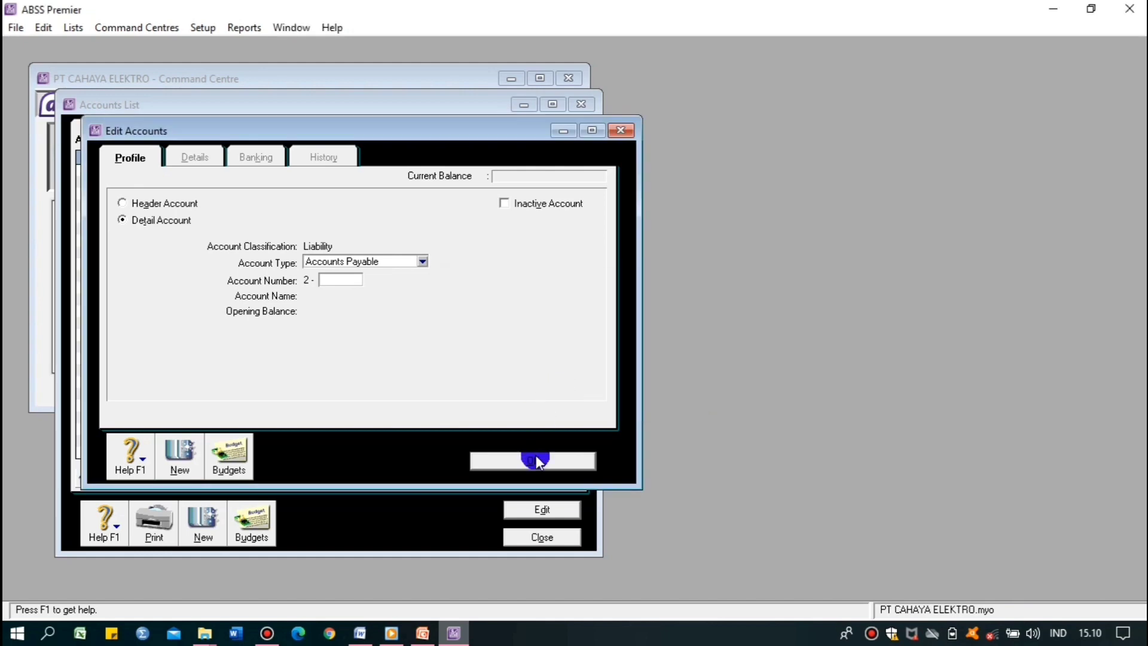
left_click(274, 635)
left_click(739, 114)
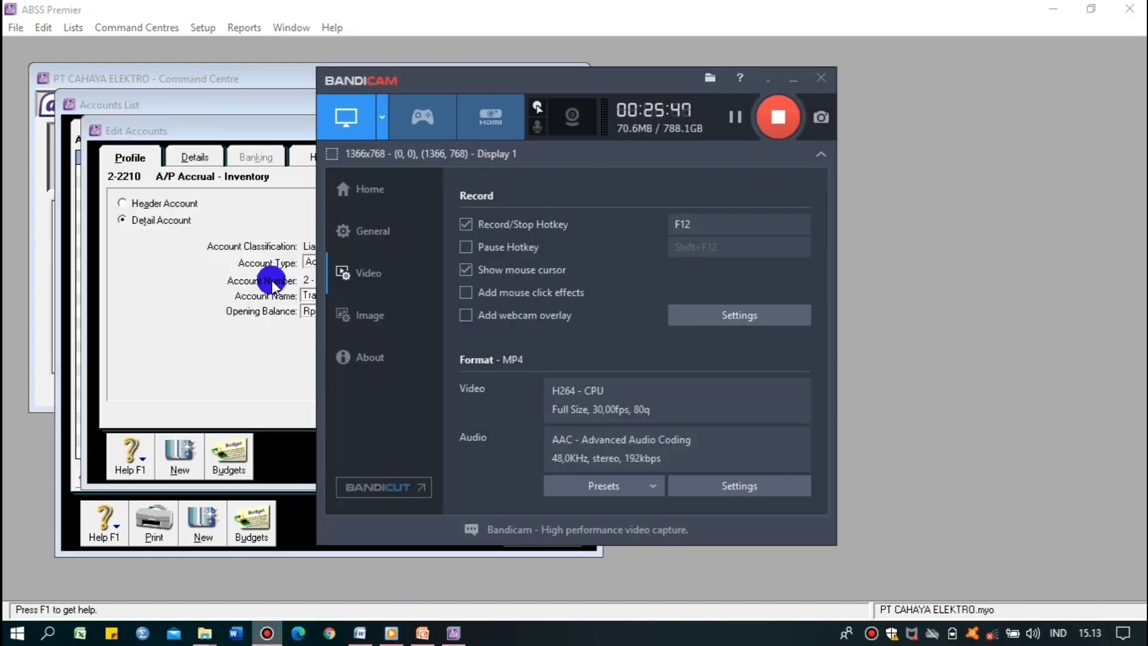
- Complete the name of account 2-2210 as Trade Creditors (USD) and open its details
left_click(273, 281)
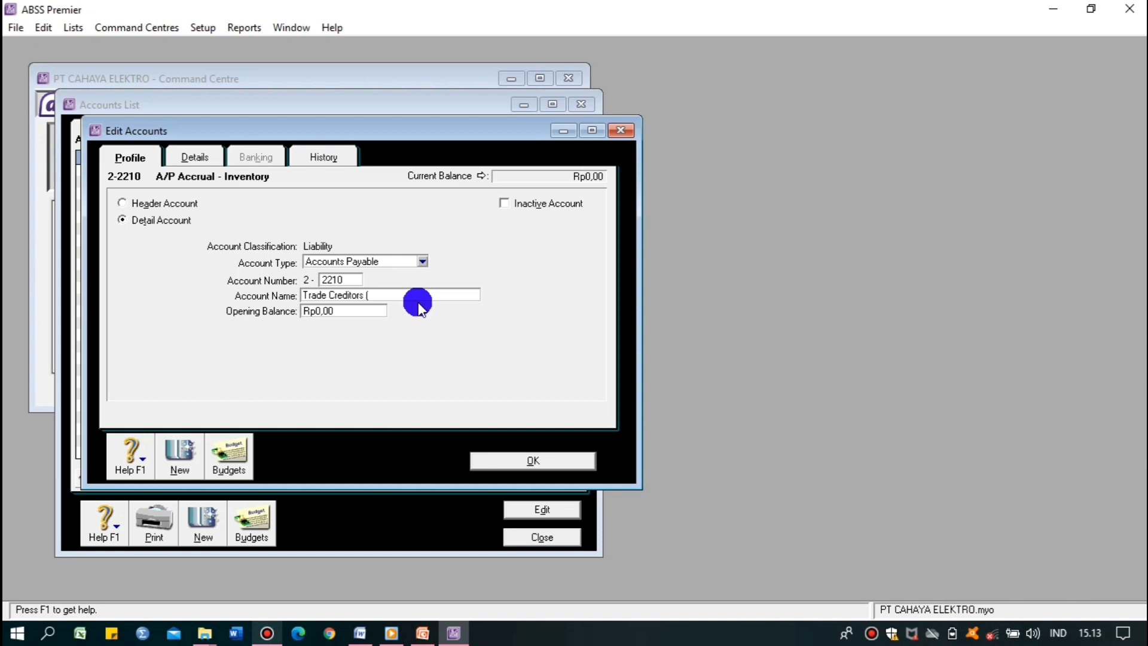
type("USD")
left_click(196, 157)
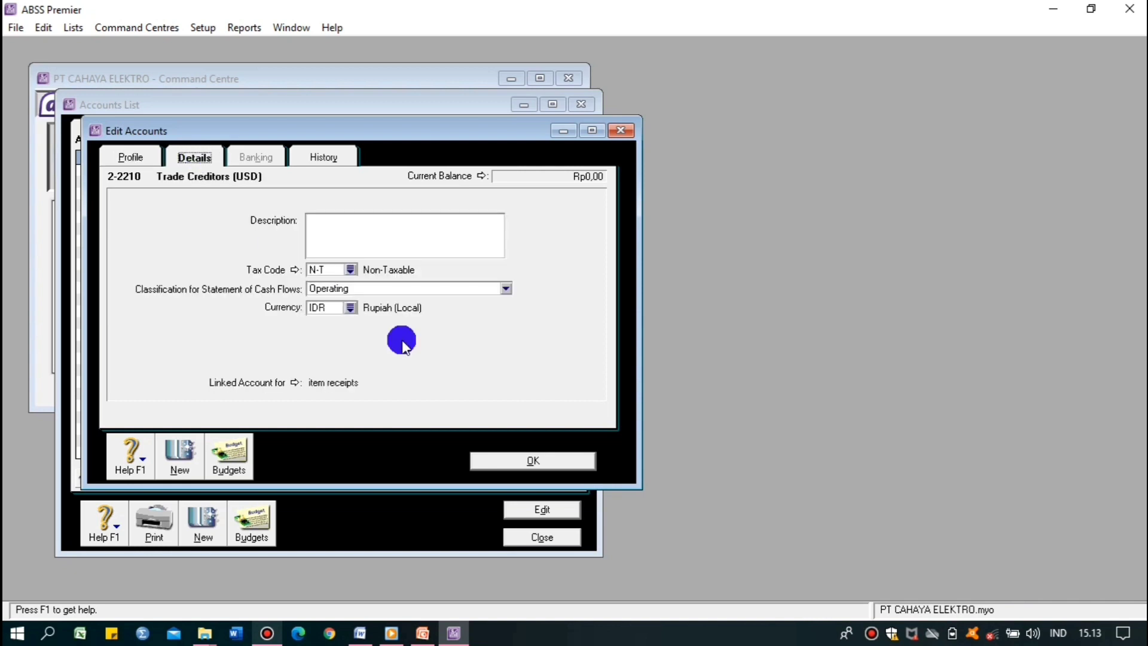
- Try to set the Trade Creditors (USD) account's currency to USD, and save the account
left_click(350, 307)
double_click(421, 238)
left_click(585, 372)
left_click(350, 308)
double_click(430, 234)
left_click(573, 376)
left_click(504, 459)
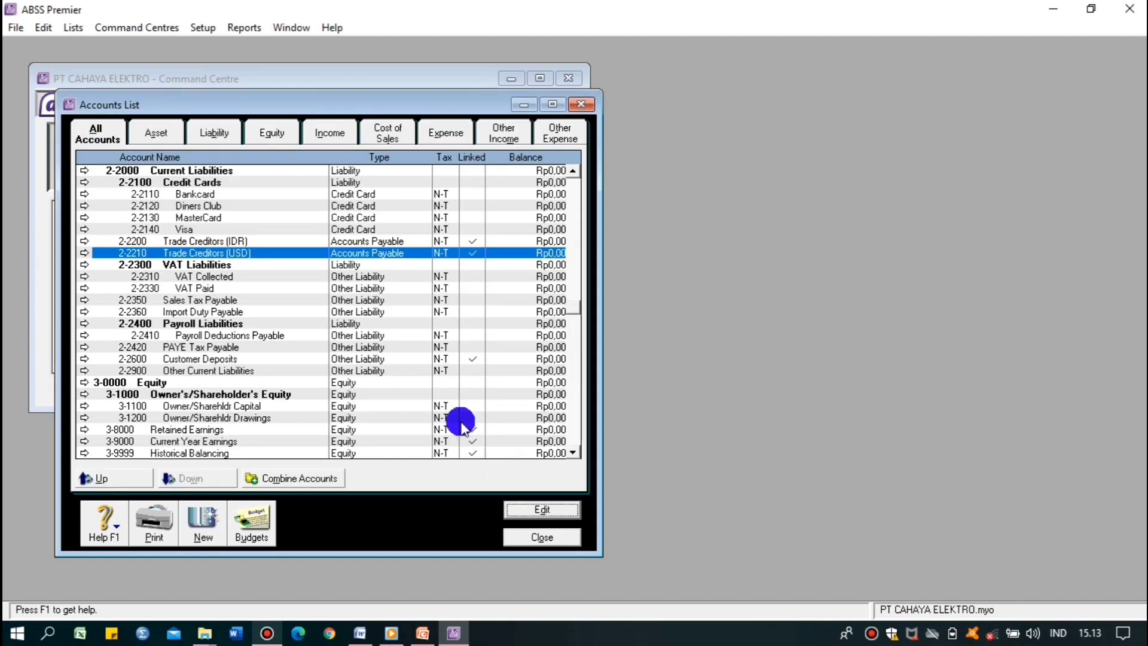
- Reopen the Trade Creditors (USD) account, try again to change its currency to USD, and close it
right_click(233, 255)
left_click(233, 253)
left_click(557, 509)
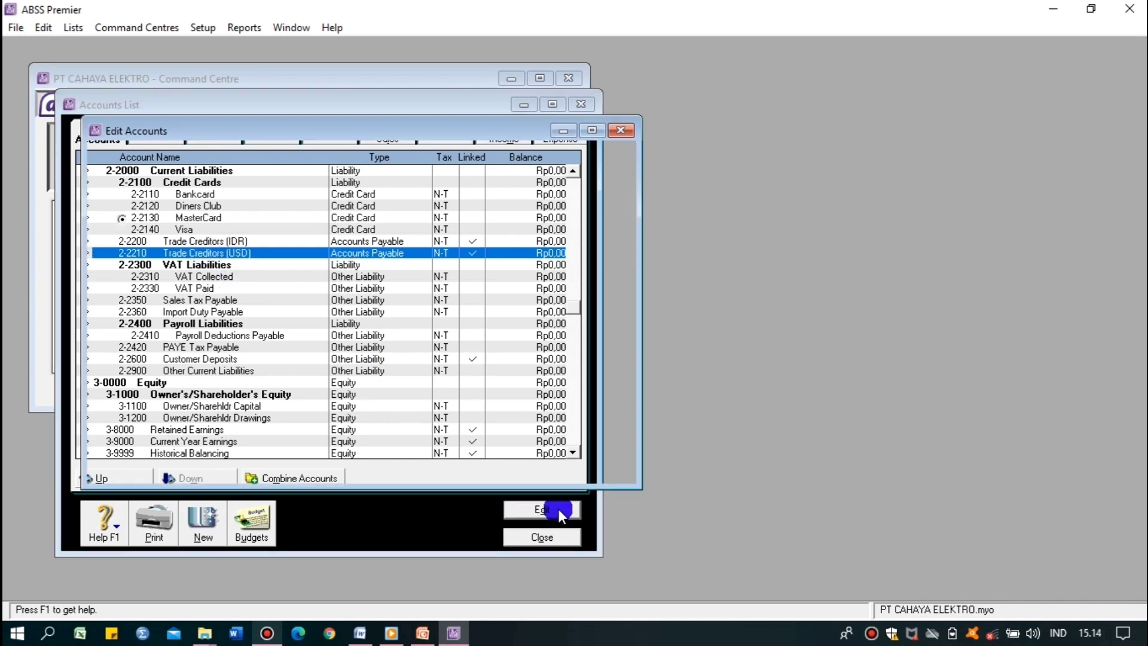
left_click(187, 166)
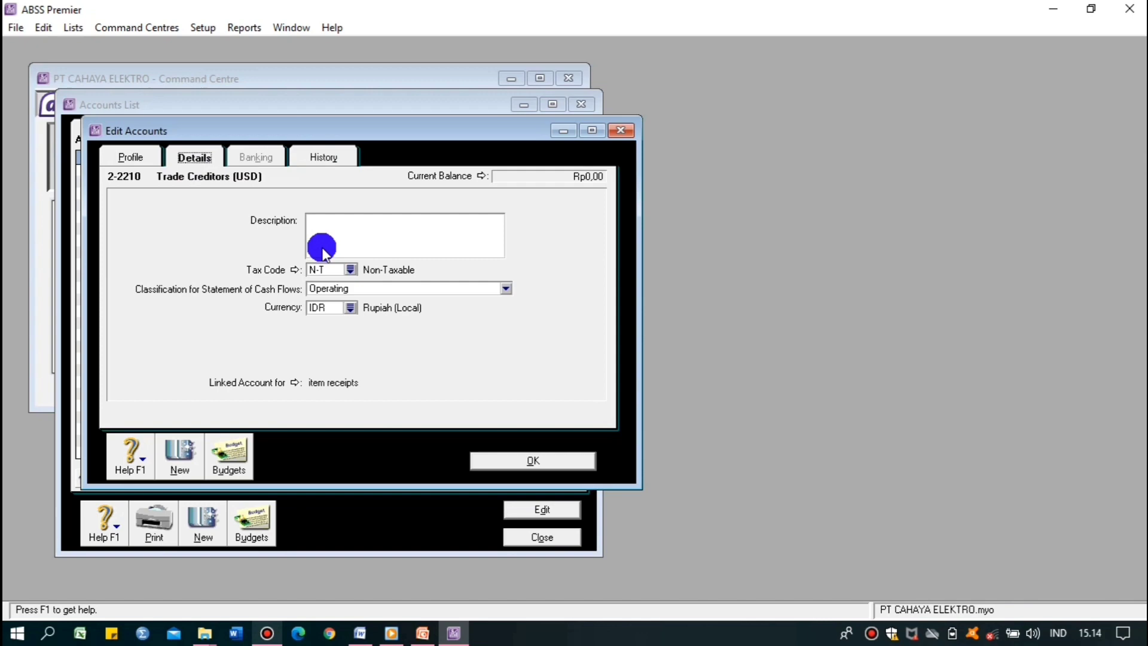
left_click(350, 308)
left_click(457, 238)
double_click(458, 238)
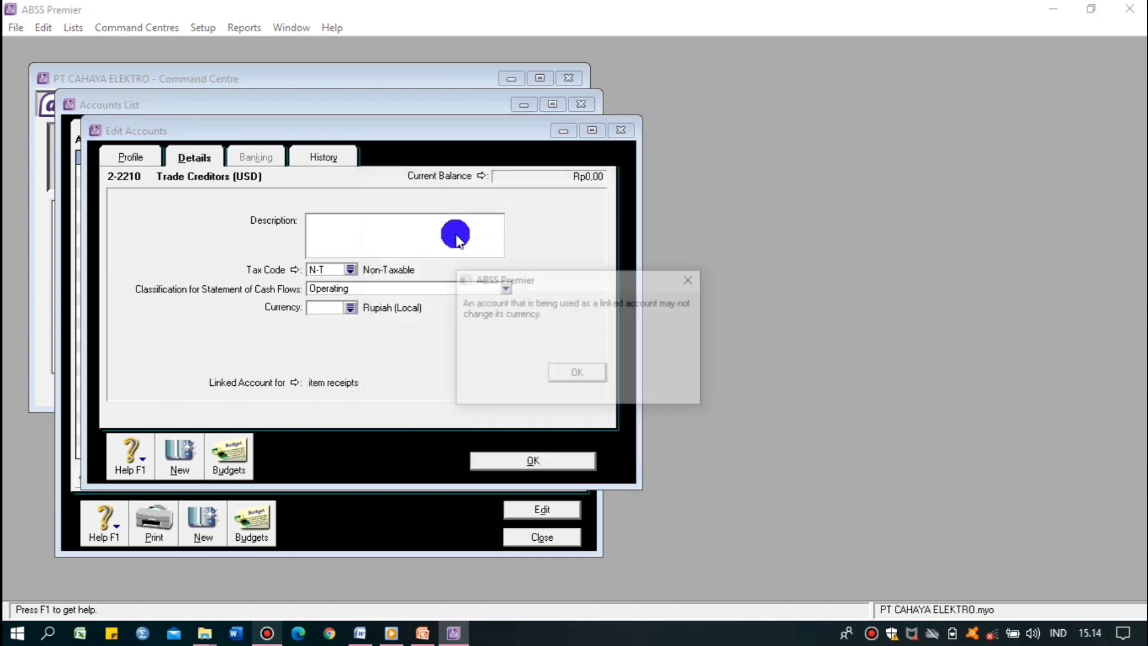
left_click(564, 373)
left_click(515, 461)
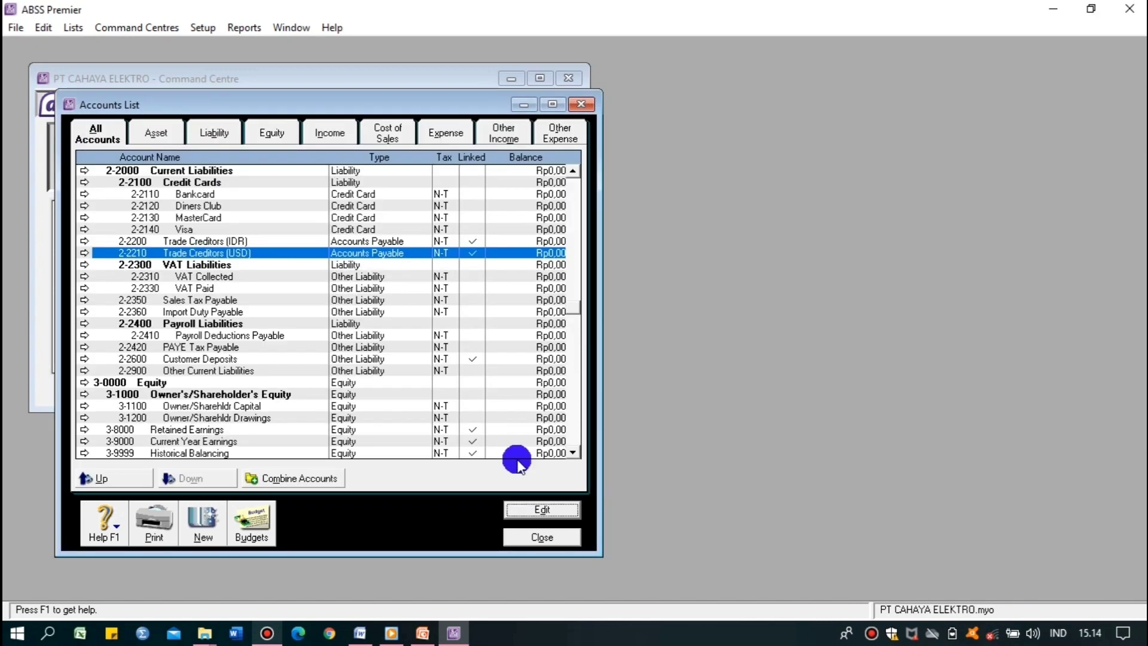
- Start a new detail account of type Accounts Payable with number 2-2211
left_click(503, 510)
left_click(333, 263)
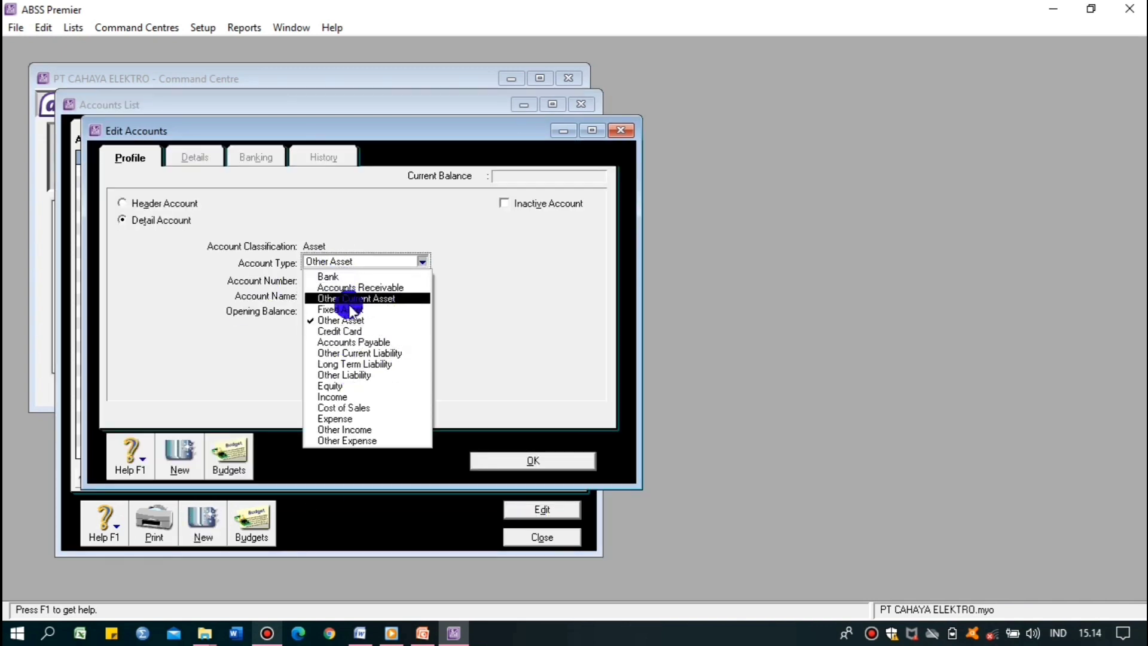
left_click(349, 342)
left_click(331, 281)
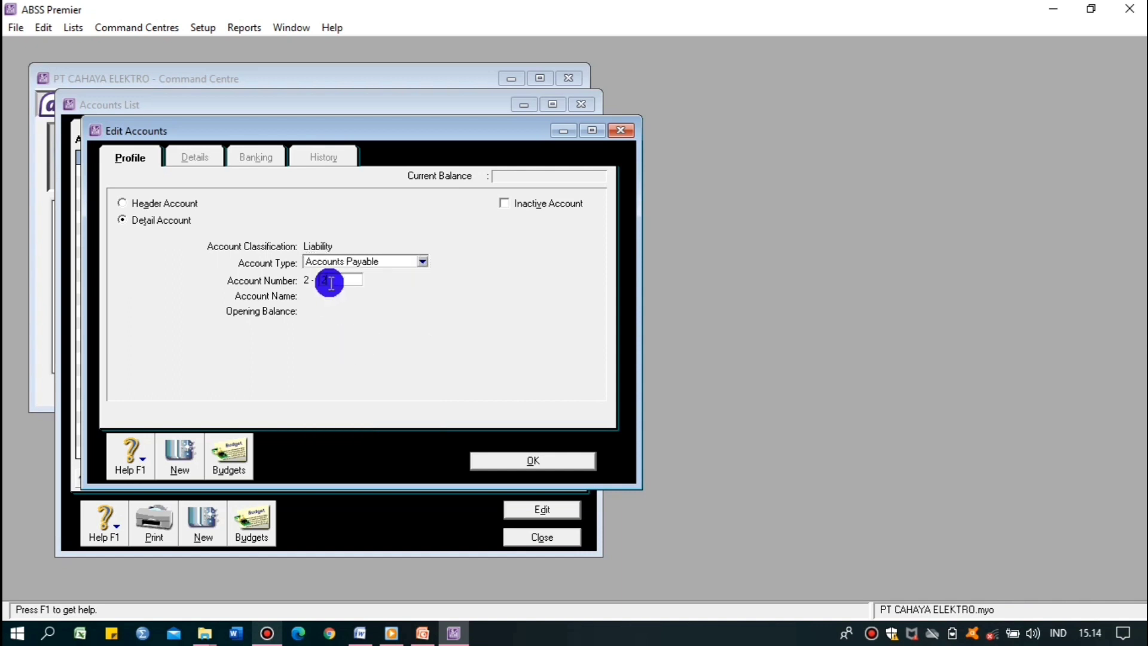
type("2211")
key("Tab")
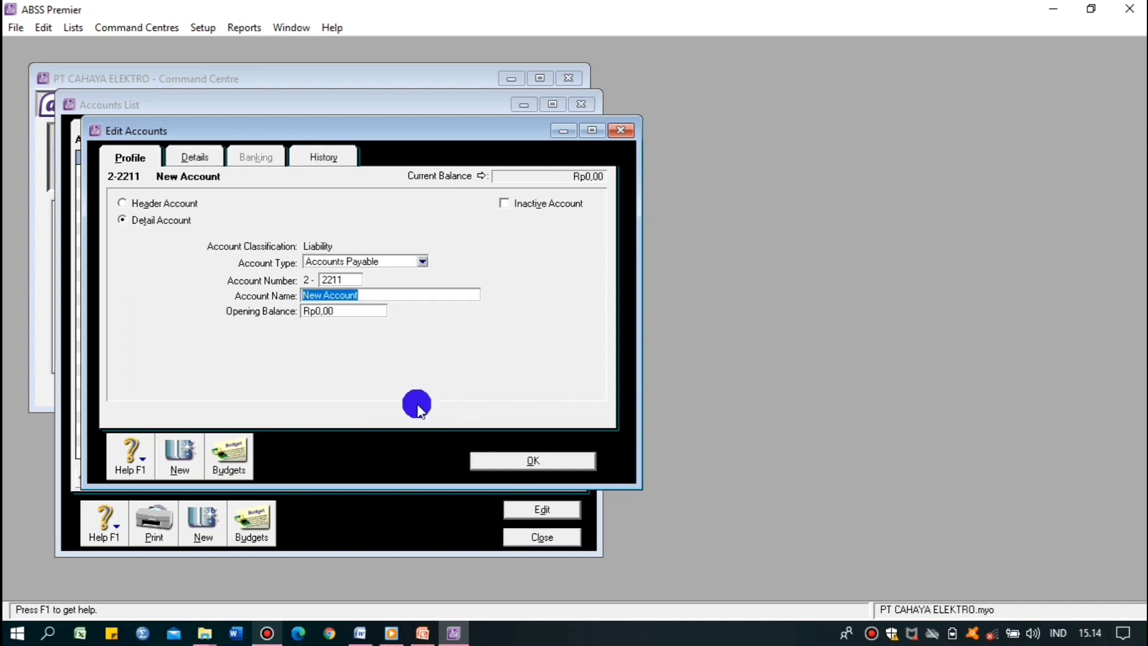
- Name the new account Trade Creditors(USD) Exchange, check its details and save it
type("Trade Creditors(USD)")
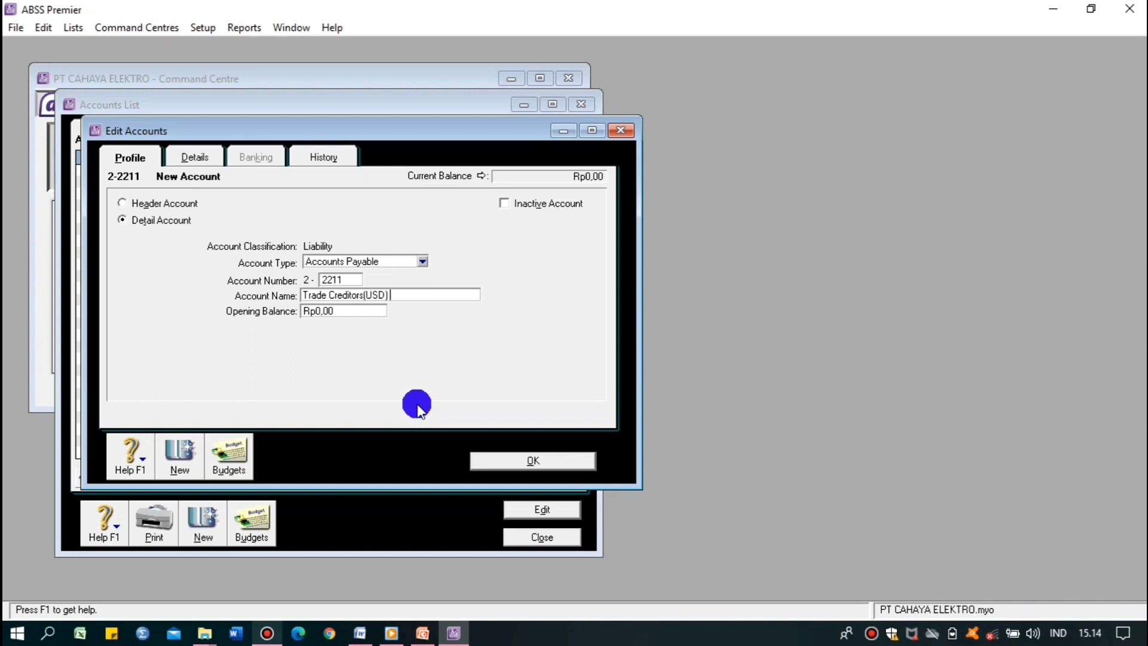
type(" Exchange")
left_click(193, 158)
left_click(530, 459)
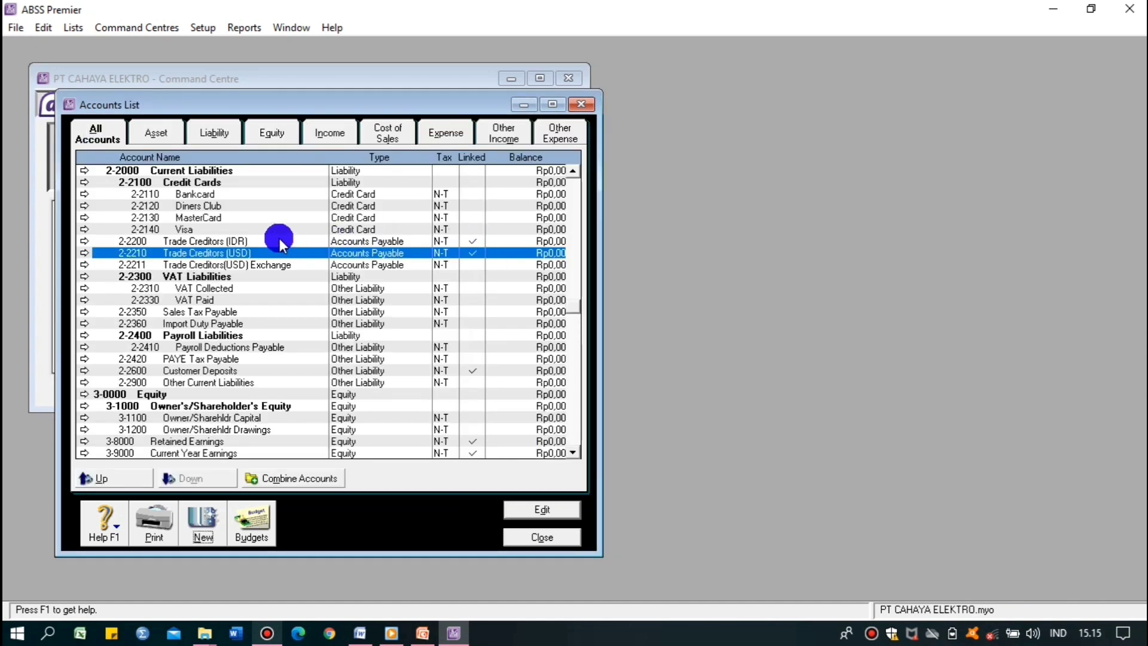
- Open account 2-2210 Trade Creditors (USD) once more, try to select USD as its currency, and close it
left_click(293, 264)
left_click(278, 252)
left_click(543, 510)
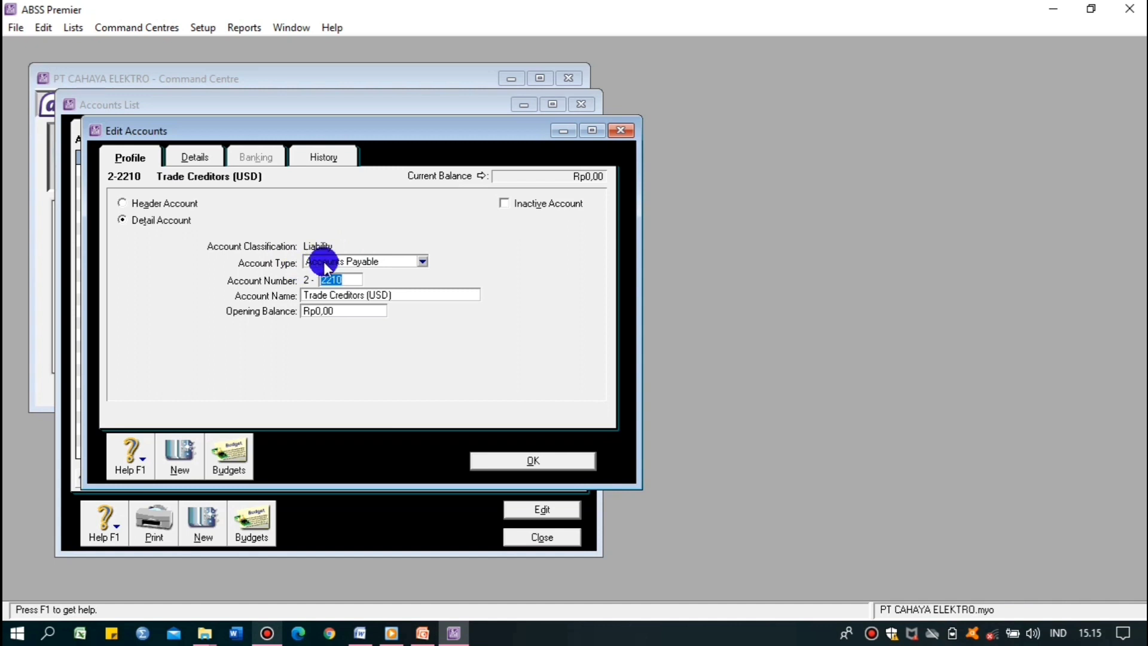
left_click(190, 159)
left_click(347, 306)
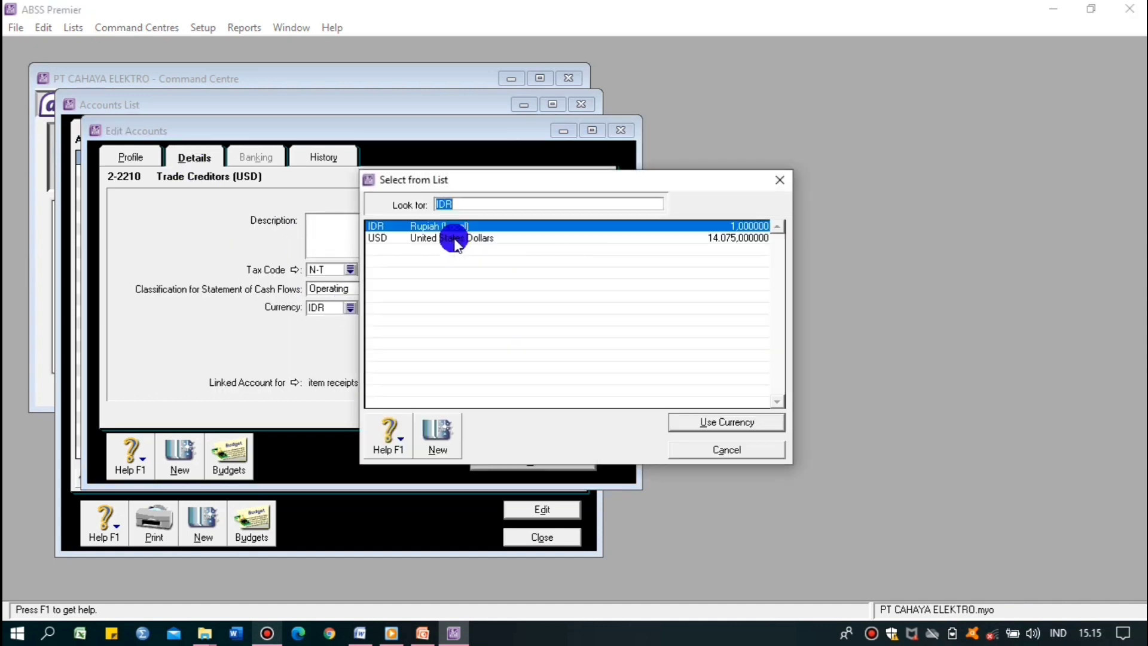
type("USD")
left_click(726, 420)
left_click(569, 375)
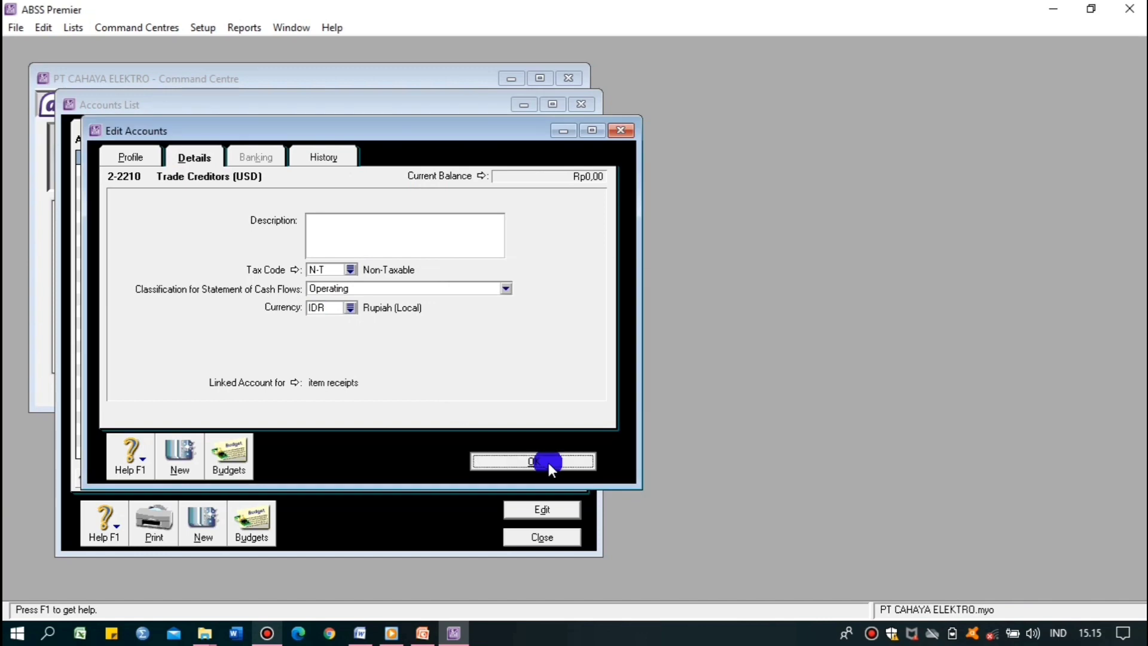
left_click(547, 464)
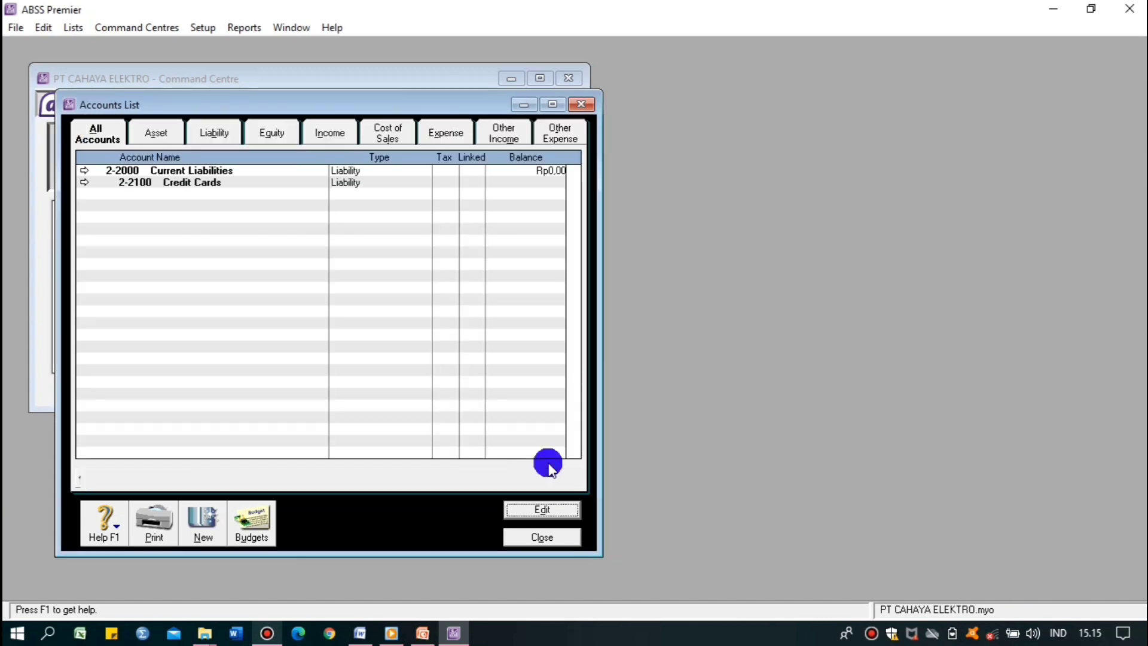
- Create a detail account of type Other Liability, number 2-2340, named VAT Clearing, check its details and save it
left_click(204, 527)
left_click(340, 260)
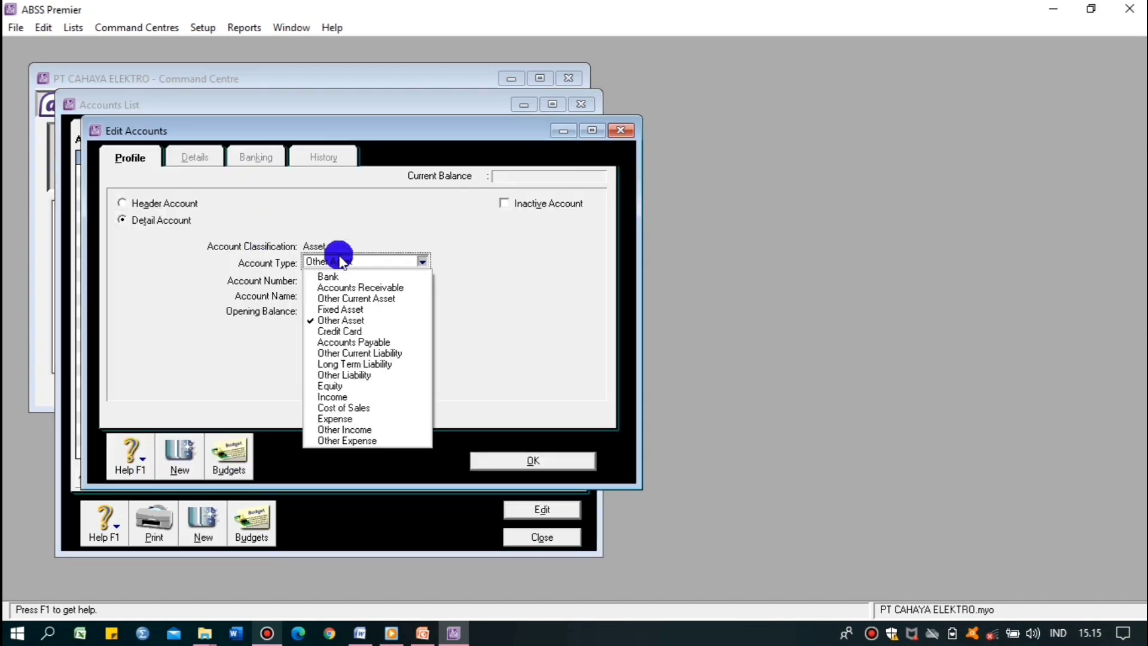
left_click(359, 375)
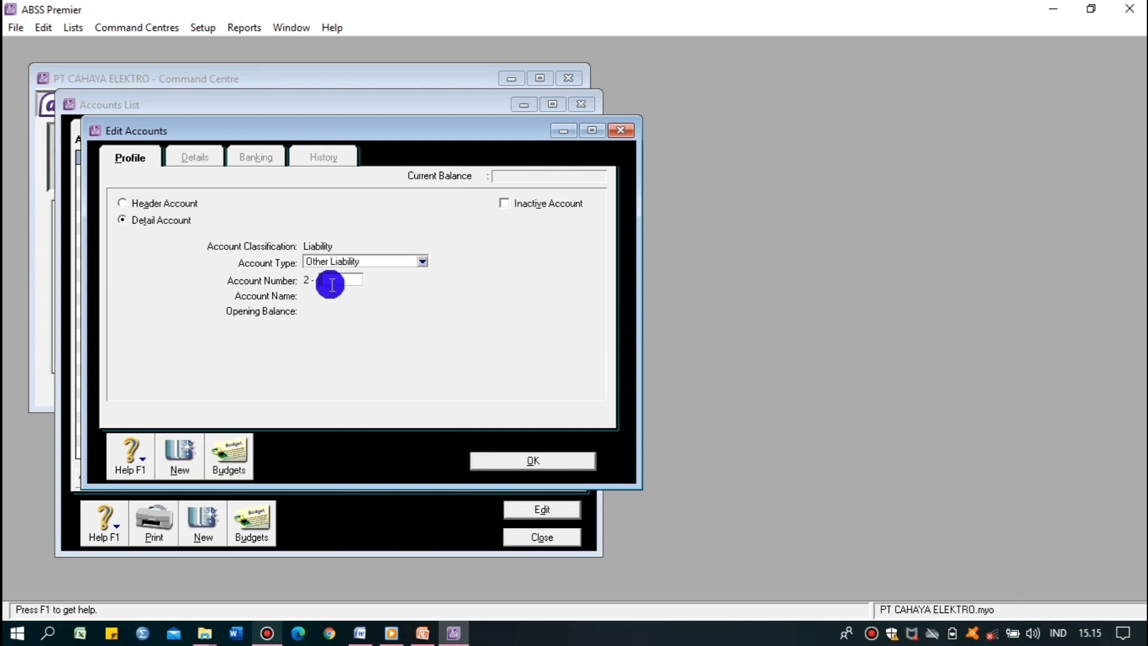
type("2340")
key("Tab")
type("VAT")
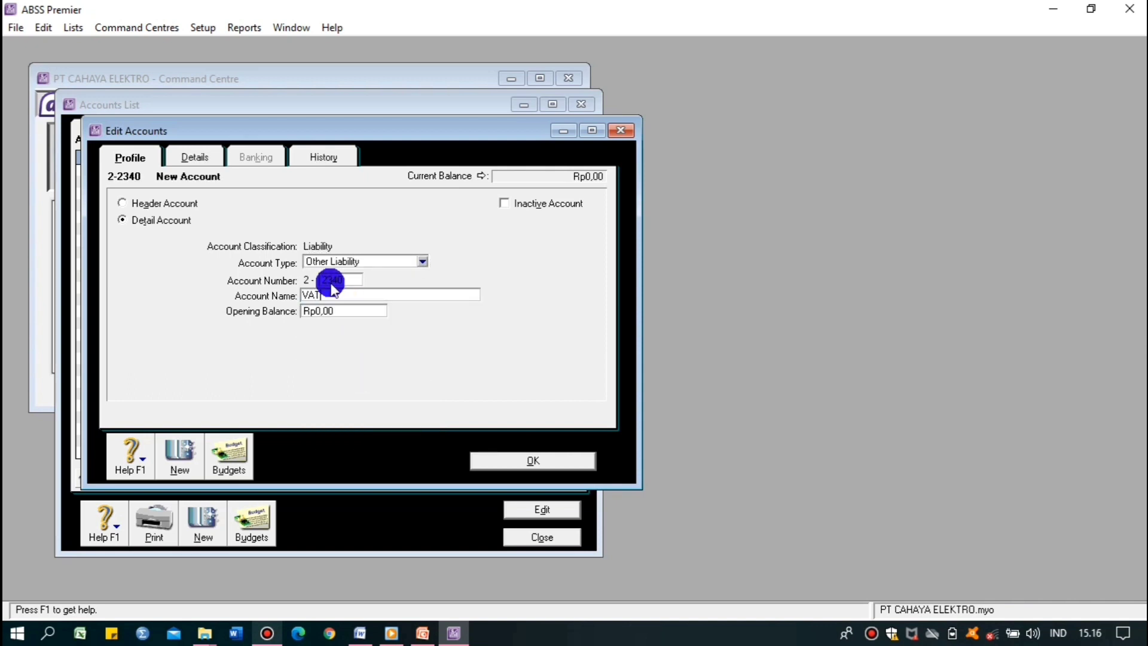
type(" Clearing")
left_click(194, 155)
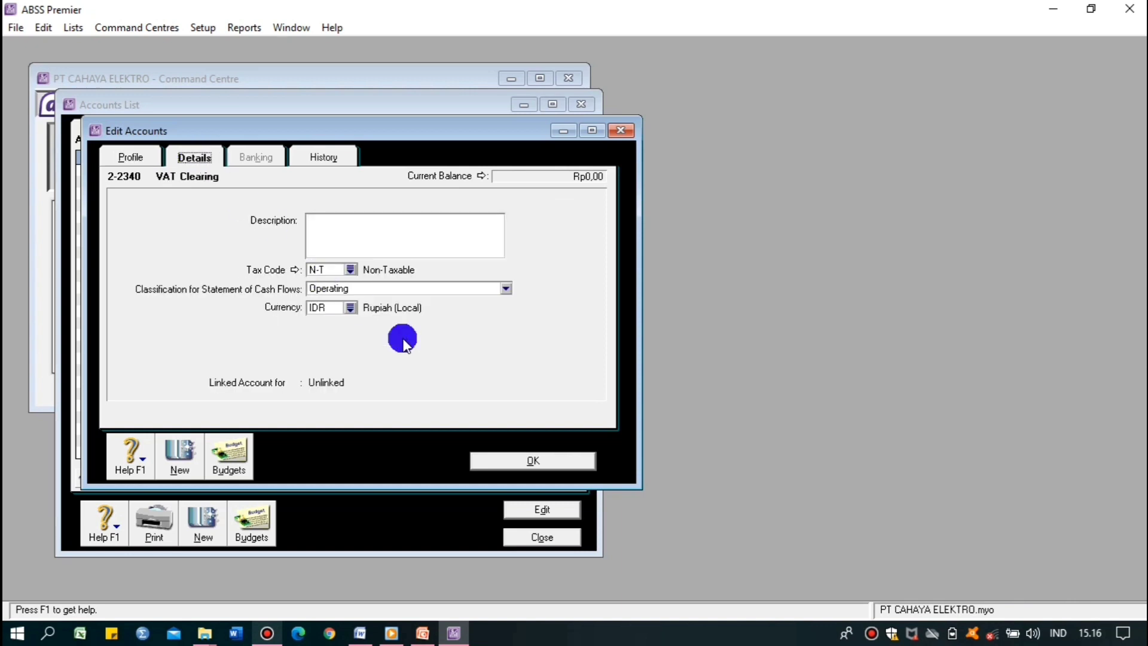
left_click(519, 462)
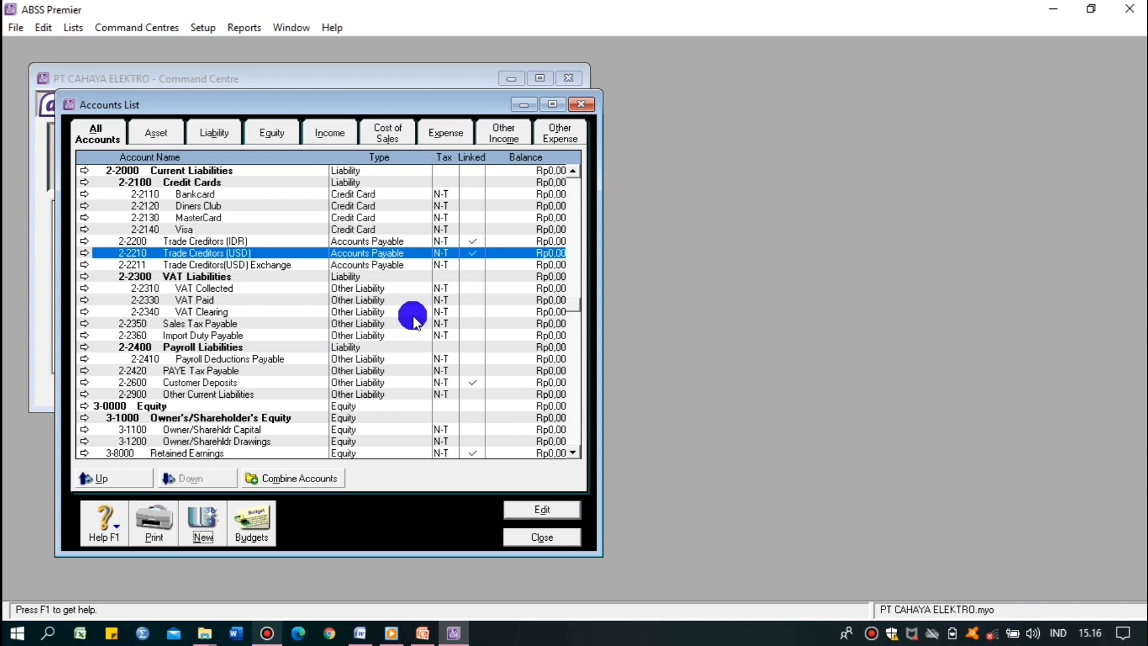
- Create a detail account of type Income, number 4-2500, named Service/Repair Equipment, check its details and save it
left_click(200, 523)
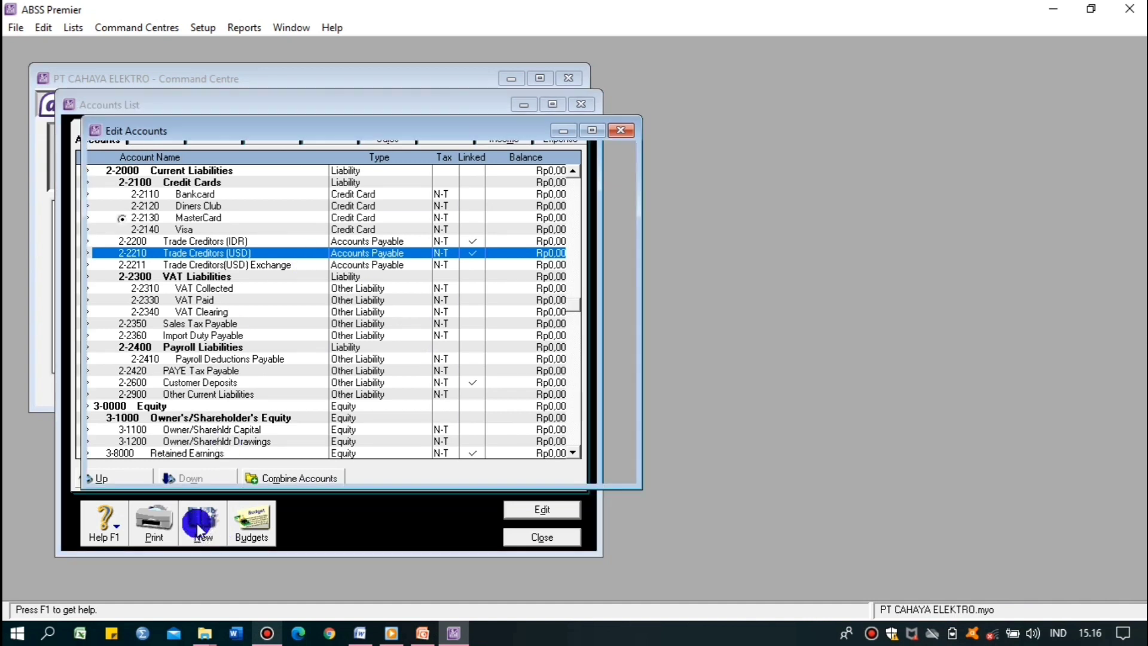
left_click(328, 261)
left_click(333, 396)
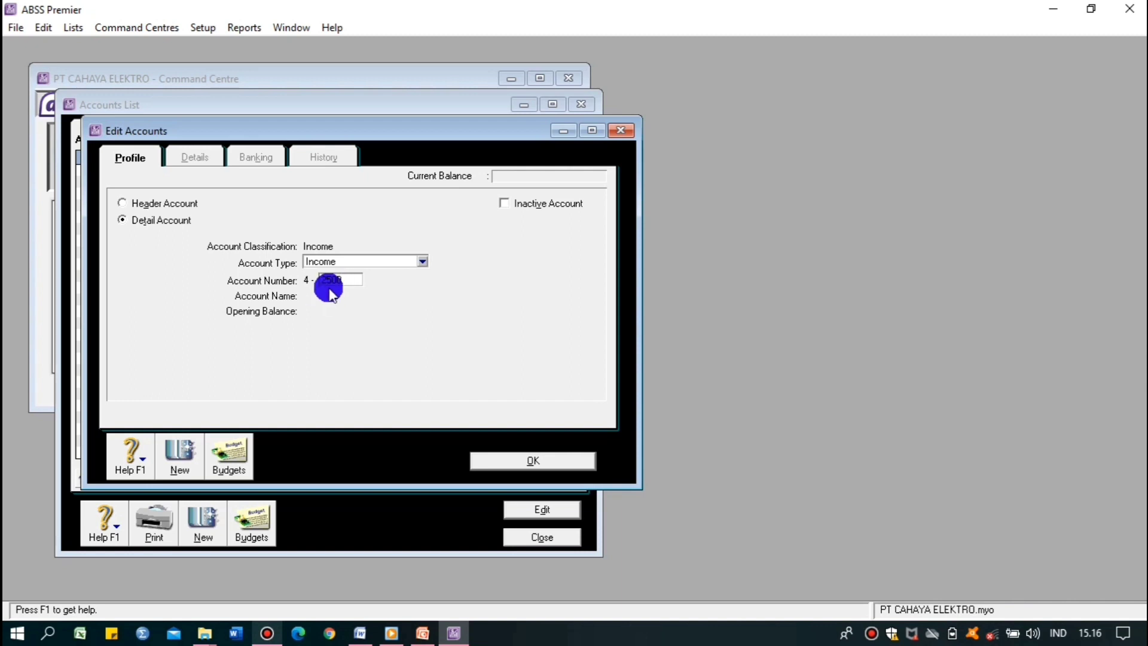
key("Tab")
type("Serv")
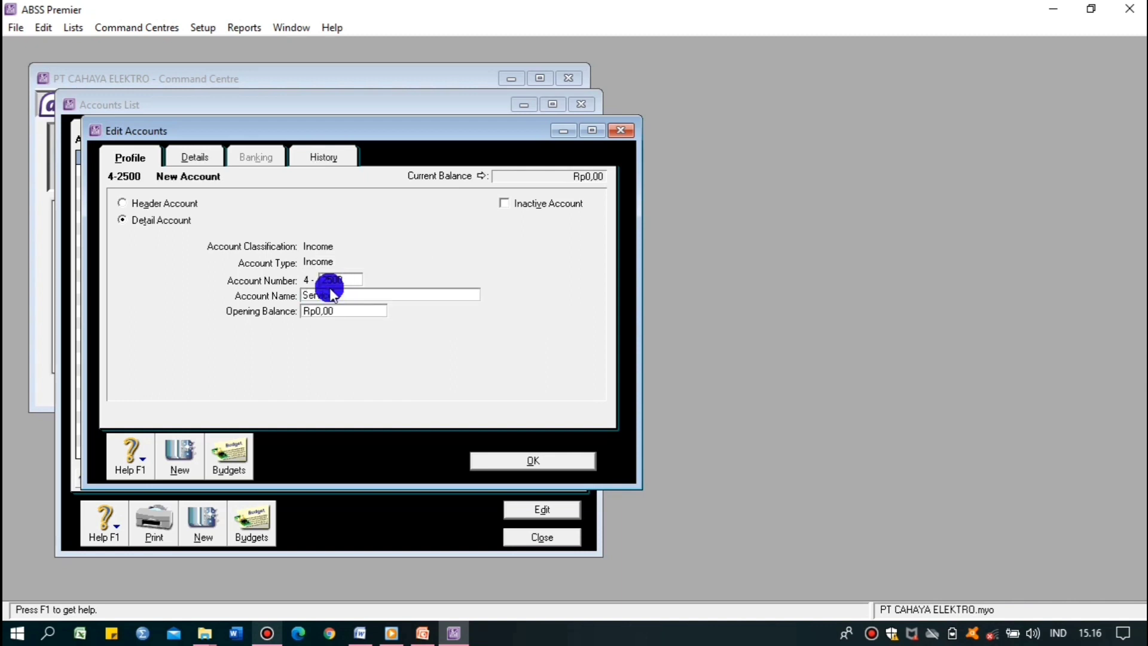
type("ice Repao")
type(" Equipment")
left_click(200, 157)
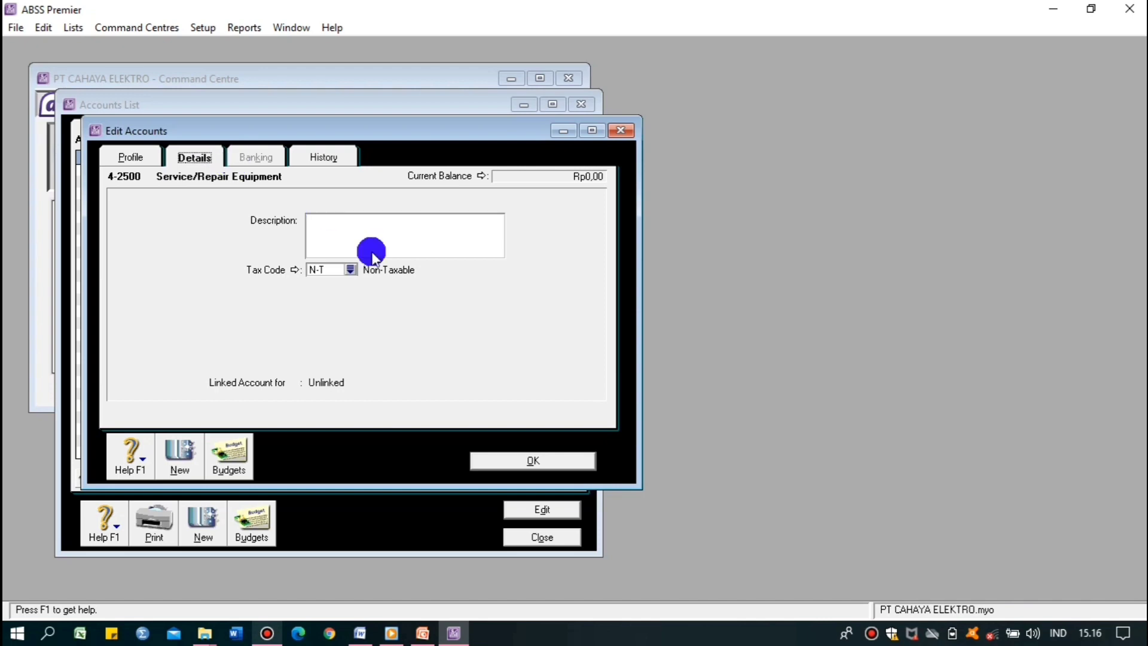
left_click(526, 464)
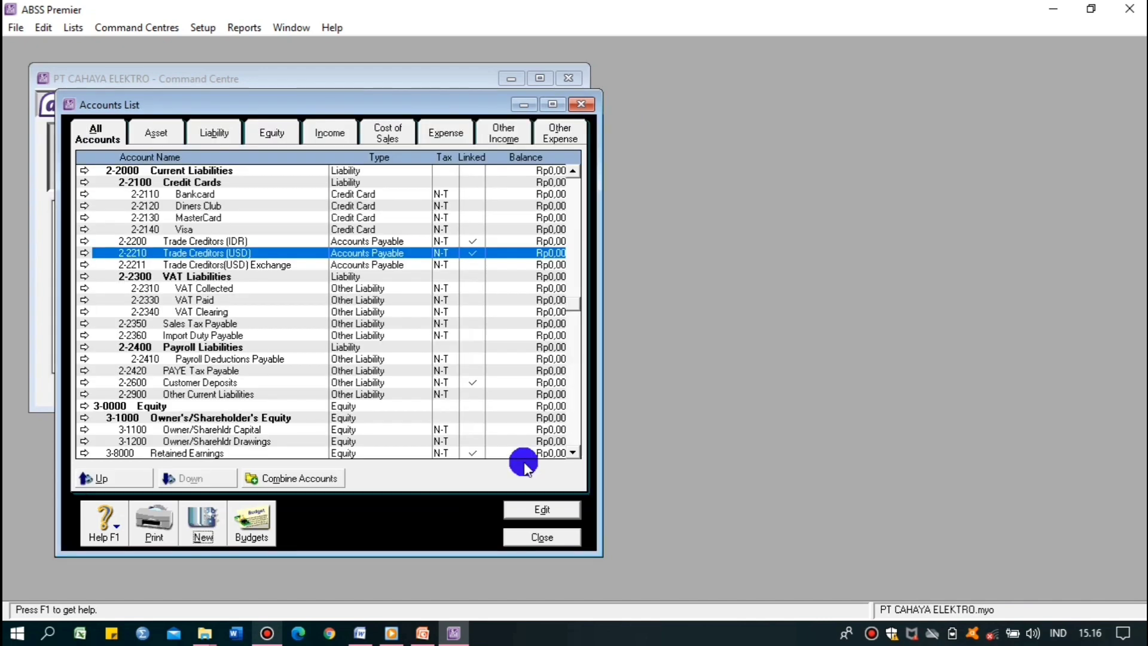
- Start a new detail account of type Other Income with number 8-2000 and name it Fotes Gain (Loss)
left_click(202, 519)
left_click(330, 265)
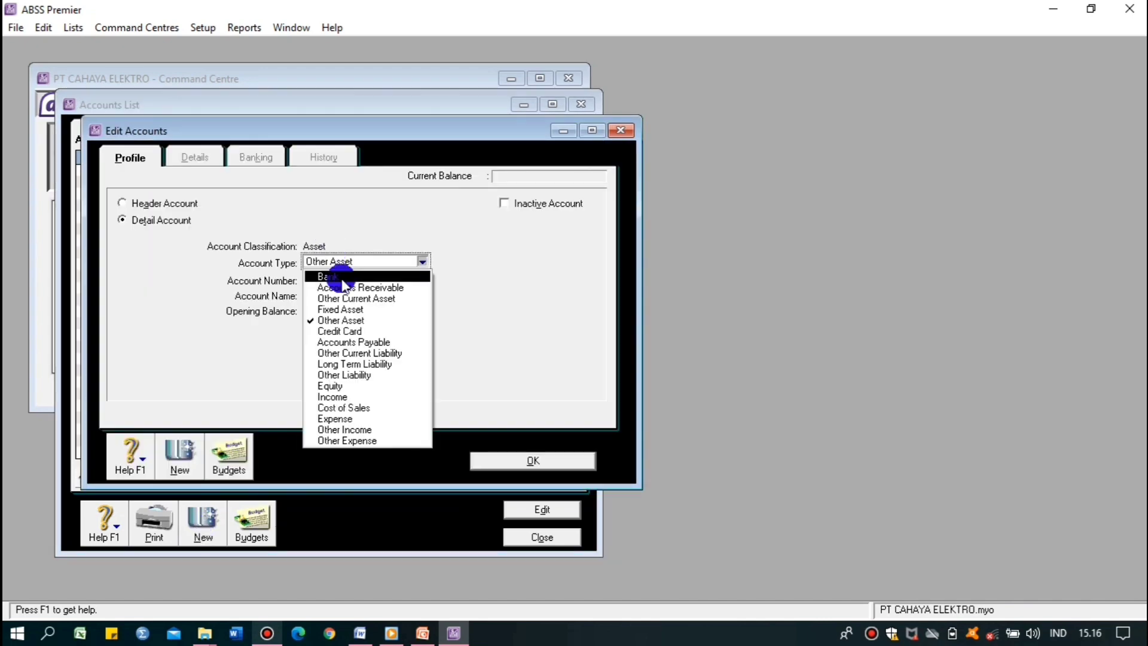
left_click(371, 430)
left_click(331, 279)
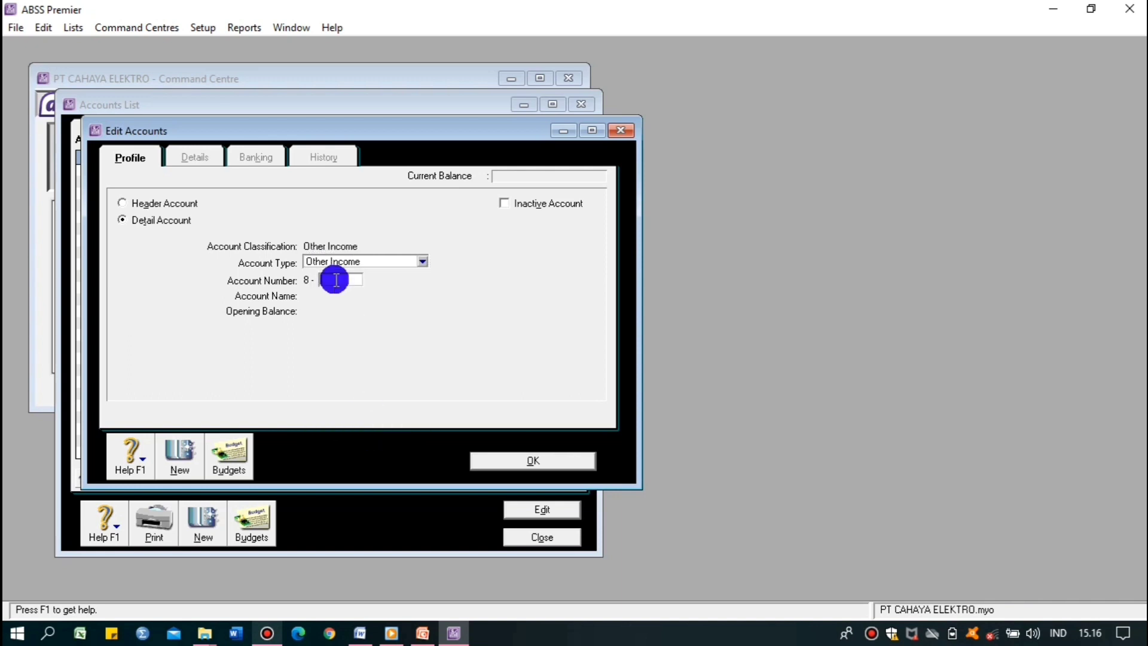
type("2000")
key("Tab")
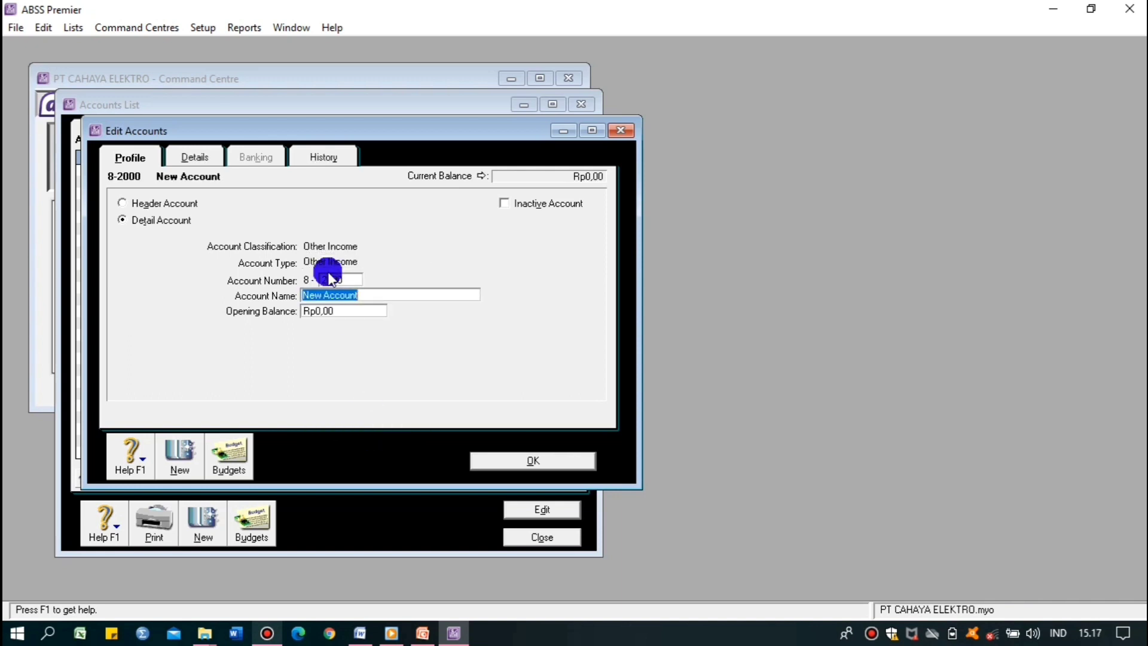
type("Fotes Gain (Loss")
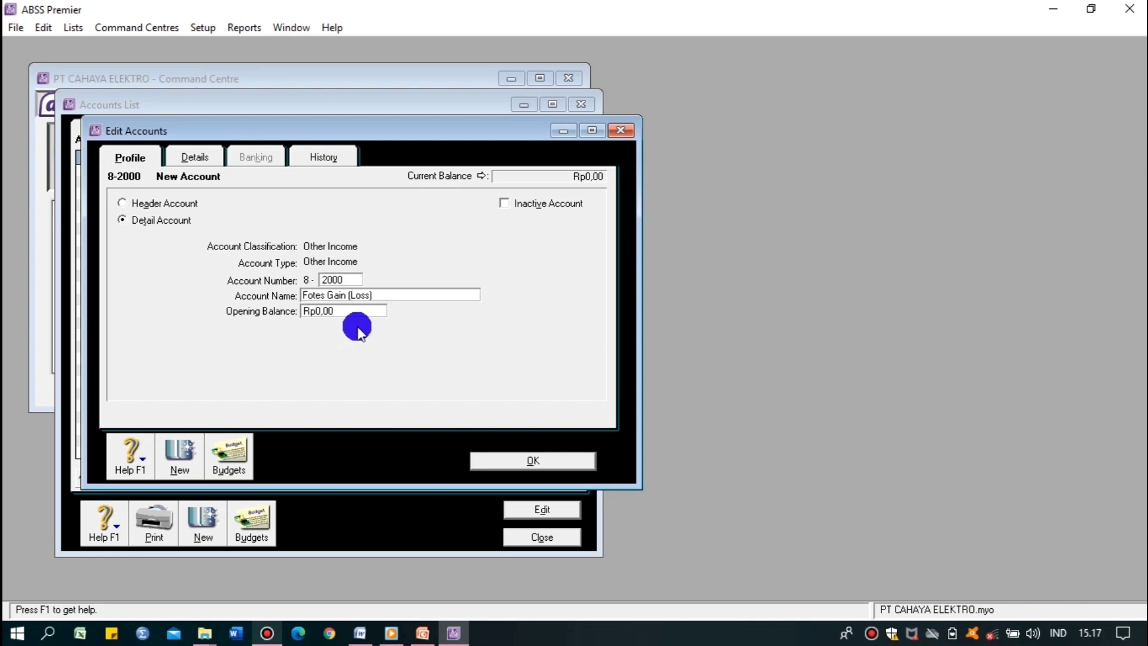
- Set account 8-2000 Fotes Gain (Loss) as a header account and save it
left_click(160, 206)
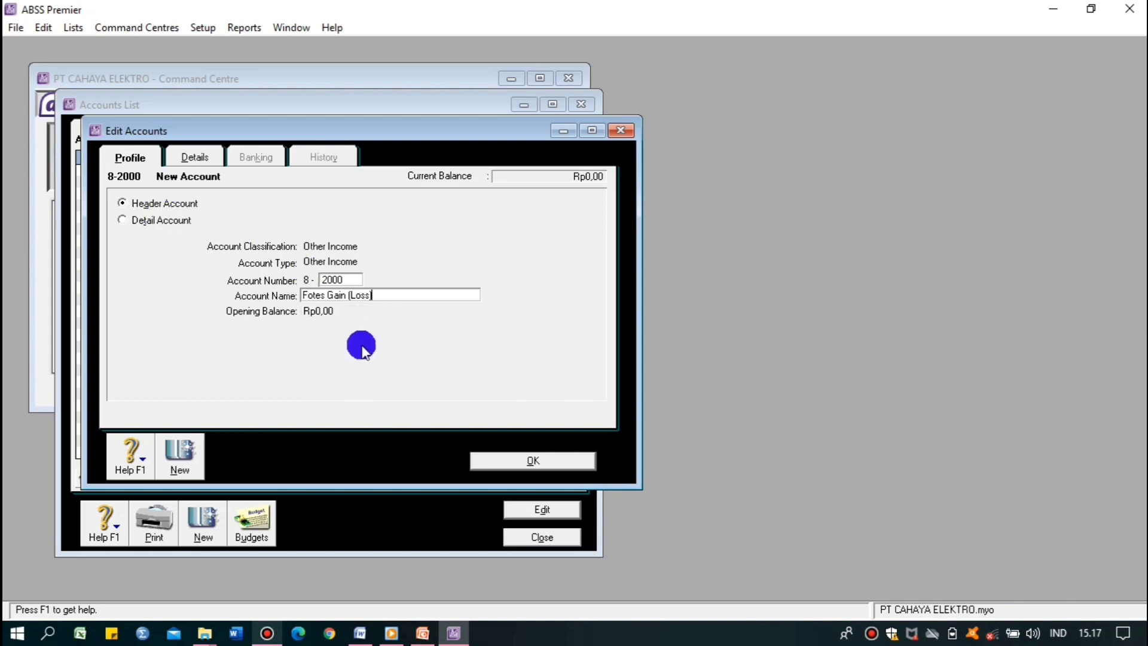
left_click(518, 461)
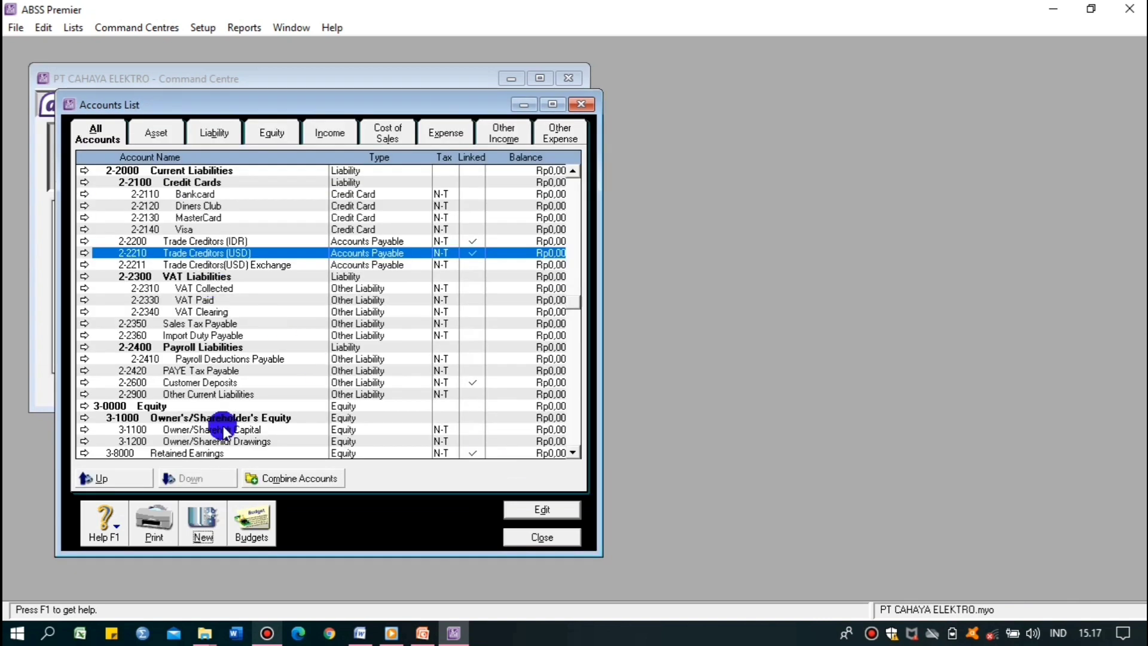
- Create the detail Other Income account 8-2100 named "Realised Gain (Loss) Forex"
left_click(195, 532)
left_click(336, 261)
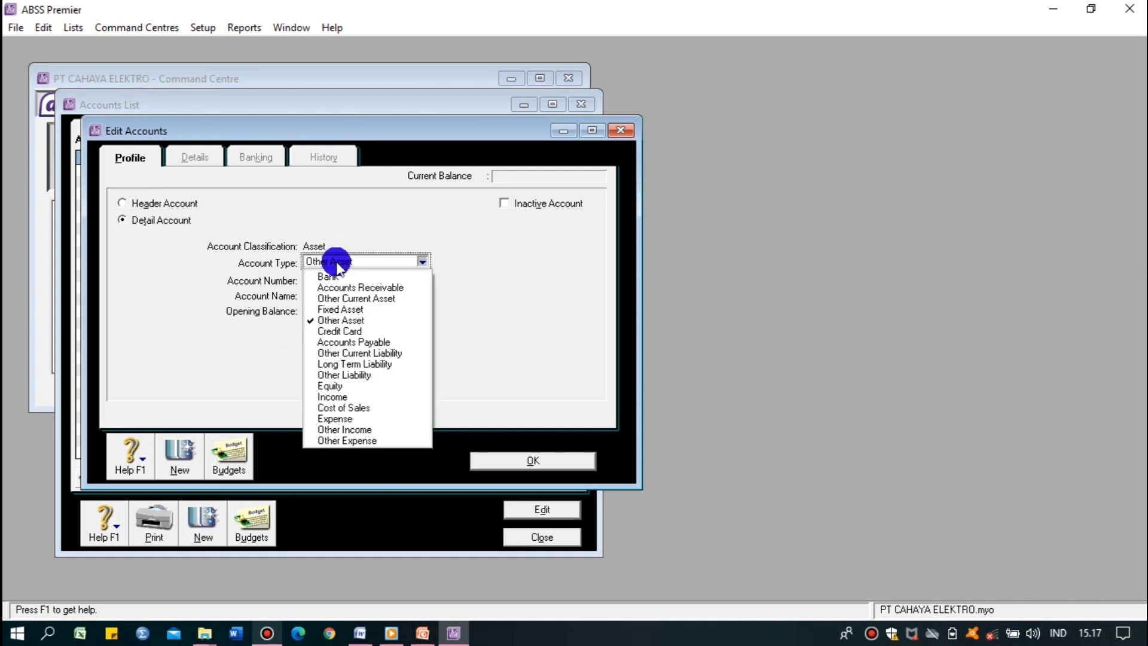
left_click(351, 428)
left_click(331, 280)
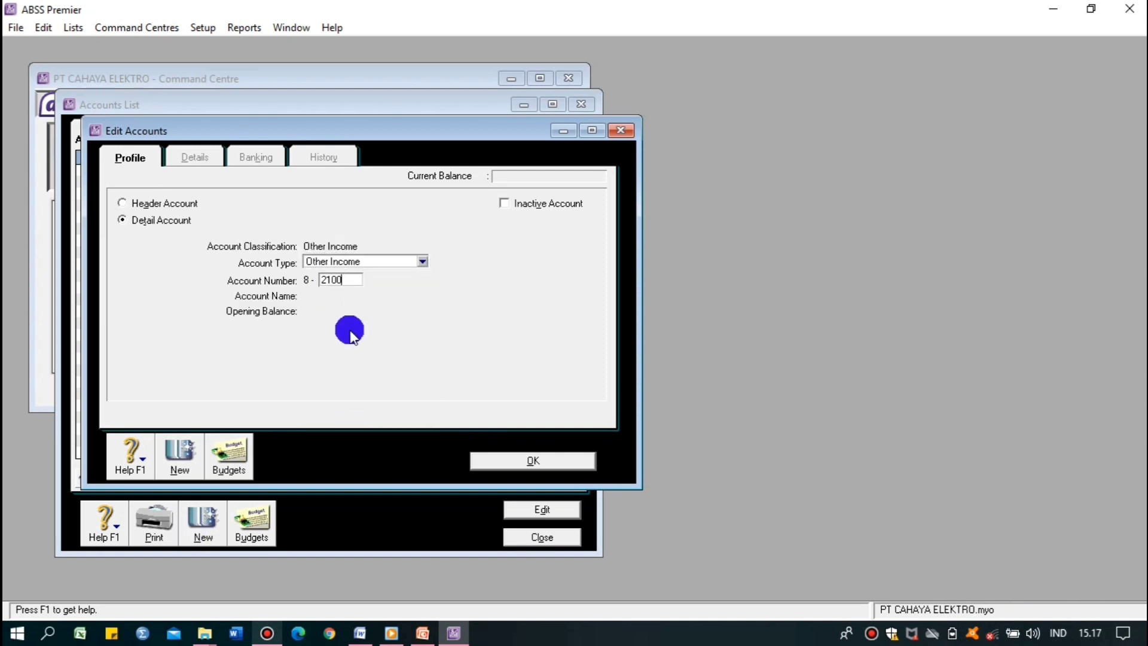
key("Tab")
type("Re")
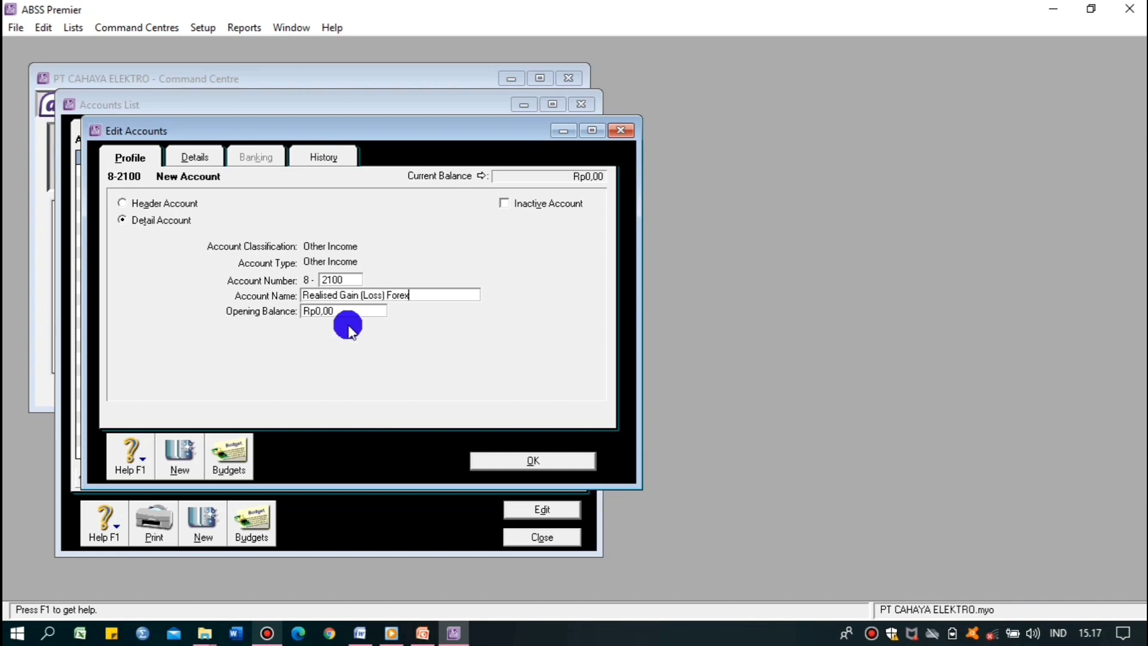
left_click(518, 472)
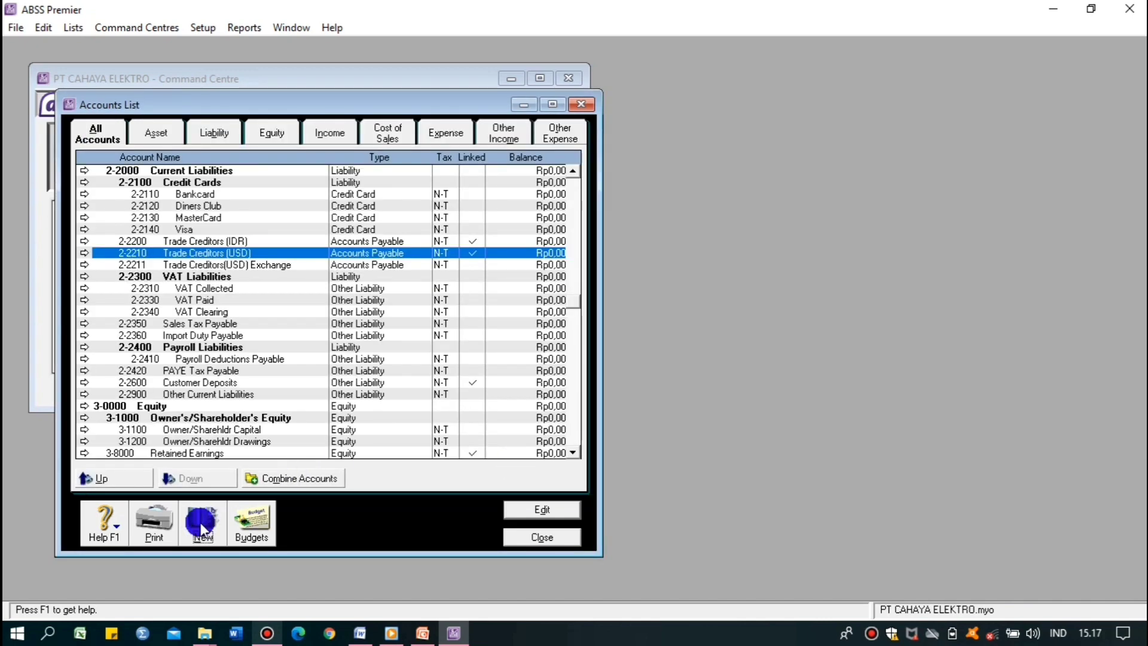
- Create the detail Other Income account 8-2200 named "Unrealised Gain (Loss) Forex"
left_click(202, 526)
left_click(364, 262)
left_click(359, 426)
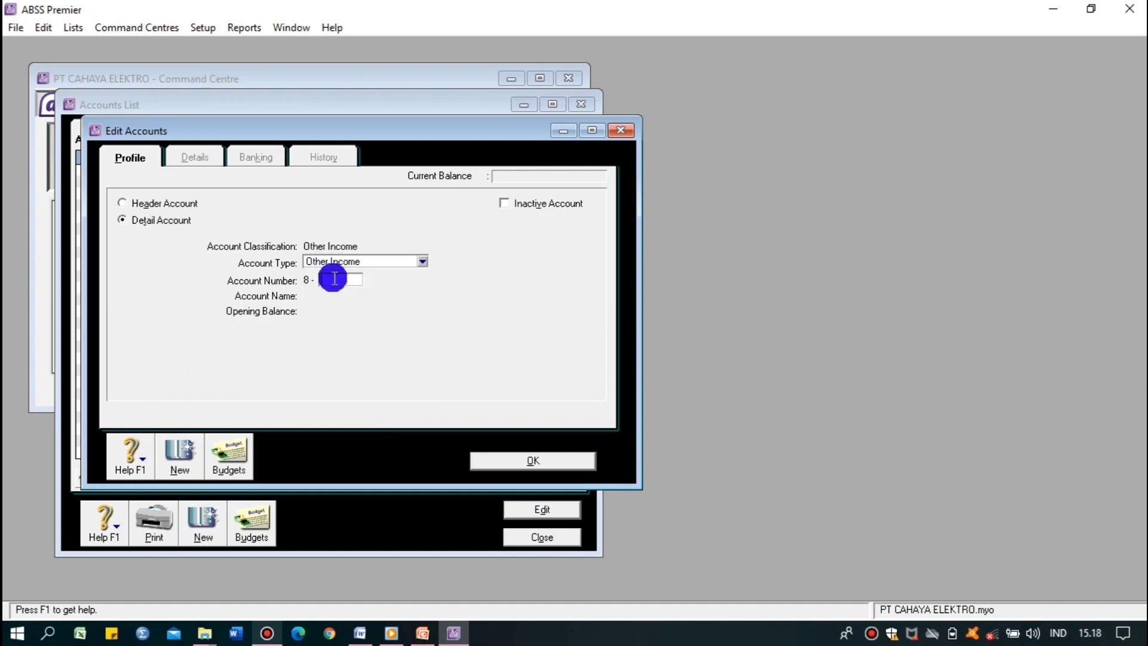
type("2200")
key("Tab")
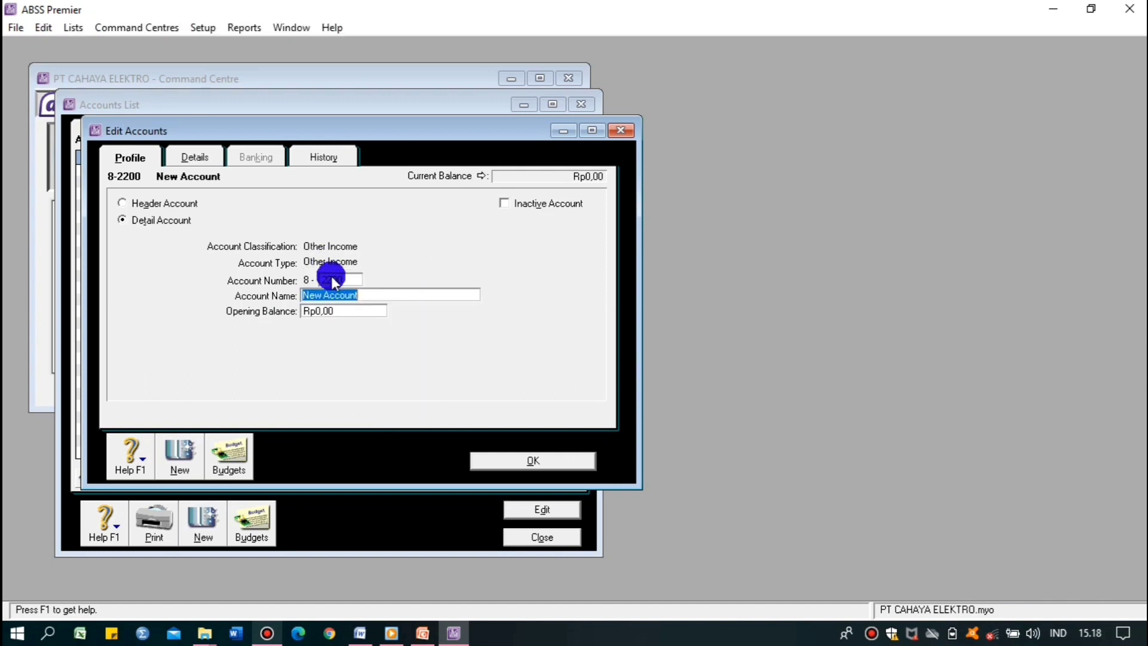
type("Unrealised Gain (Loss) Forex")
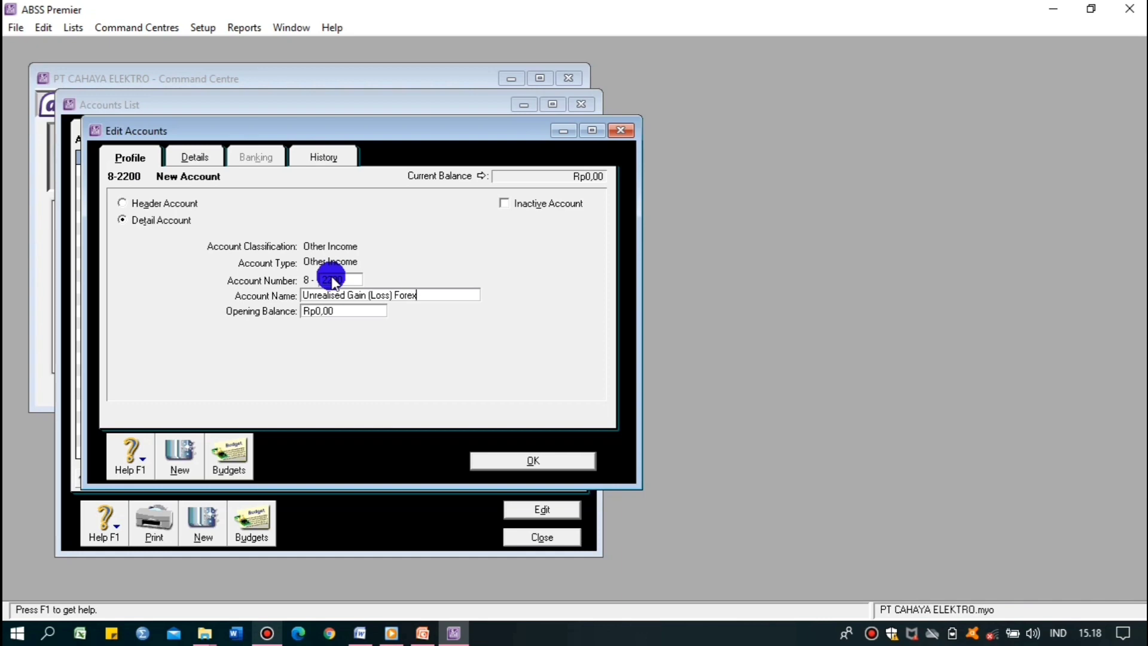
left_click(534, 460)
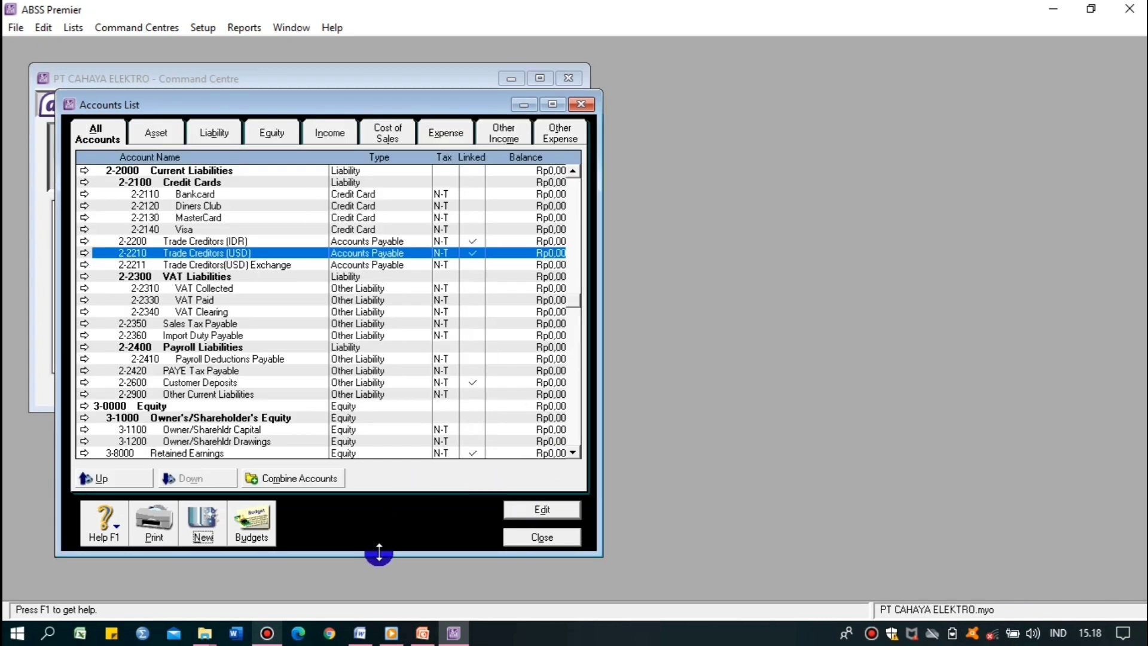
- Enlarge the Accounts List, check its accounts against the new-account table in the PowerPoint slide, and close the list
left_click_drag(379, 552, 392, 590)
left_click(422, 633)
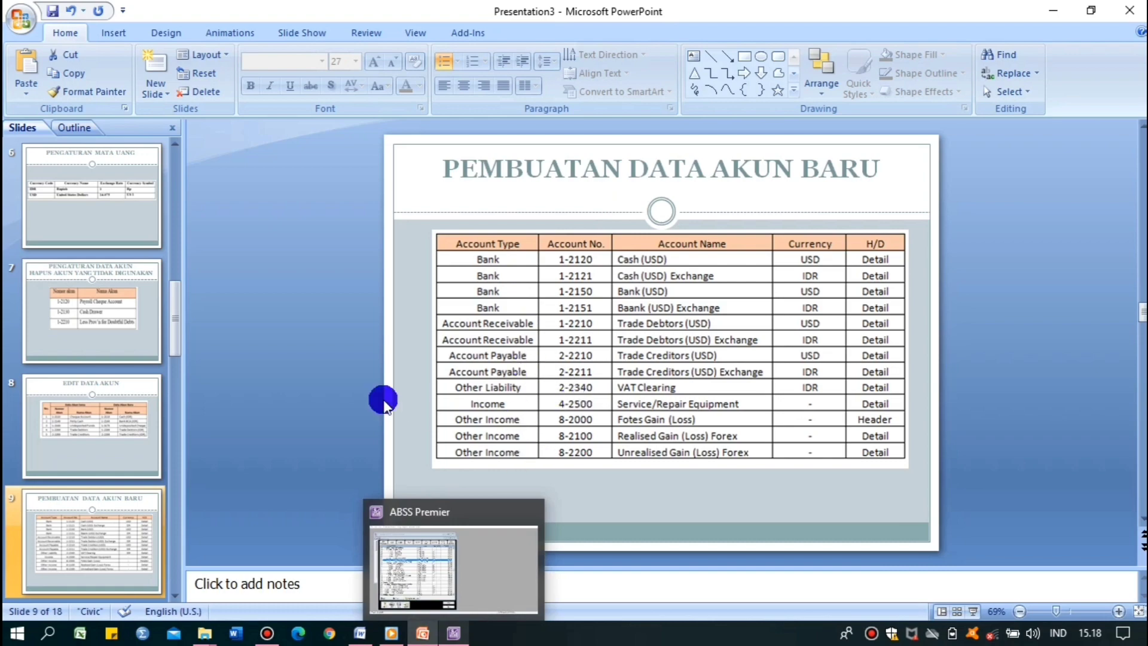
left_click(404, 583)
scroll(574, 173, "up", 5)
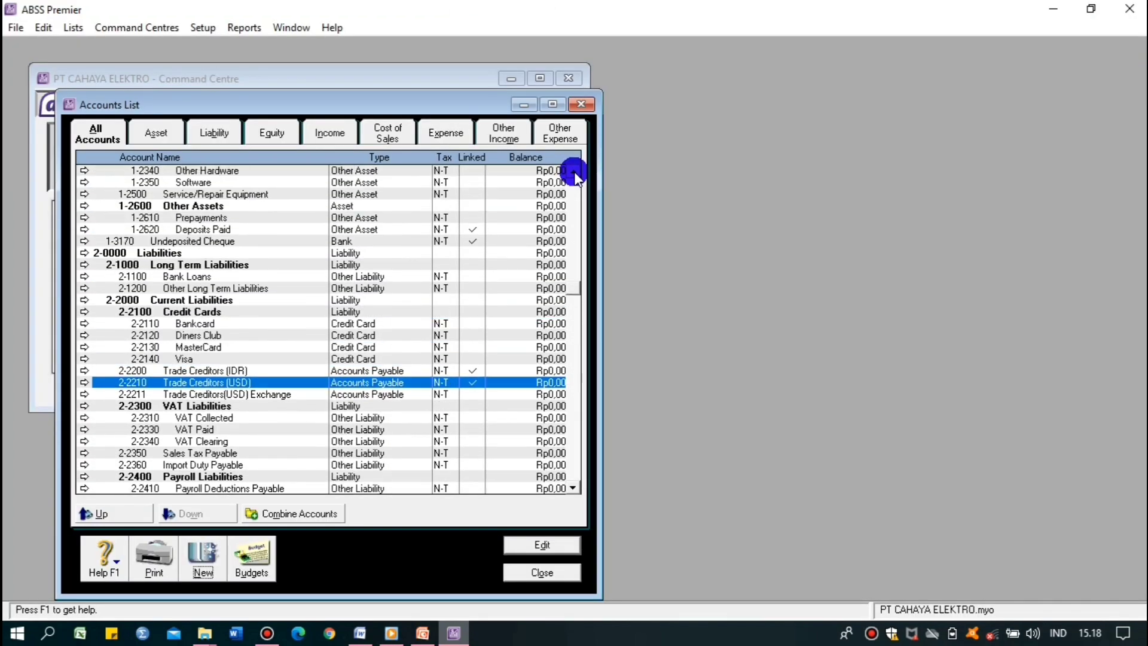
scroll(575, 174, "up", 4)
scroll(577, 485, "down", 4)
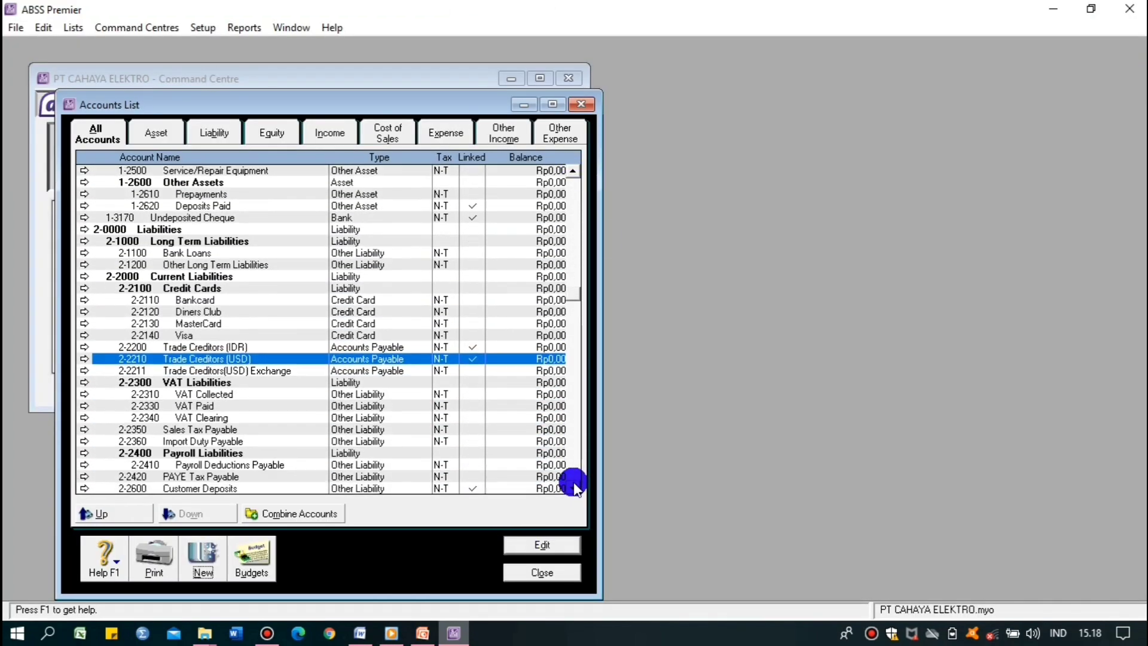
left_click(550, 567)
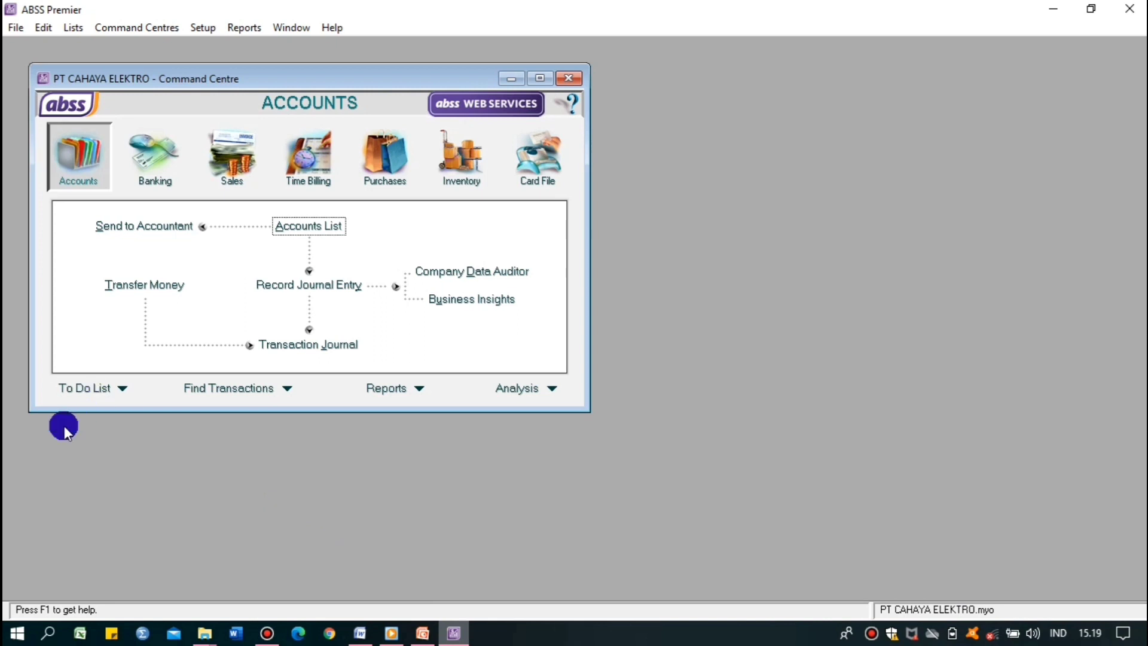
left_click(268, 633)
left_click(740, 118)
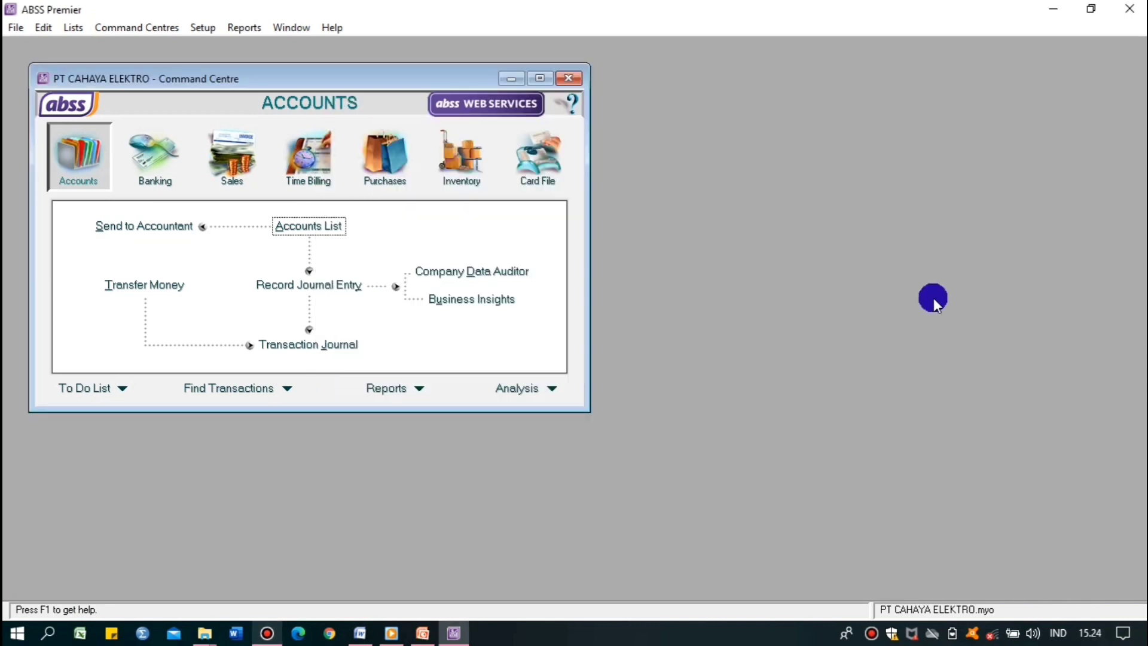
- Switch to PowerPoint to view the "PEMBUATAN LINKED ACCOUNTS" slide, and return to ABSS Premier
left_click(423, 633)
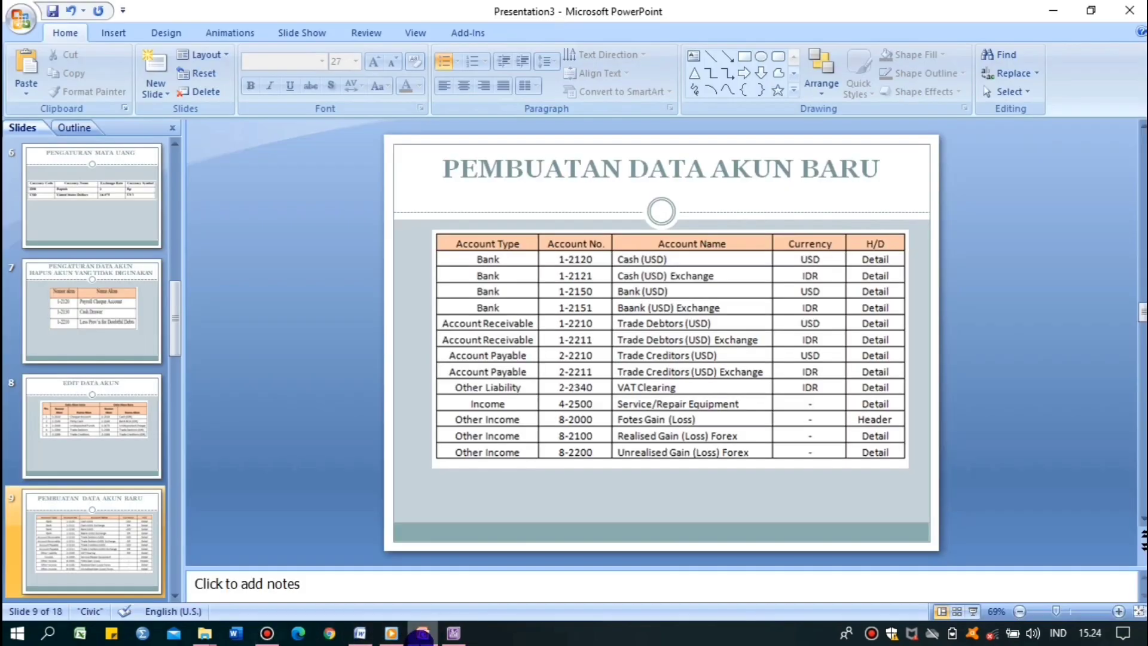
left_click(142, 516)
key("Down")
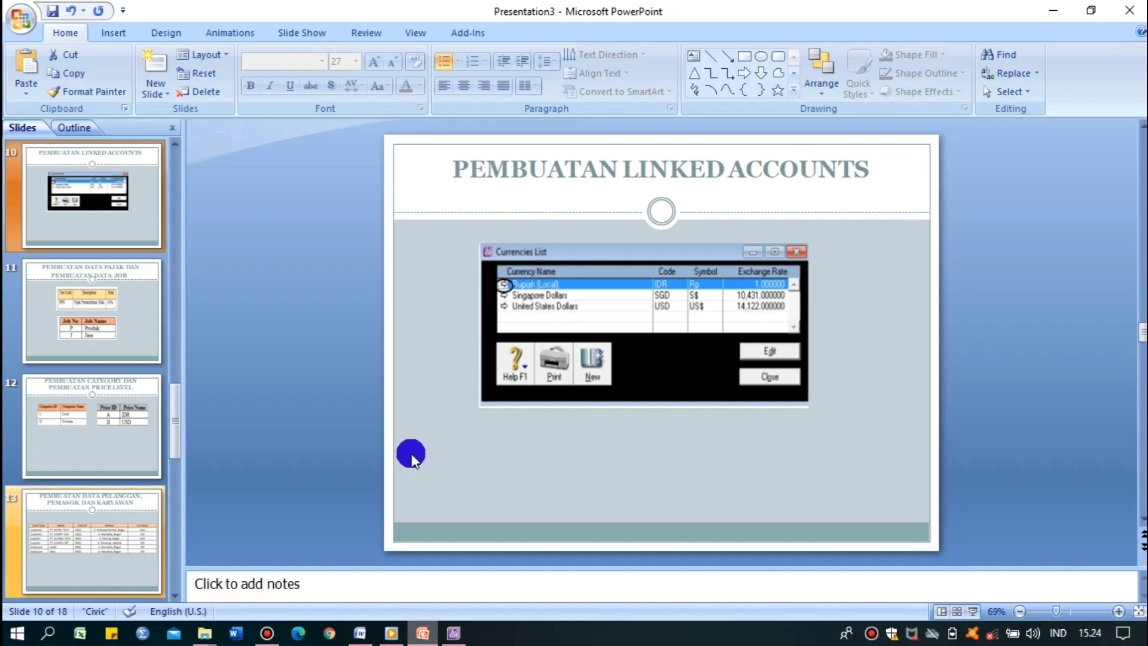
left_click(462, 634)
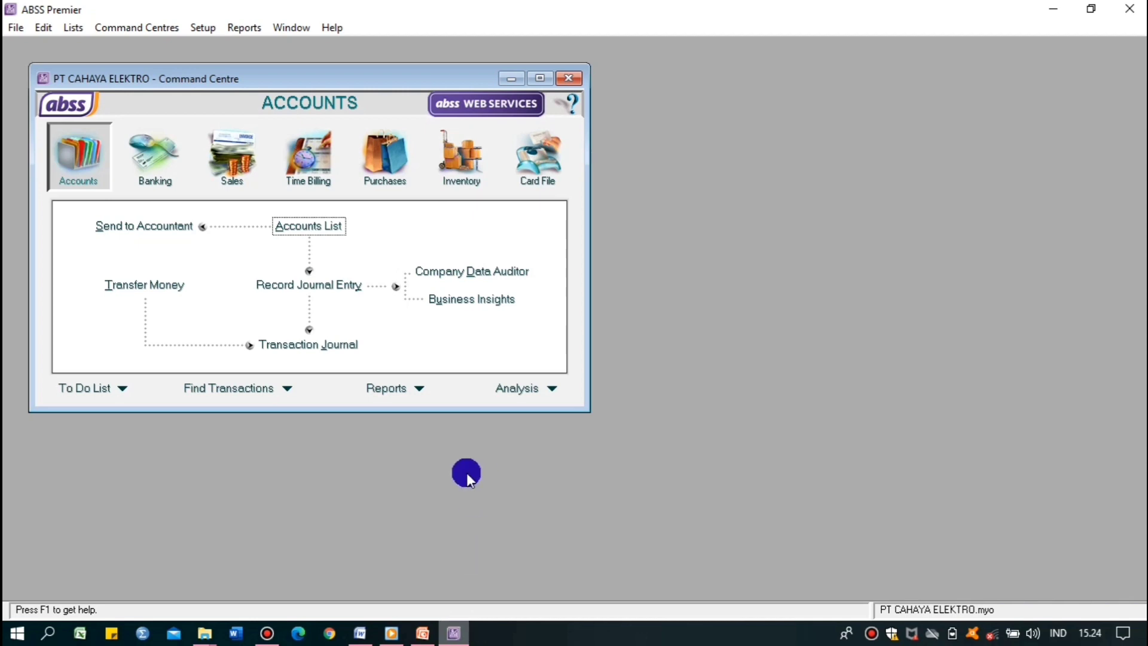
left_click(423, 633)
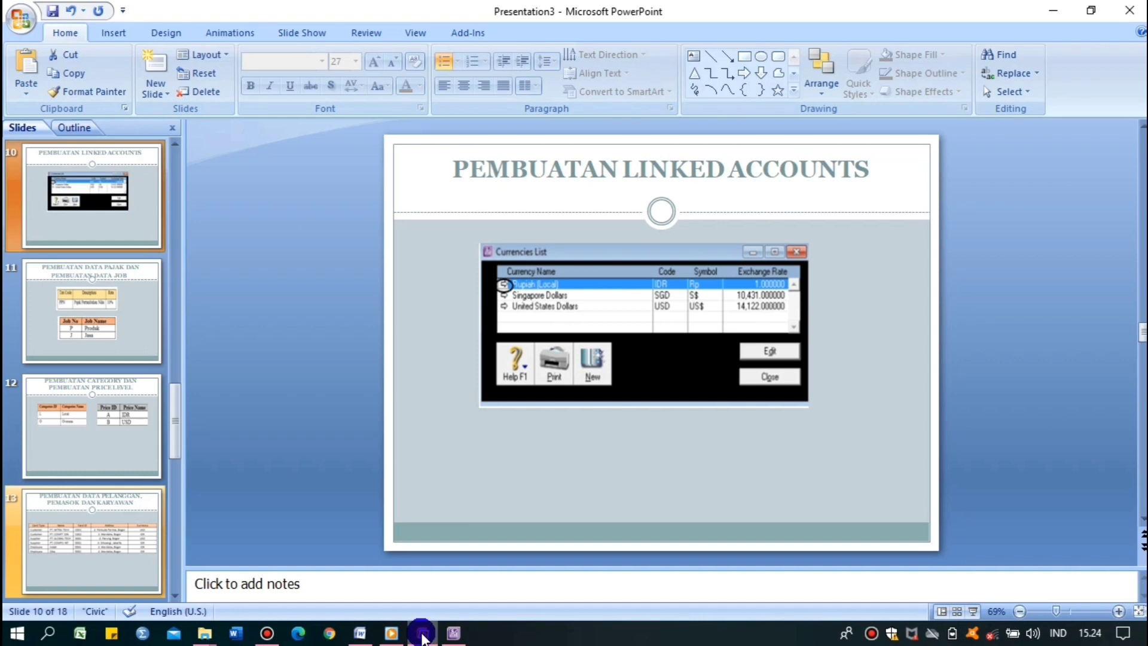
left_click(423, 636)
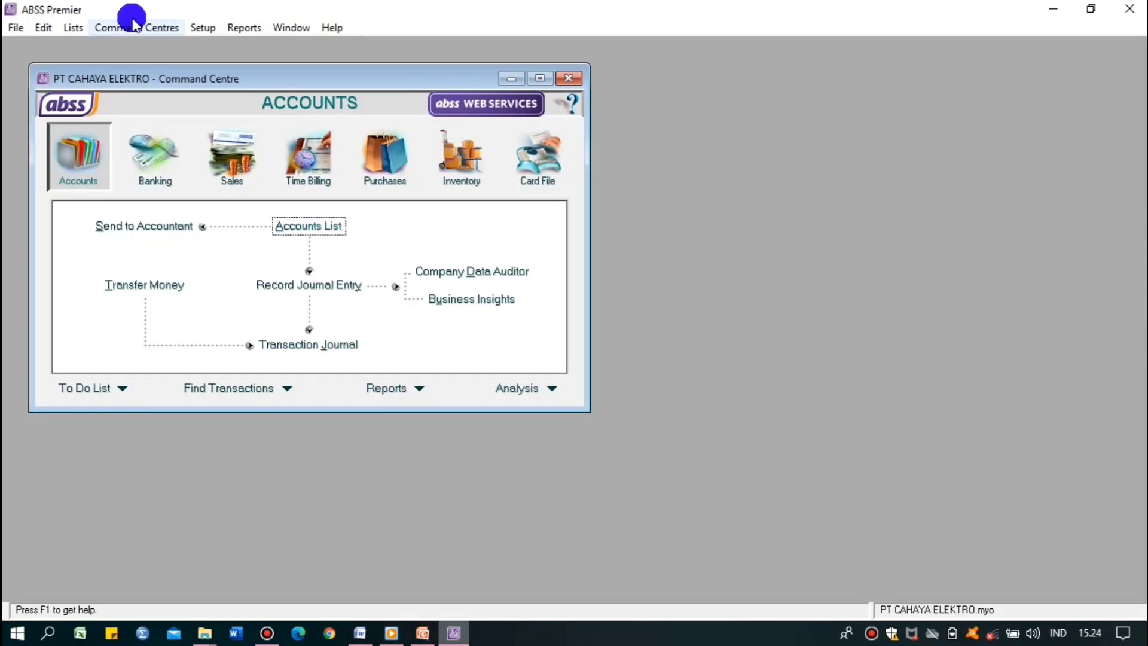
- Open the Rupiah record from the Currencies List and review its receivable and payable linked accounts
left_click(73, 27)
left_click(135, 305)
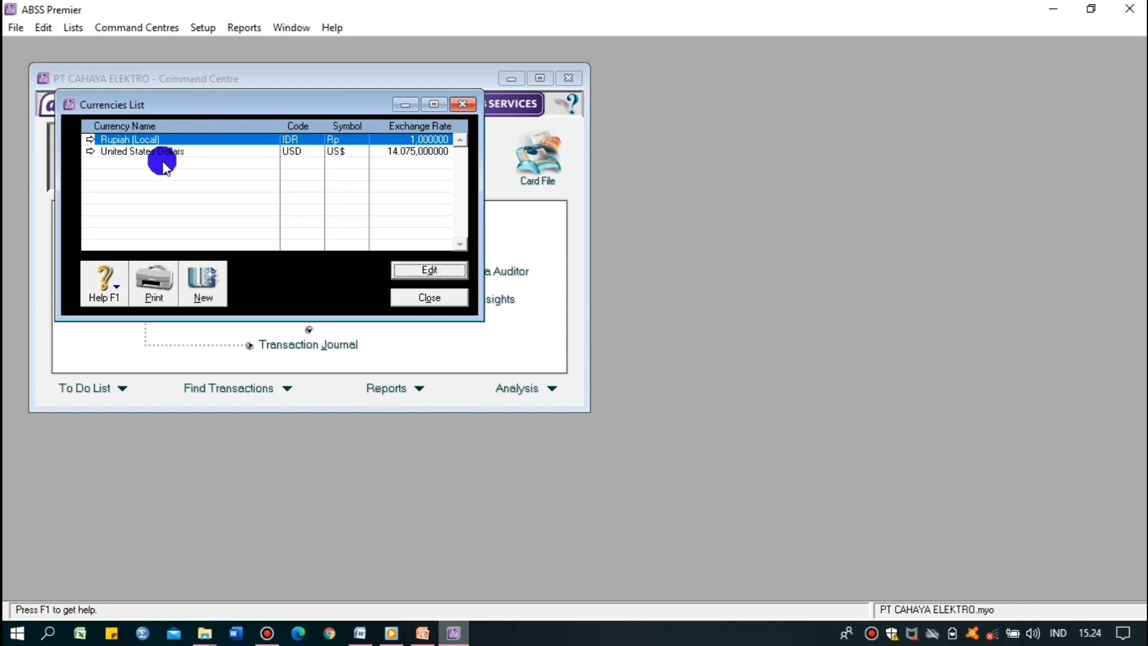
left_click(423, 634)
left_click(454, 634)
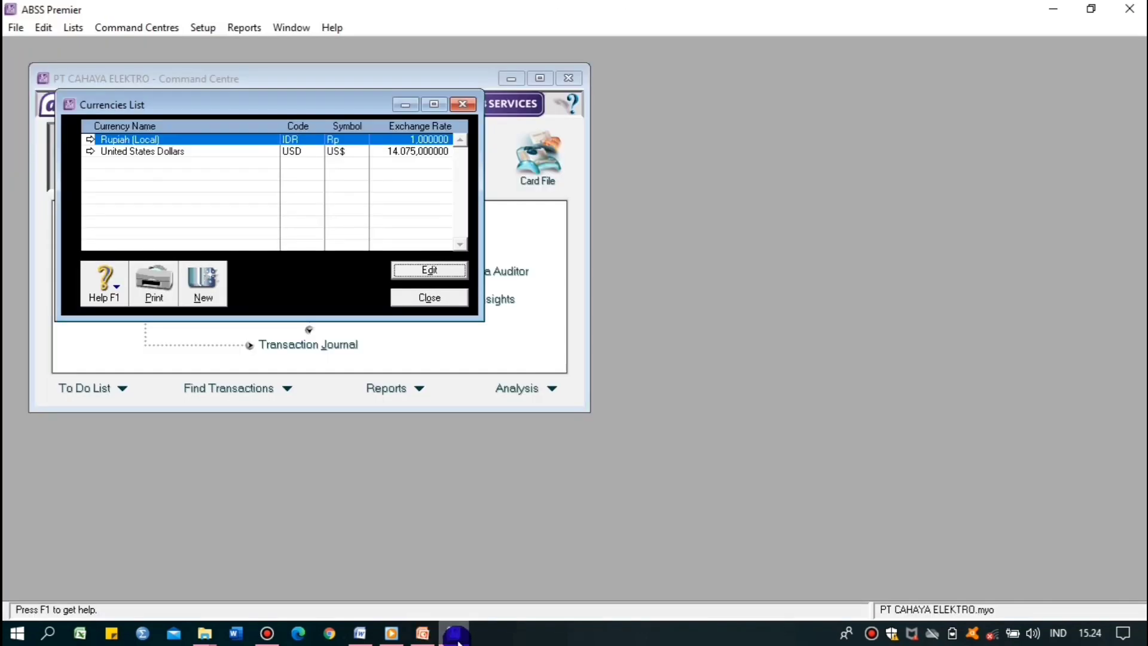
left_click(458, 270)
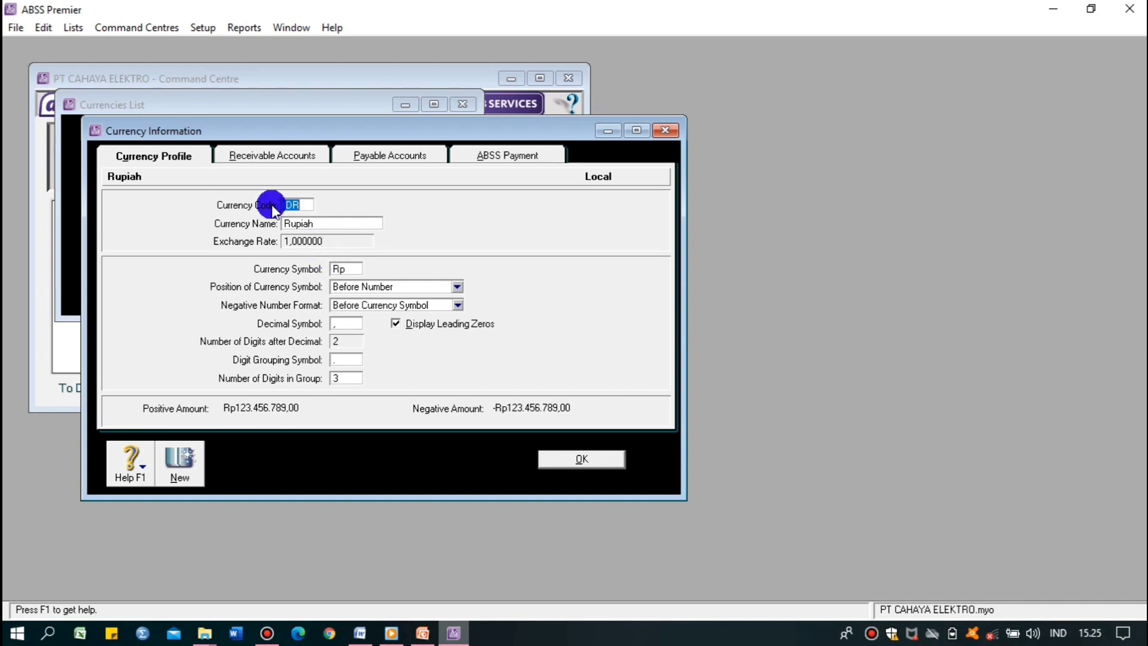
left_click(237, 157)
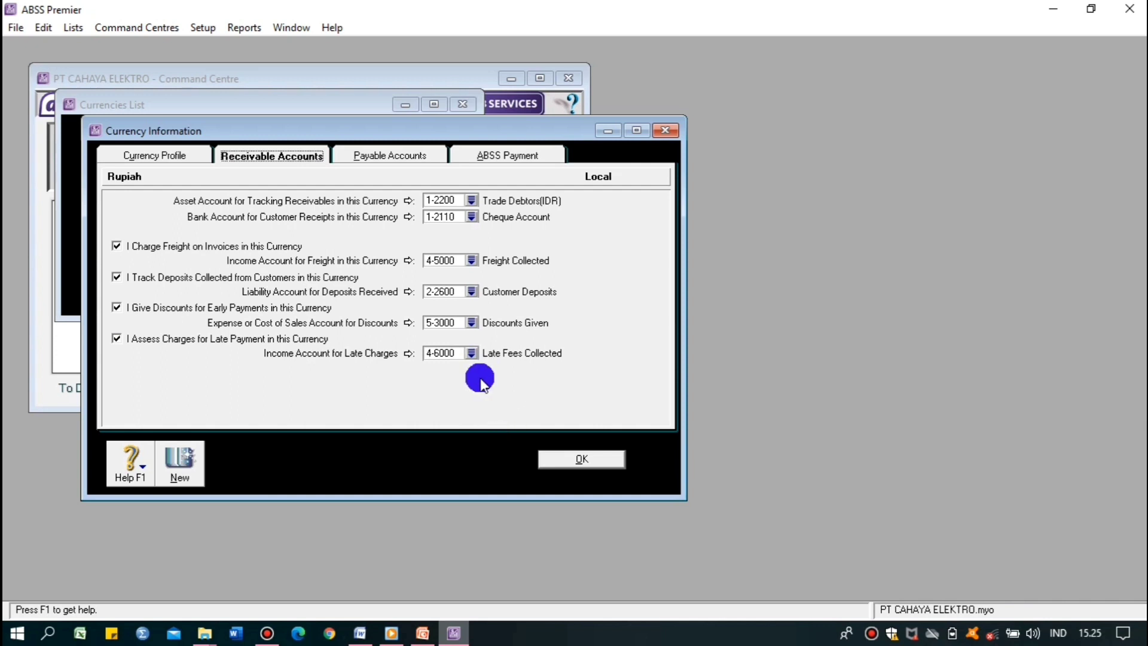
left_click(386, 153)
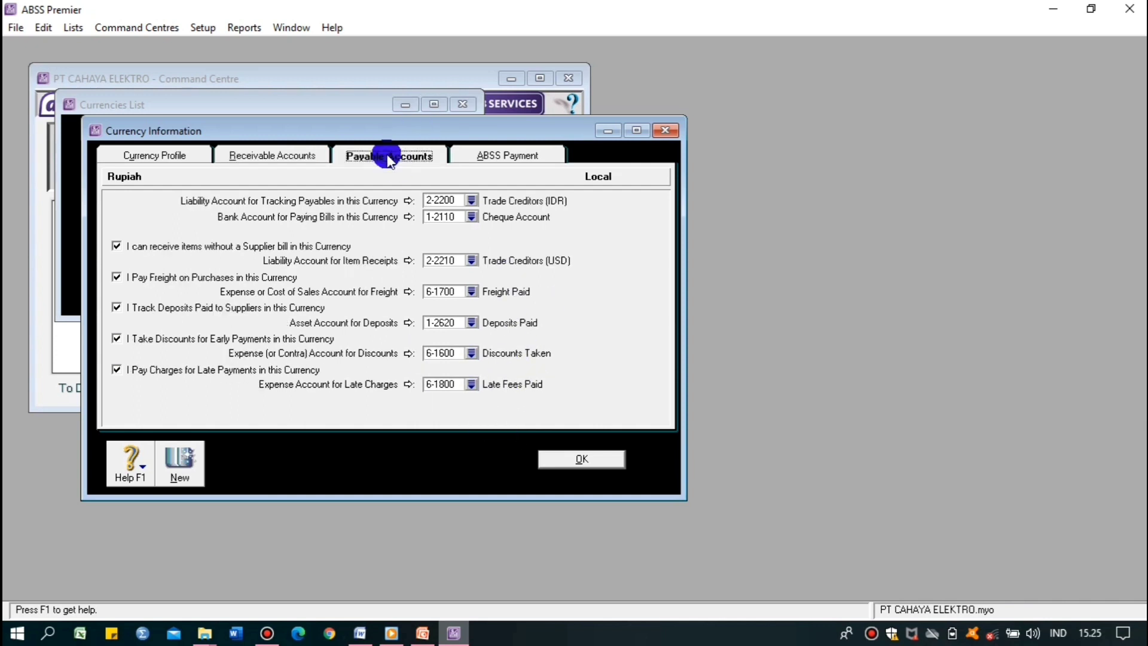
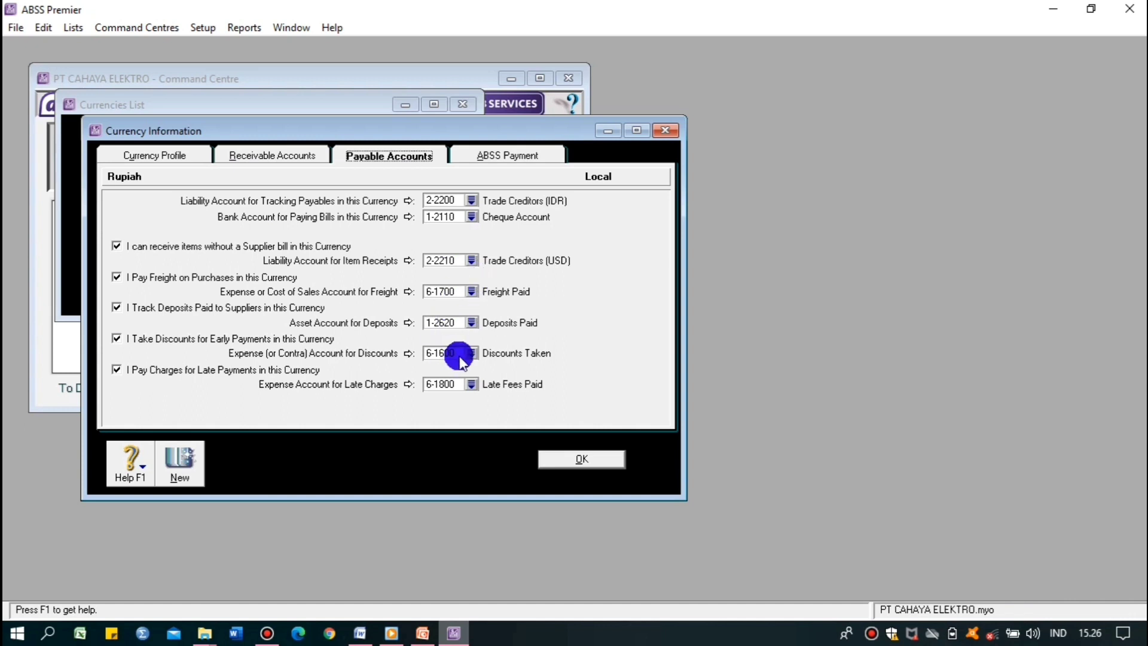
left_click(569, 459)
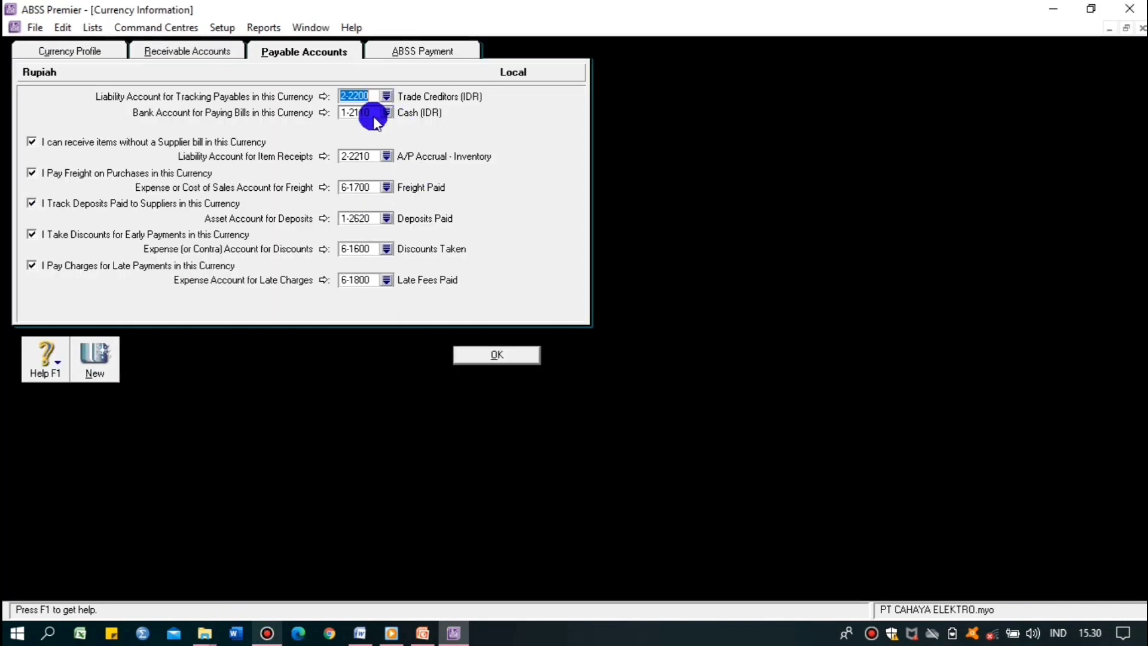
left_click(479, 355)
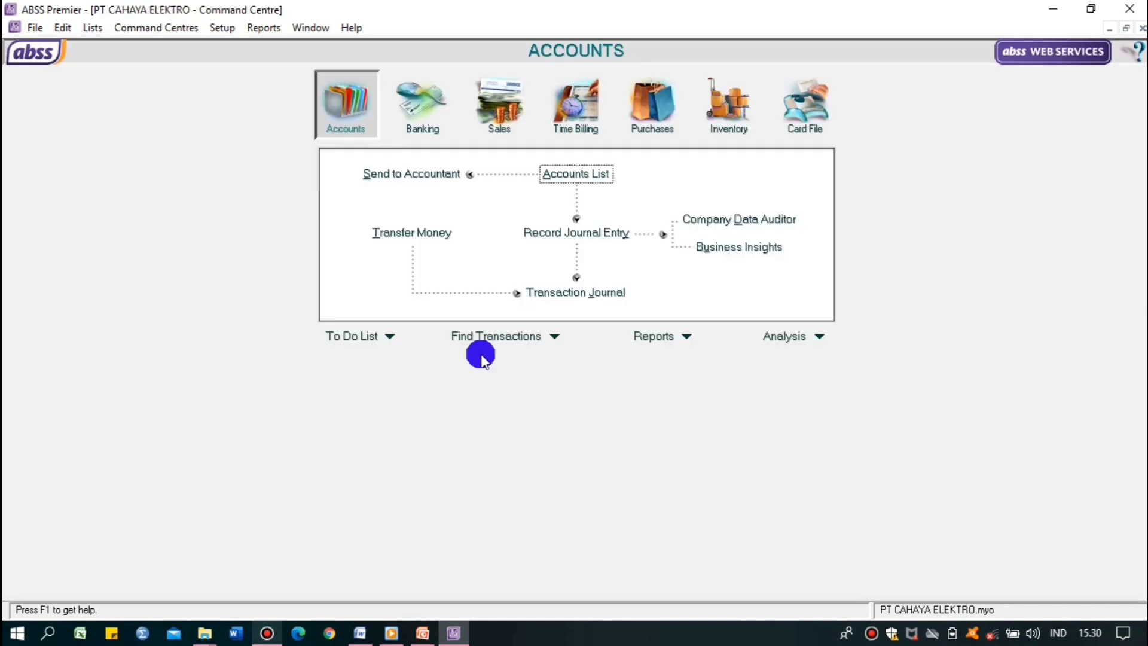
- Open the United States Dollars record from the Currencies List and restore its window from full size
left_click(90, 26)
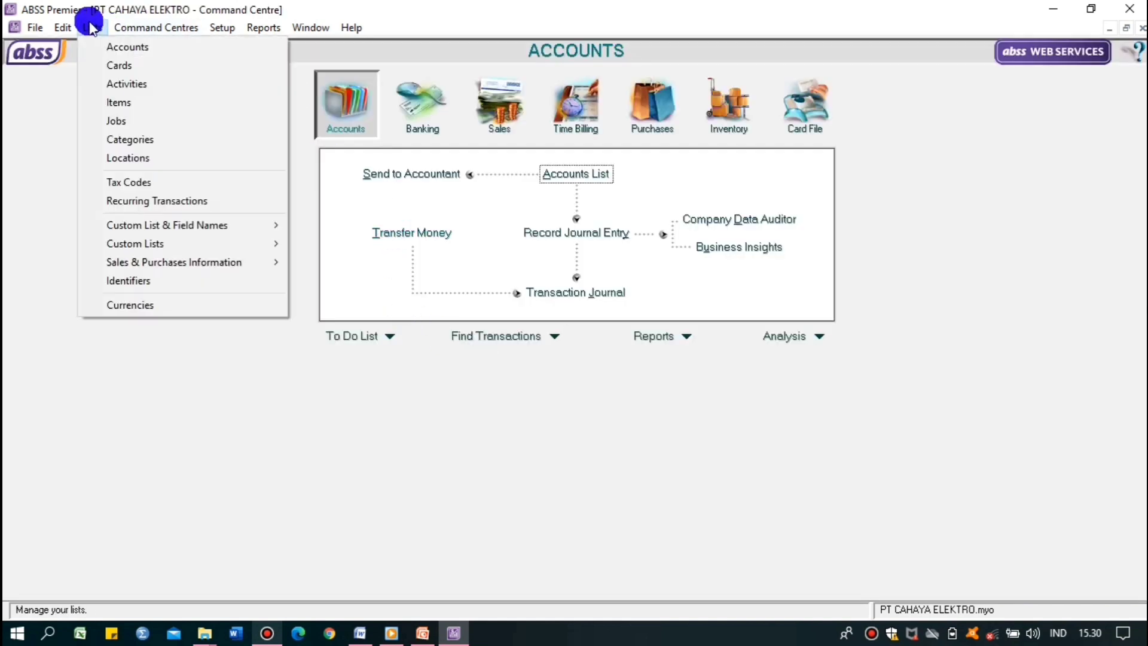
mouse_move(35, 28)
mouse_move(90, 26)
left_click(131, 306)
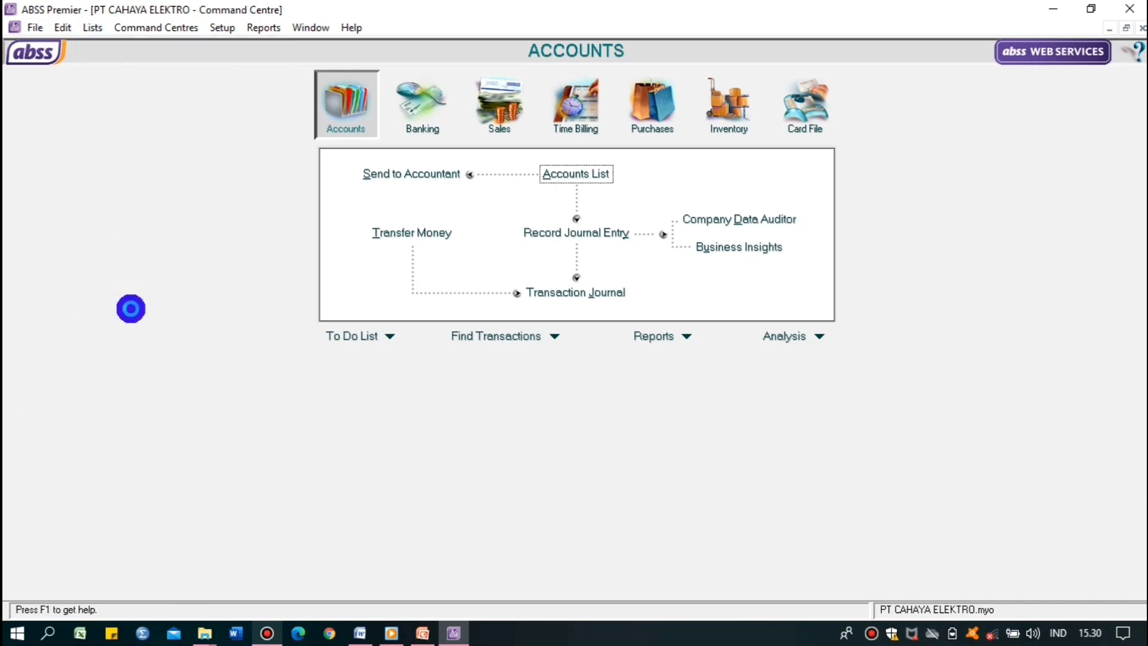
double_click(126, 74)
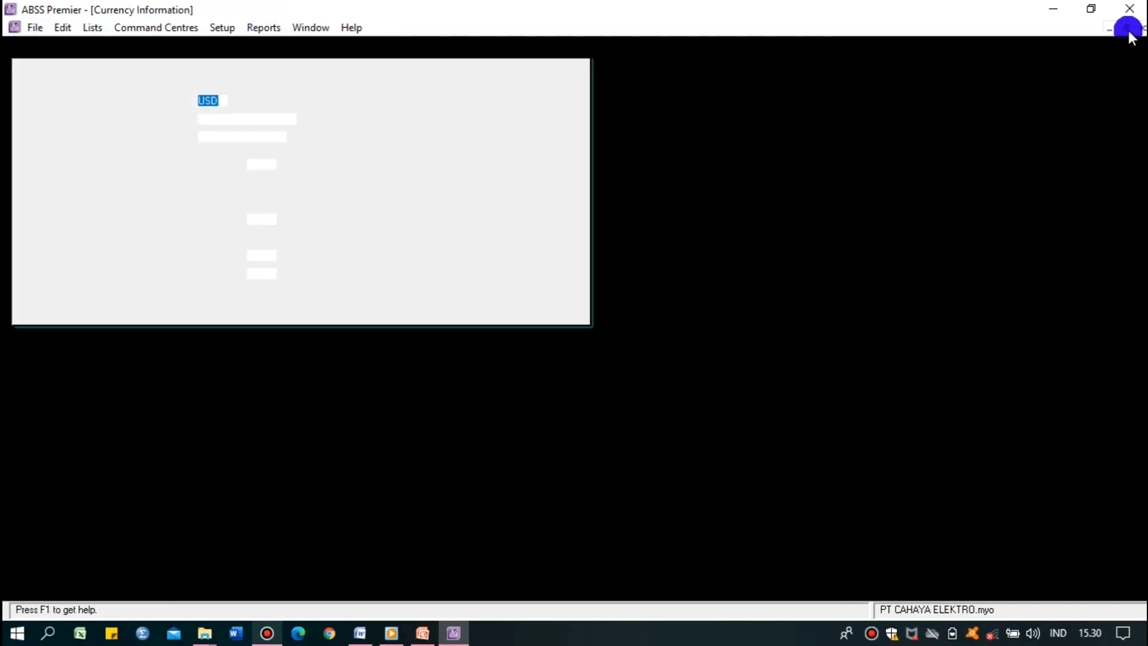
left_click(1128, 28)
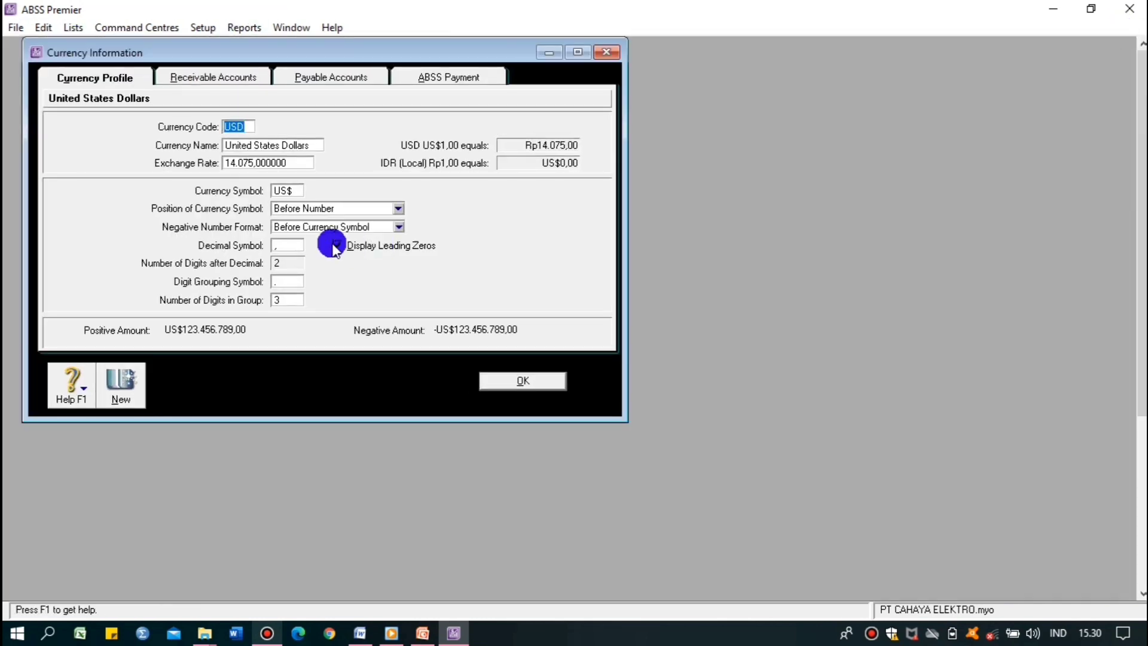
- Link the US dollar asset account for tracking receivables to 1-2210 Trade Debtors (USD)
left_click(213, 78)
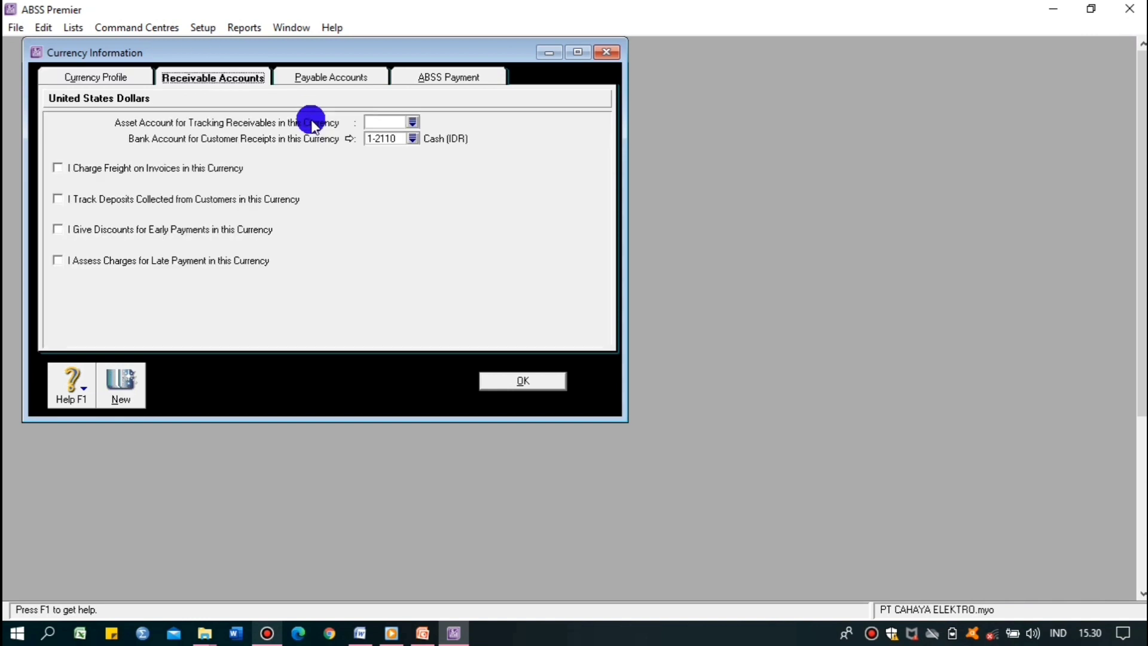
left_click(413, 123)
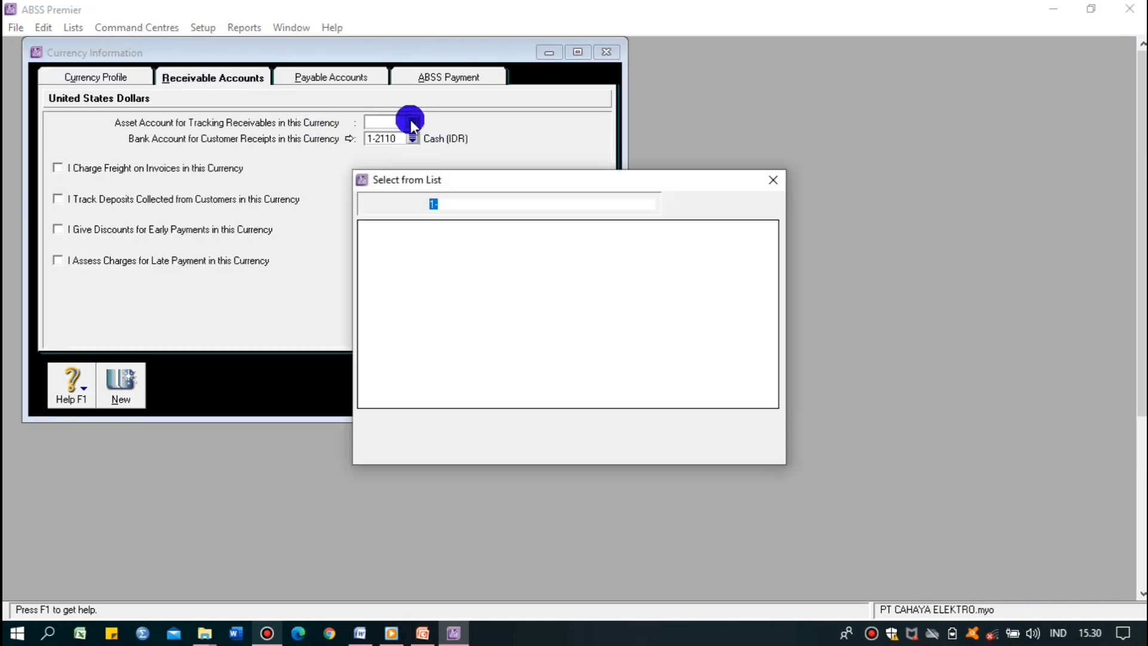
left_click(451, 200)
type("2210")
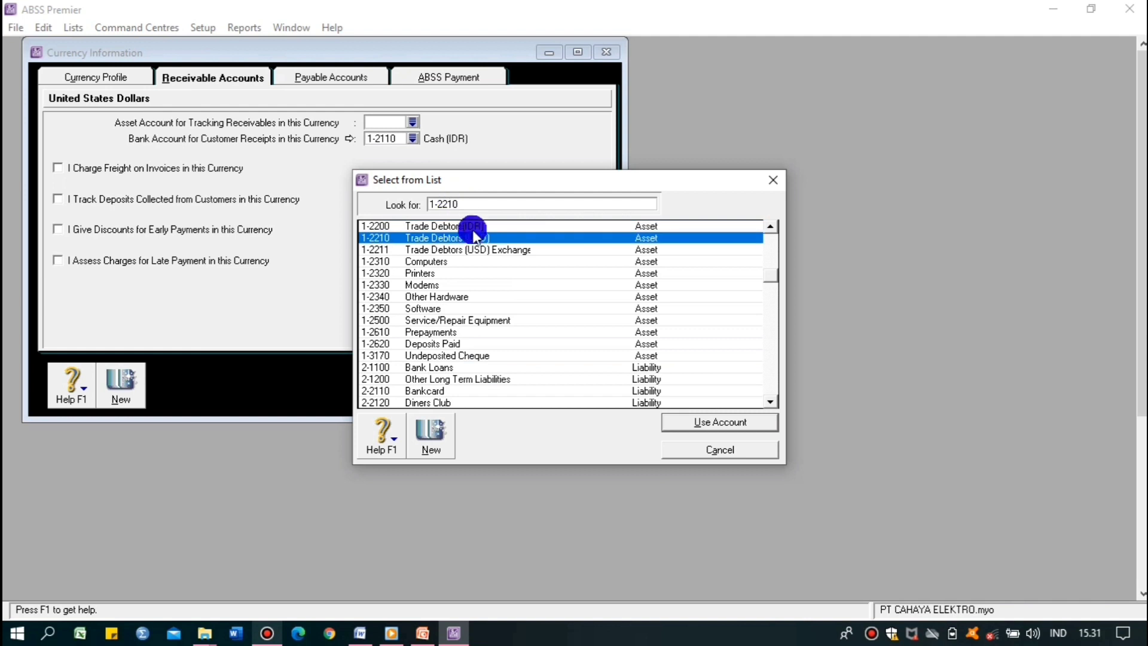
double_click(479, 239)
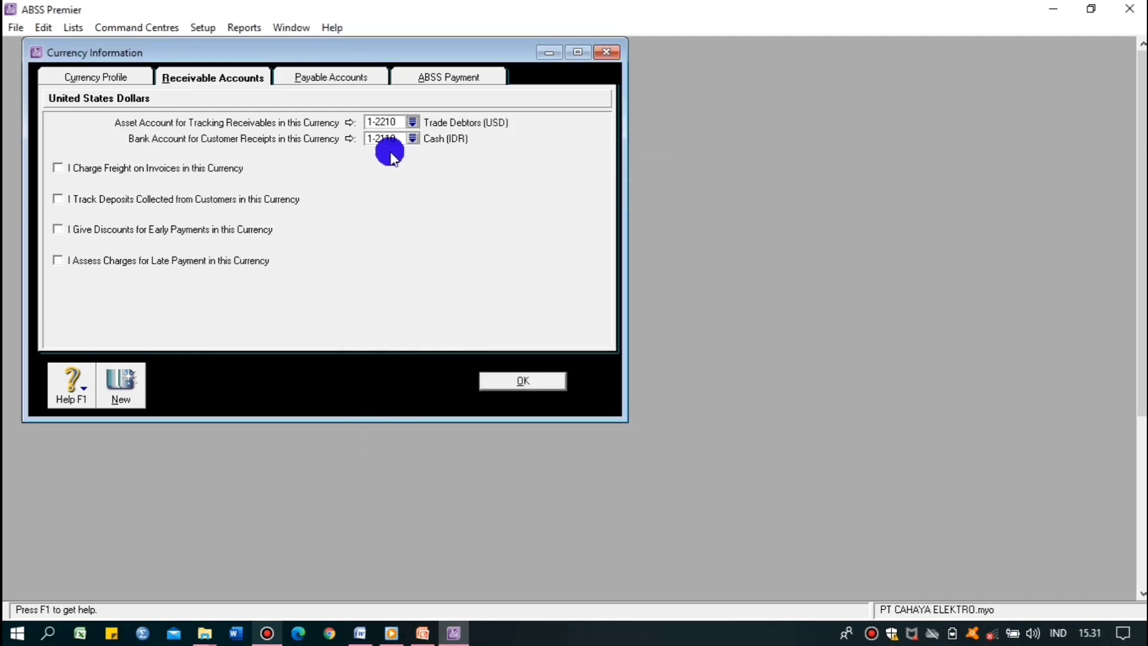
- Enable freight charges, customer deposits, early payment discounts and late payment charges for US dollar receivables
left_click(58, 168)
left_click(57, 199)
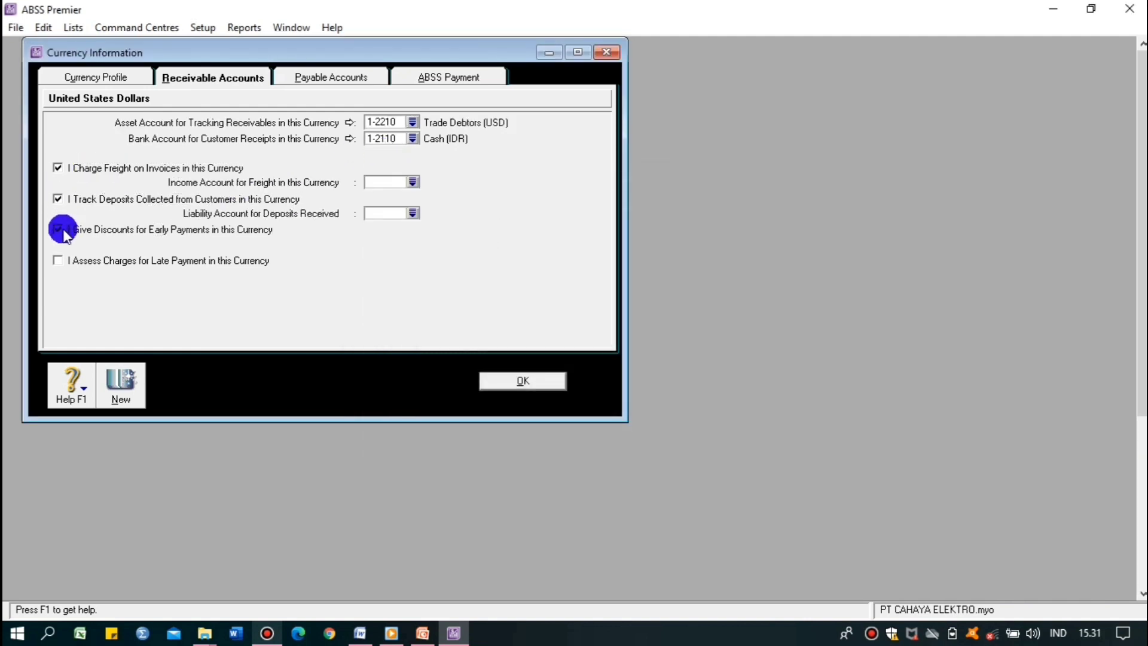
left_click(57, 230)
left_click(58, 260)
- Link the receivables freight income account to 4-5000 Freight Collected and the deposits received account to 2-2600 Customer Deposits
left_click(413, 182)
type("4-")
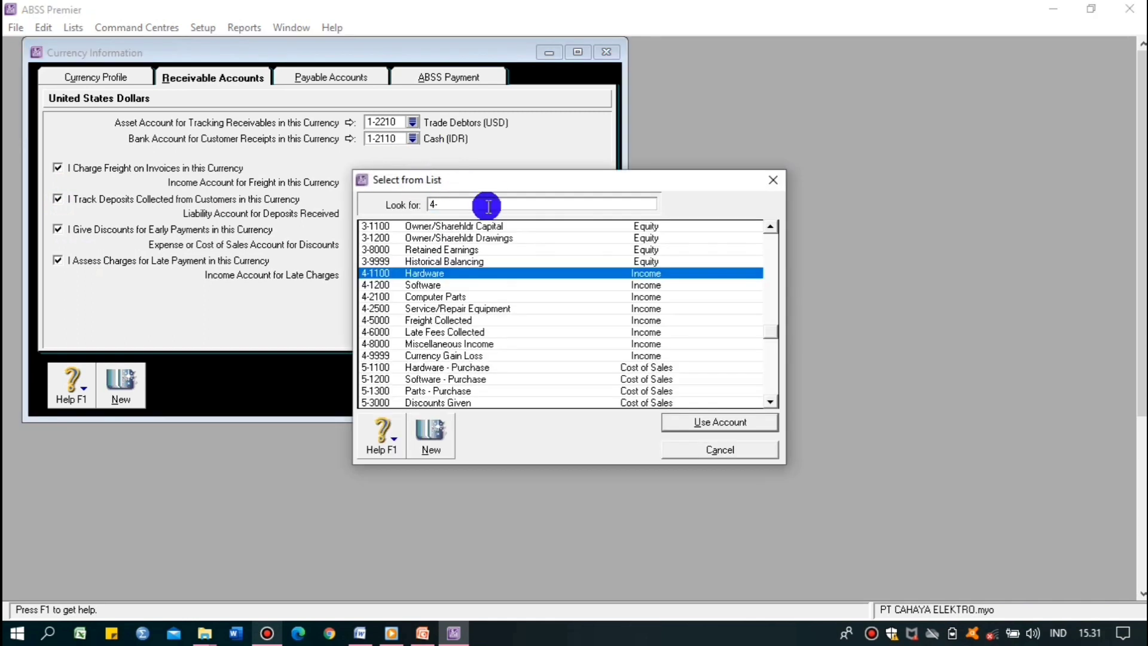
type("5000")
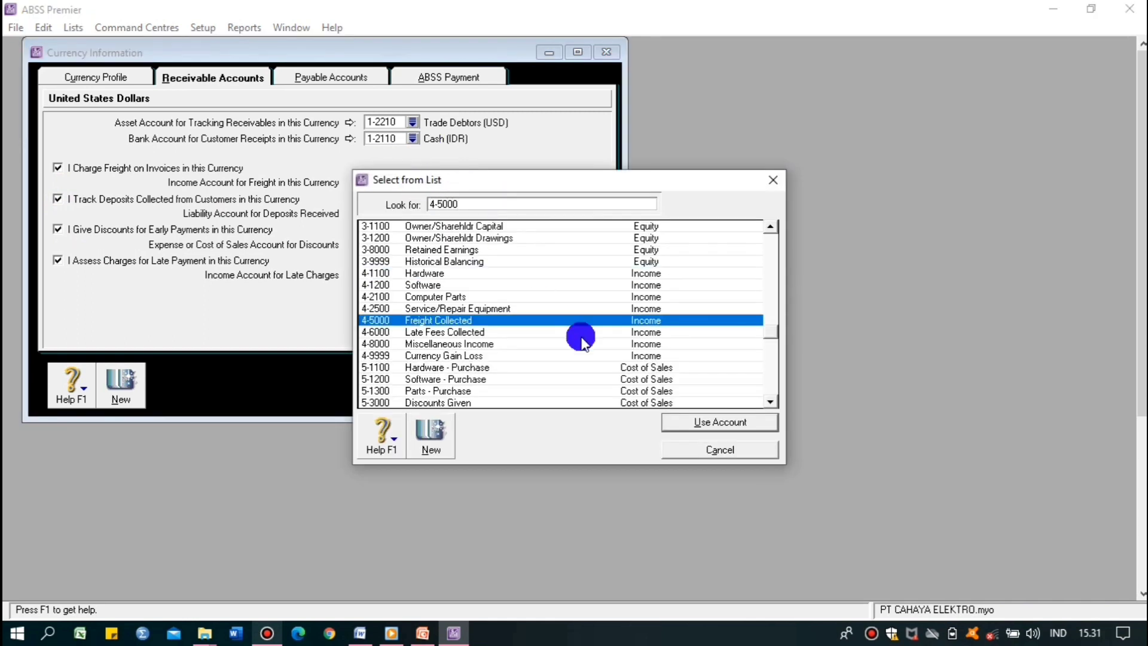
left_click(688, 421)
left_click(419, 213)
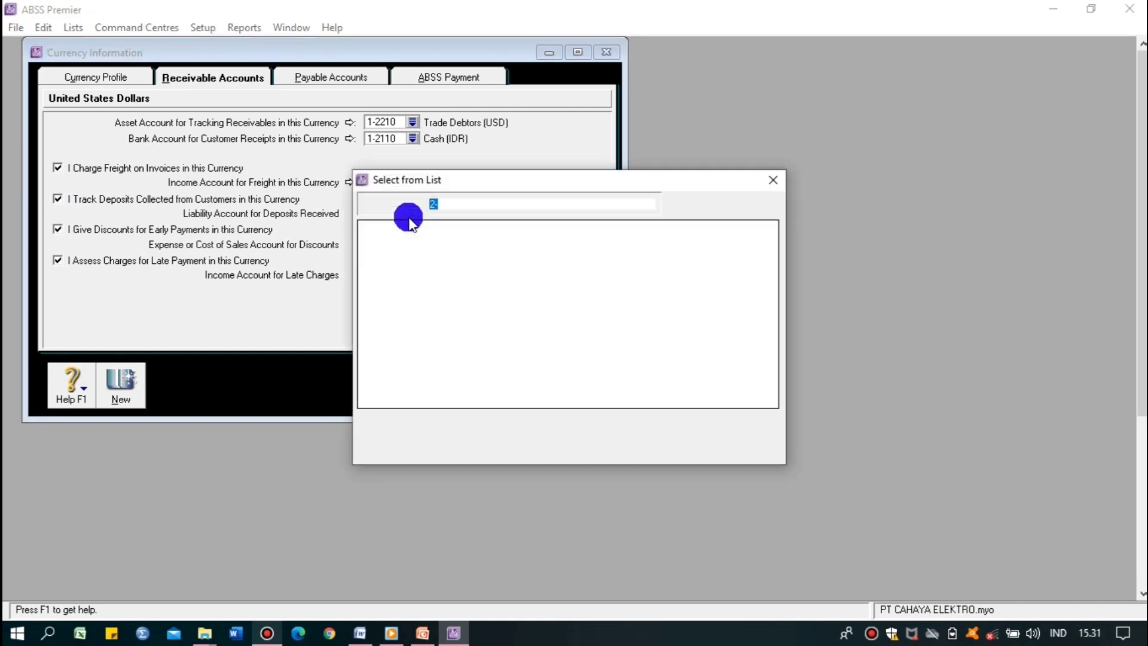
type("2-")
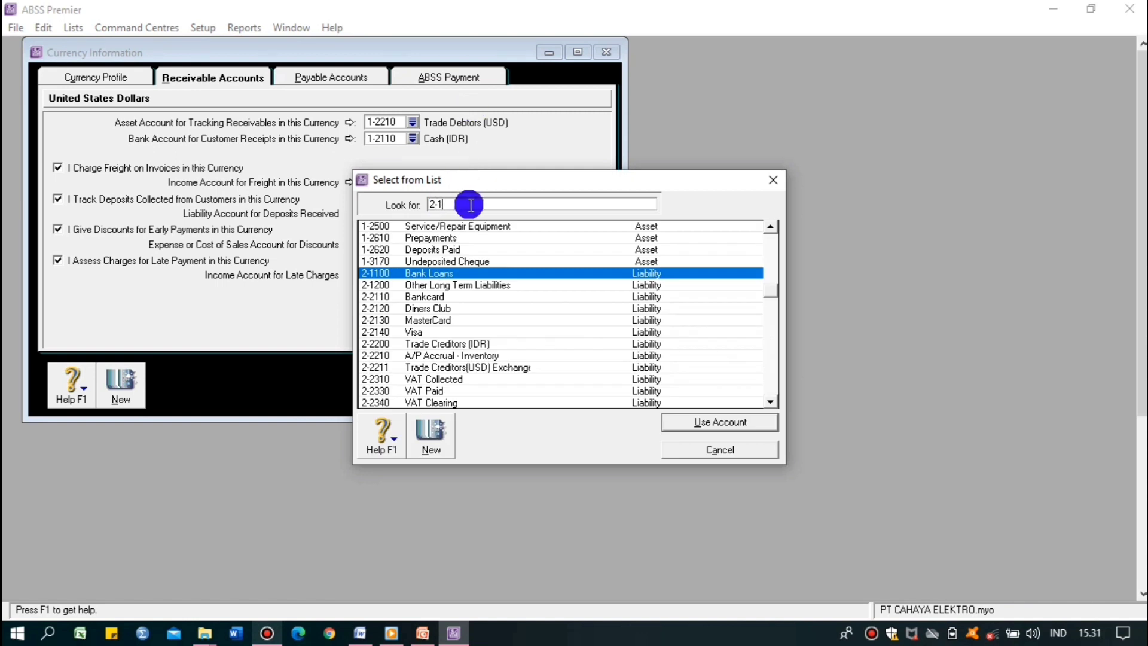
type("2600")
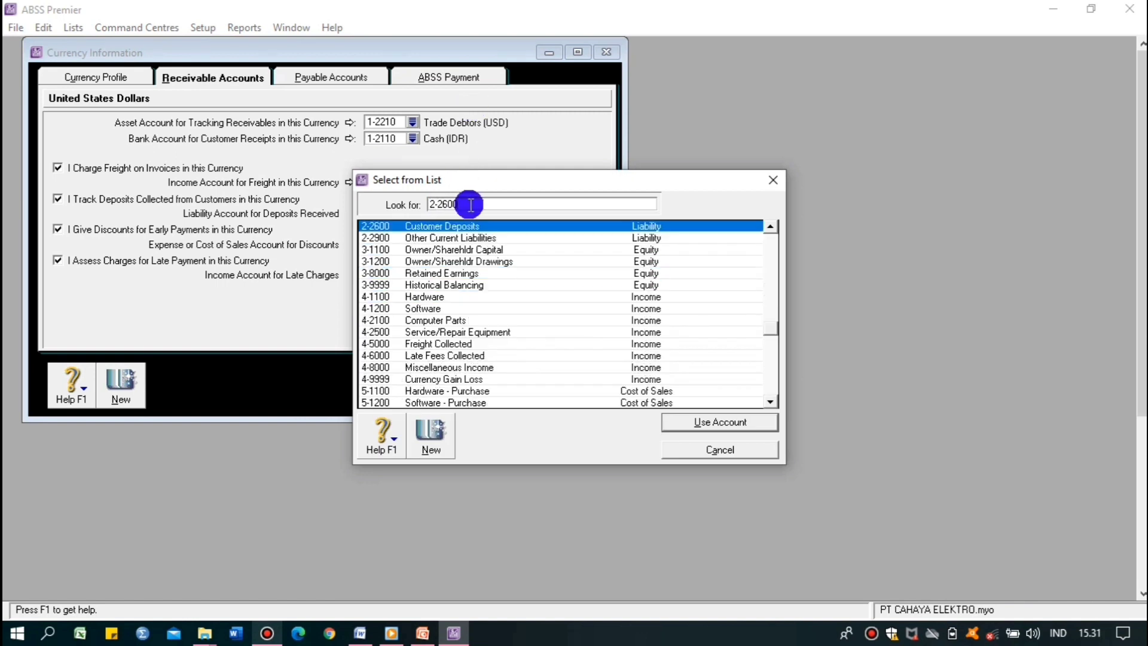
left_click(711, 432)
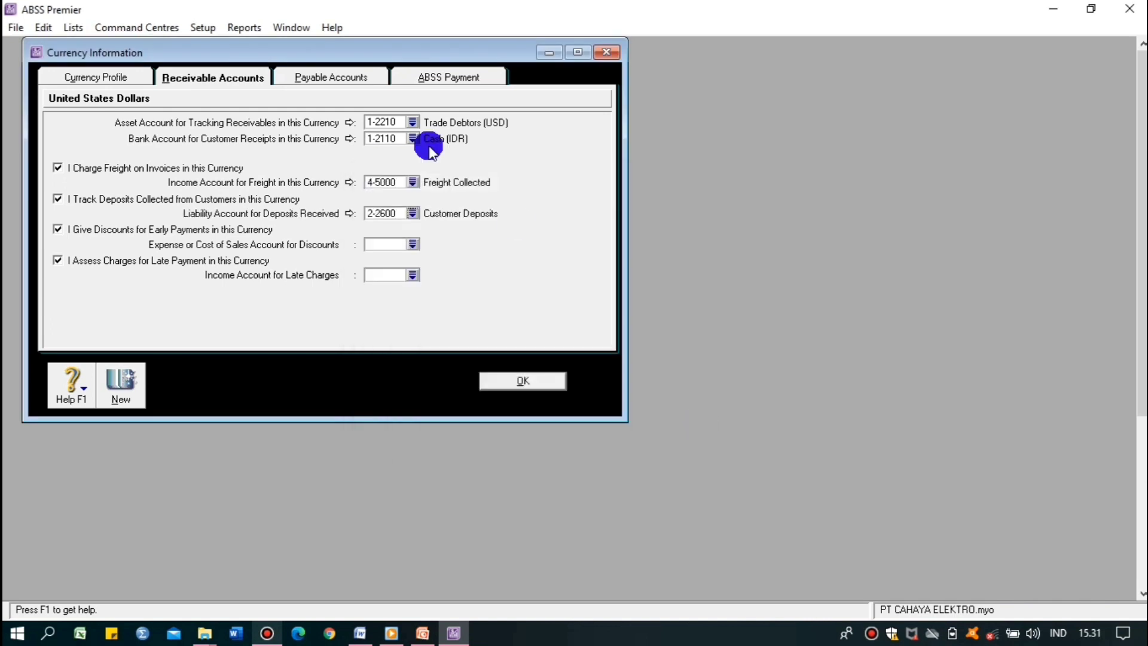
- Link the receivables discounts account to 5-3000 Discounts Given and the late charges income account to 4-6000 Late Fees Collected
left_click(417, 244)
left_click(463, 205)
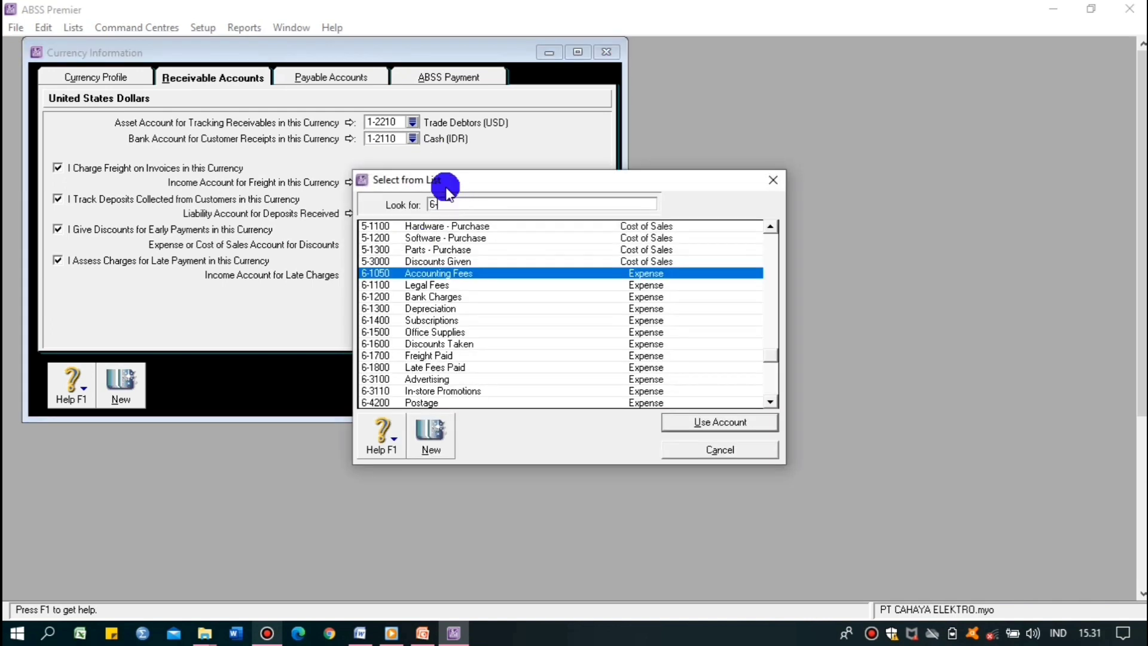
type("5-300")
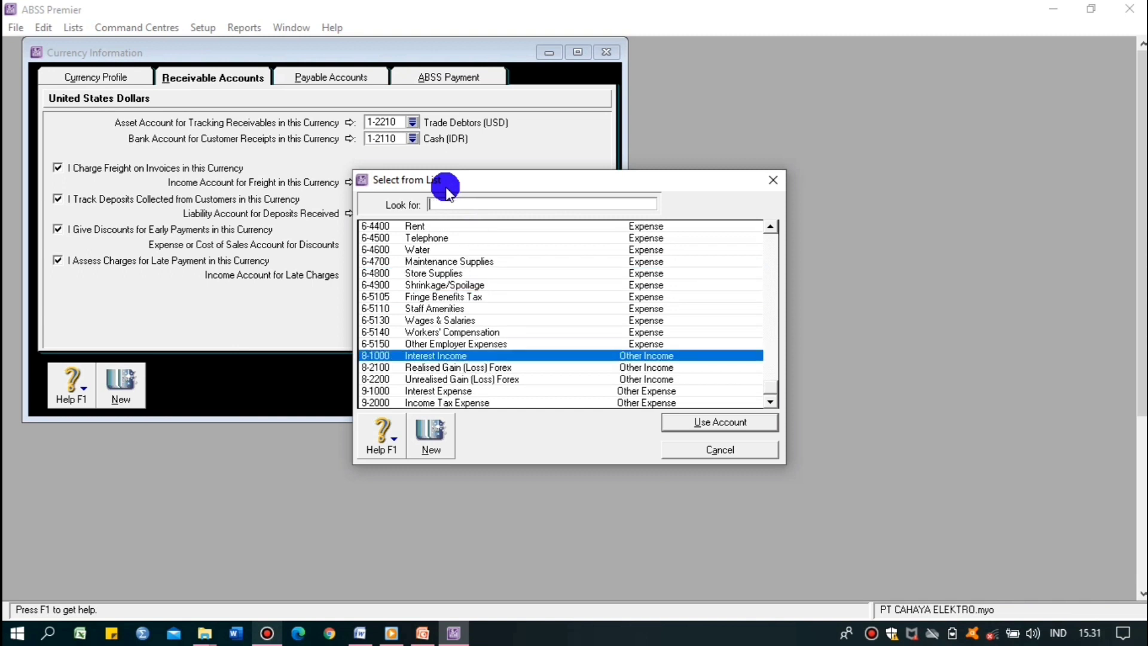
type("5-300")
left_click(727, 423)
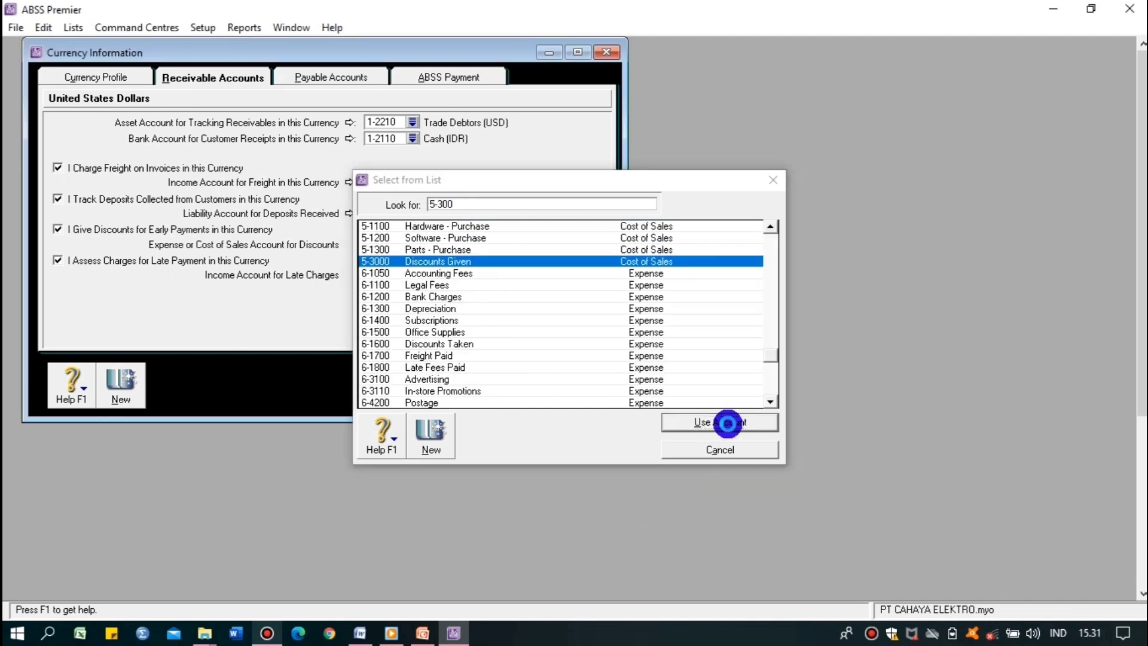
left_click(412, 275)
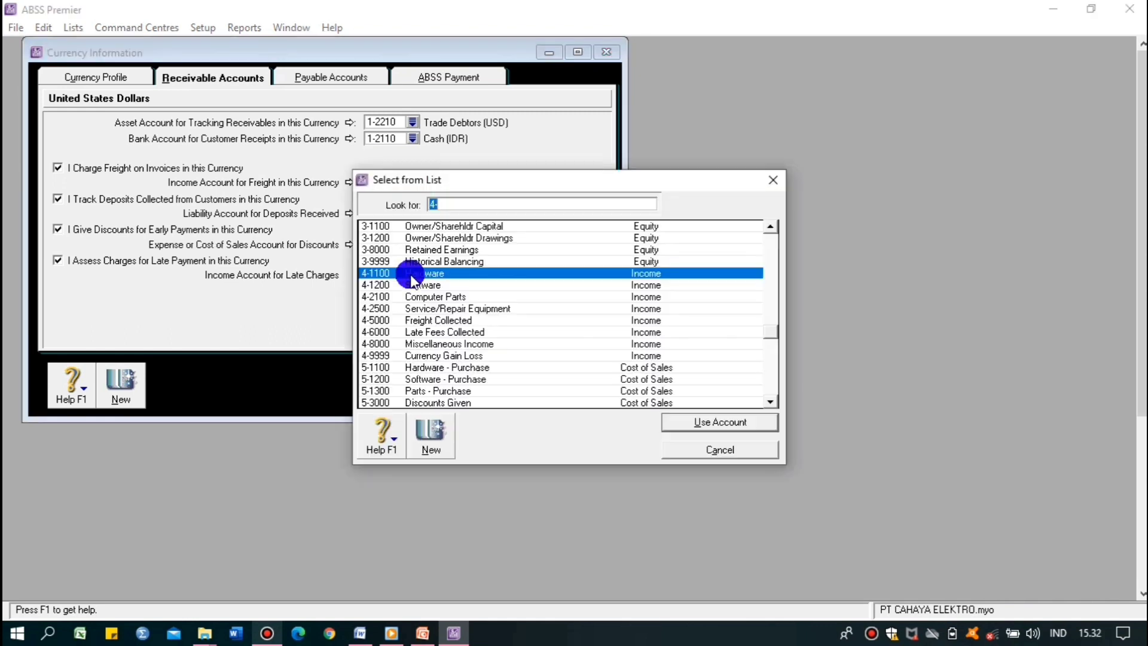
type("4-")
left_click(424, 331)
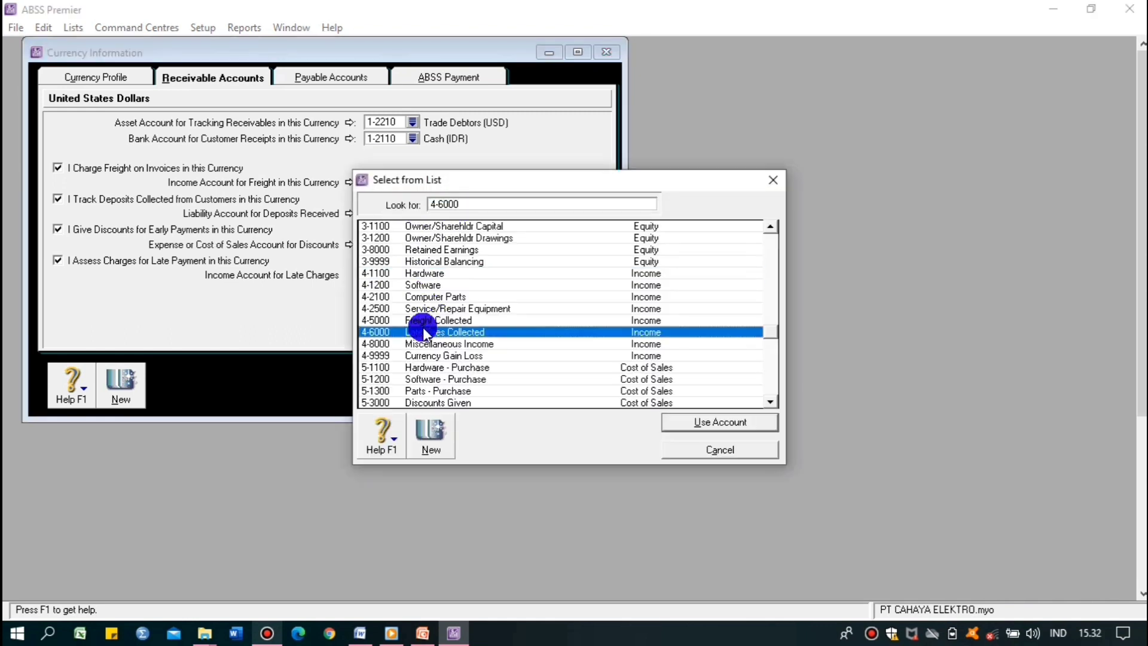
left_click(682, 426)
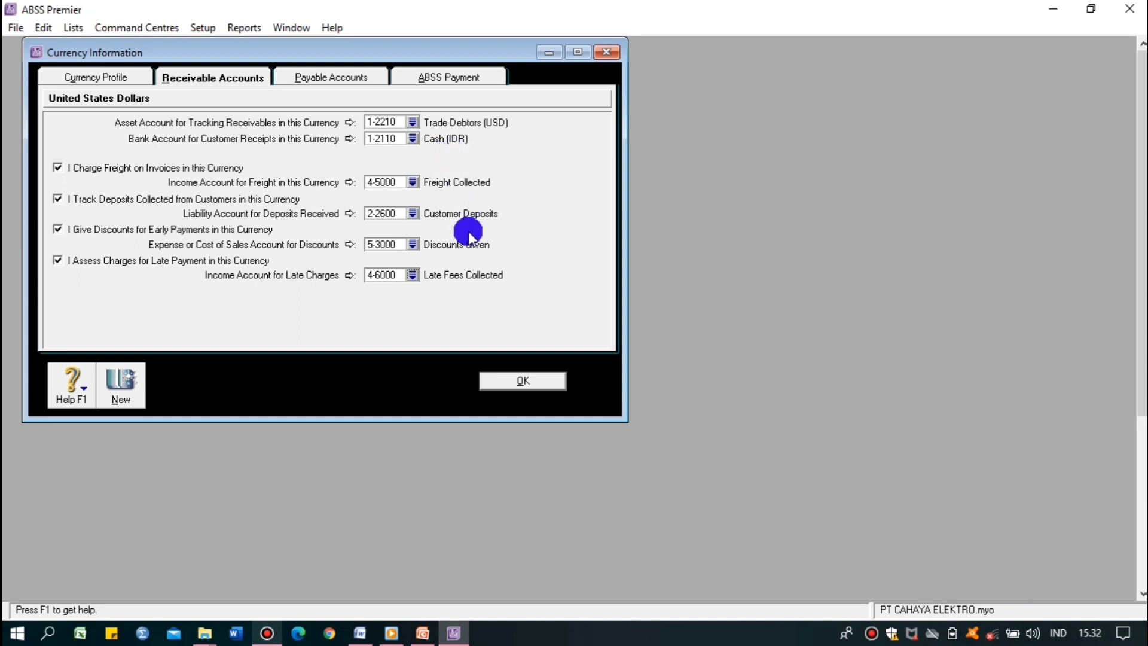
- Try to link the US dollar liability account for tracking payables to 2-2211 Trade Creditors(USD) Exchange
left_click(328, 84)
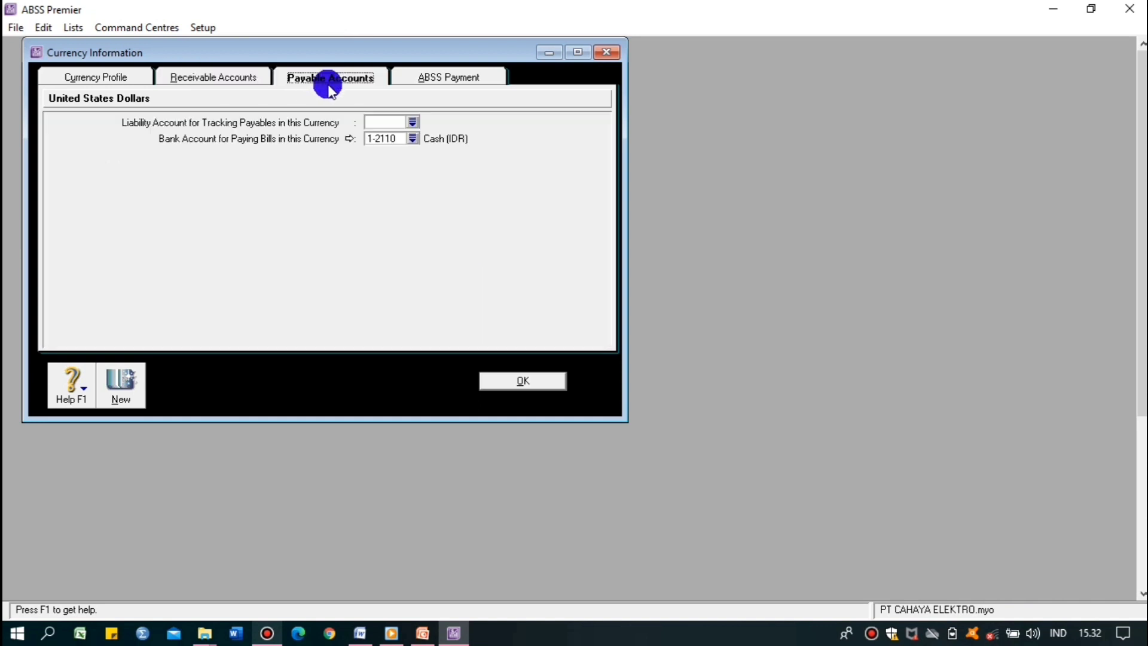
left_click(412, 122)
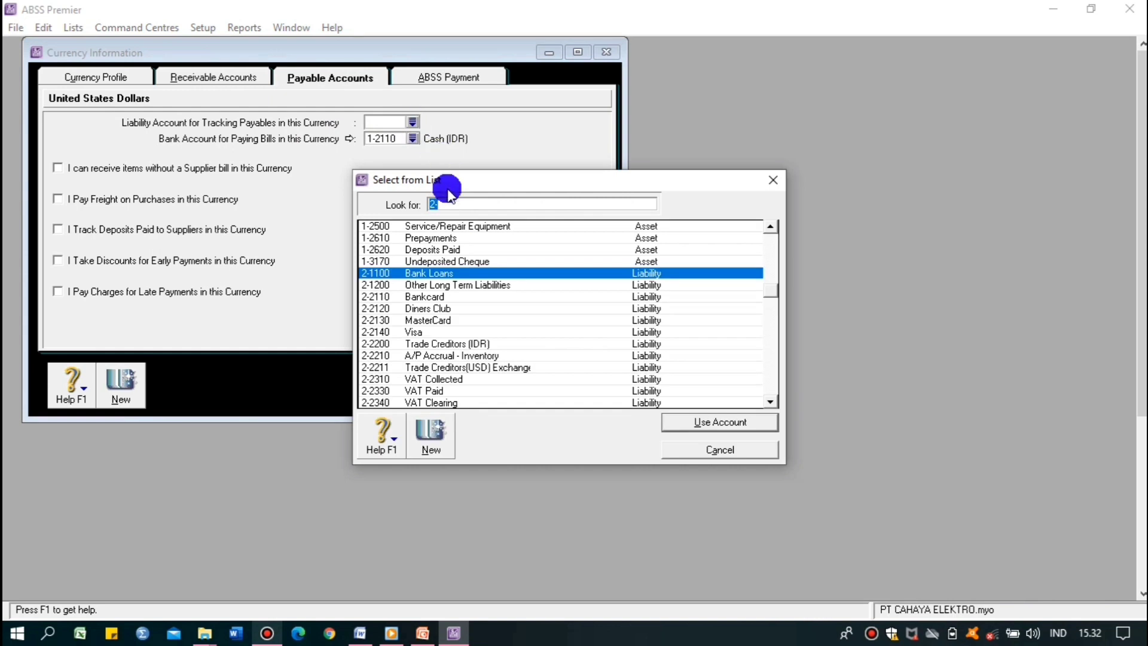
type("2-22")
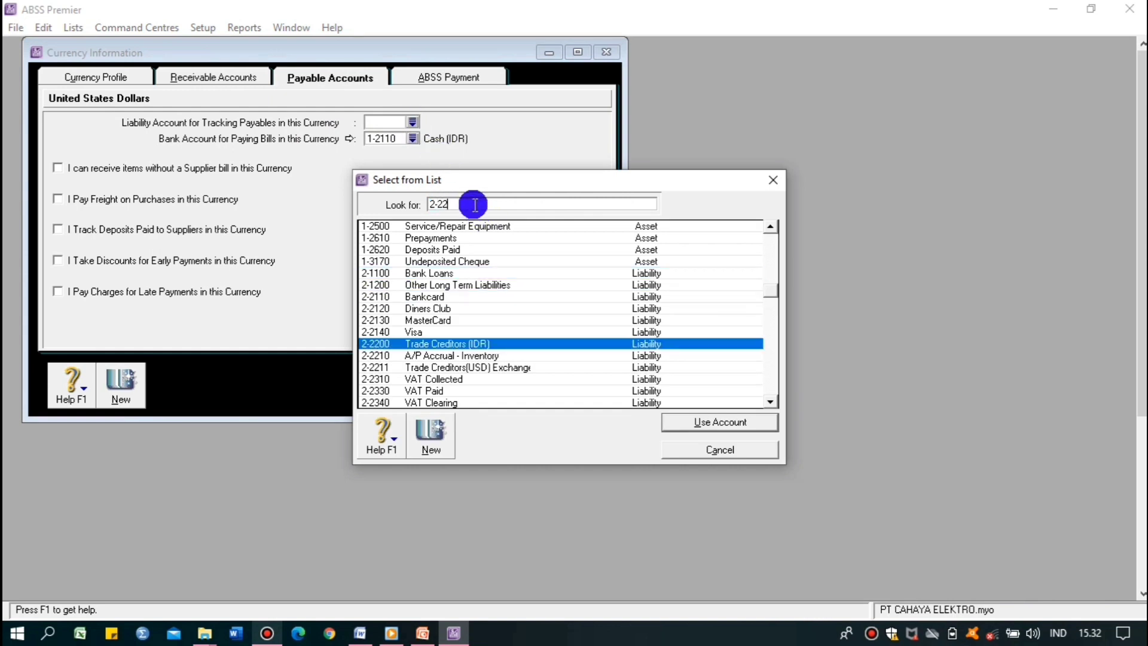
type("11")
left_click(705, 423)
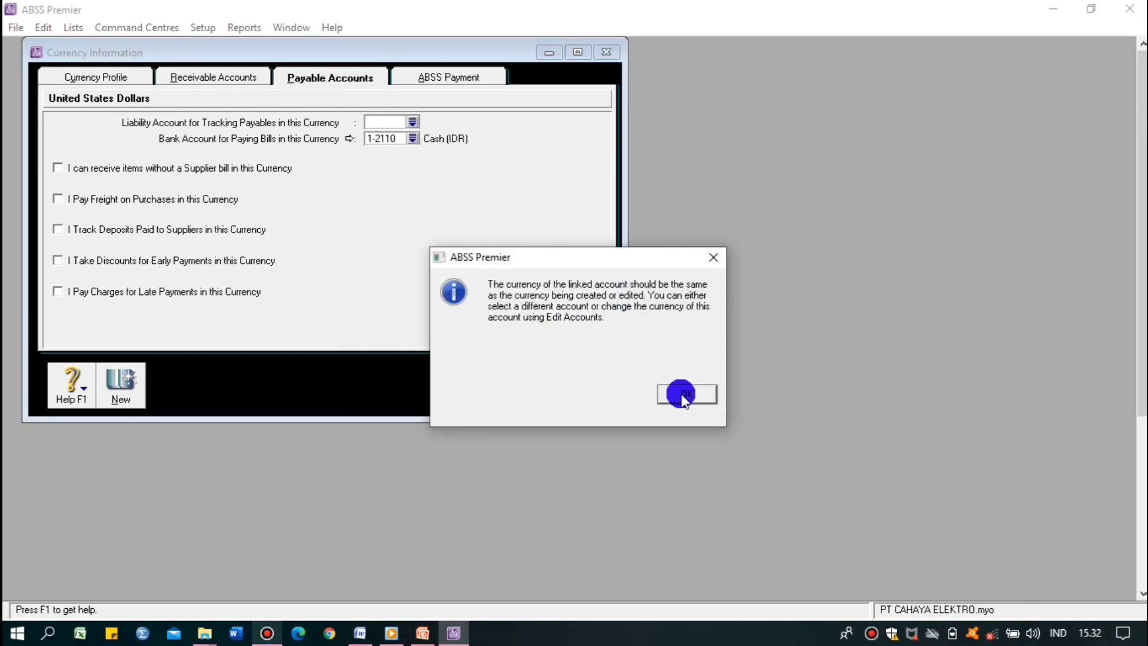
left_click(686, 396)
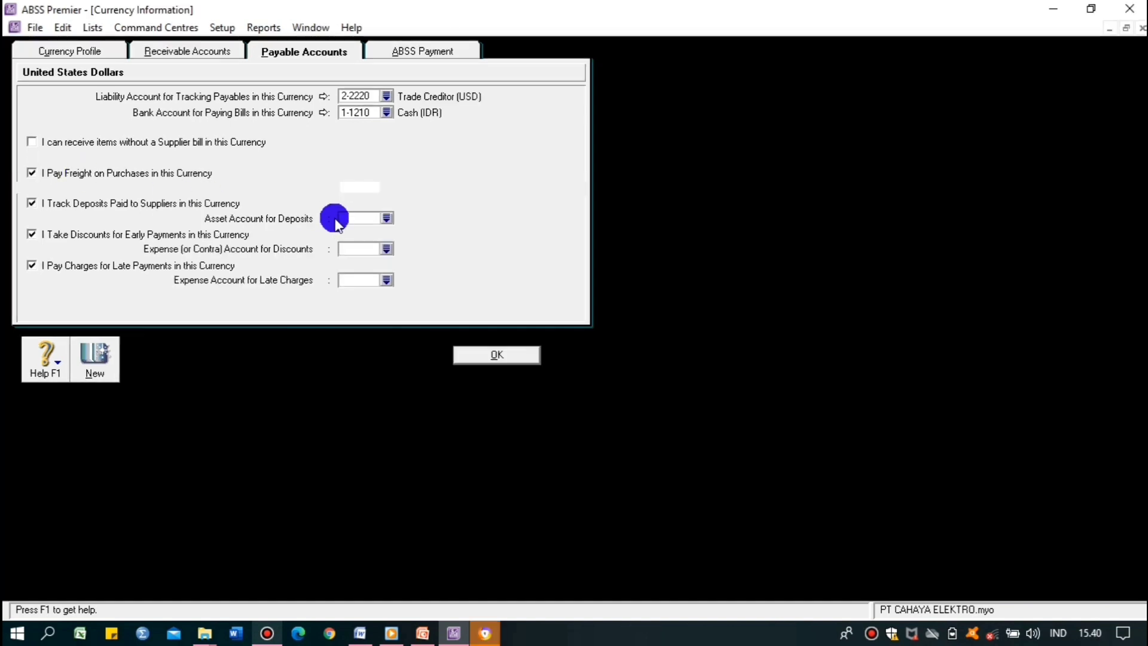
- Link the payables freight account to 6-1700 Freight Paid and the supplier deposits asset account to 1-2620 Deposits Paid
left_click(386, 187)
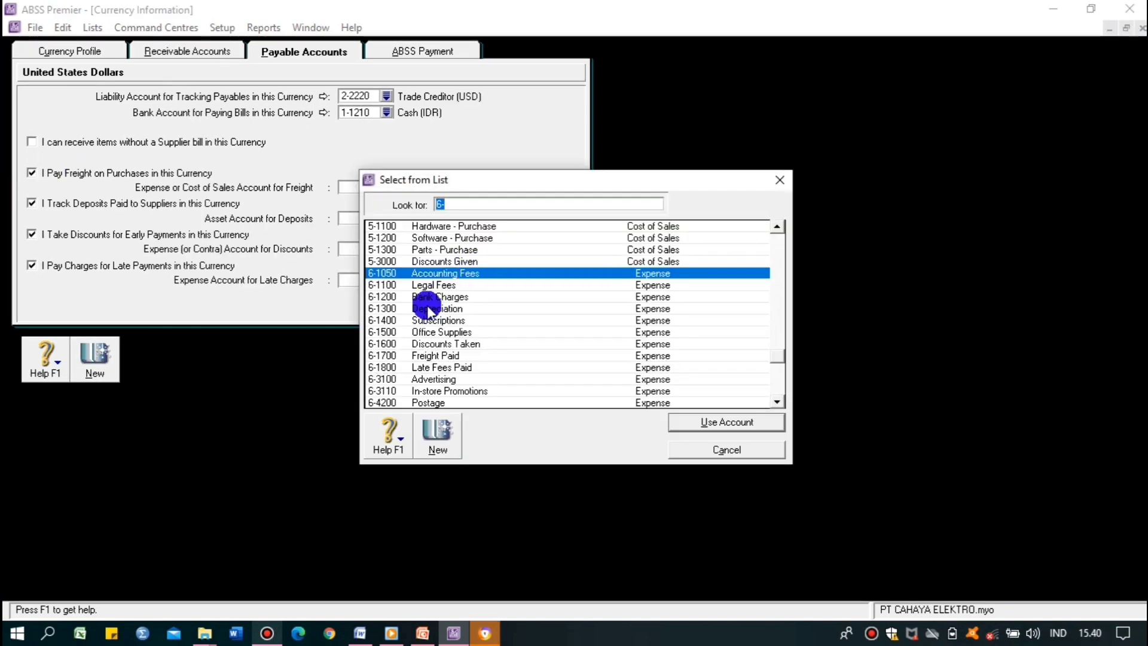
double_click(403, 355)
left_click(386, 219)
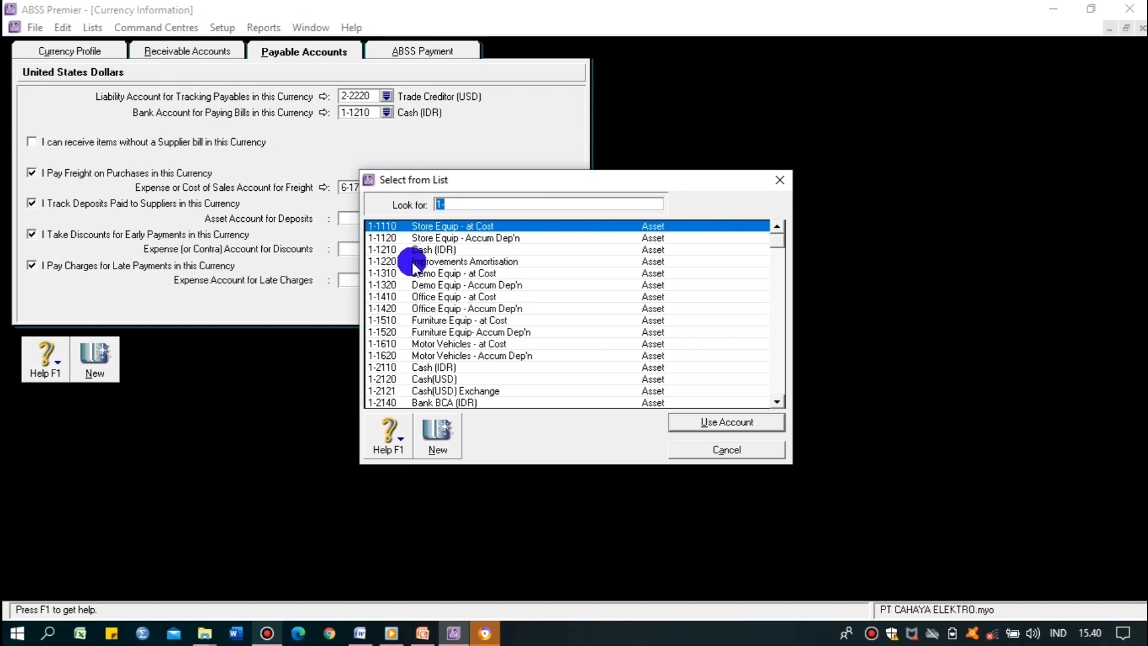
left_click(436, 297)
left_click(474, 205)
key("BackSpace")
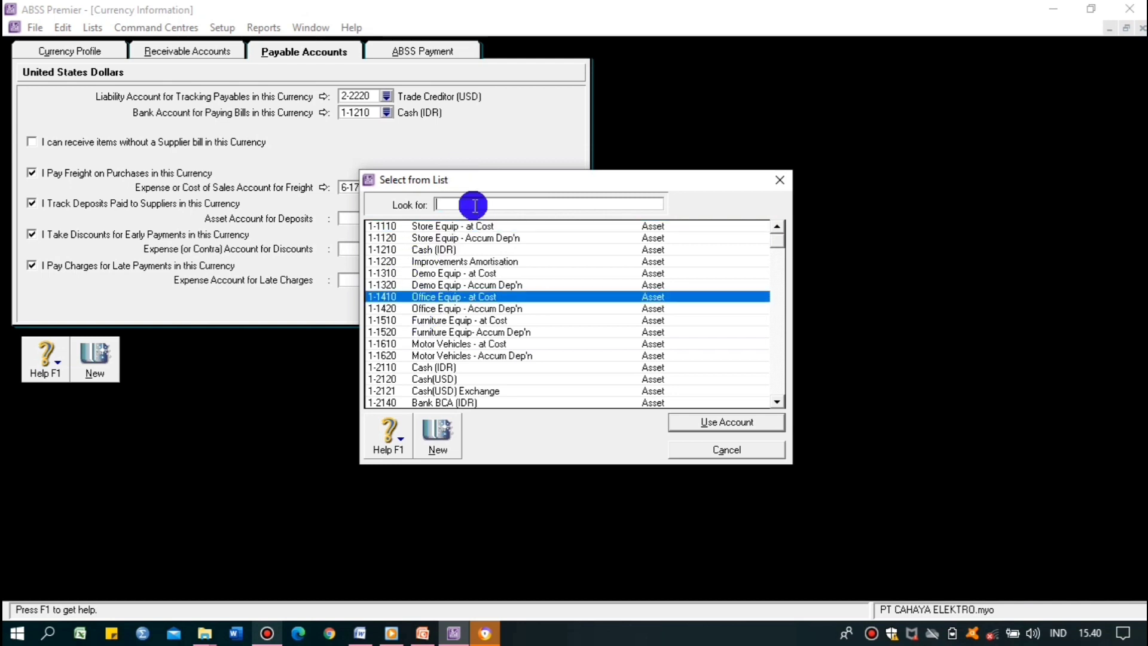
type("1-26")
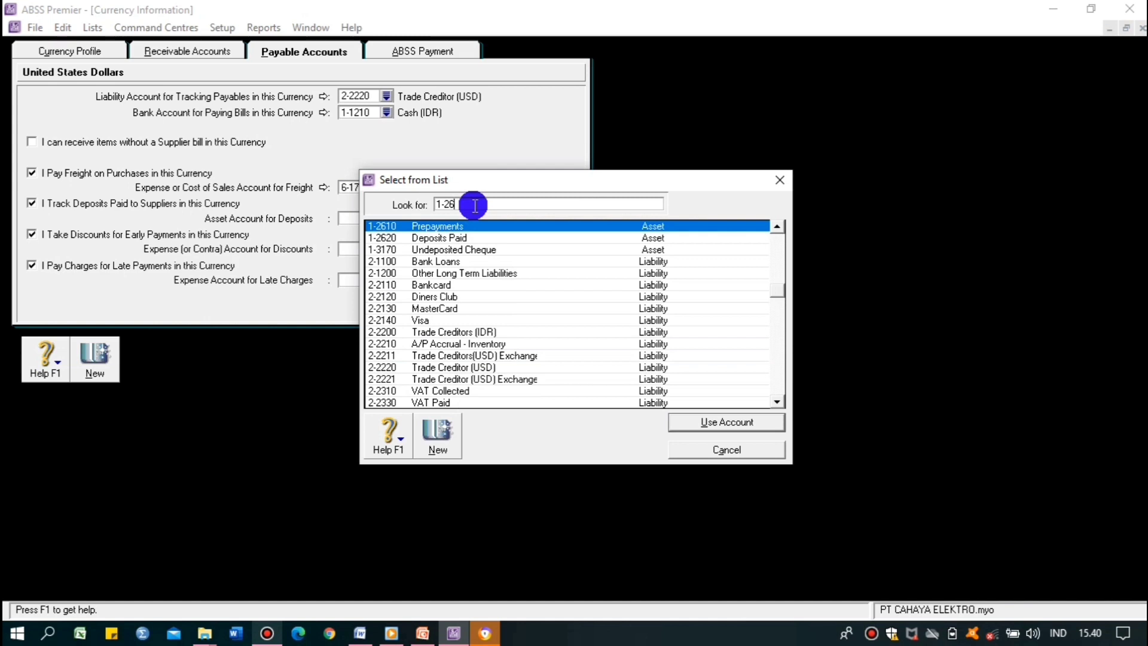
type("20")
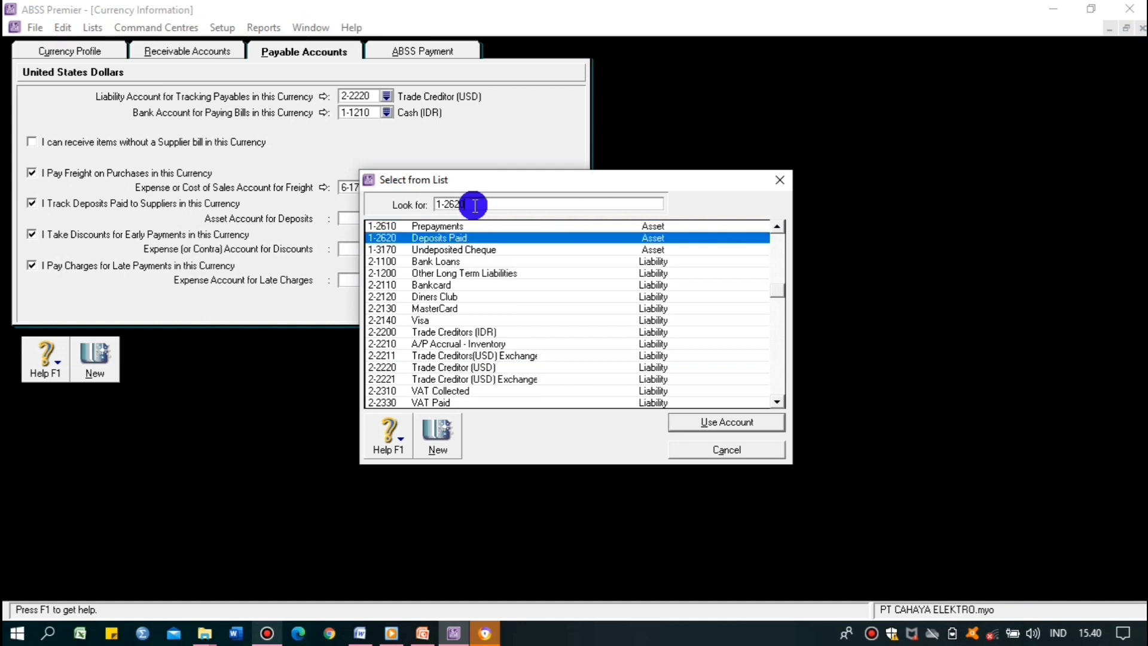
left_click(694, 424)
- Link the payables discounts account to 6-1600 Discounts Taken and the late charges expense account to 6-1800 Late Fees Paid
left_click(387, 249)
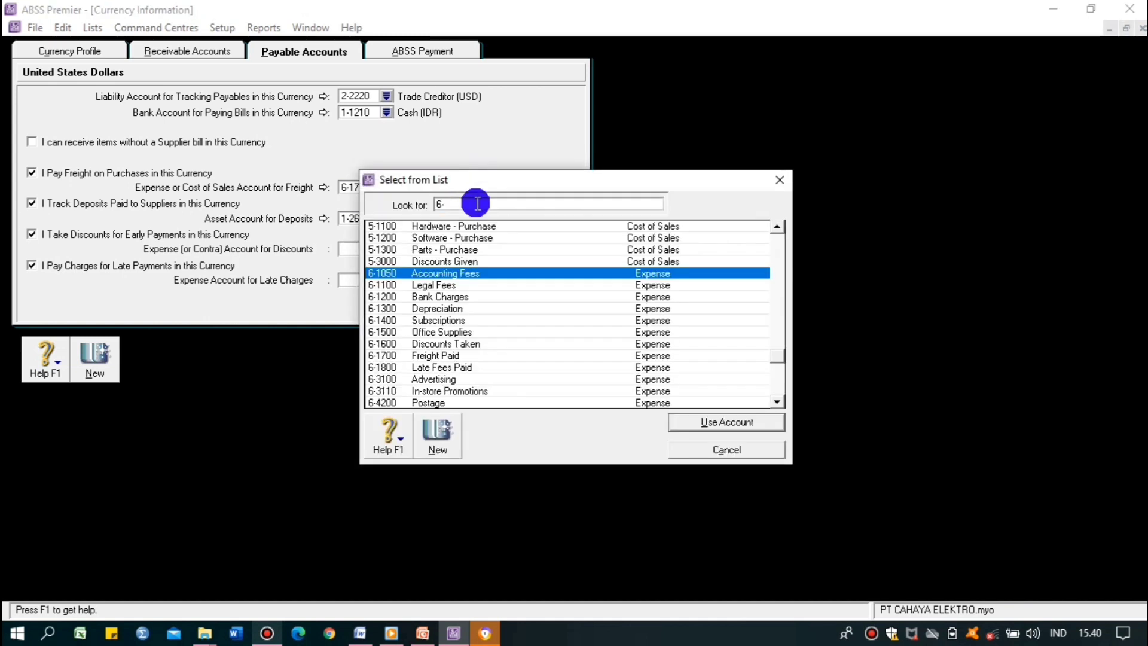
type("1600")
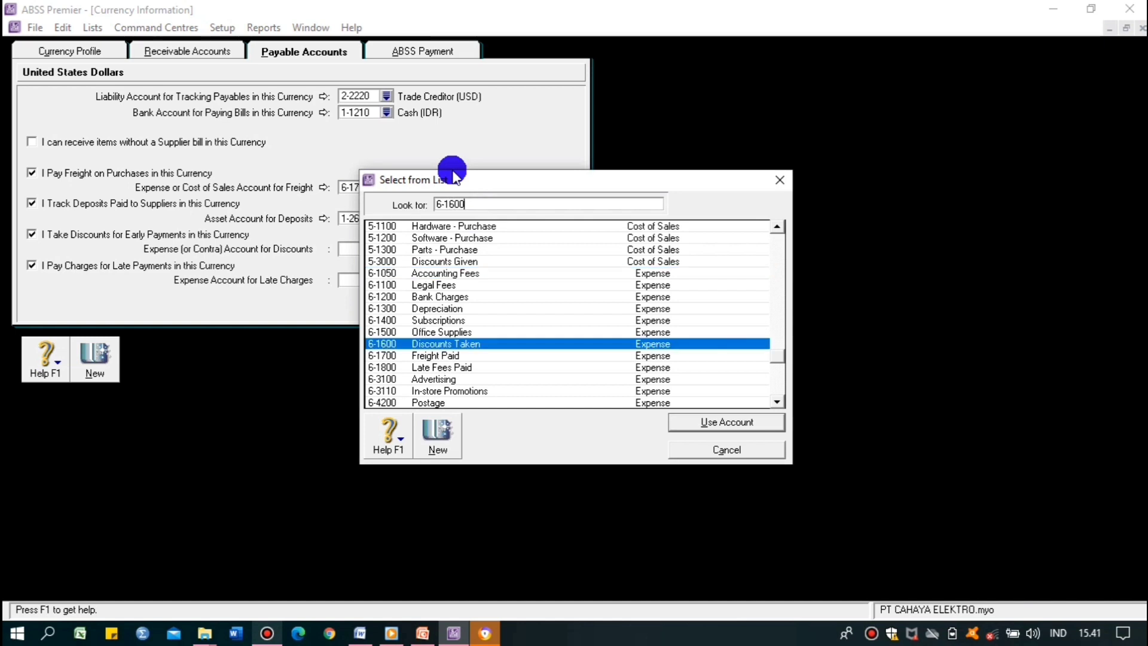
left_click(696, 422)
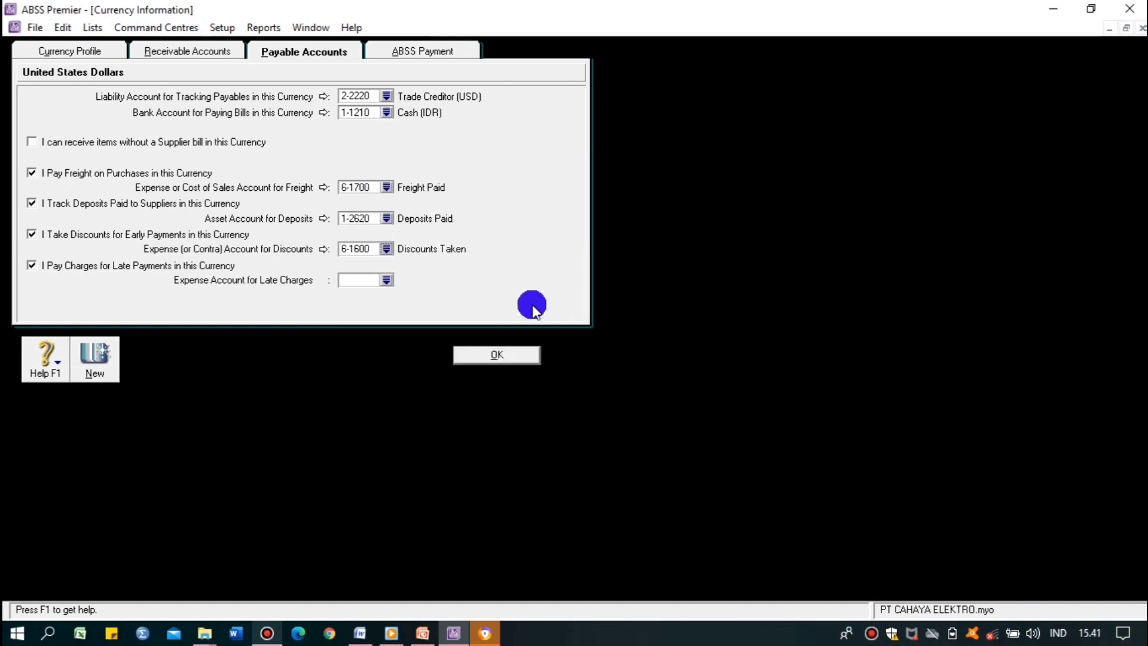
left_click(387, 280)
double_click(422, 366)
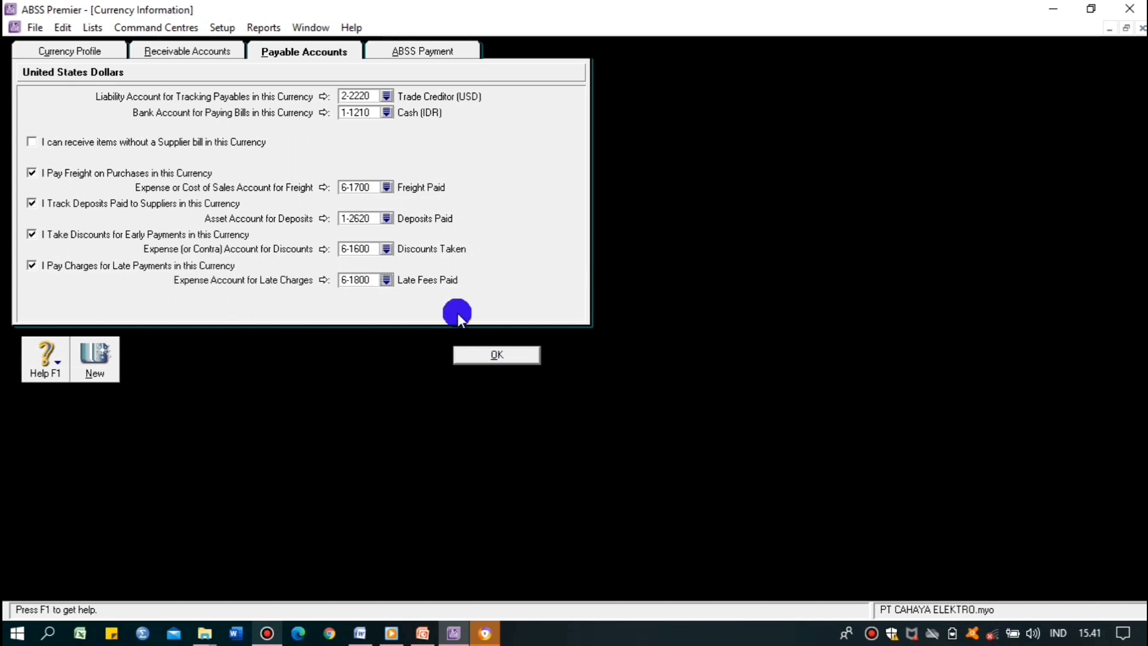
- Link the US dollar bank account for paying bills to 1-2120 Cash(USD) and save the currency's payable accounts
left_click(386, 113)
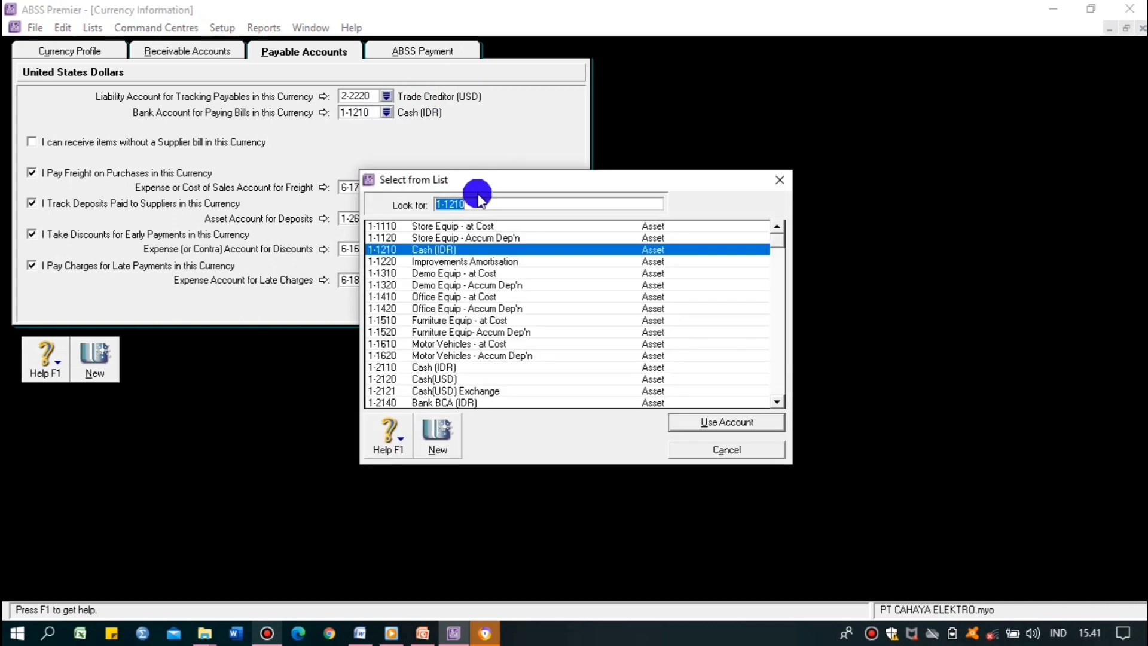
left_click(405, 262)
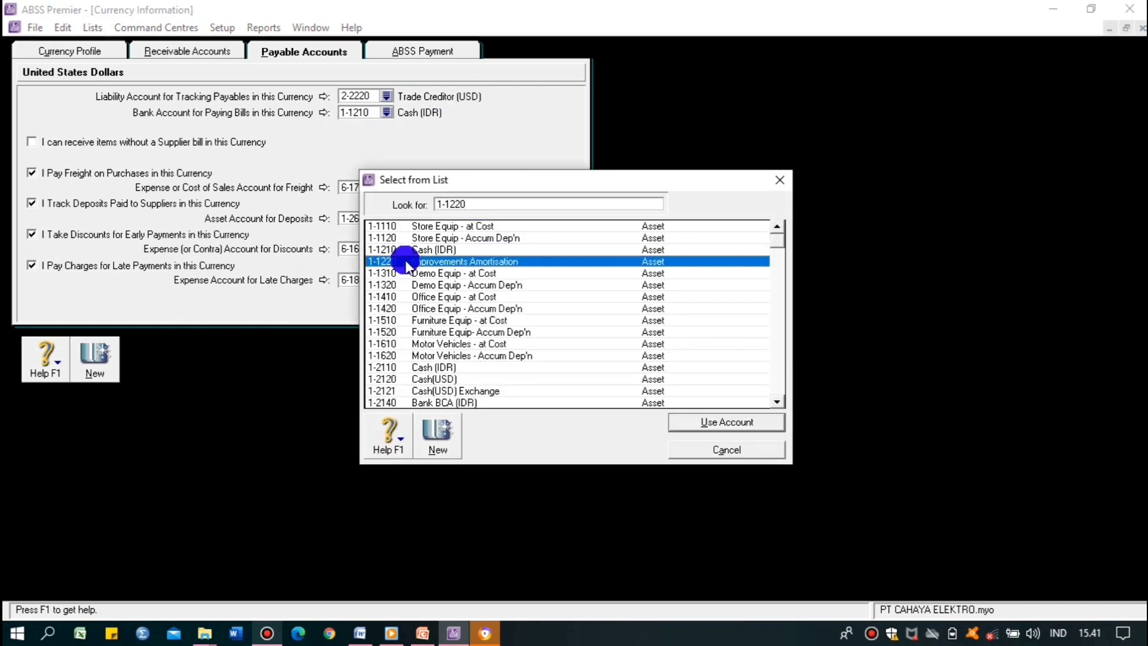
left_click(777, 402)
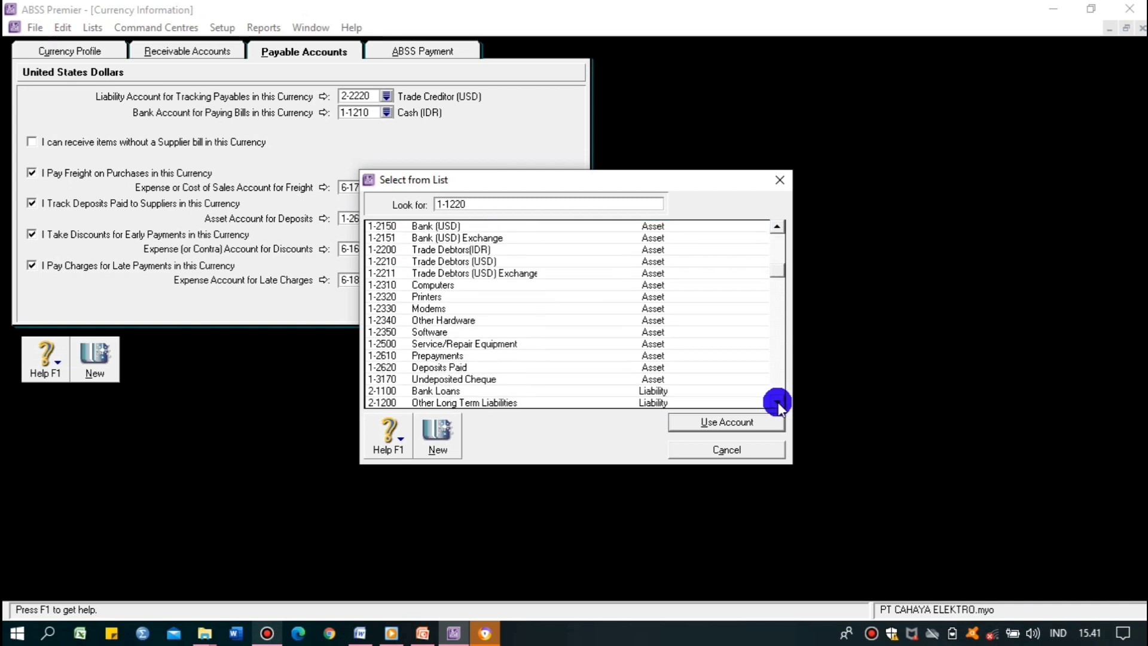
left_click(396, 226)
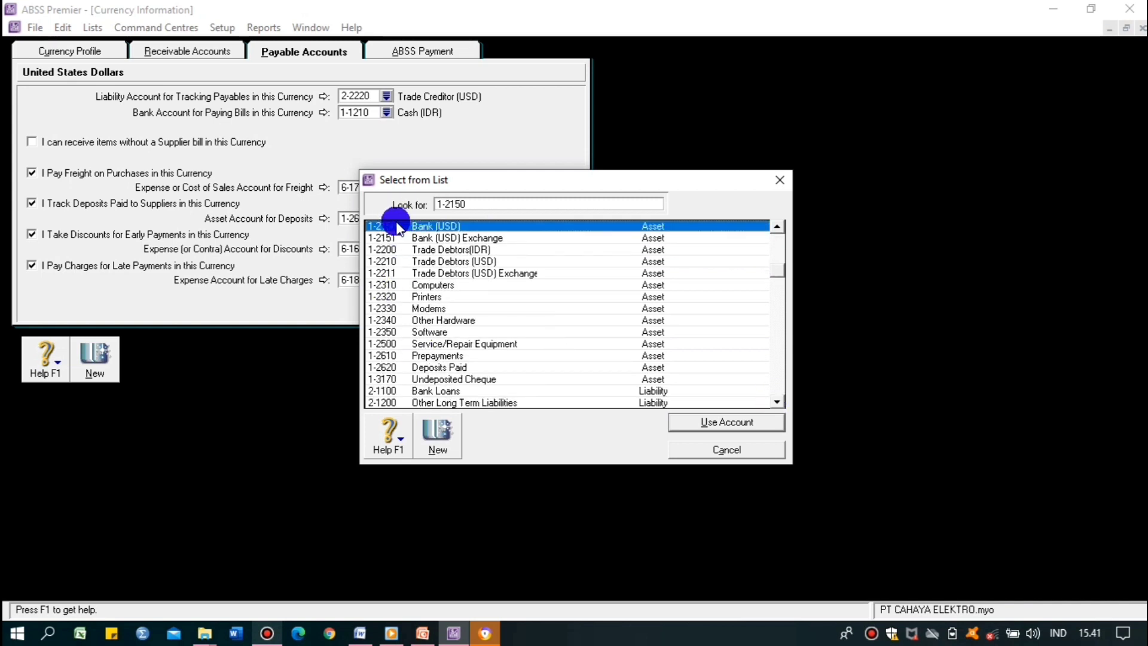
scroll(396, 226, "up", 1)
left_click(395, 226)
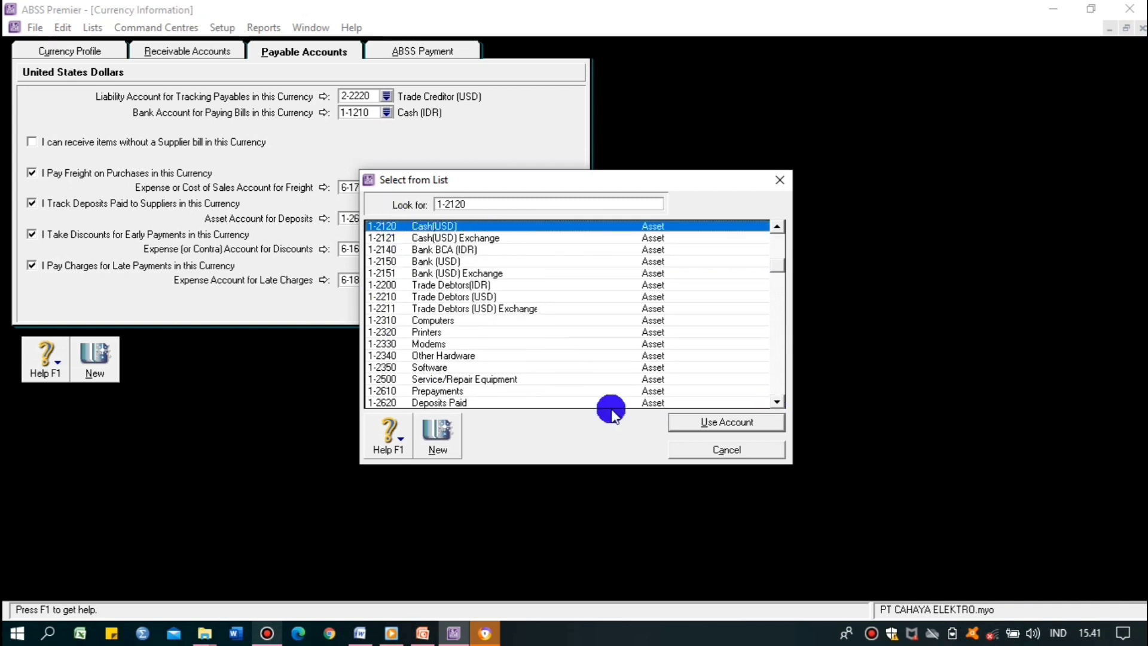
left_click(699, 414)
left_click(519, 357)
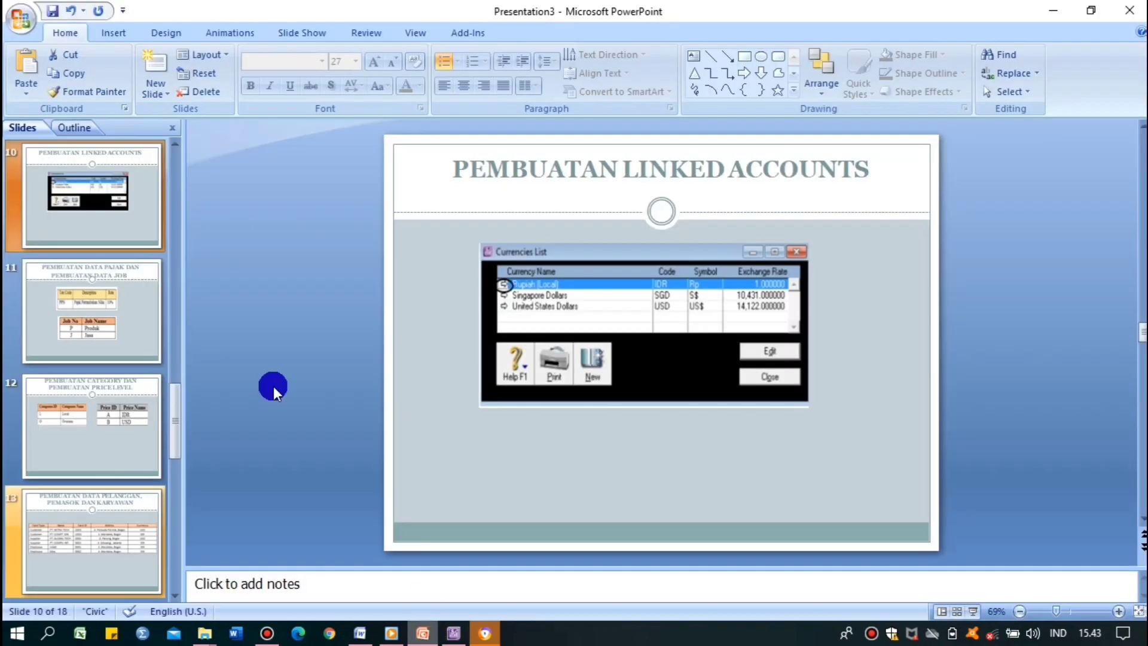
- View the tax code and job data on slide 11 of the PowerPoint presentation
left_click(106, 413)
left_click(108, 286)
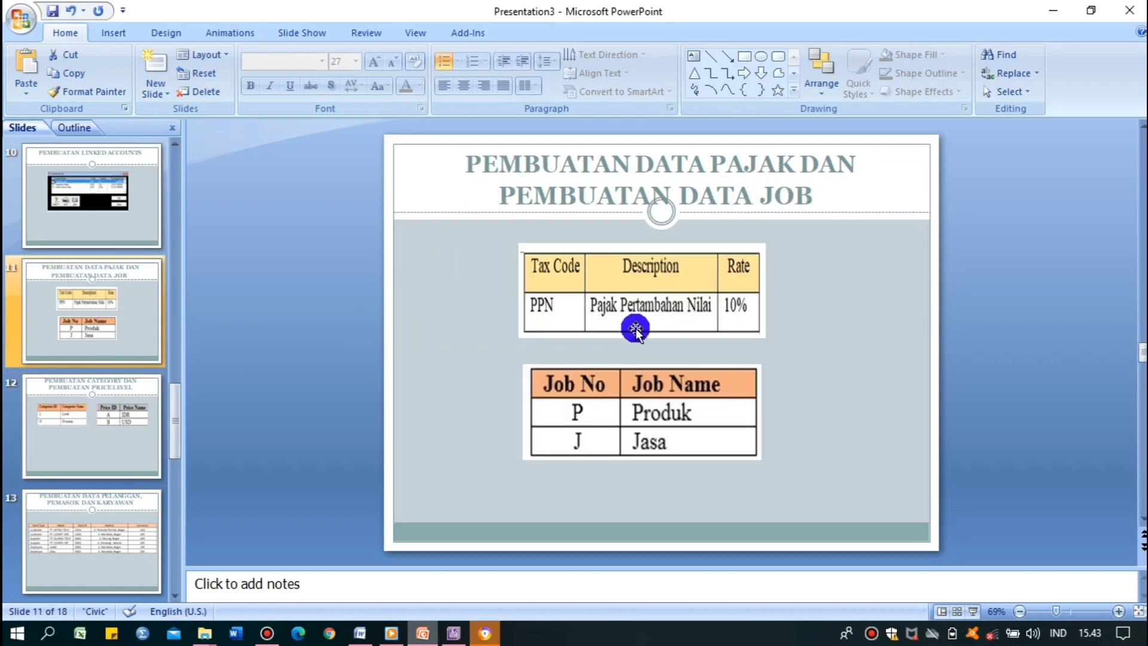
left_click(636, 330)
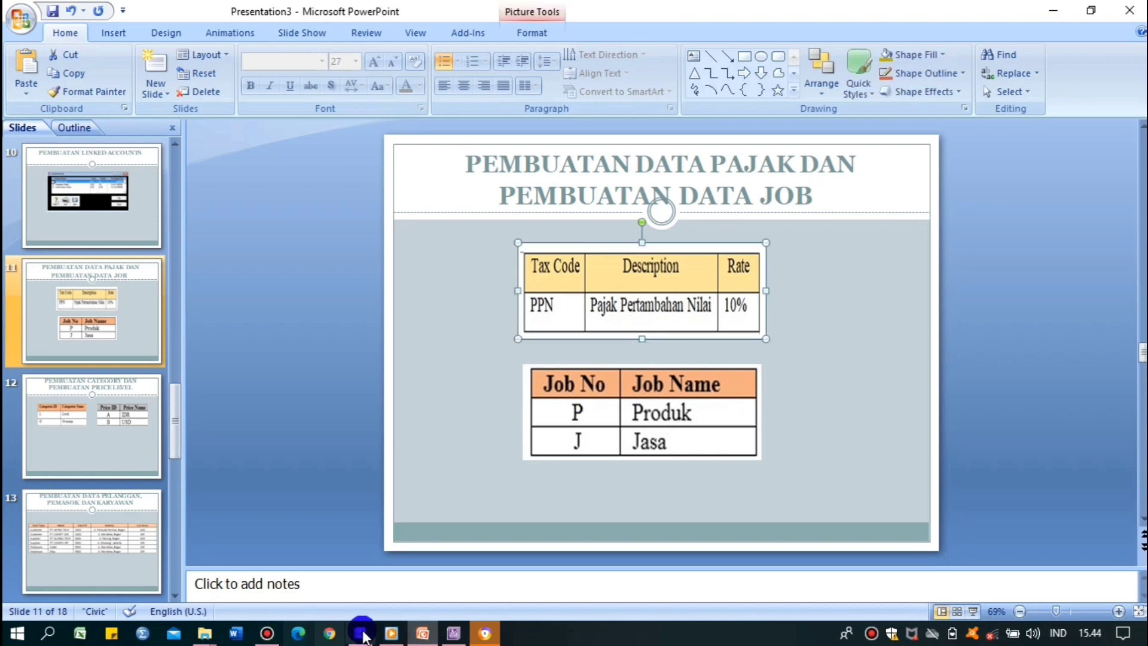
- Switch to ABSS Premier and change the VAT tax code to PPN with the description Pajak Pertambahan Nilai
left_click(454, 634)
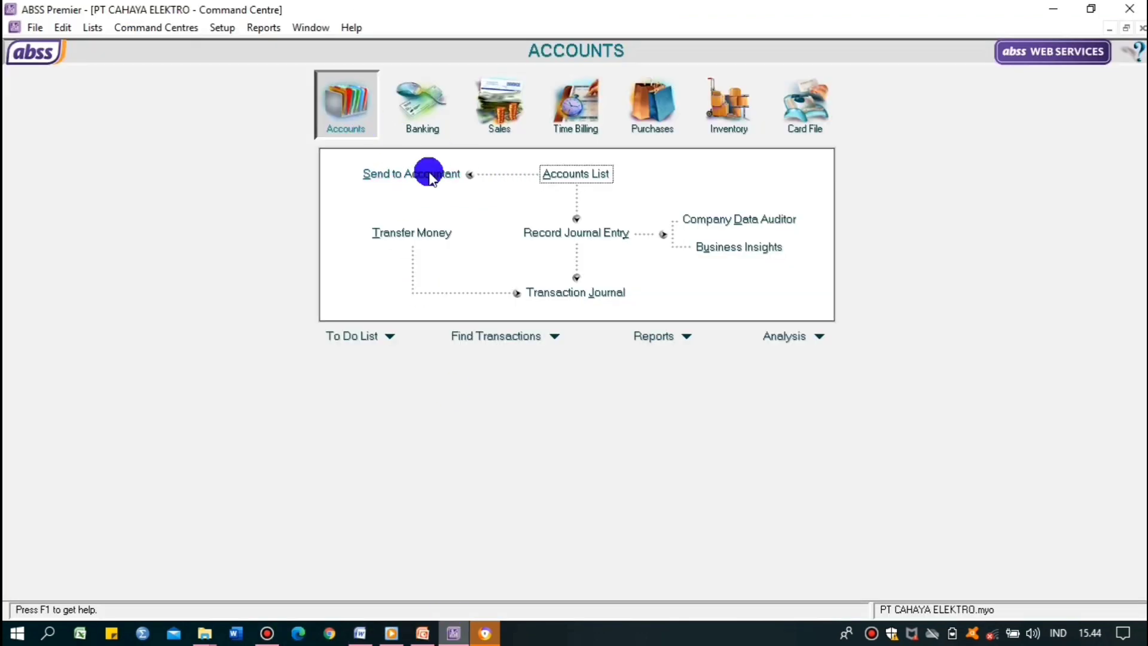
left_click(95, 28)
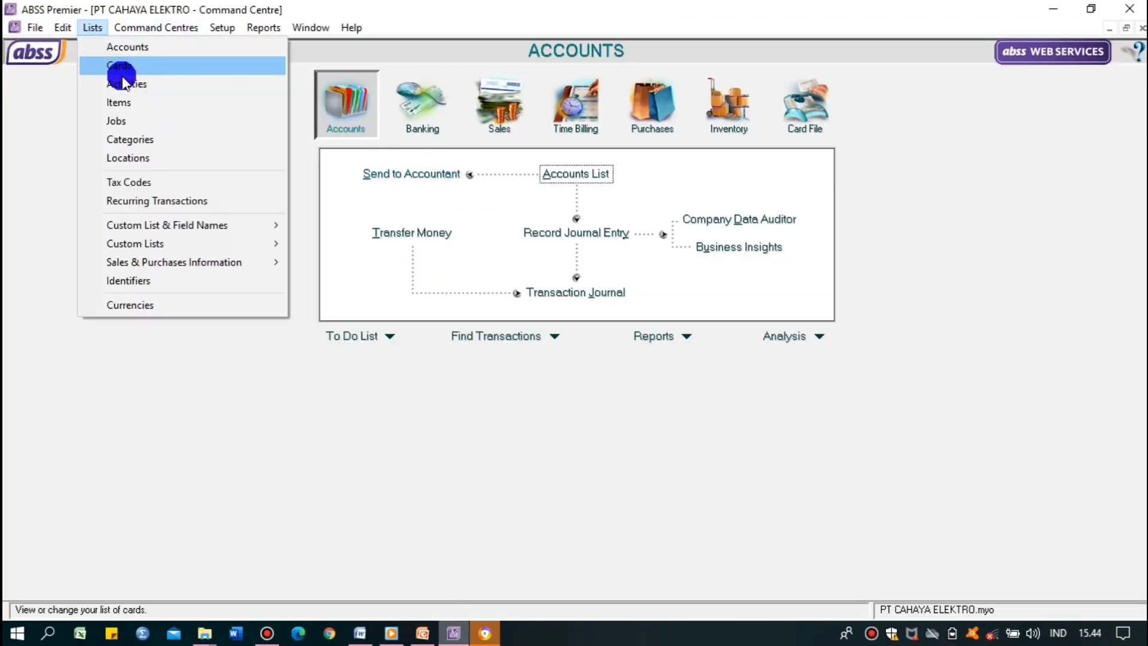
left_click(133, 182)
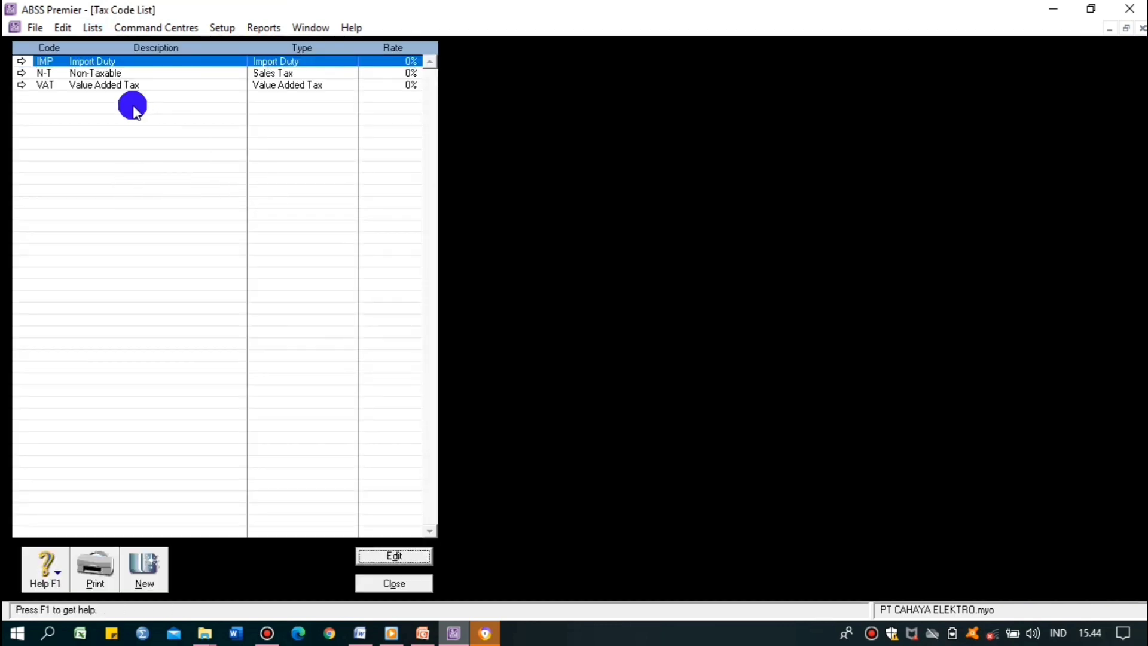
left_click(116, 87)
left_click(394, 555)
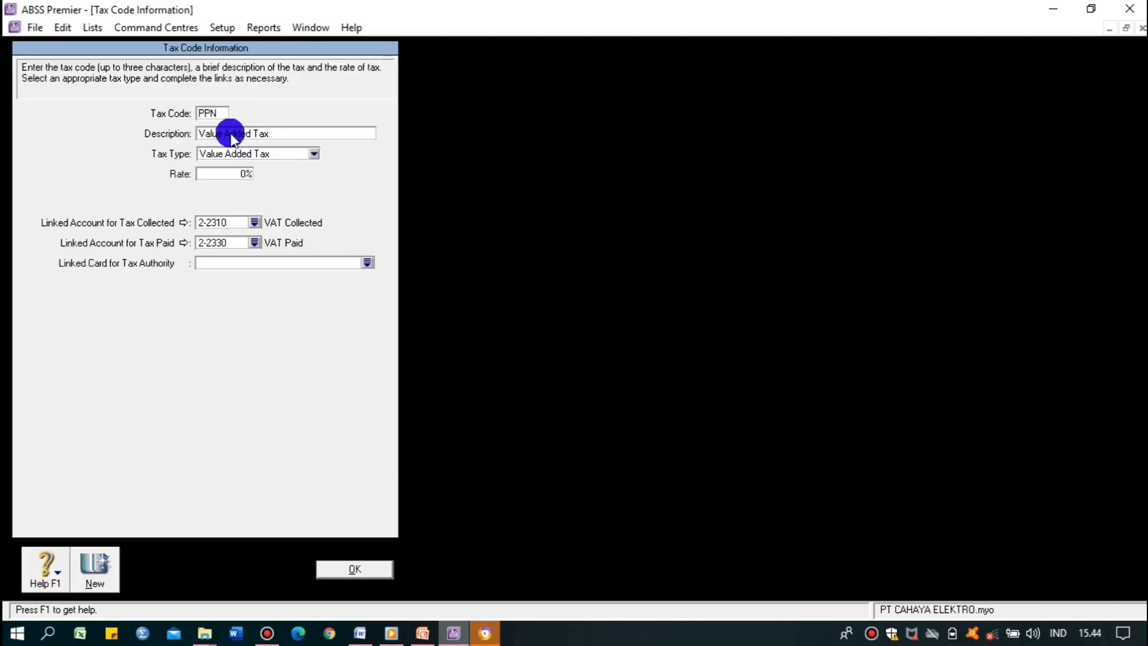
key("Tab")
type("Pajak Pertambahan Nilai")
- Set the PPN tax rate to 10%, save the tax code, and close the tax code list
left_click(227, 173)
left_click(424, 638)
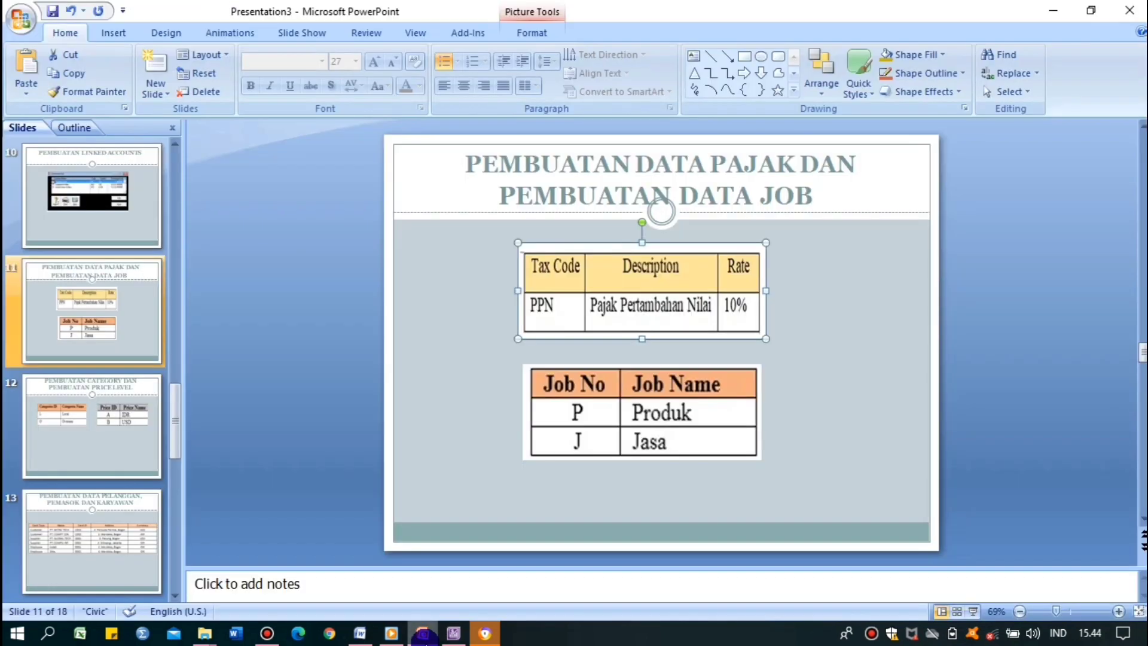
left_click(425, 635)
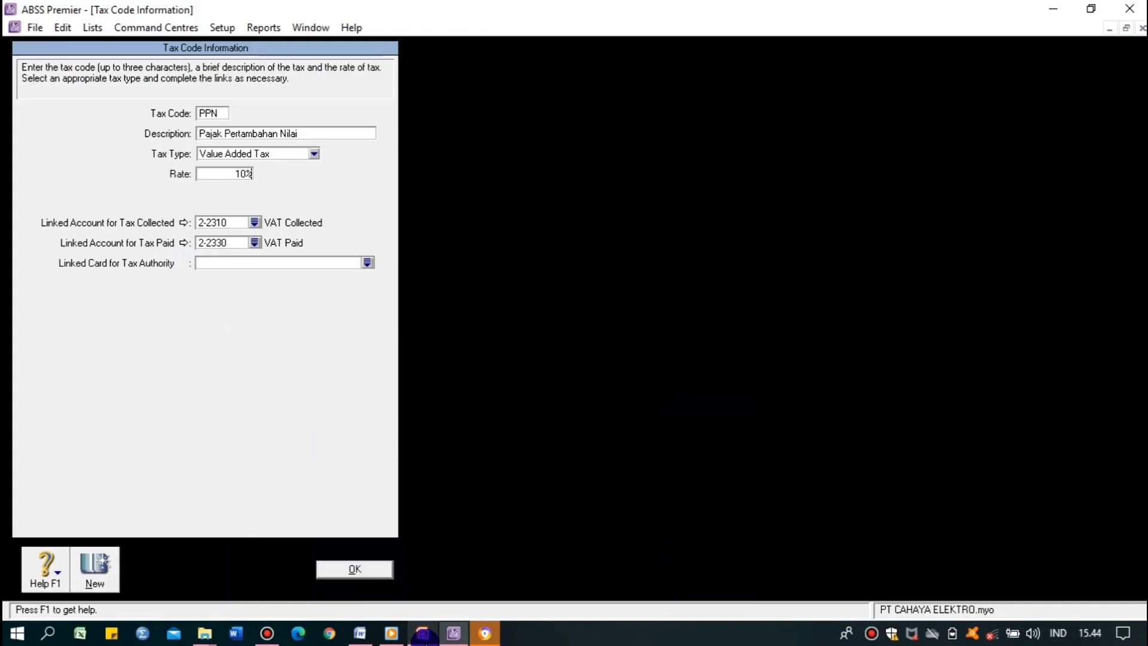
left_click(370, 573)
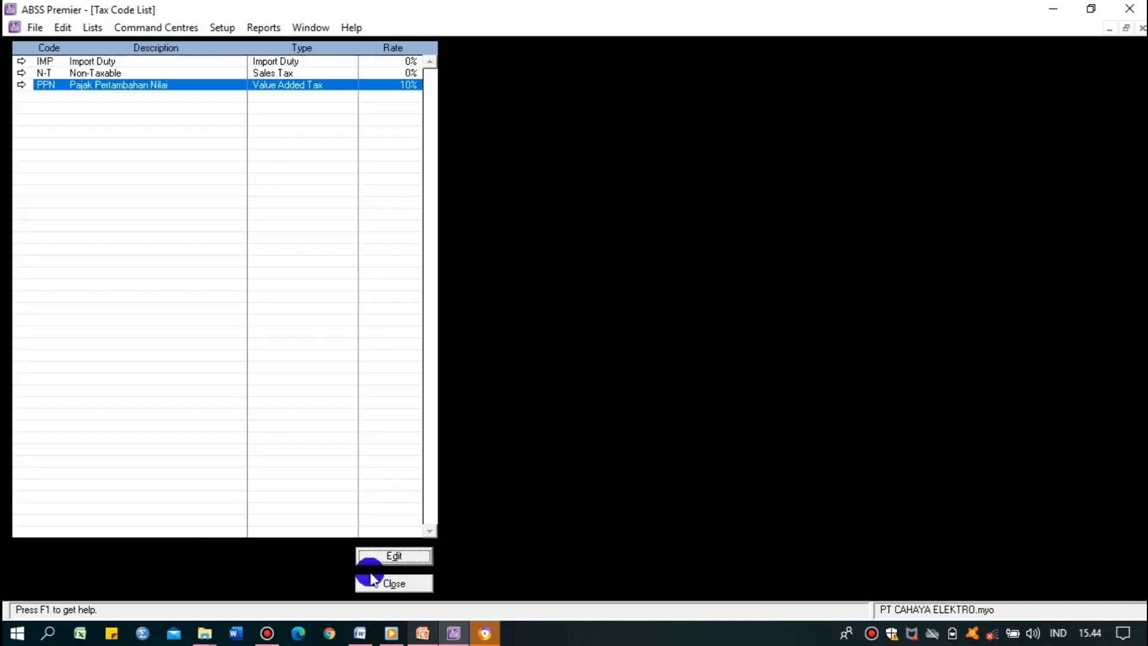
left_click(374, 581)
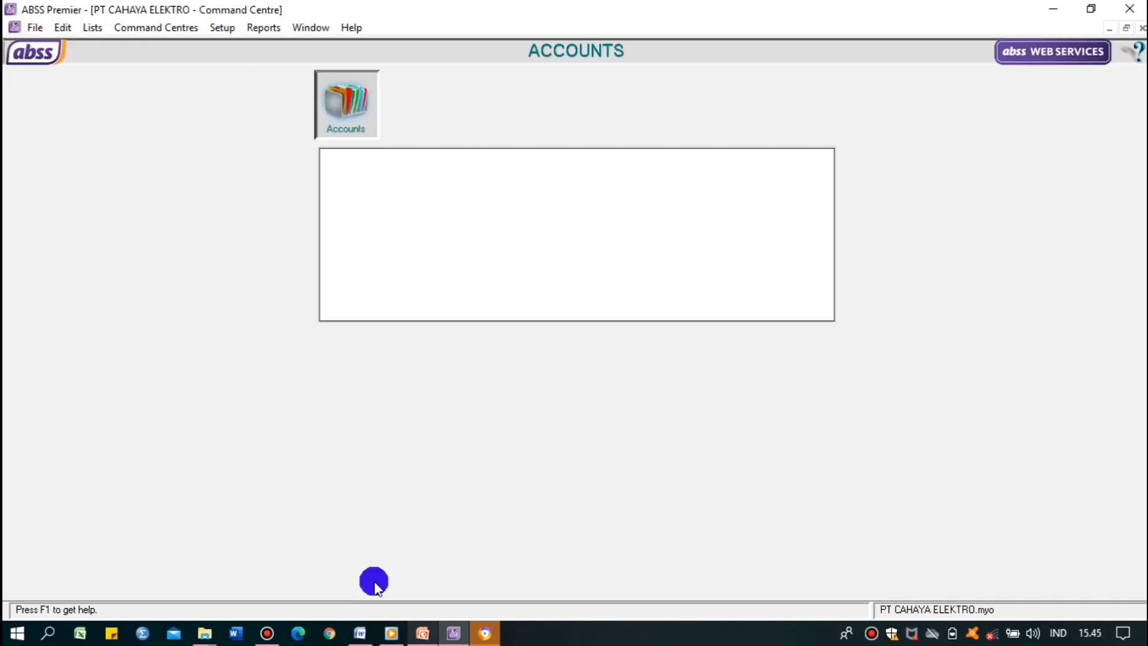
- Check the job data in the presentation and start a new detail job numbered P with the name Product
left_click(424, 635)
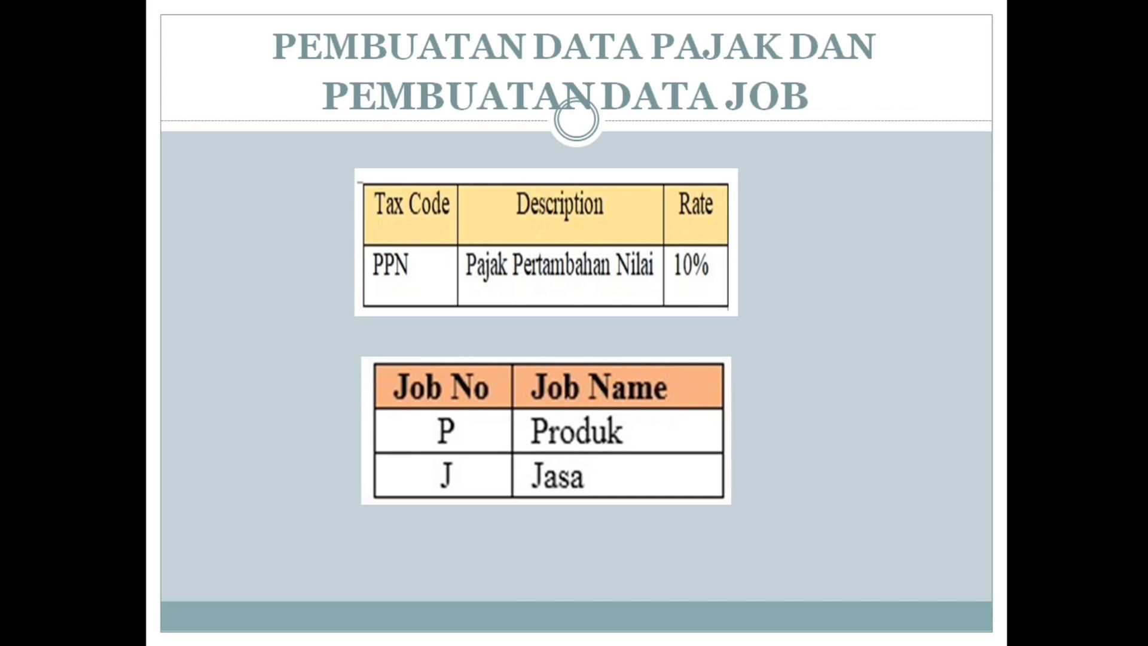
key("Right")
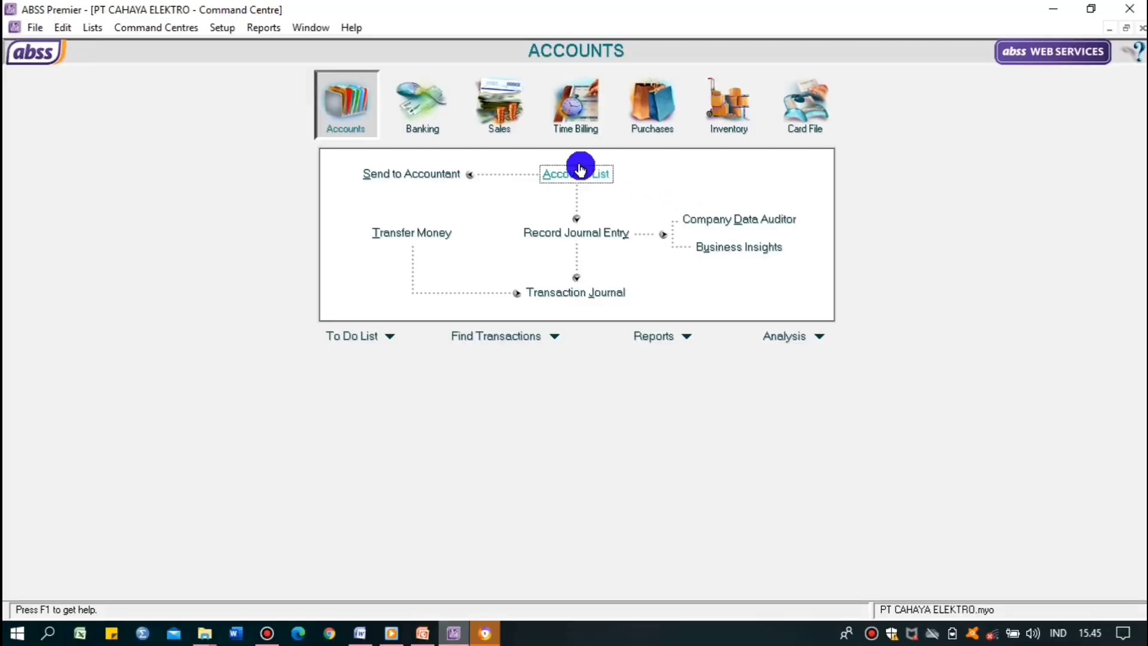
left_click(91, 28)
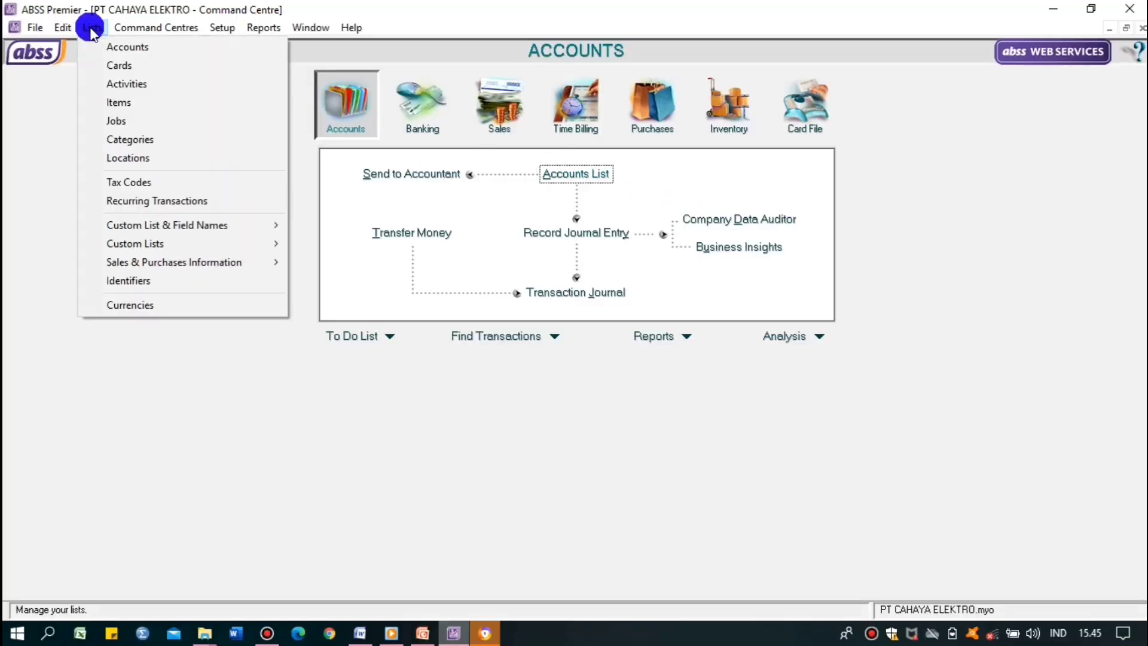
left_click(128, 122)
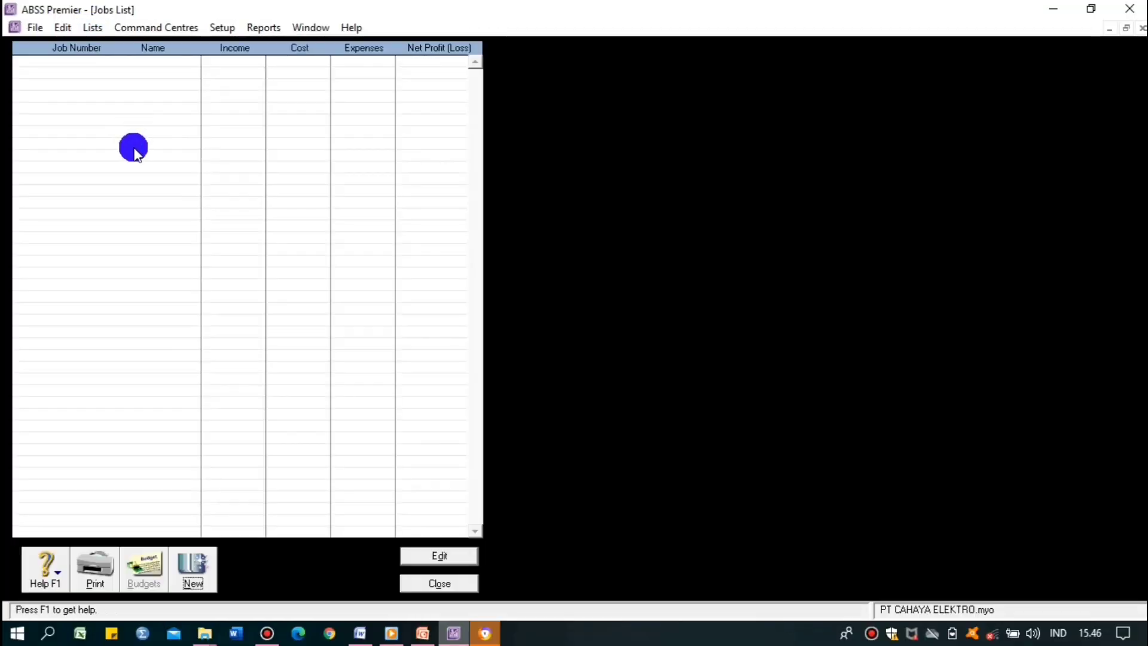
left_click(192, 571)
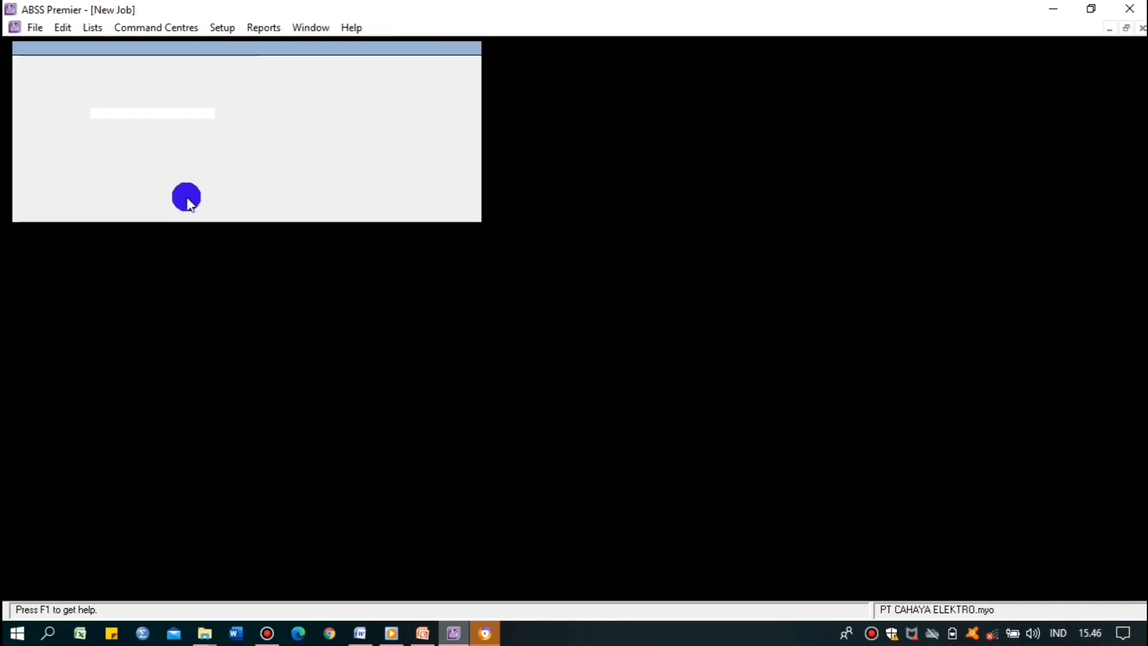
left_click(114, 114)
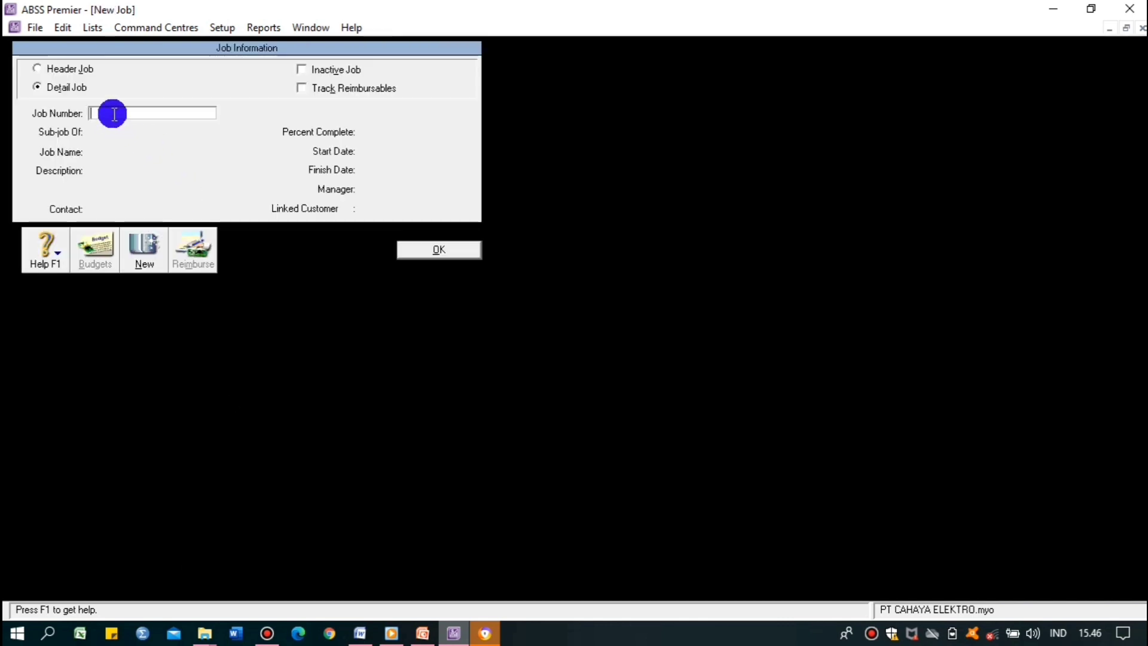
key("Tab")
left_click(131, 152)
type("P")
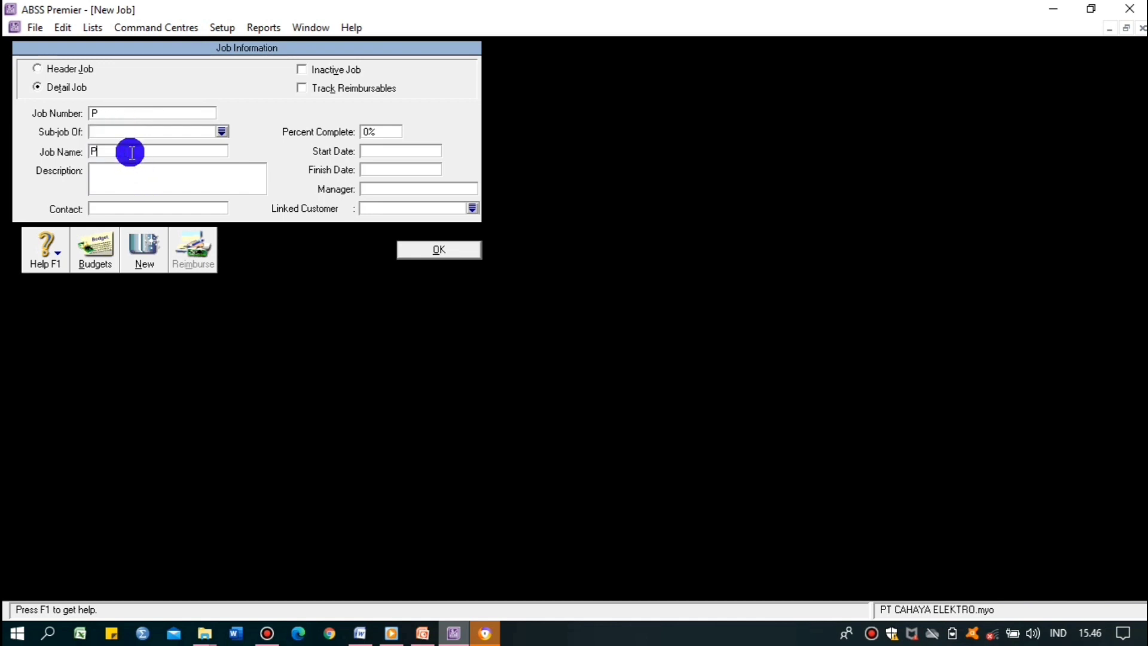
type("roduct")
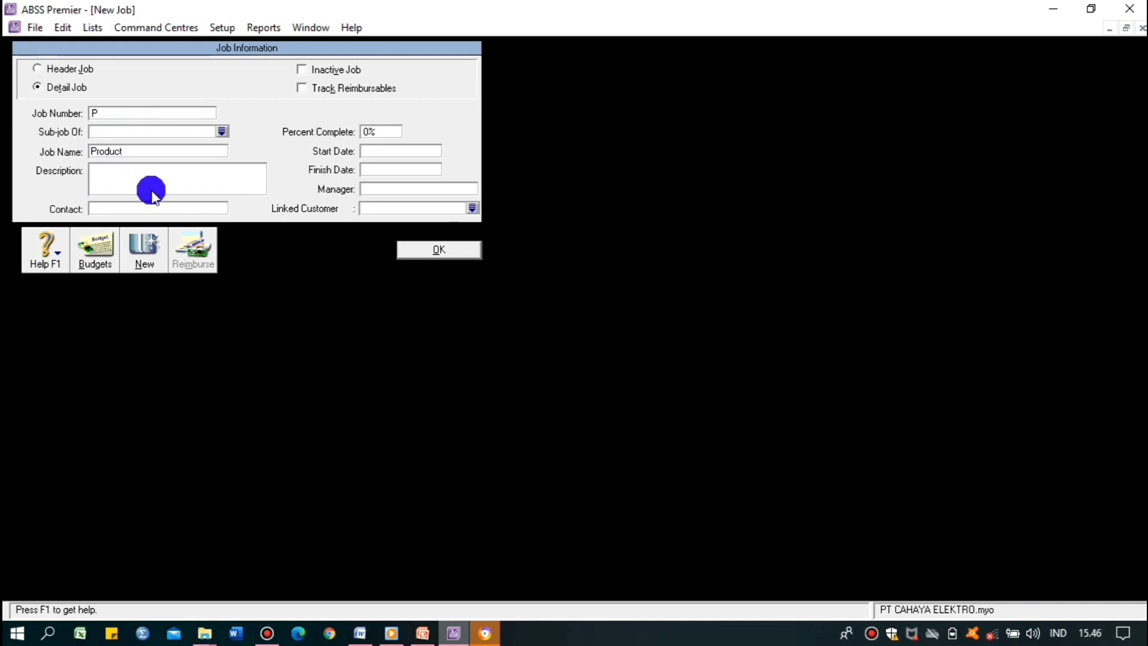
- Check the job name in the presentation, correct job P's name to Produk, and save it
left_click(413, 258)
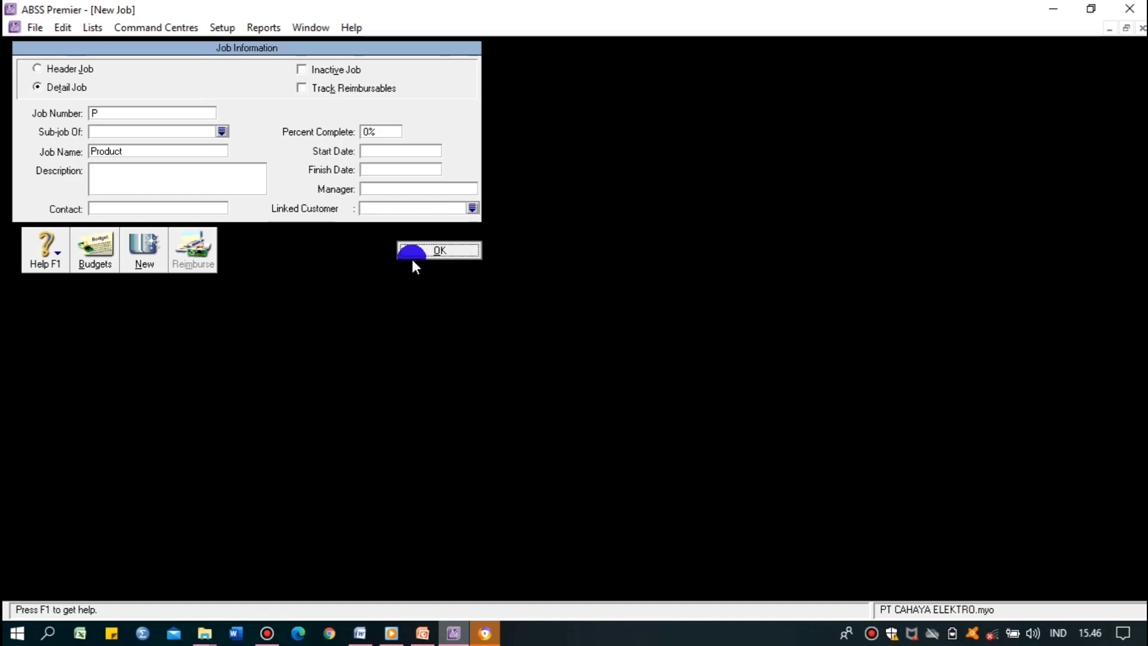
left_click(390, 636)
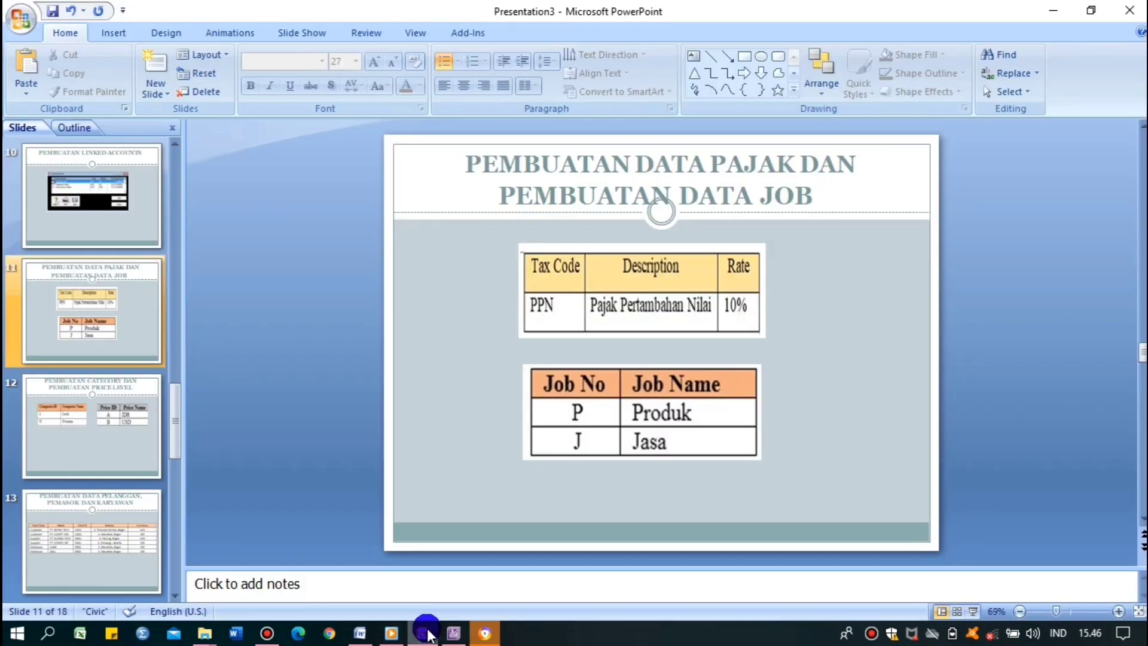
left_click(426, 633)
left_click(174, 149)
key("BackSpace")
key("BackSpace")
type("k")
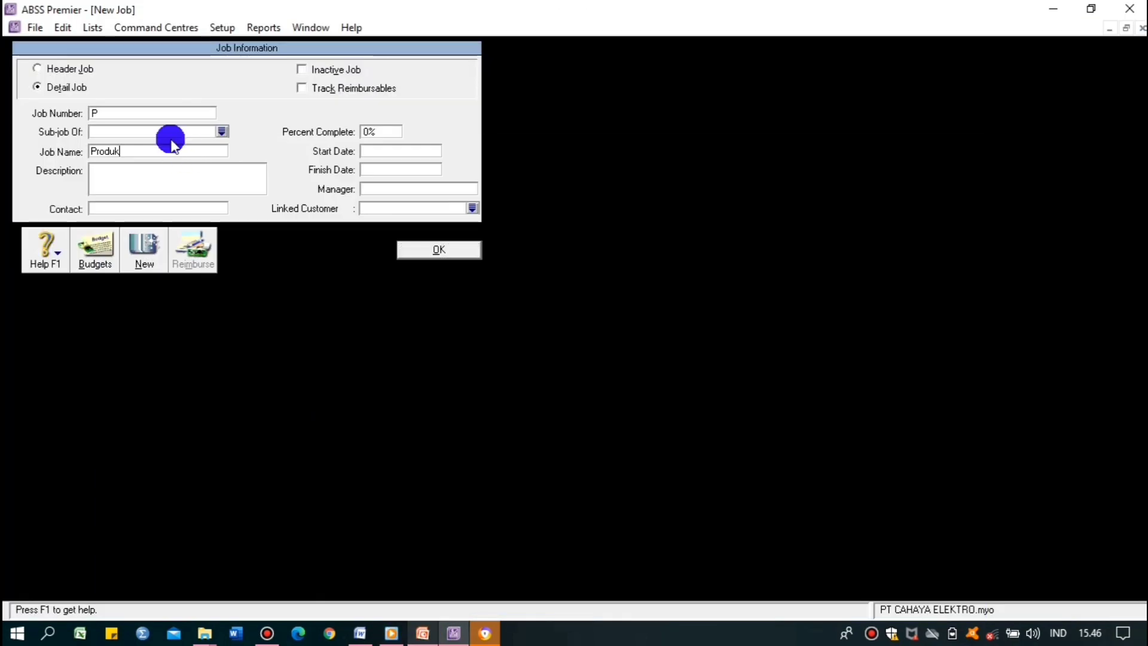
left_click(439, 251)
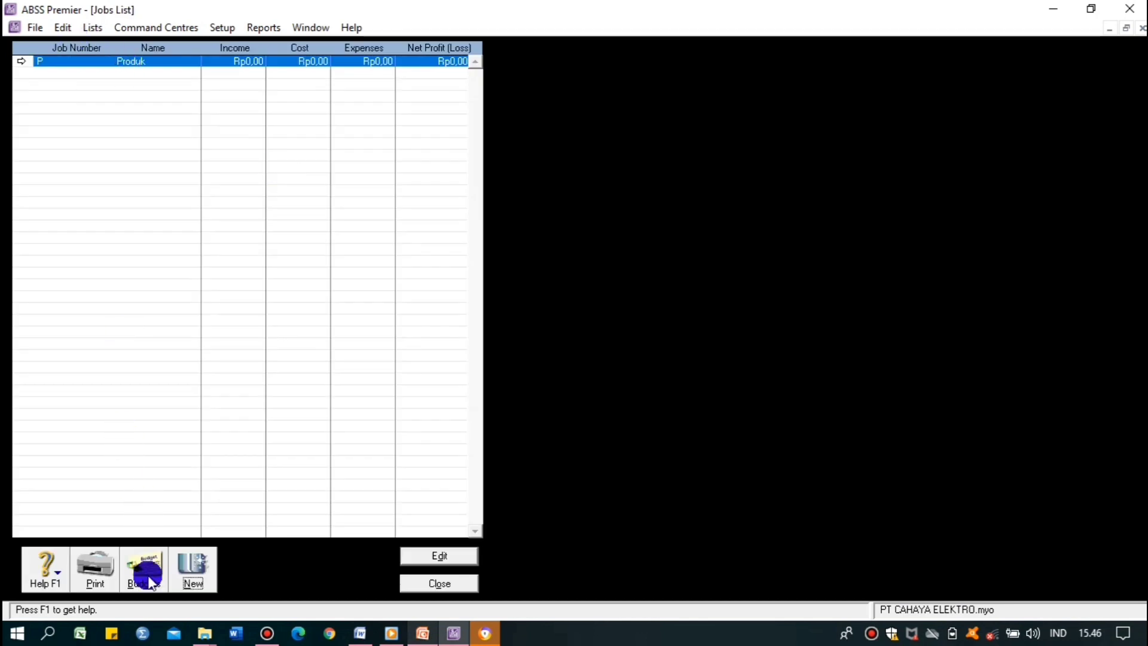
- Create a detail job numbered J with the name Jasa and close the jobs list
left_click(191, 576)
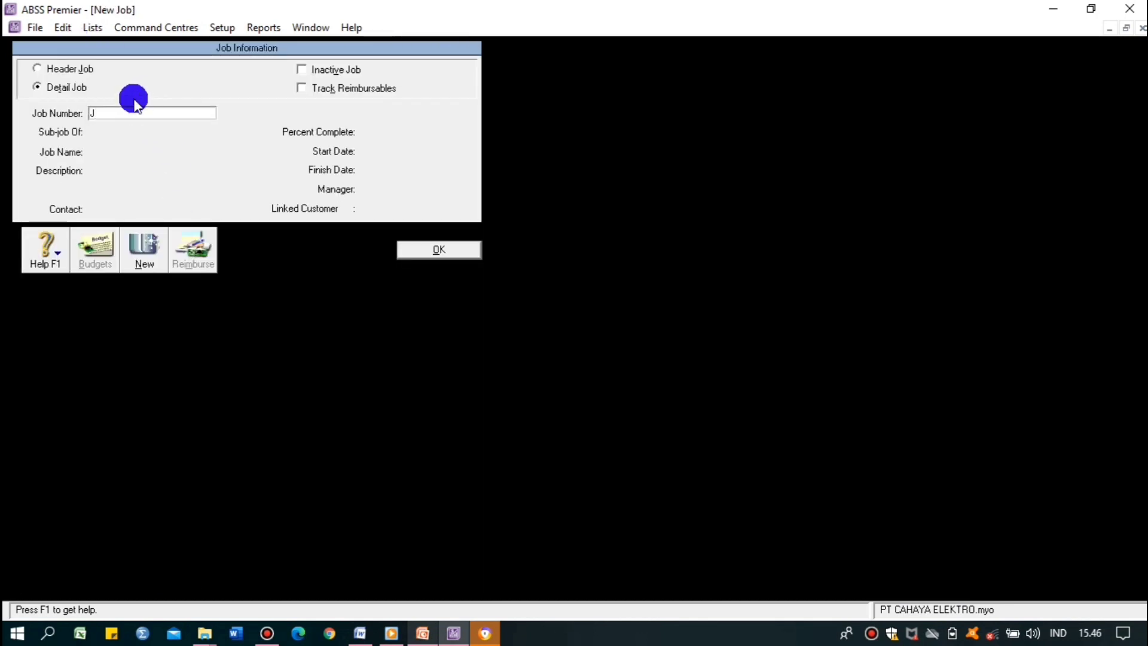
key("Tab")
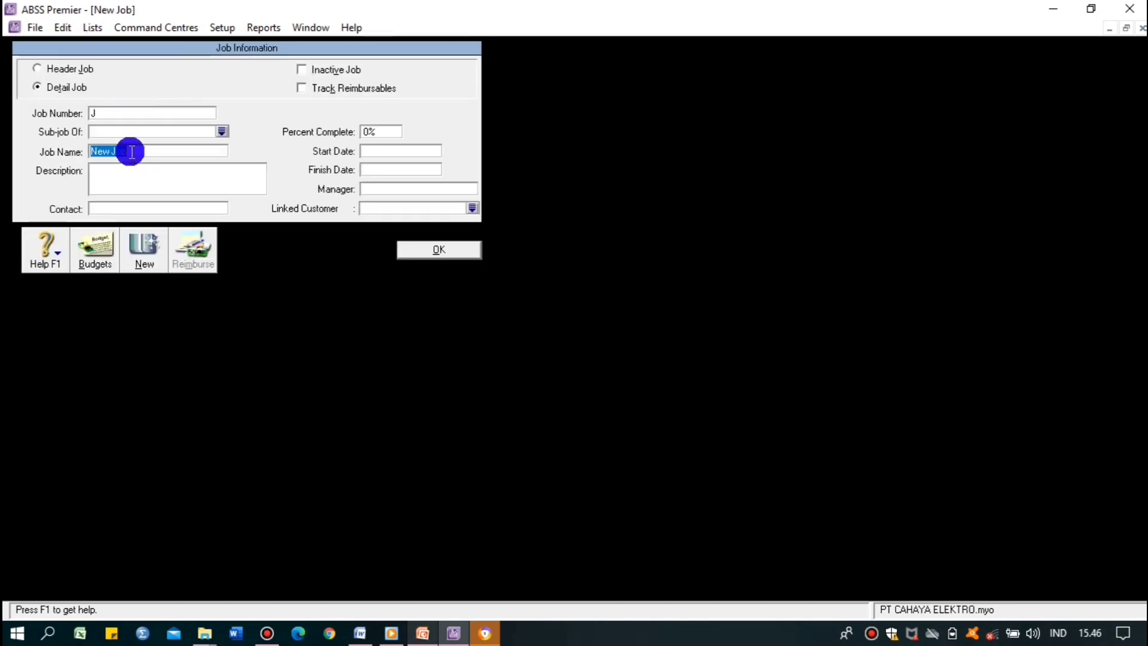
key("BackSpace")
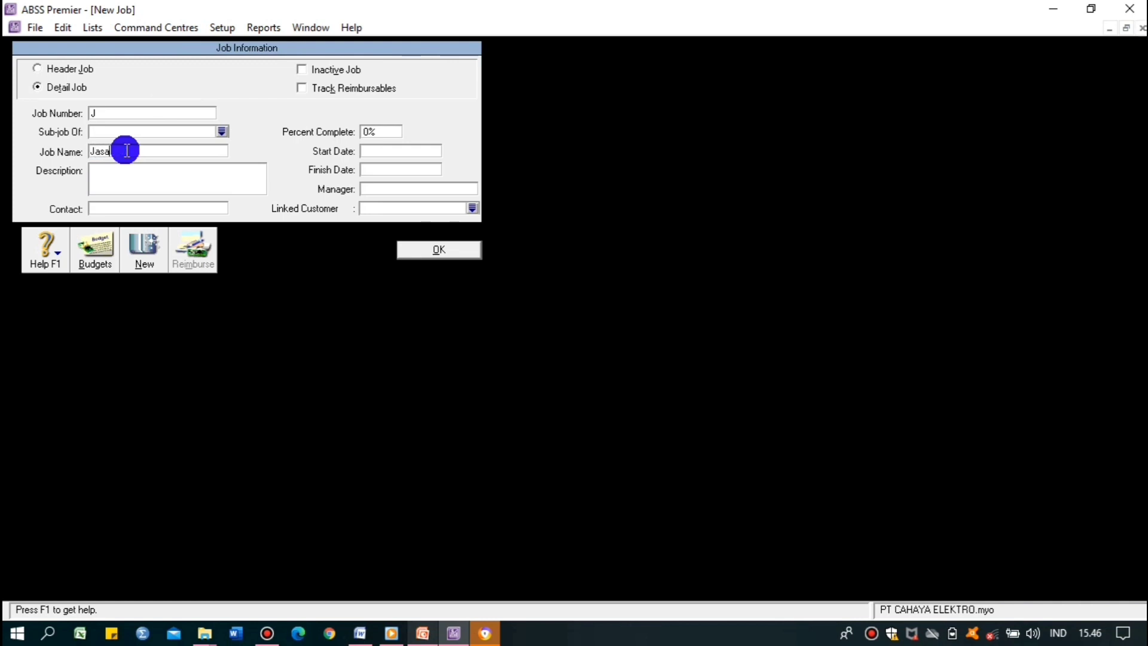
left_click(428, 251)
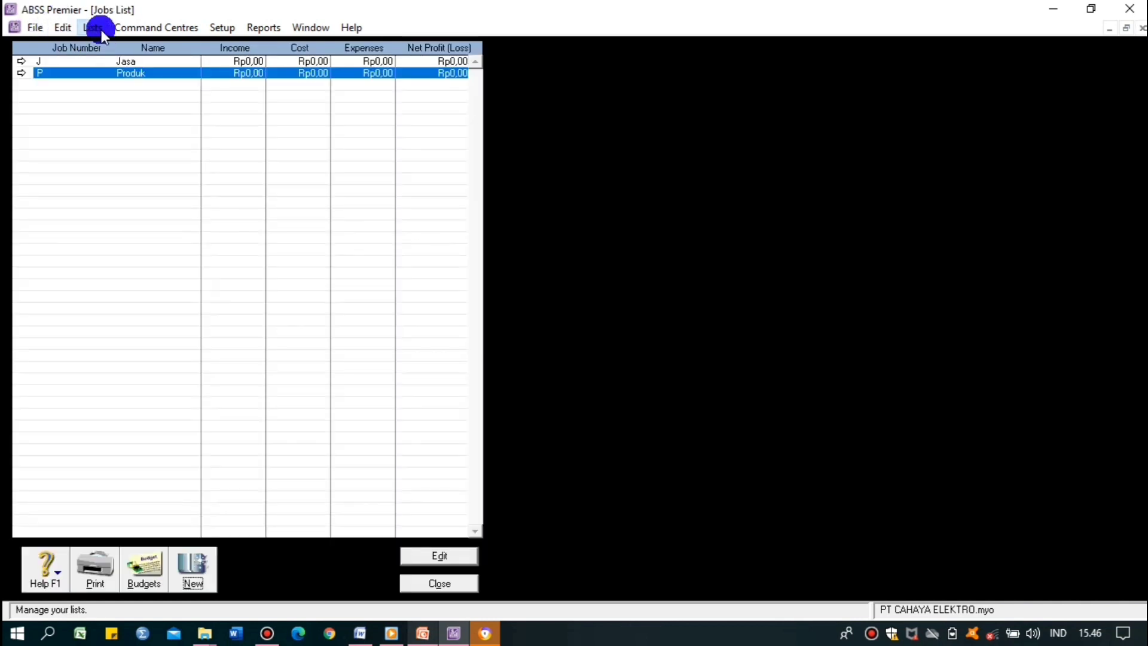
left_click(93, 28)
left_click(439, 583)
- Open the categories list and switch to PowerPoint to view the category and price level data on slide 12
left_click(93, 30)
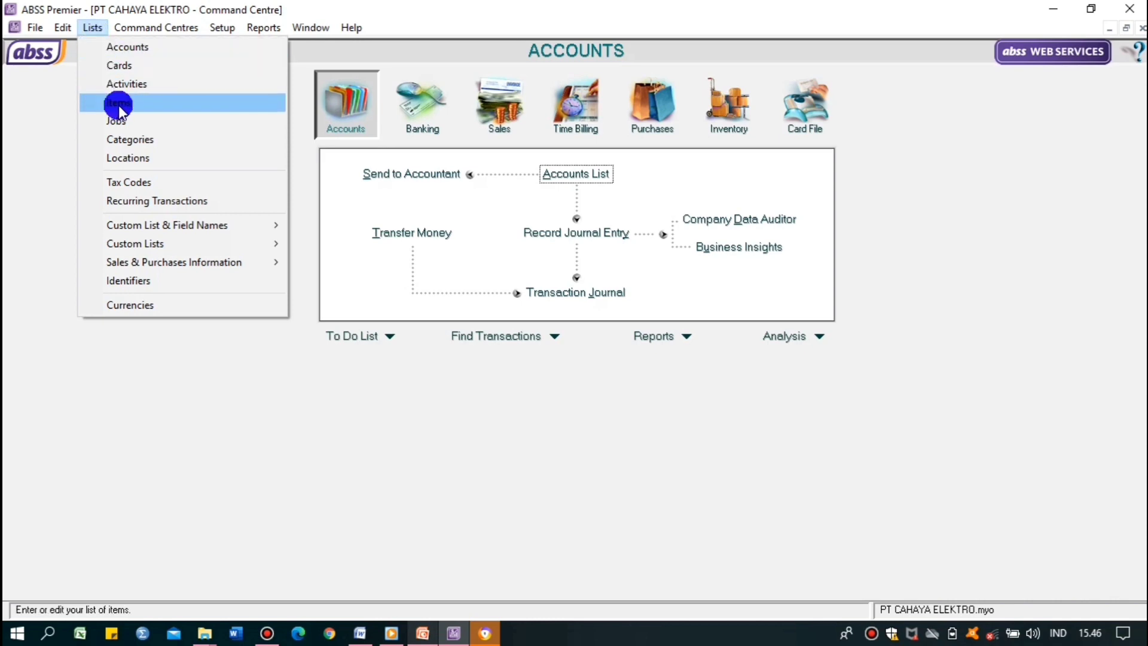
left_click(130, 140)
left_click(421, 632)
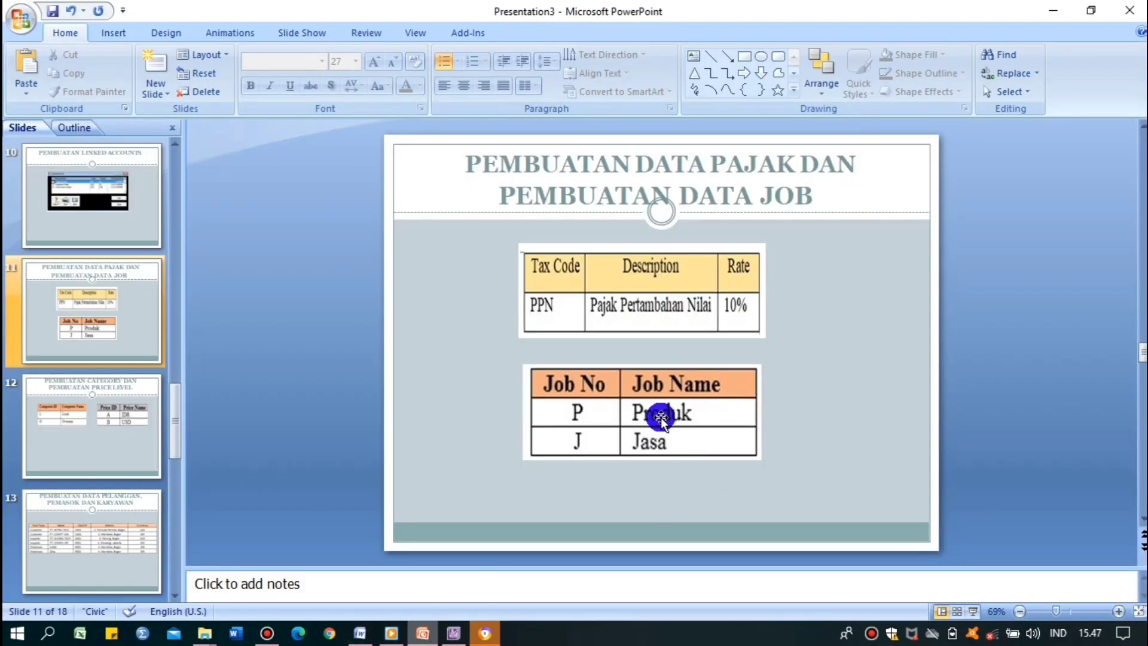
left_click(106, 444)
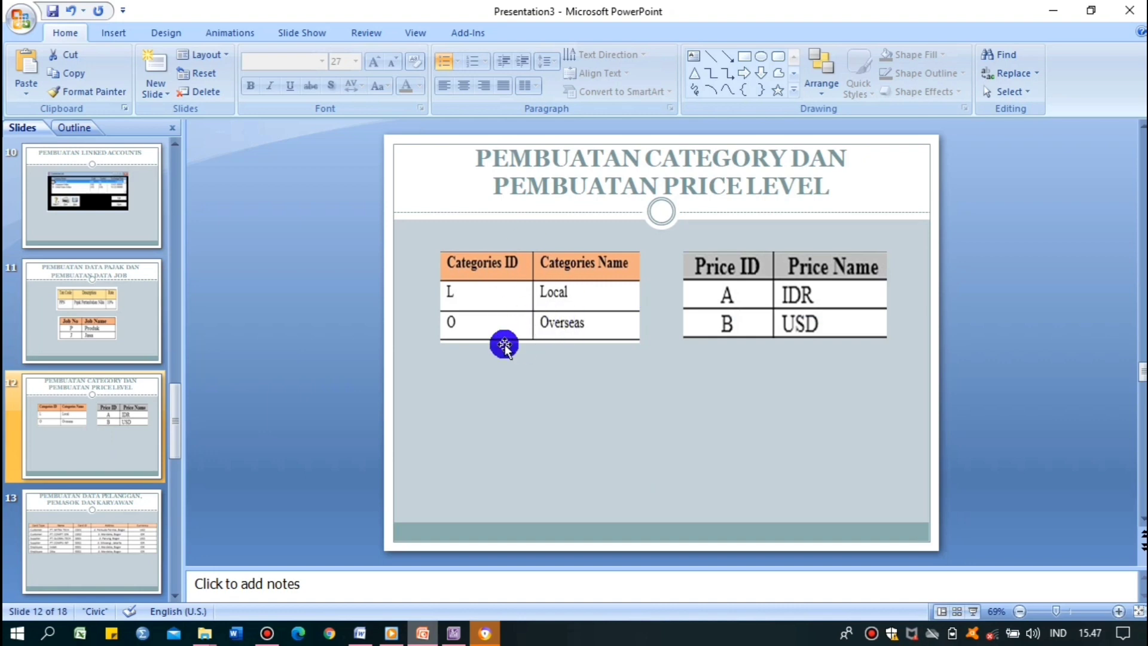
- Switch to ABSS Premier, create a category with the ID L and the name Local, and save it
left_click(431, 634)
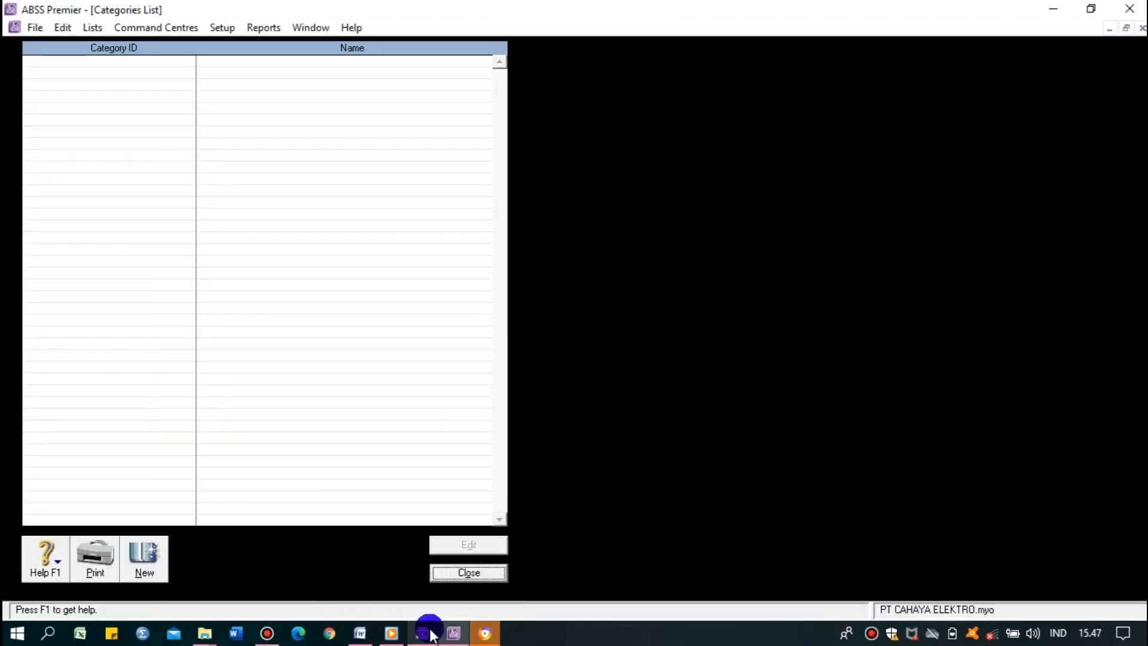
left_click(92, 28)
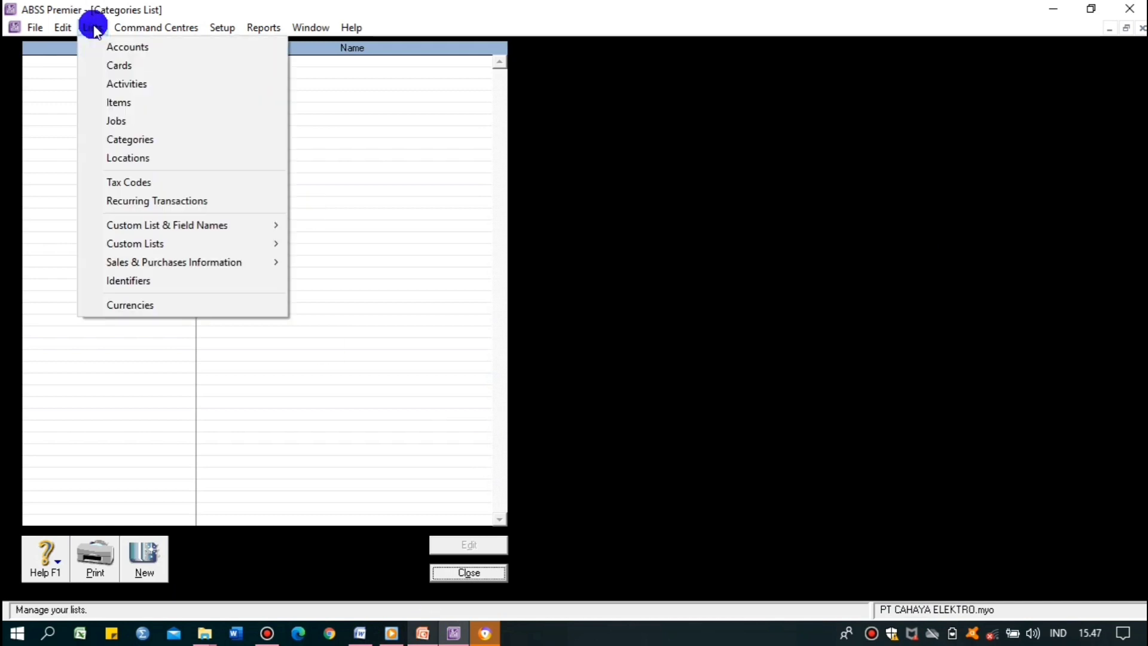
left_click(130, 140)
left_click(144, 556)
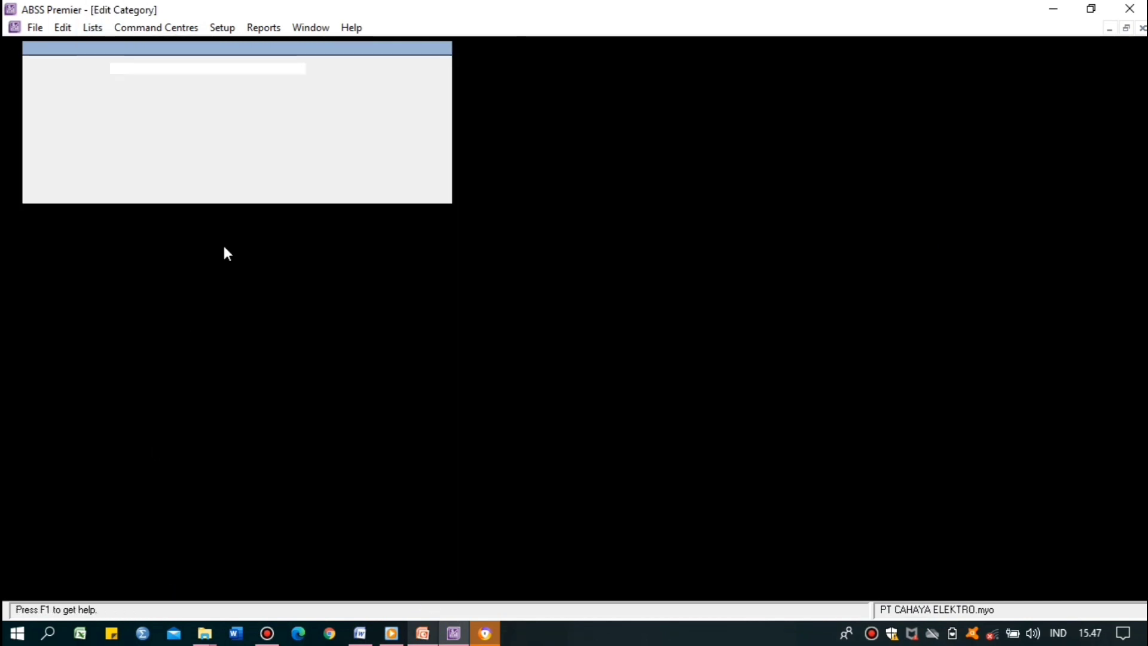
left_click(193, 70)
type("L")
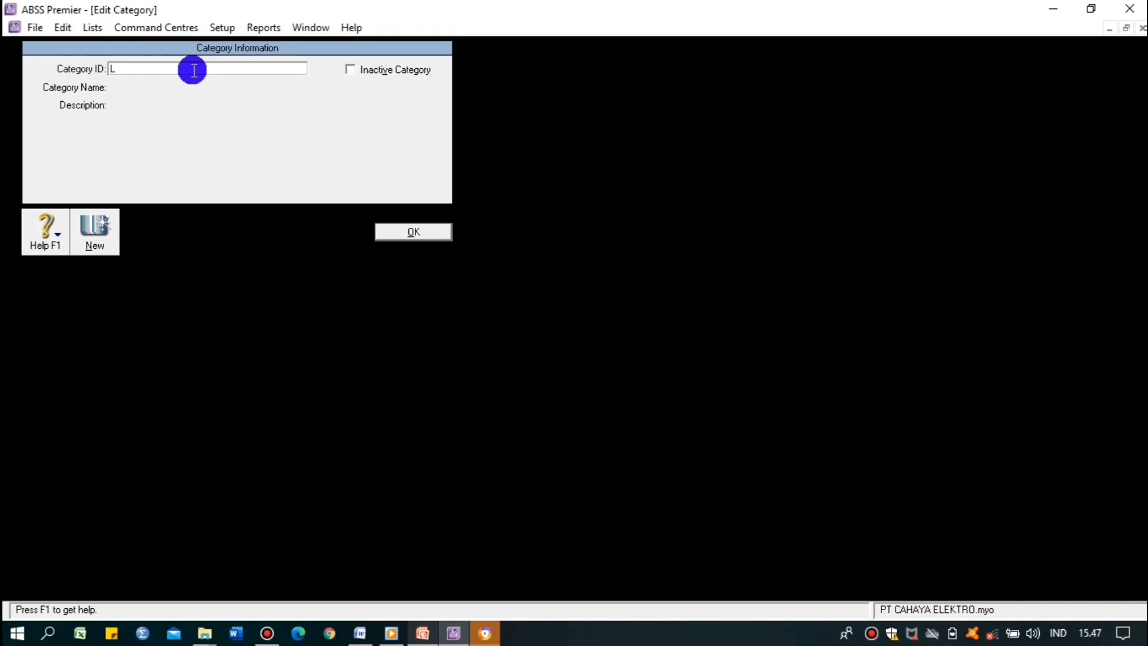
key("Tab")
type("LOCA")
key("BackSpace")
key("BackSpace")
key("BackSpace")
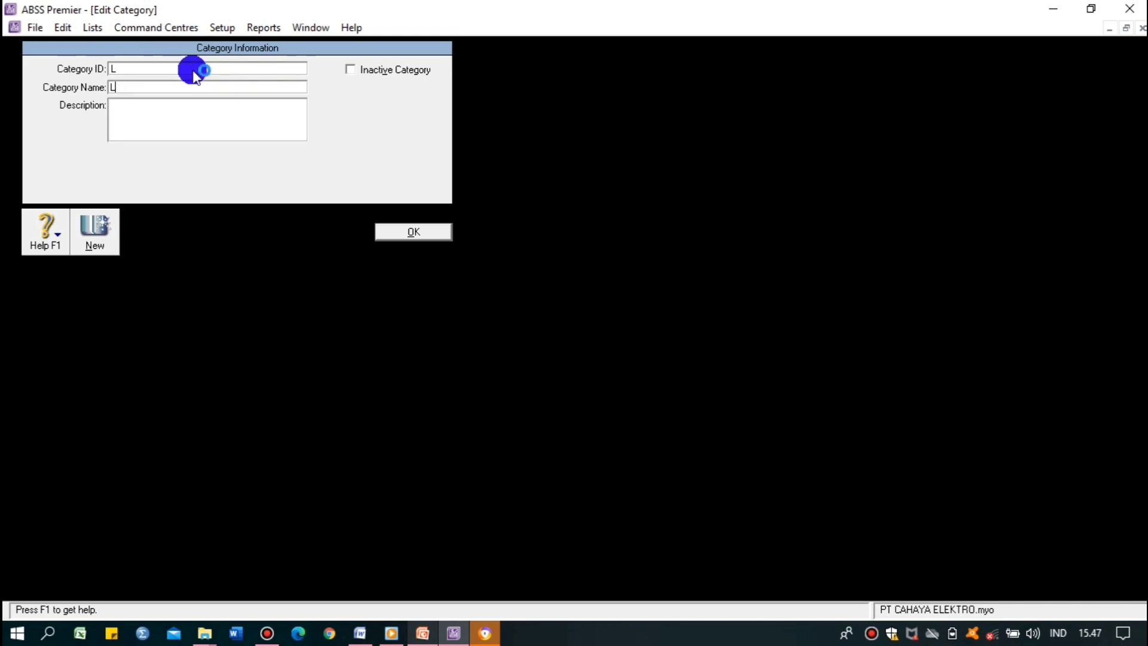
type("ocal")
left_click(414, 232)
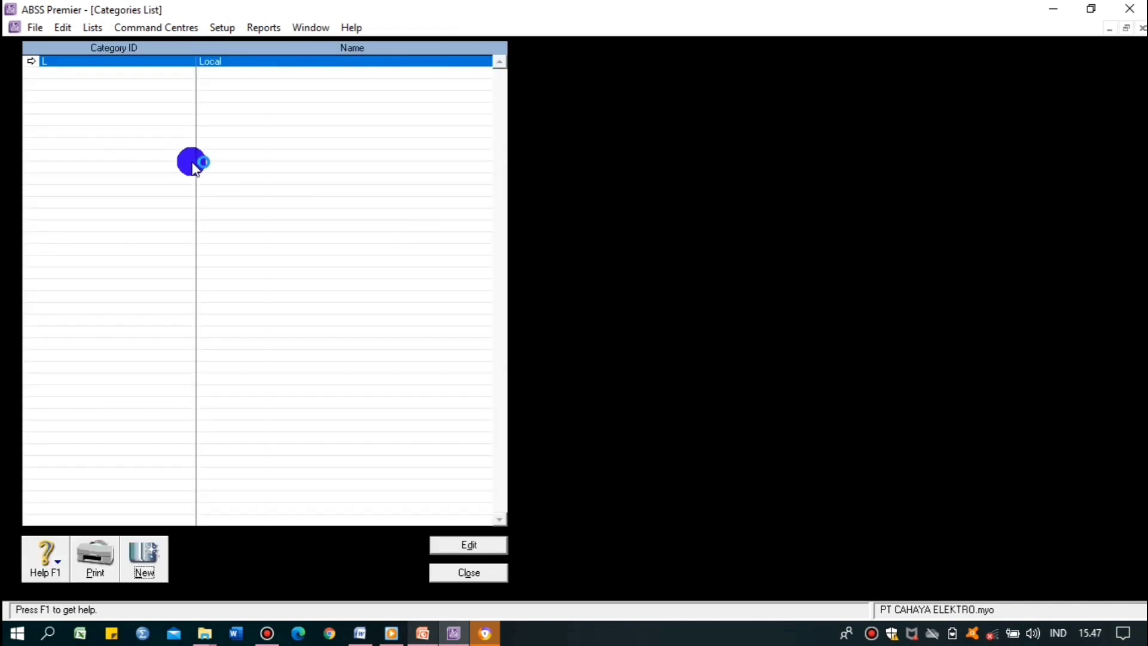
- Start a new category and enter O as its ID, checking it against the category table in the presentation
left_click(143, 569)
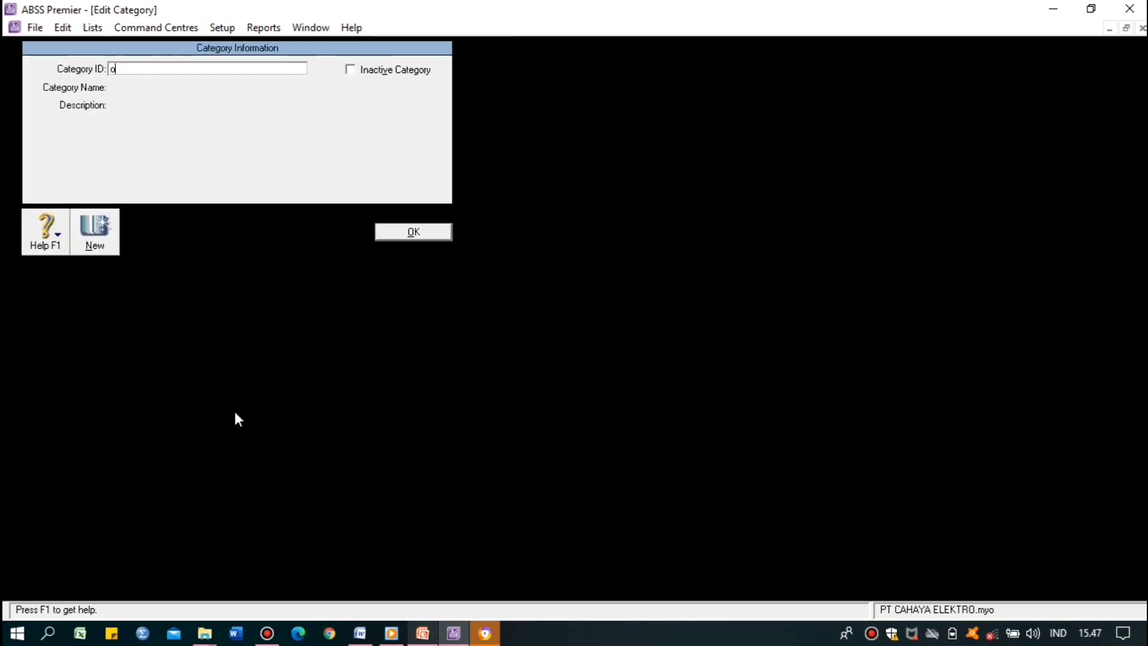
key("BackSpace")
key("Tab")
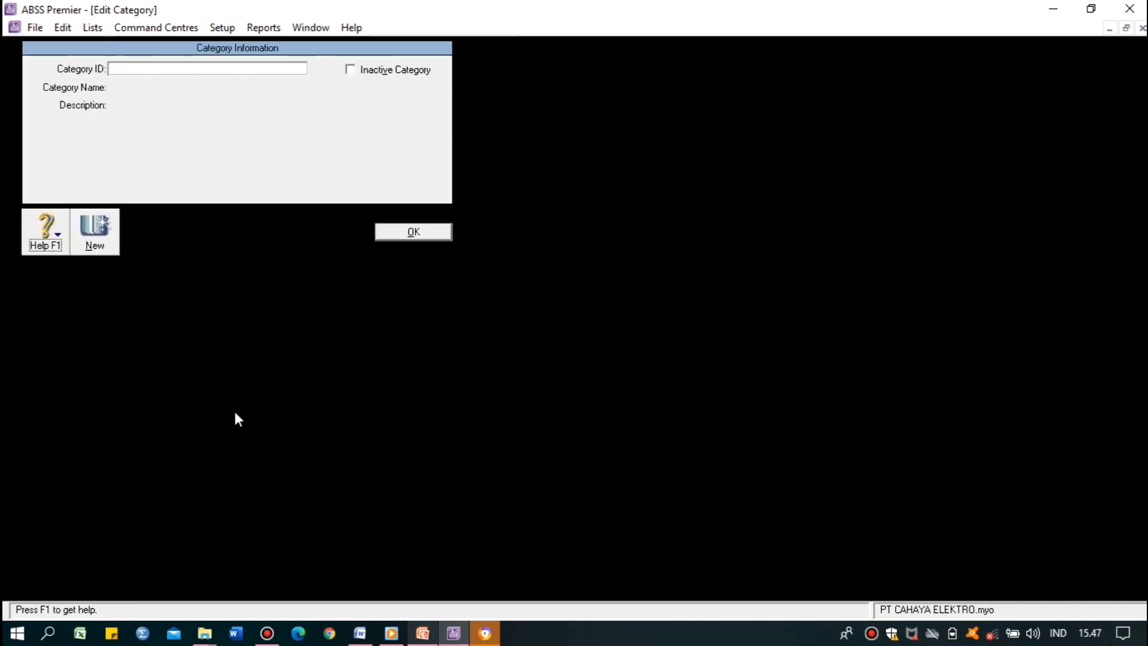
left_click(132, 70)
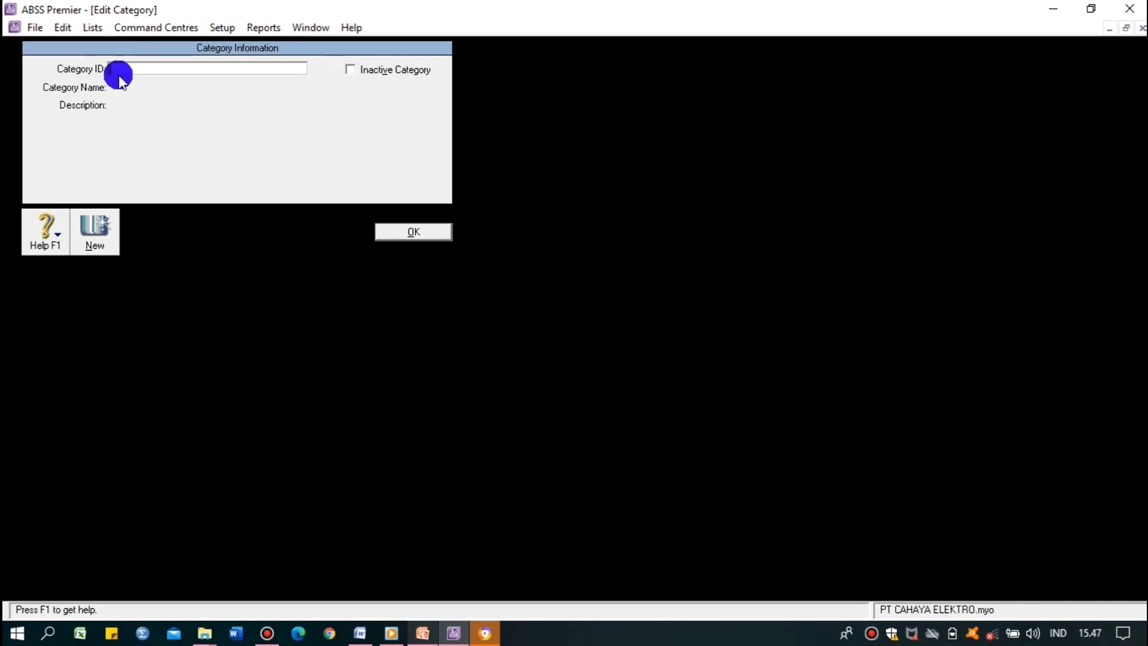
left_click(423, 633)
left_click(424, 635)
type("0")
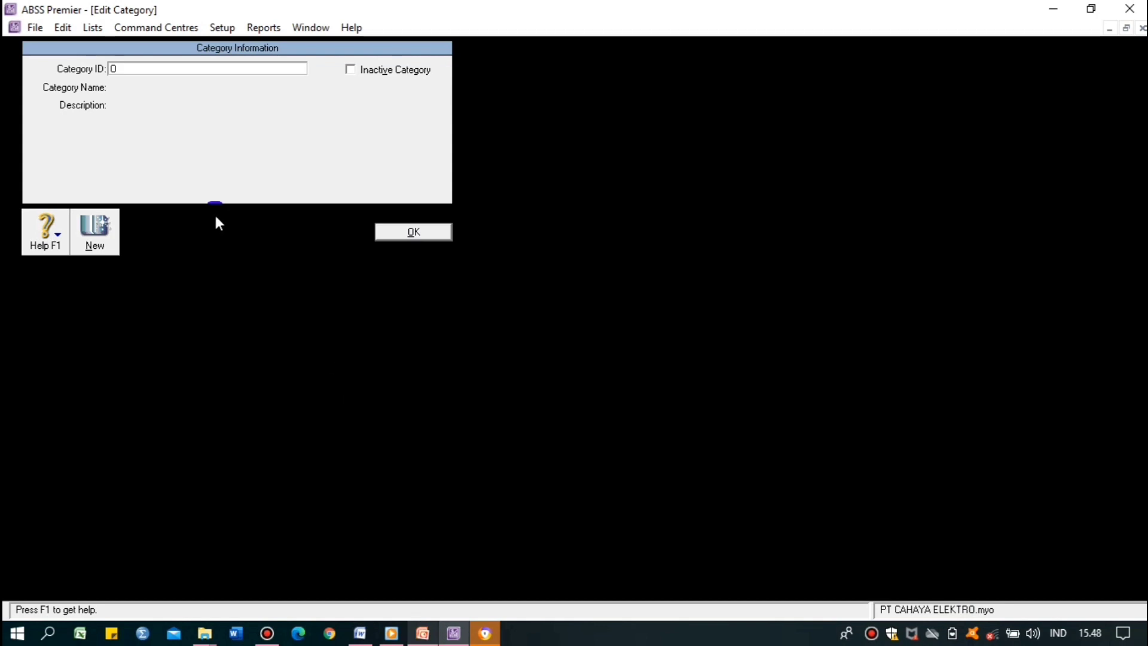
- Name category O Overseas and save it
key("Tab")
type("o")
key("BackSpace")
type("Over")
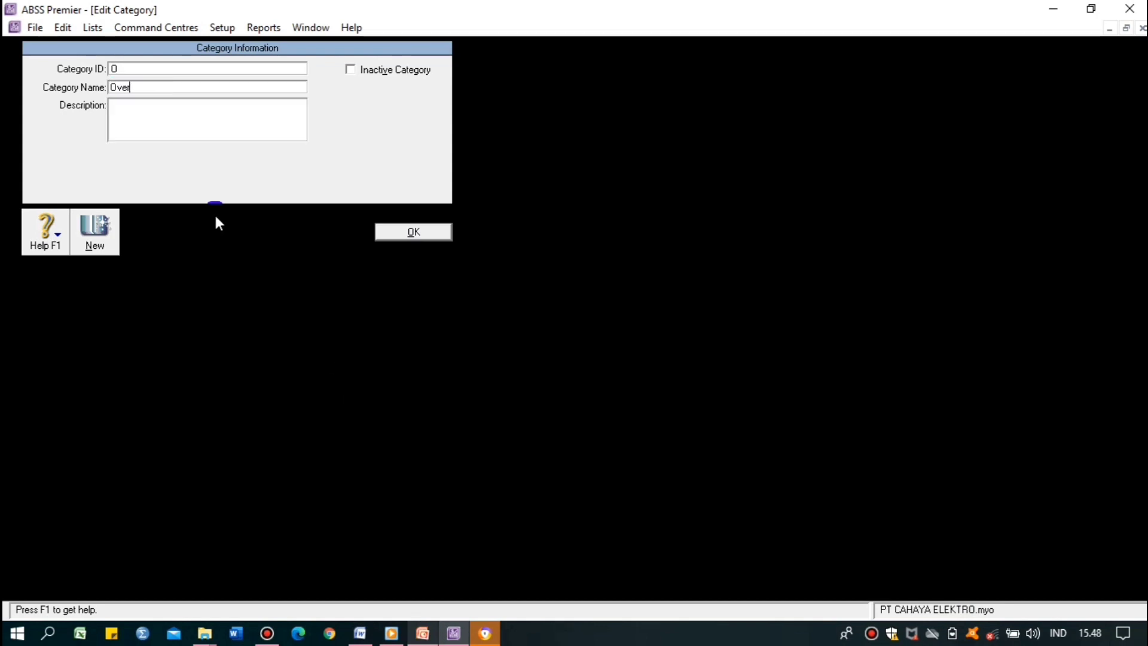
type("seas")
left_click(392, 232)
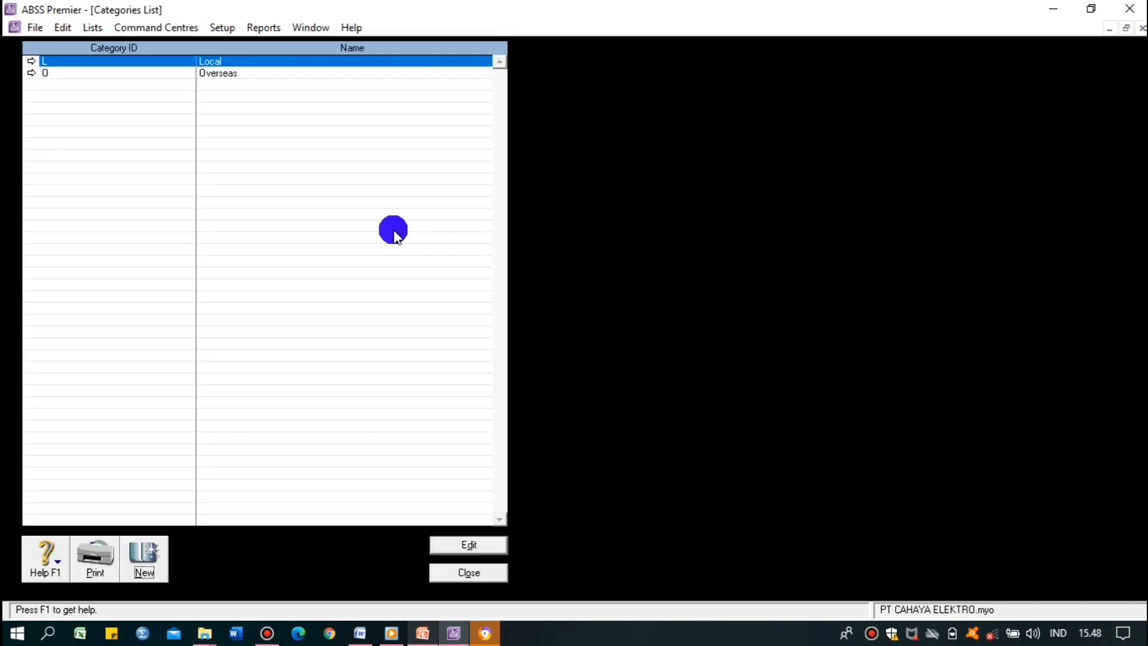
- Close the categories list and switch to PowerPoint to view the price level data
left_click(481, 571)
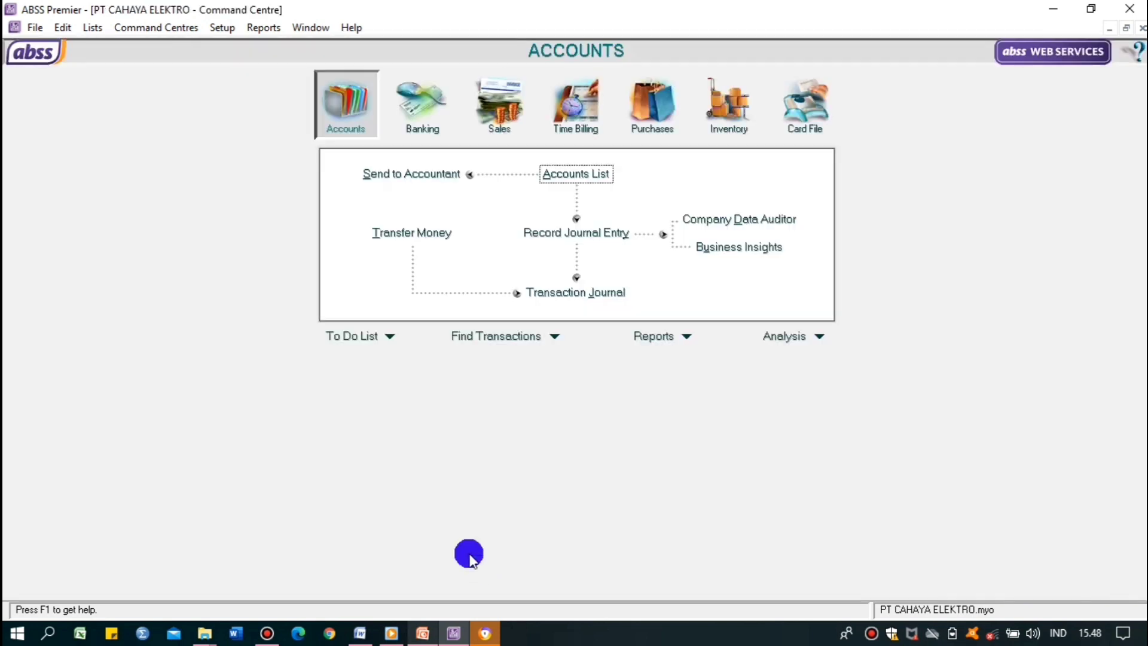
key("alt+Tab")
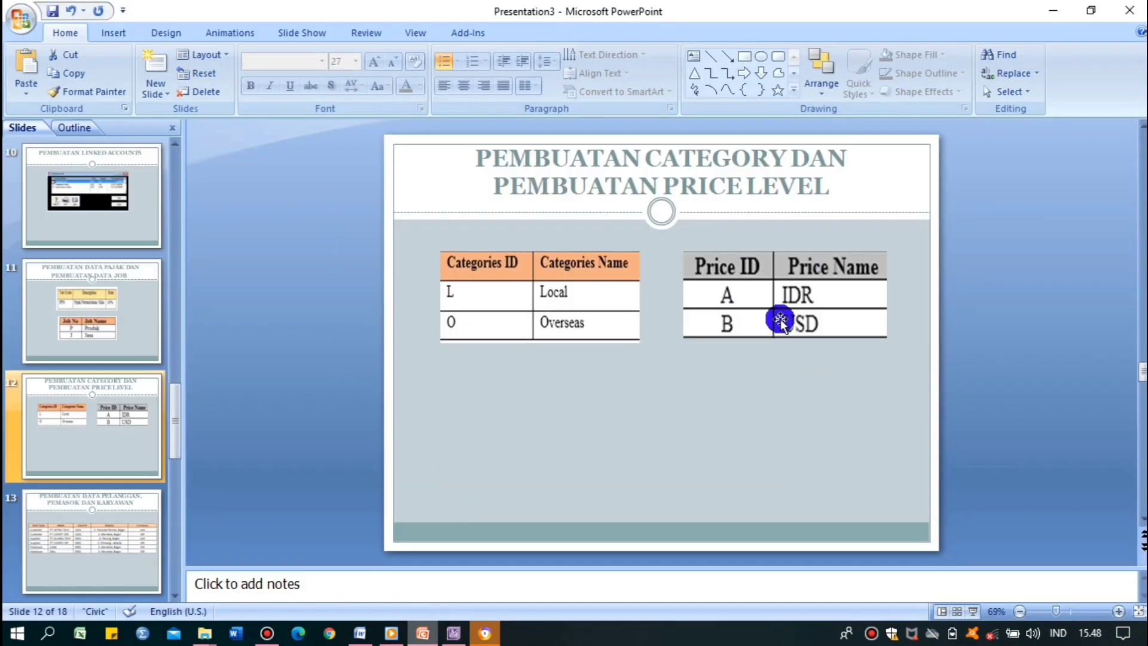
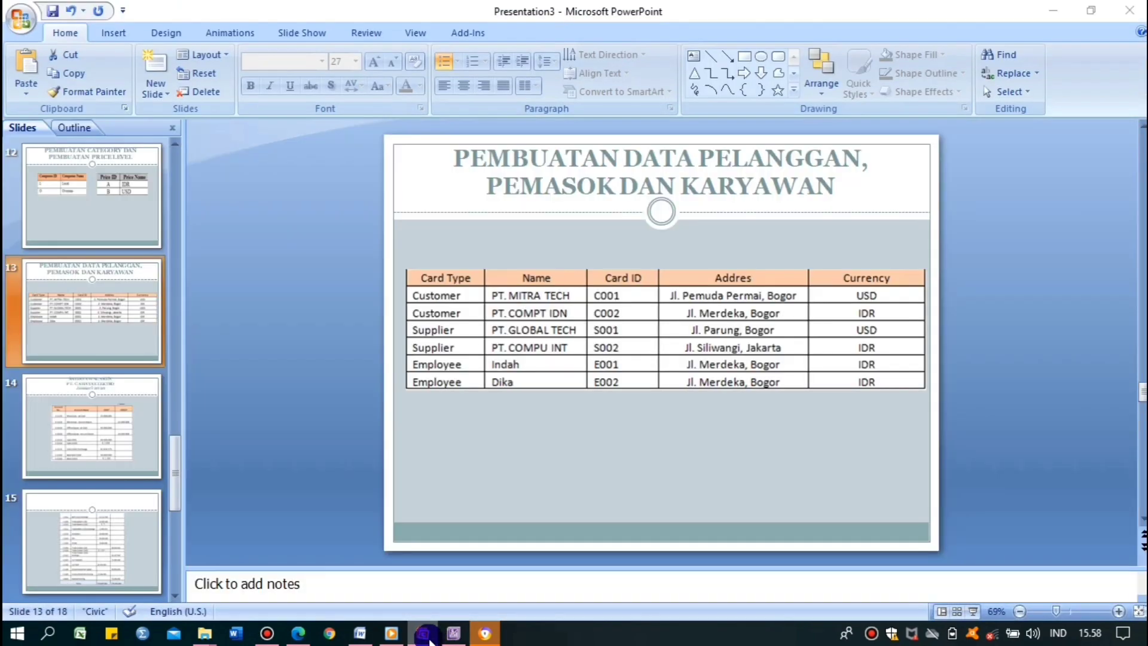
- Switch to ABSS Premier and name the new customer card PT. Mitra Tech
left_click(426, 634)
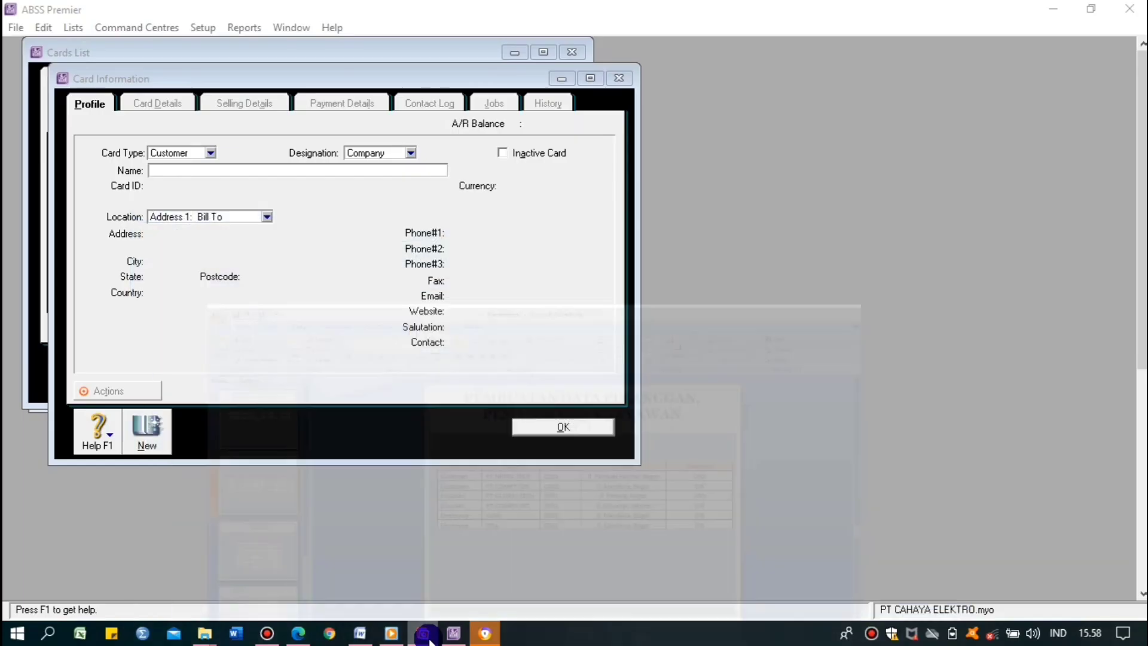
type("p")
type("PT")
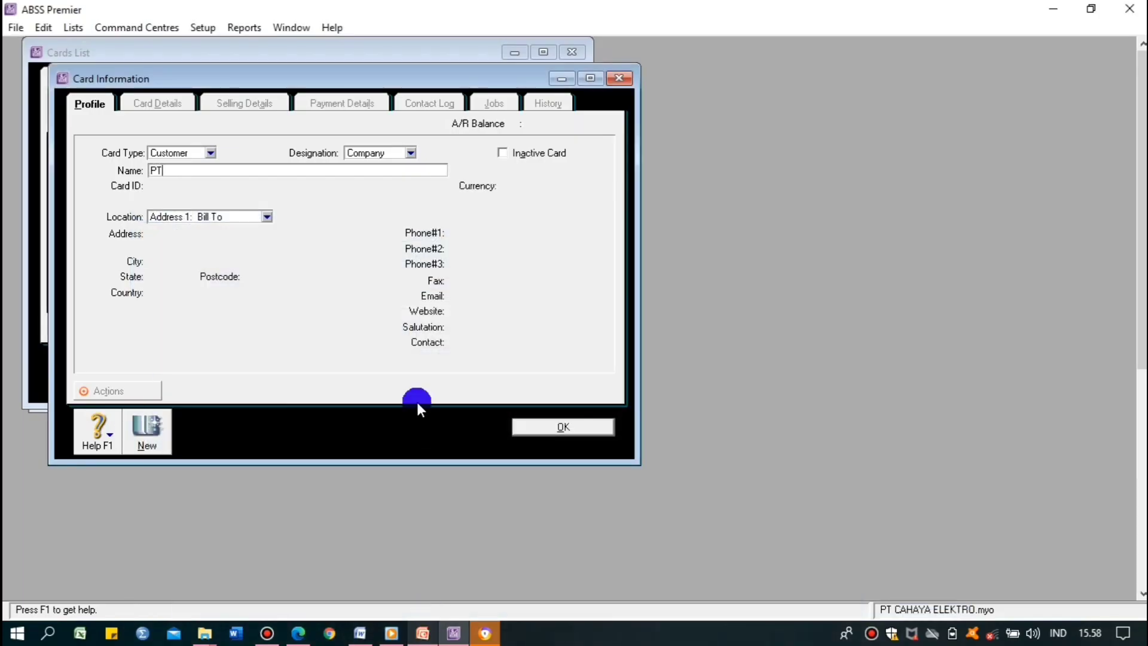
type(". Mitra Tech")
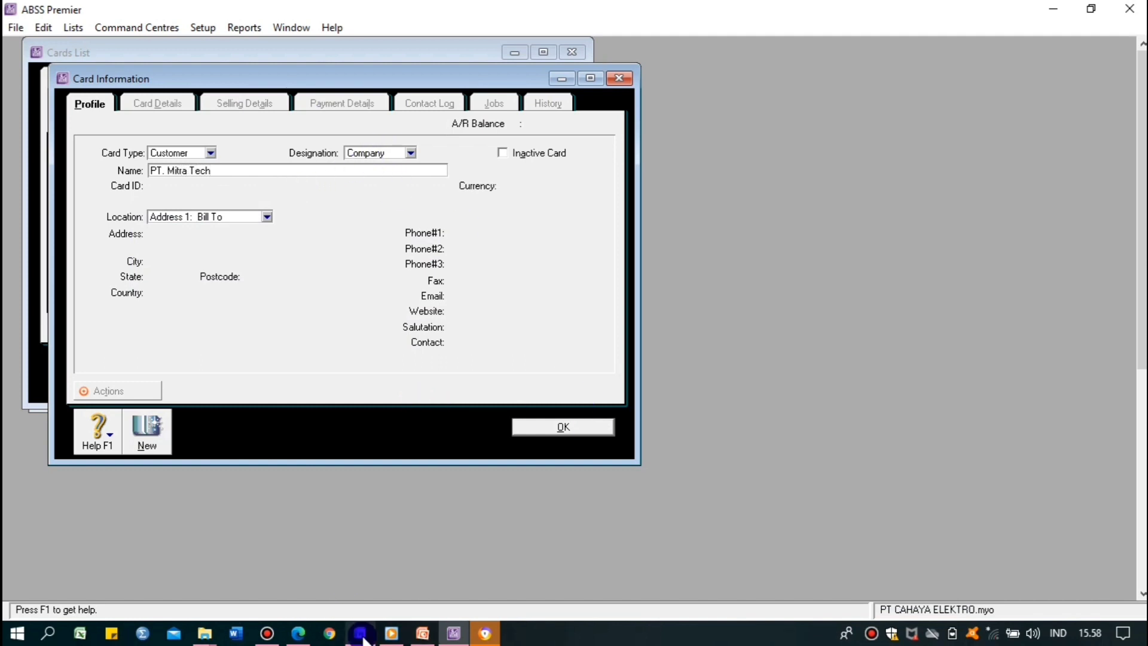
- Check the customer data in the presentation and set PT. Mitra Tech's currency to USD
left_click(423, 635)
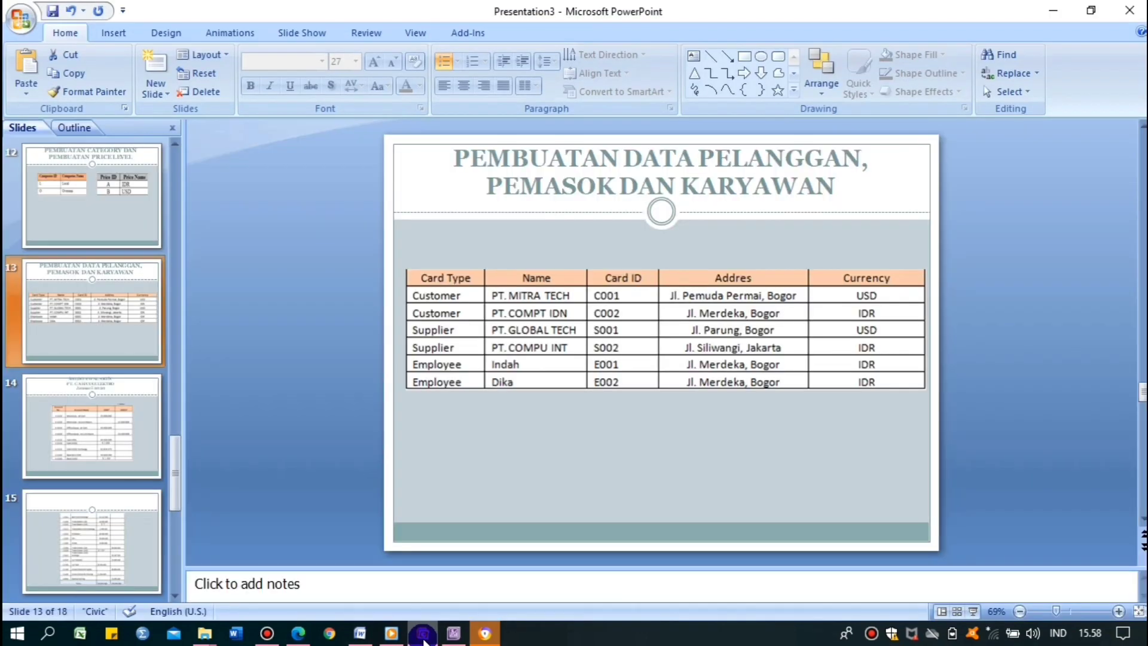
left_click(423, 638)
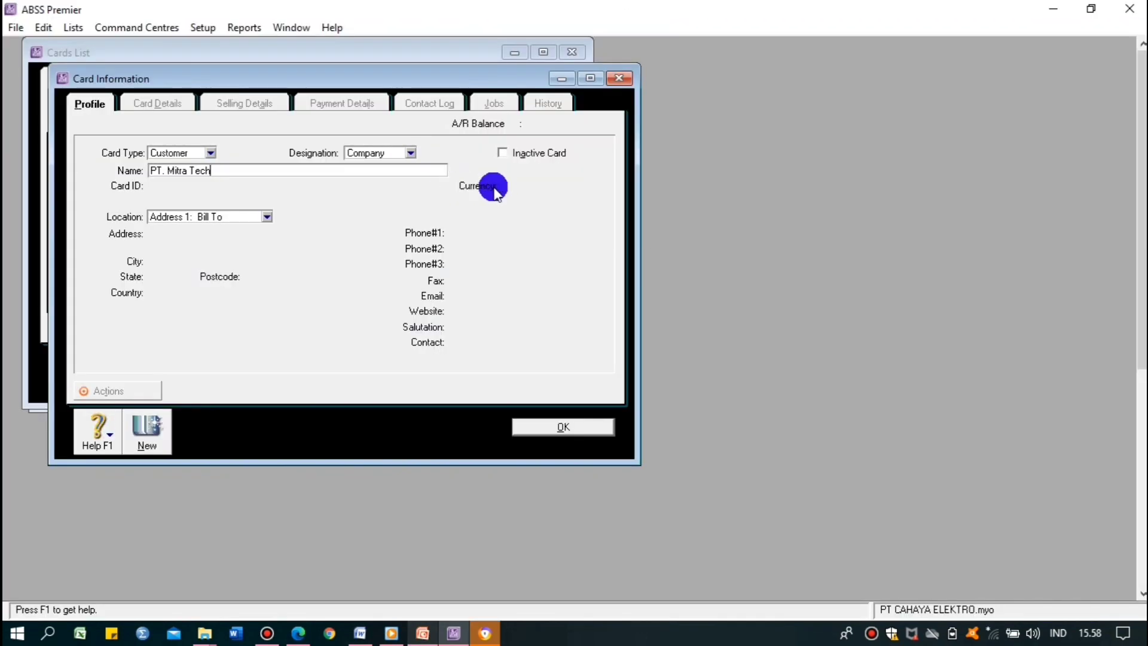
key("Tab")
left_click(534, 187)
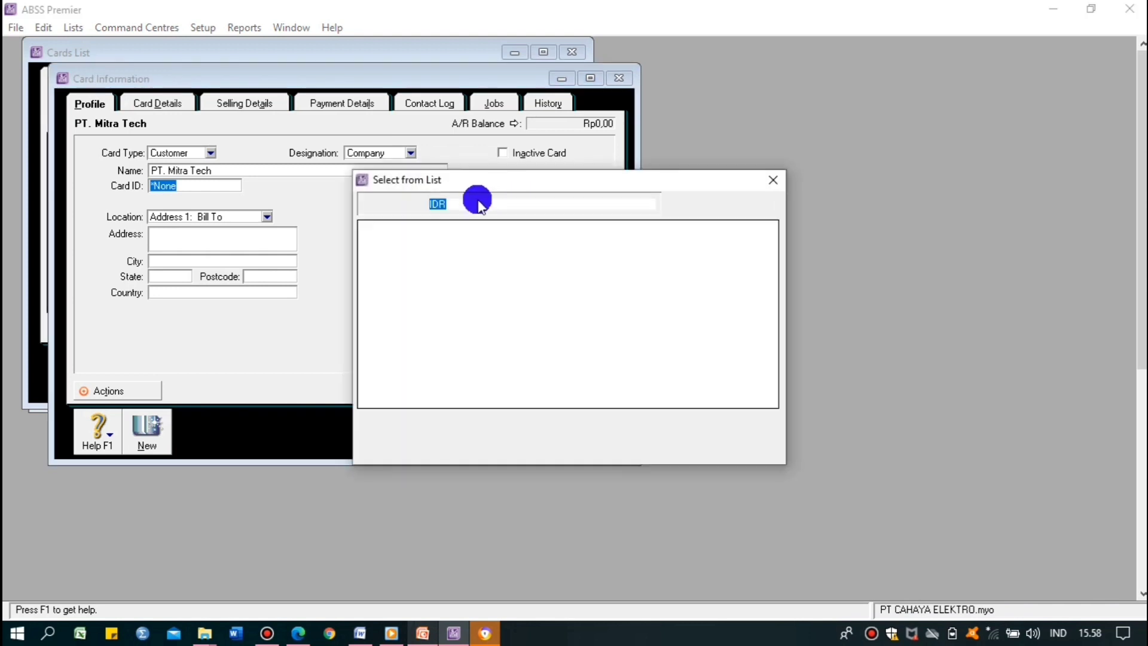
double_click(470, 238)
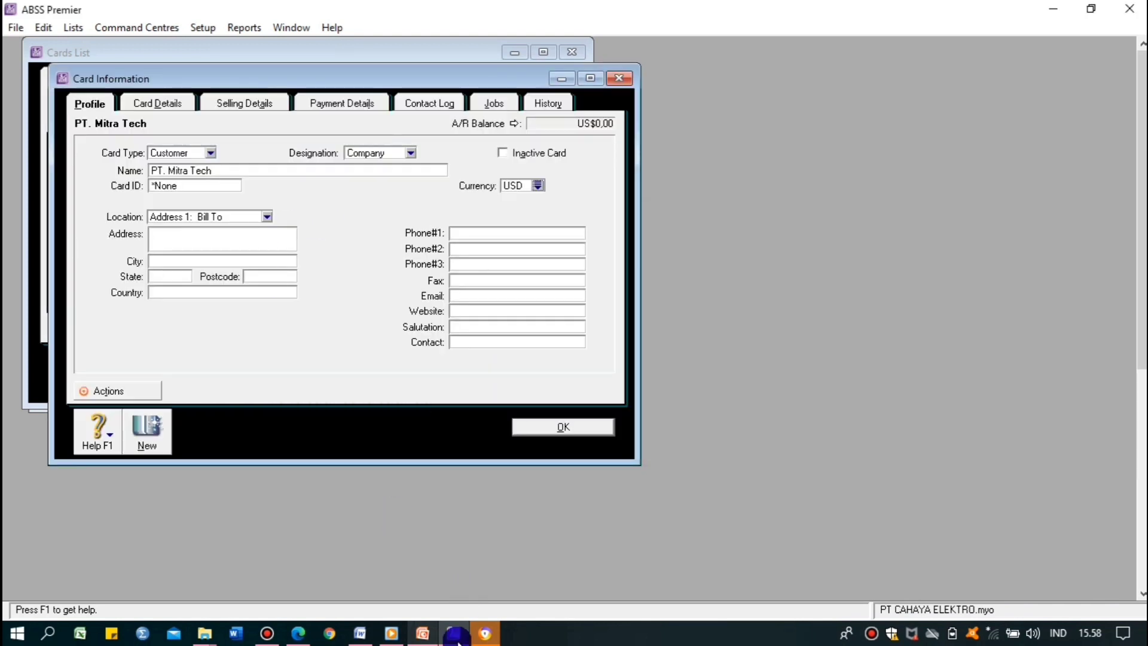
- Look up PT. Mitra Tech's address in the presentation, enter it on the card, and save the card
left_click(424, 634)
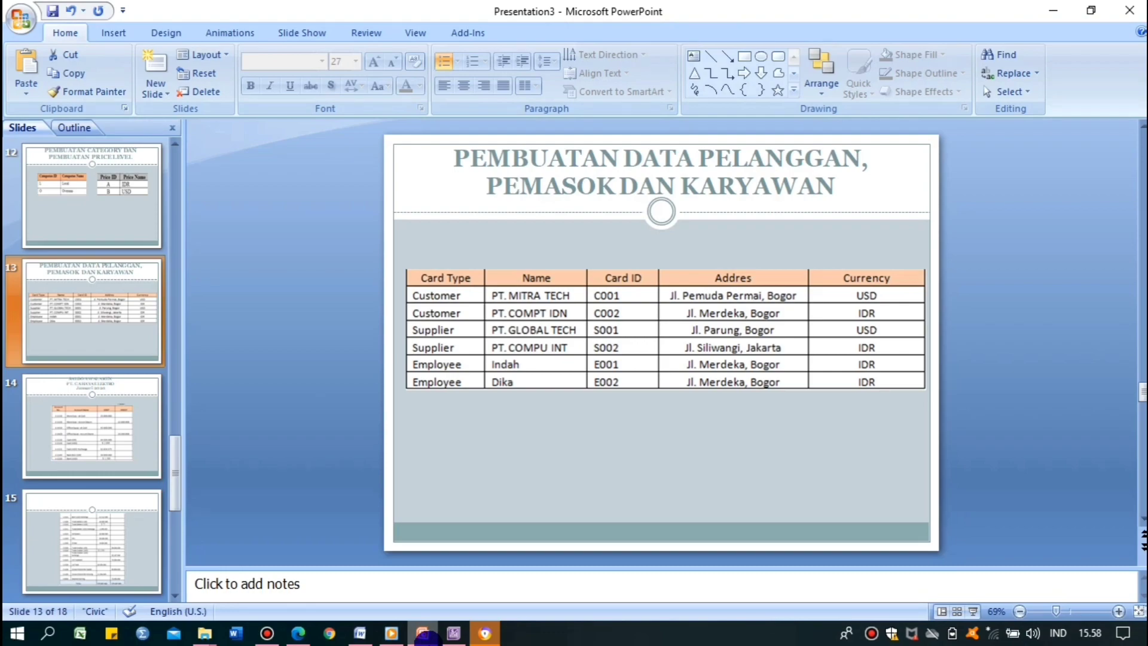
left_click(424, 634)
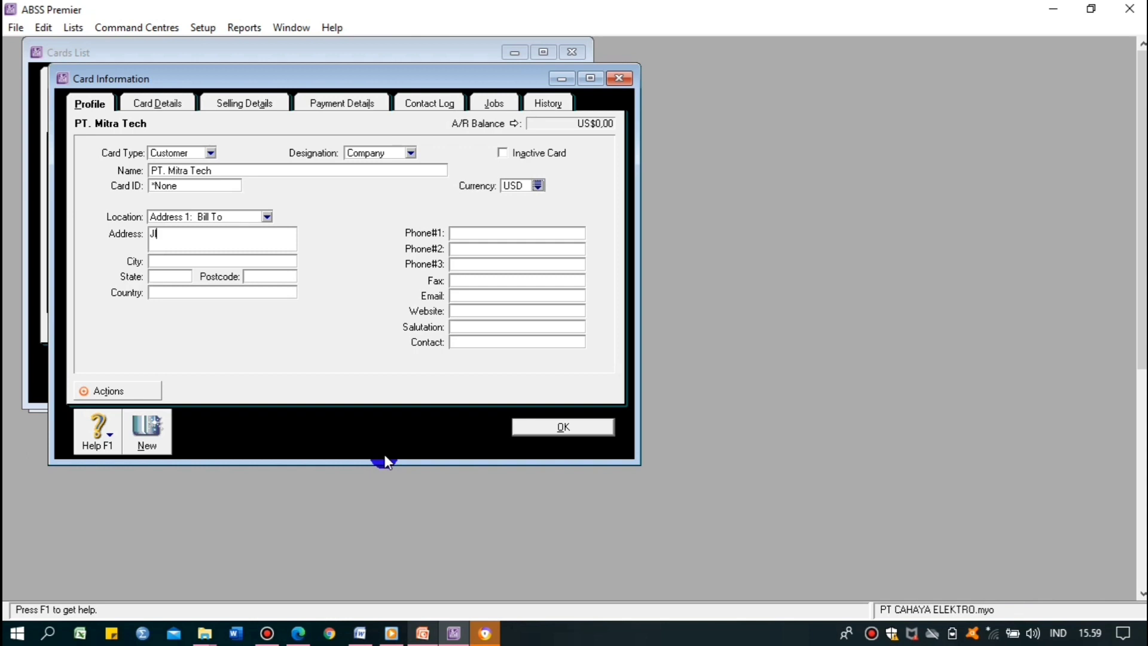
type(". Pemuda Permai , Bogor")
left_click(572, 427)
- Start another customer card and name it PT. COMP IDN
left_click(170, 383)
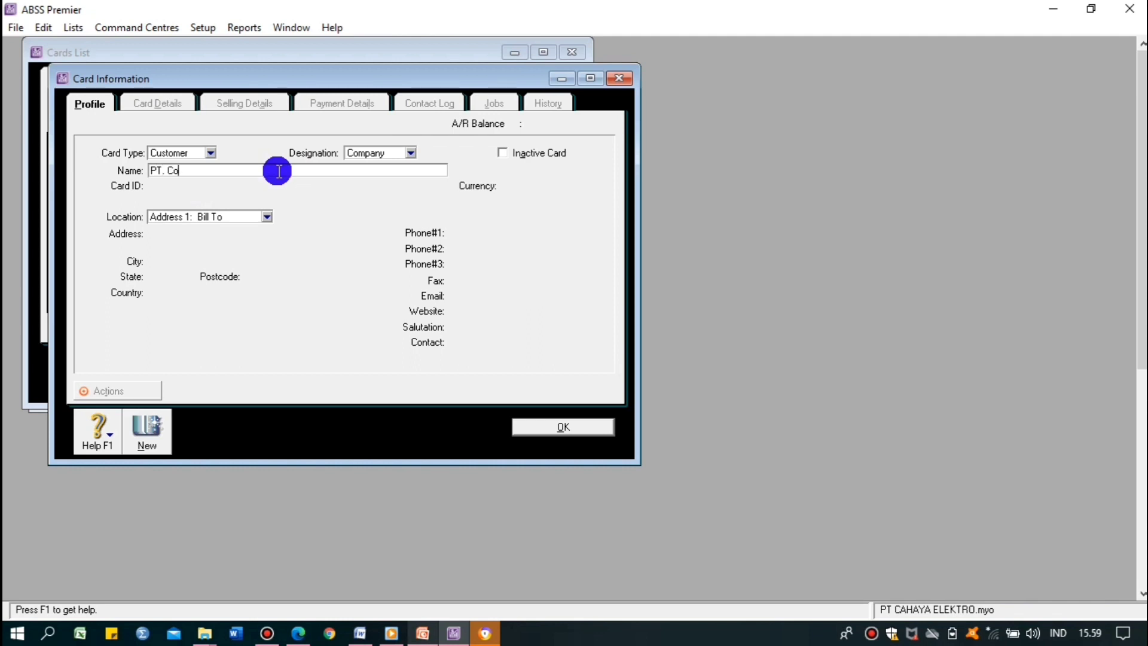
type("PT. Comp IDN")
key("BackSpace")
key("BackSpace")
key("BackSpace")
key("BackSpace")
key("BackSpace")
key("BackSpace")
key("BackSpace")
type("OMP IDN")
key("Tab")
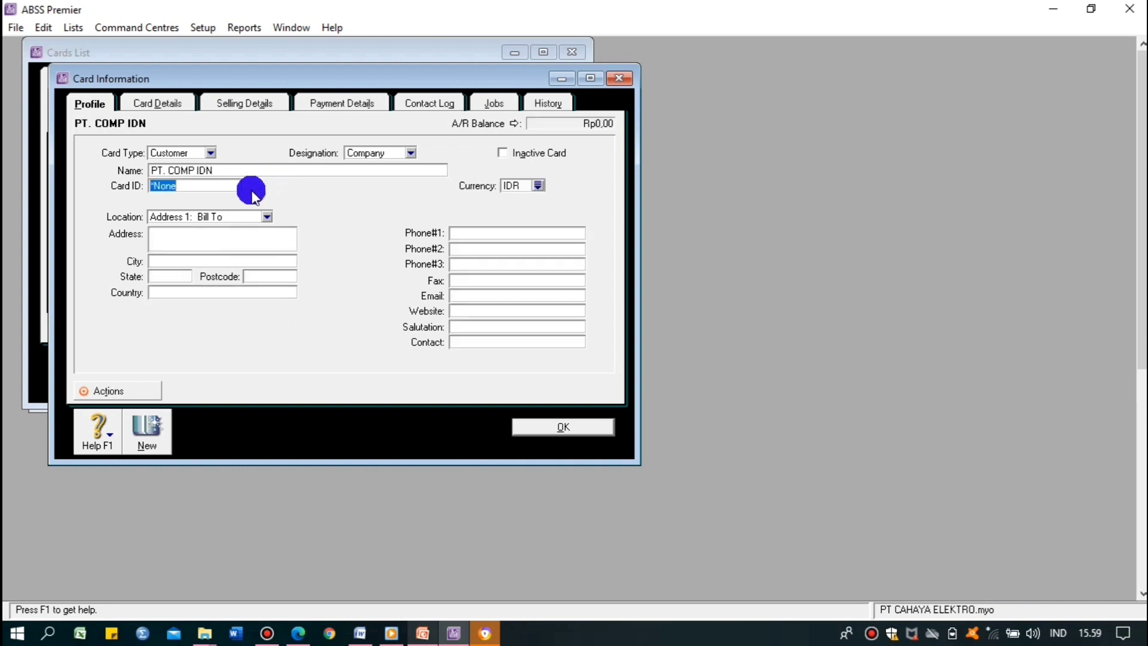
- Enter PT. COMP IDN's card ID and address, and save the card
type("C002")
left_click(203, 242)
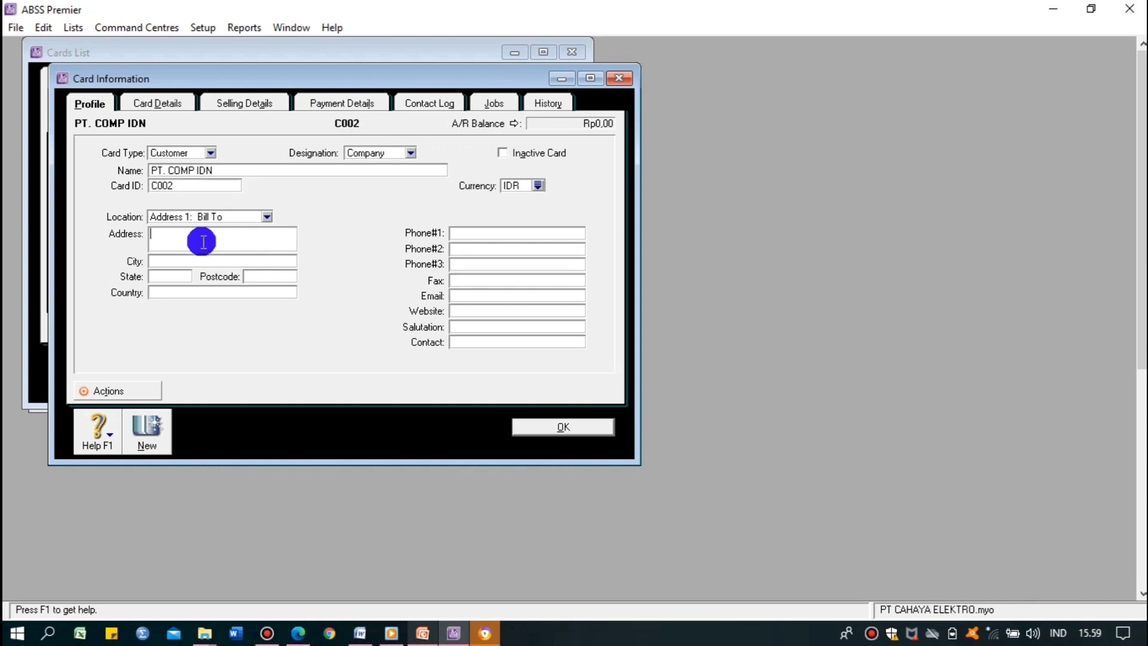
type("JL. Merdeka,Bogor")
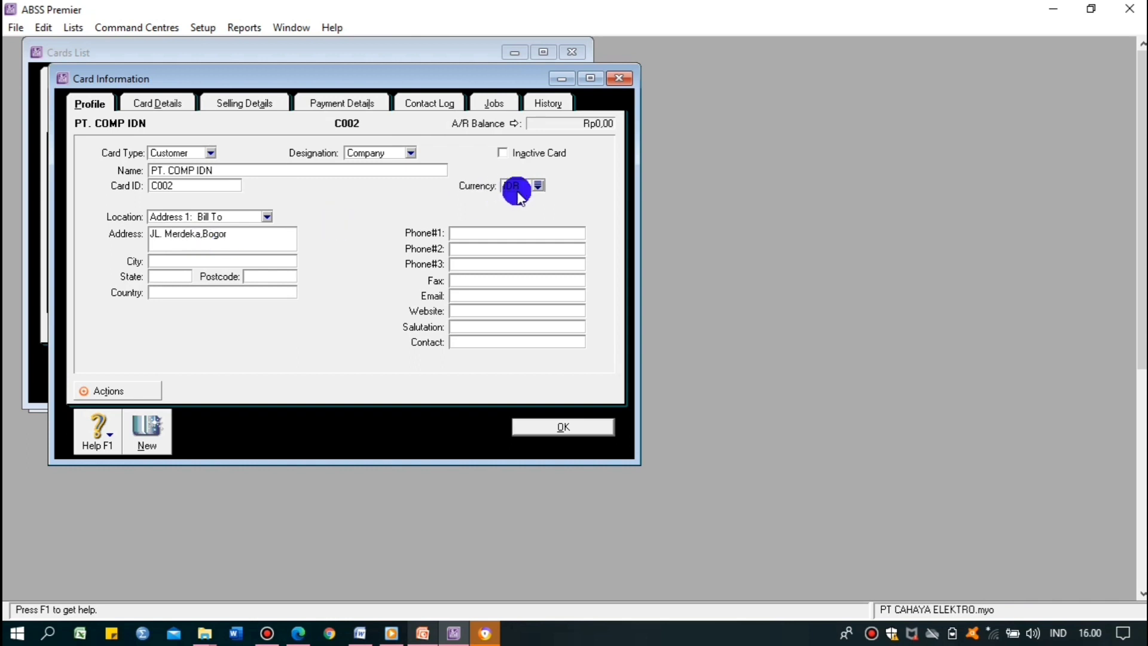
left_click(561, 423)
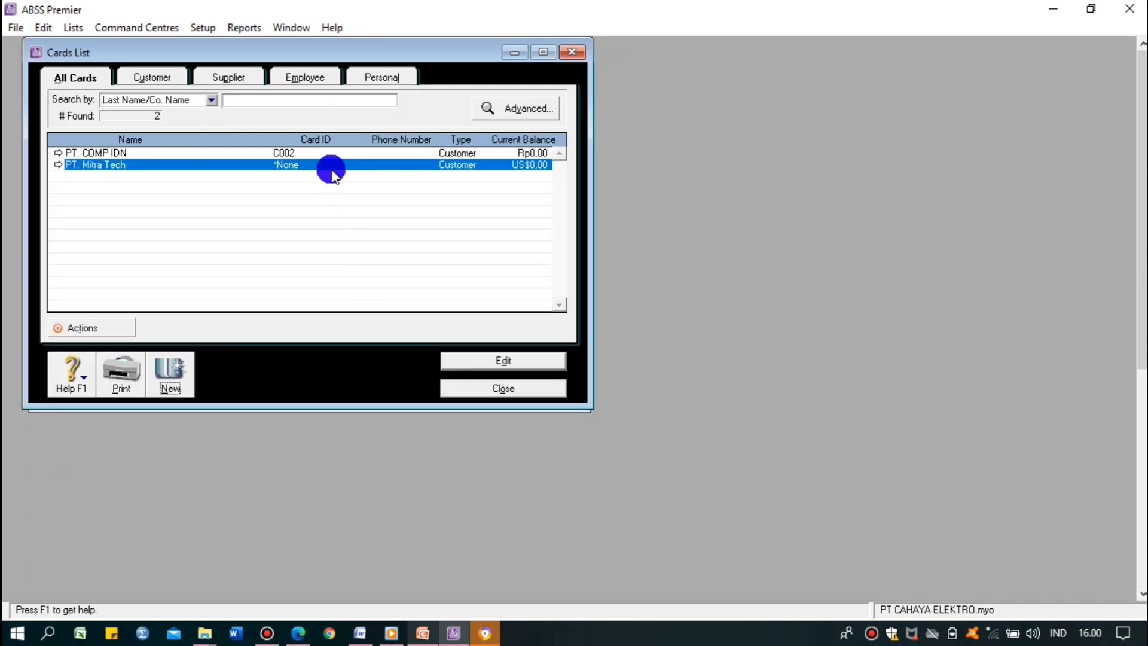
- Edit the PT. Mitra Tech card to enter its missing card ID, and save it
left_click(479, 362)
left_click(200, 185)
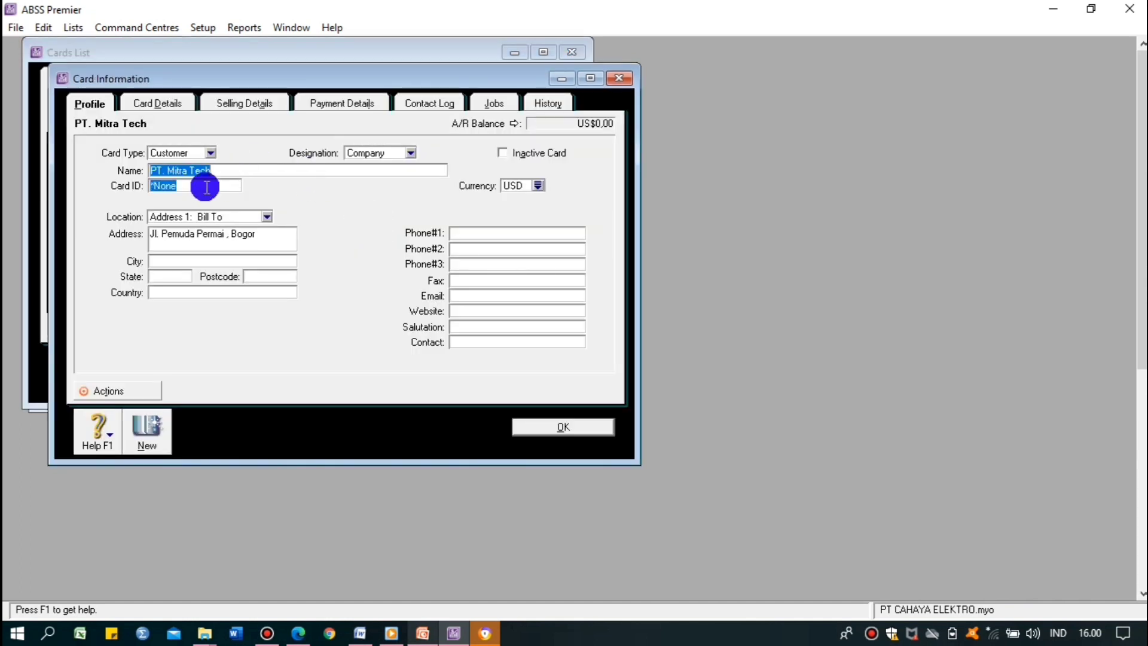
type("c00")
key("BackSpace")
key("BackSpace")
key("BackSpace")
type("C001")
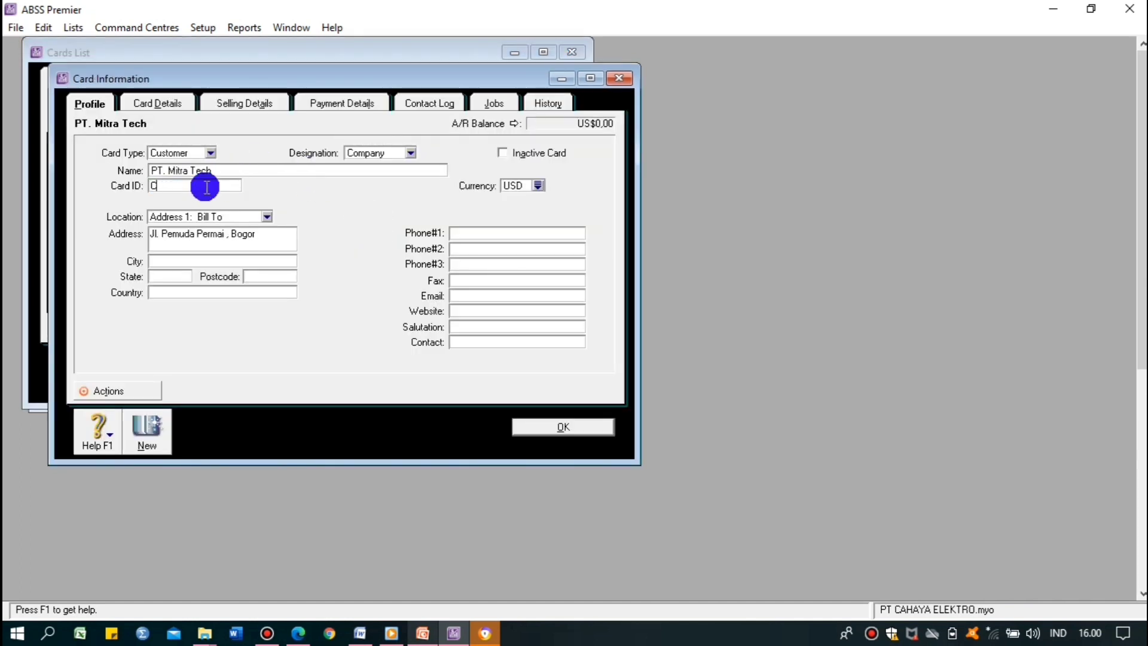
left_click(561, 427)
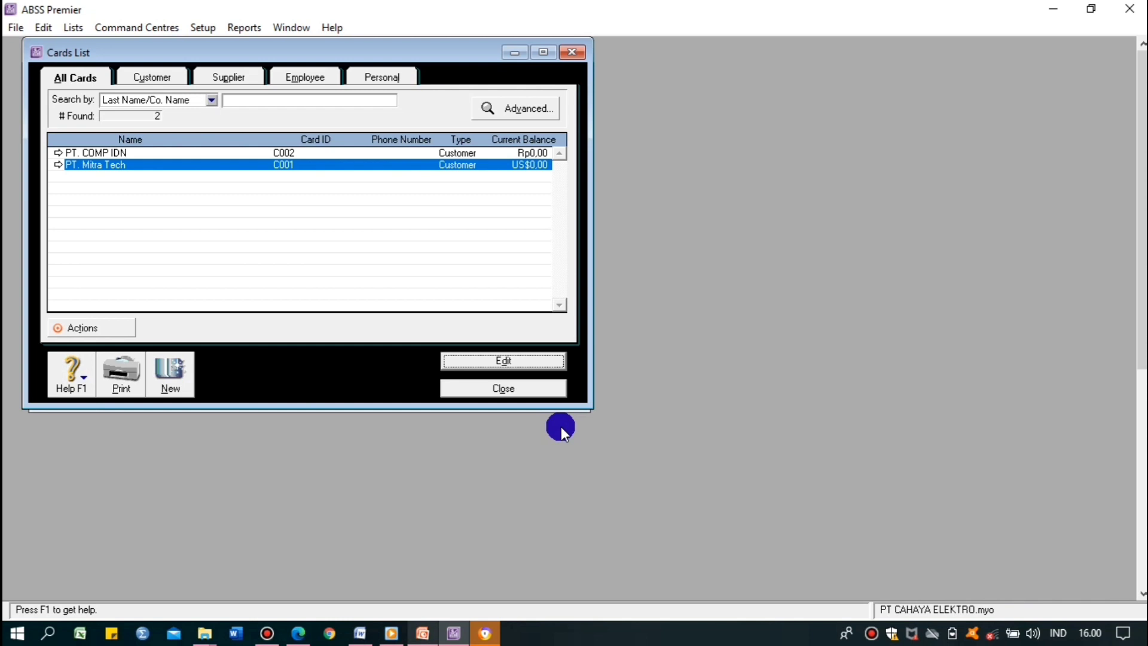
left_click(267, 633)
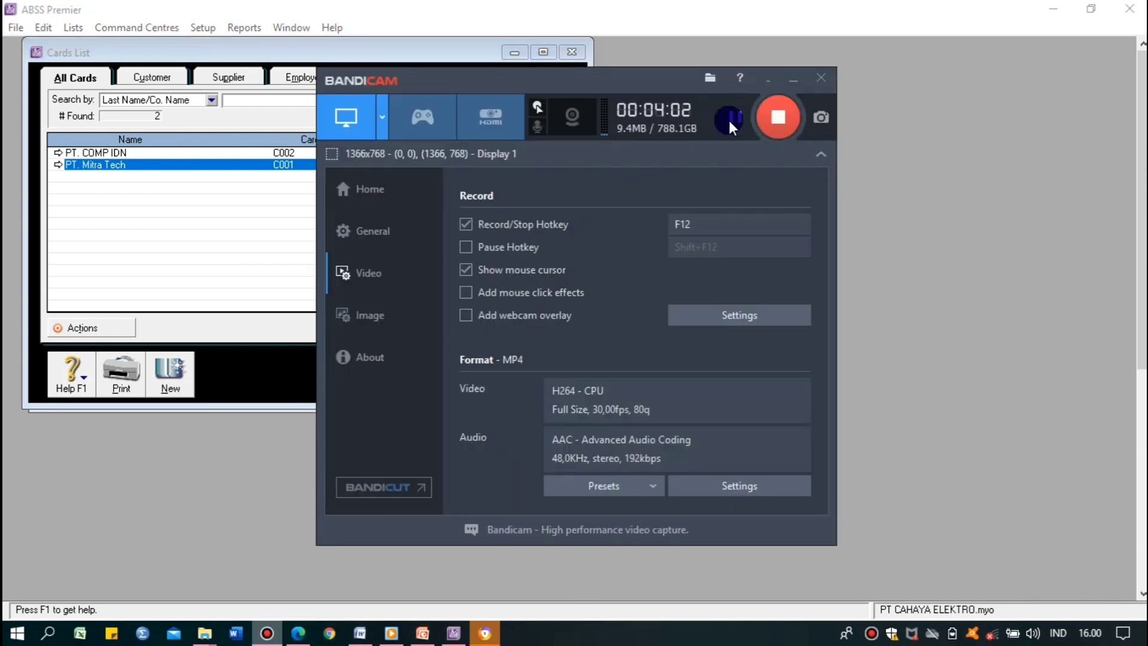
left_click(147, 211)
- Start a supplier card named PT. GLOBAL TECH and enter its card ID
left_click(231, 77)
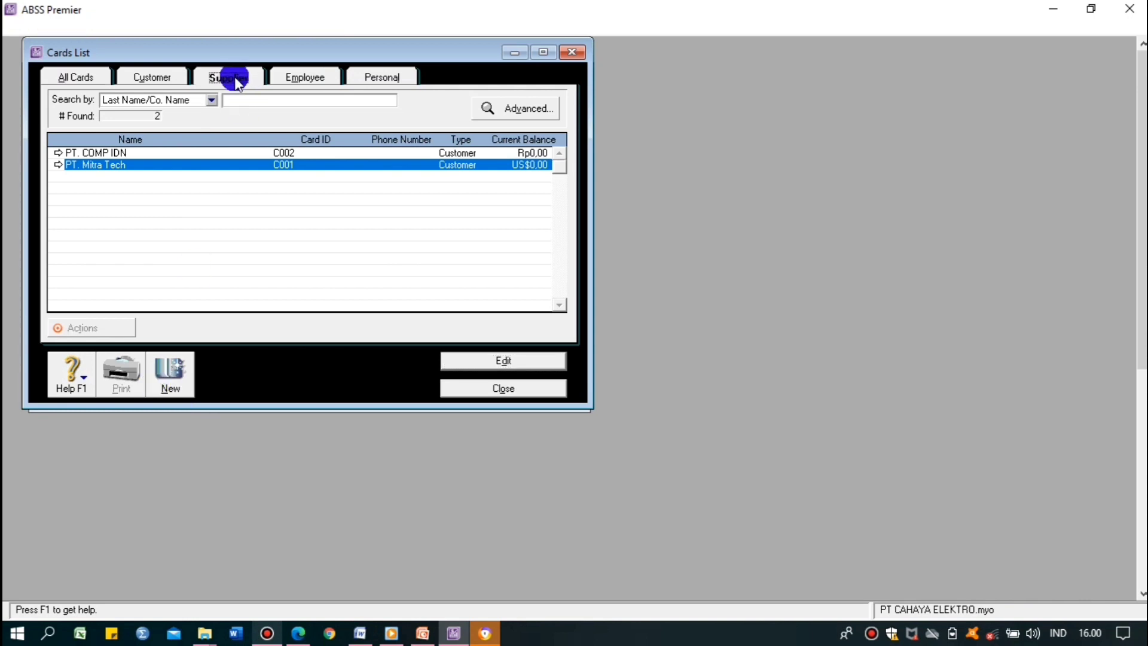
left_click(170, 383)
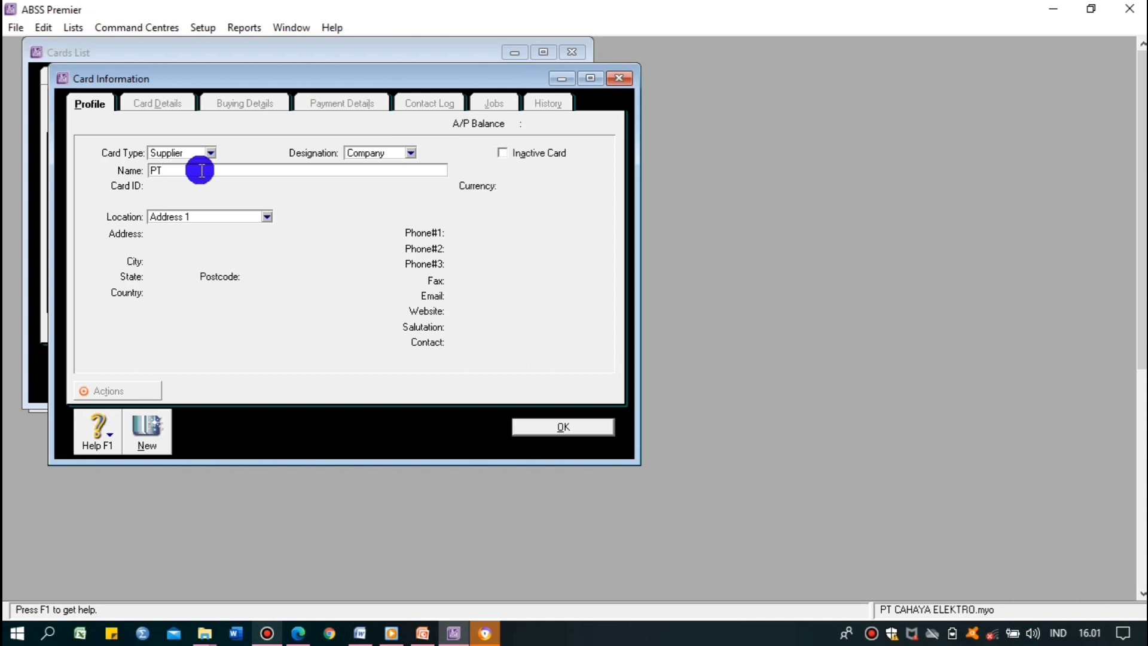
type("GLOBAL TECH")
key("Tab")
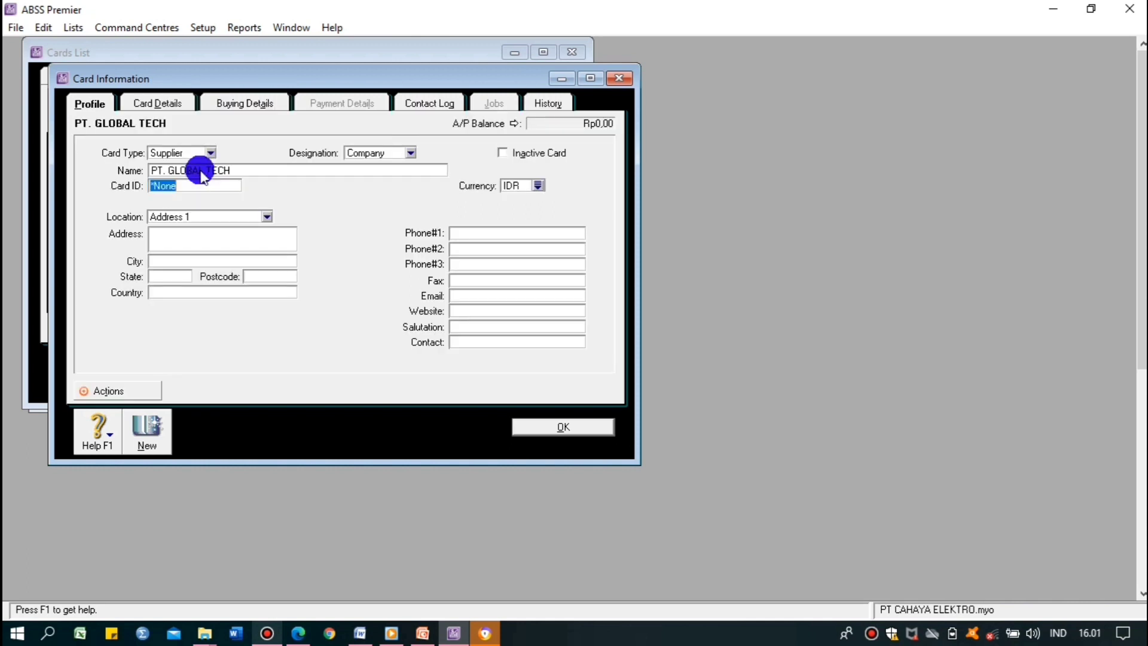
type("S001")
key("Tab")
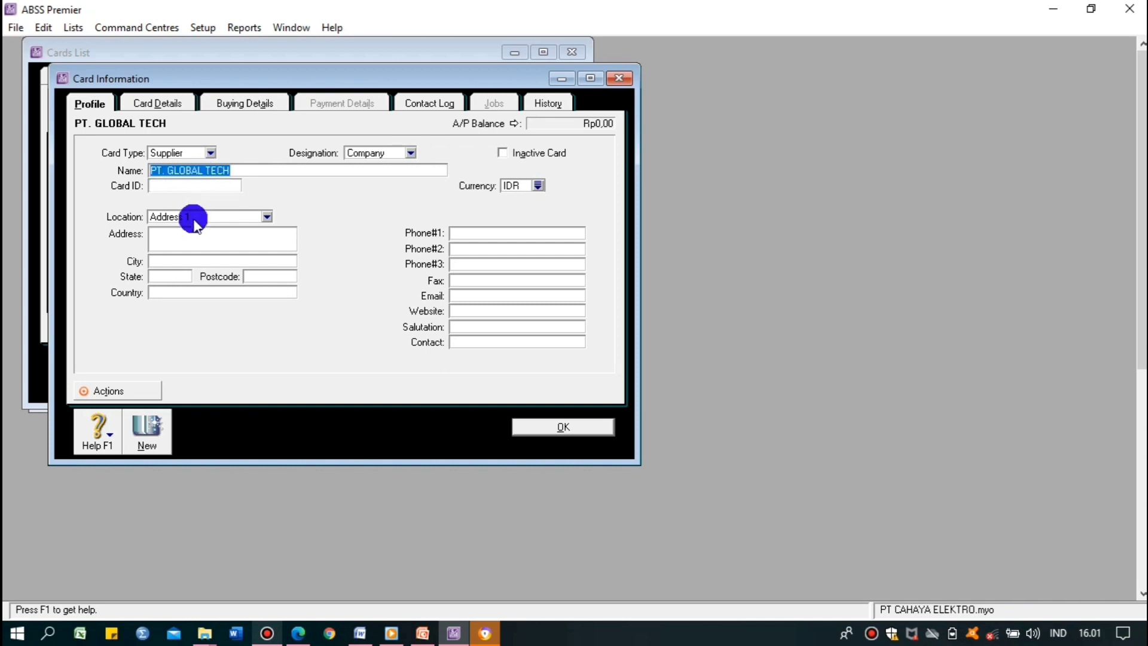
- Enter PT. GLOBAL TECH's address, set its currency to USD, and save the card
left_click(198, 250)
type("J")
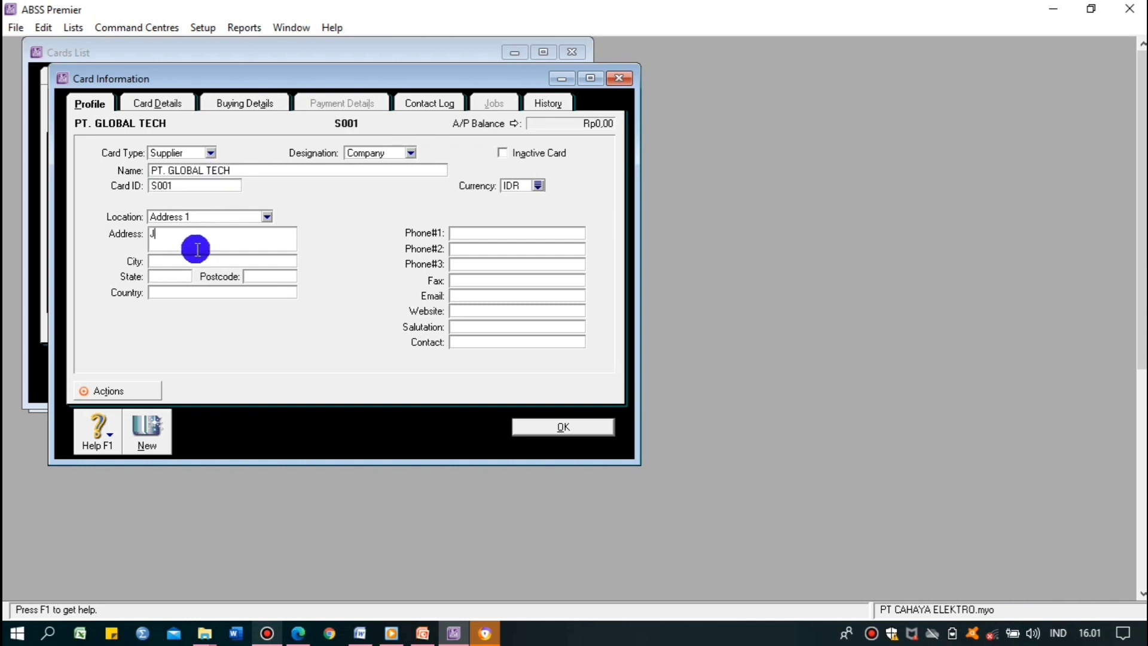
type("L. Parung, Bogor")
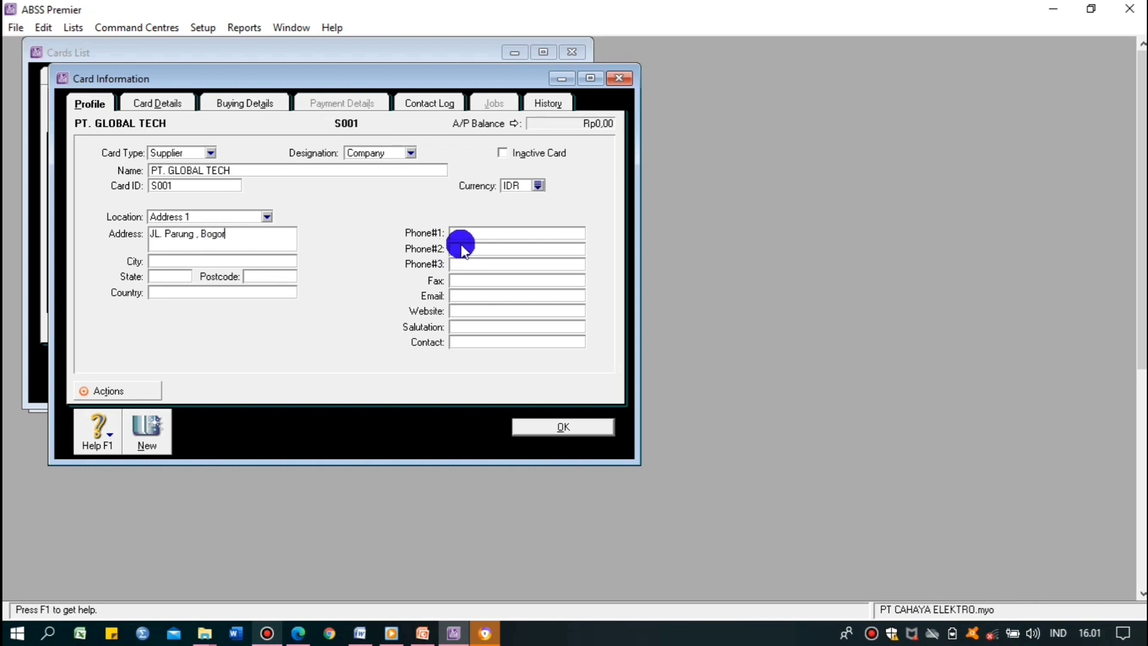
left_click(539, 186)
double_click(472, 238)
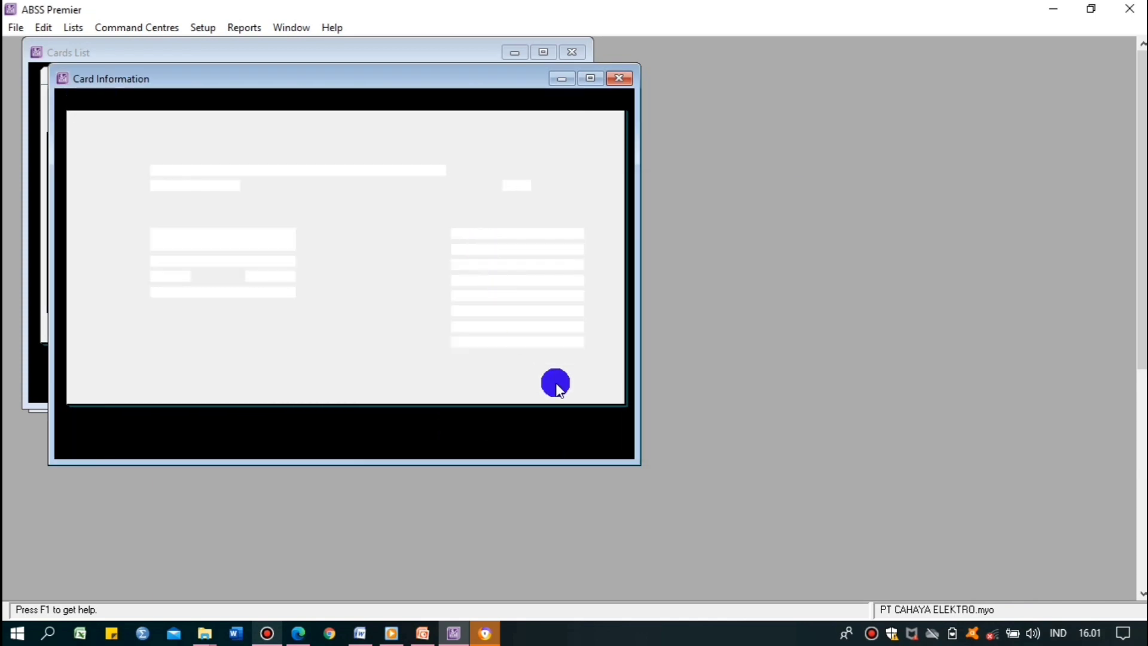
left_click(577, 426)
- Start another supplier card, name it PT. COMPU INT, and enter its card ID
left_click(179, 385)
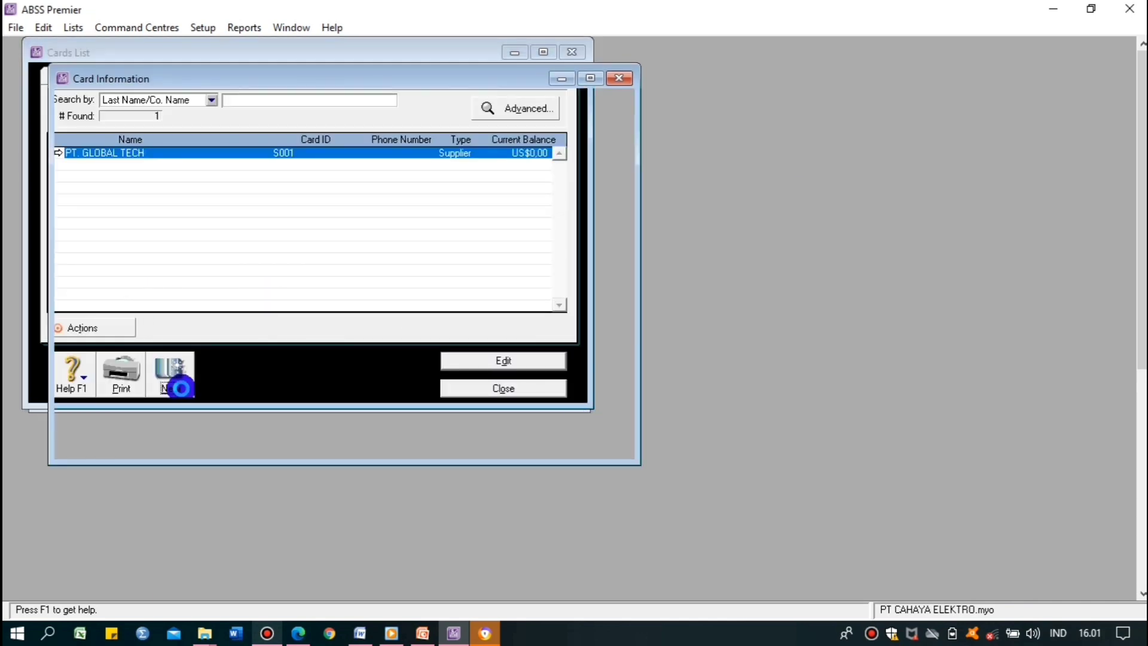
type("p")
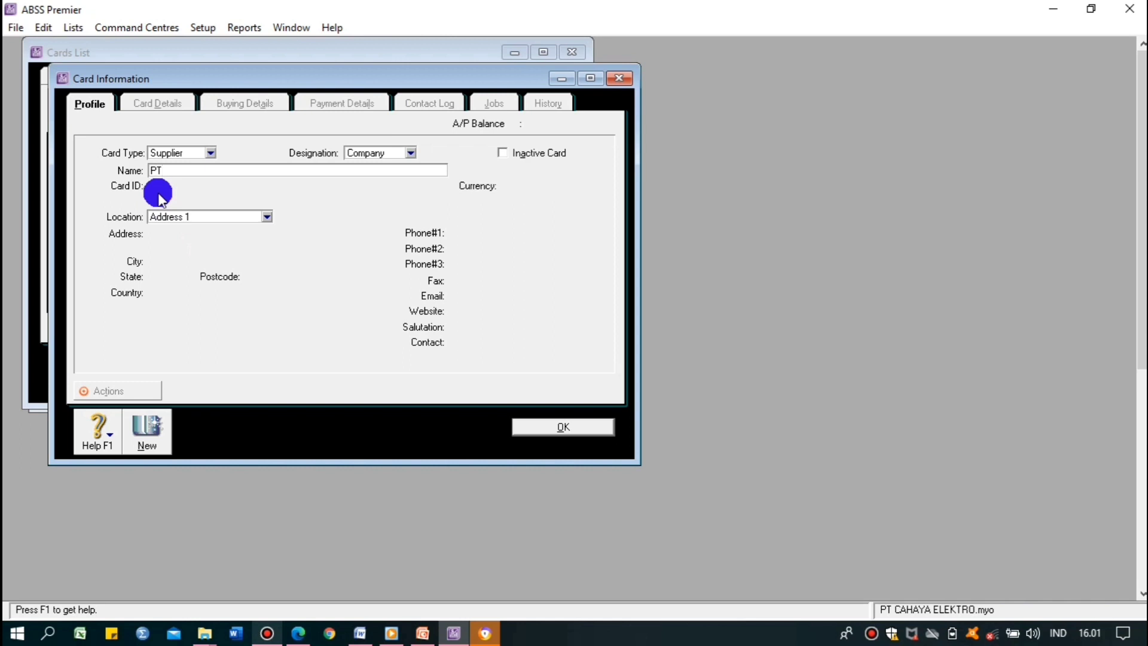
type("T. COMPU INT")
key("Tab")
left_click(182, 235)
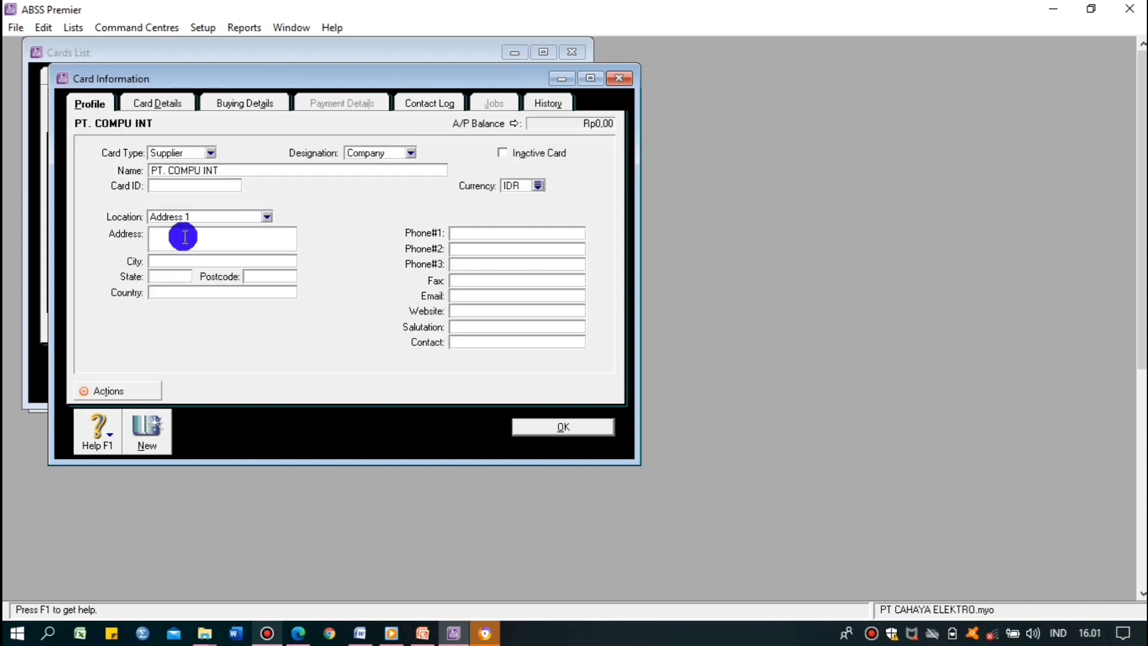
double_click(174, 185)
type("S002")
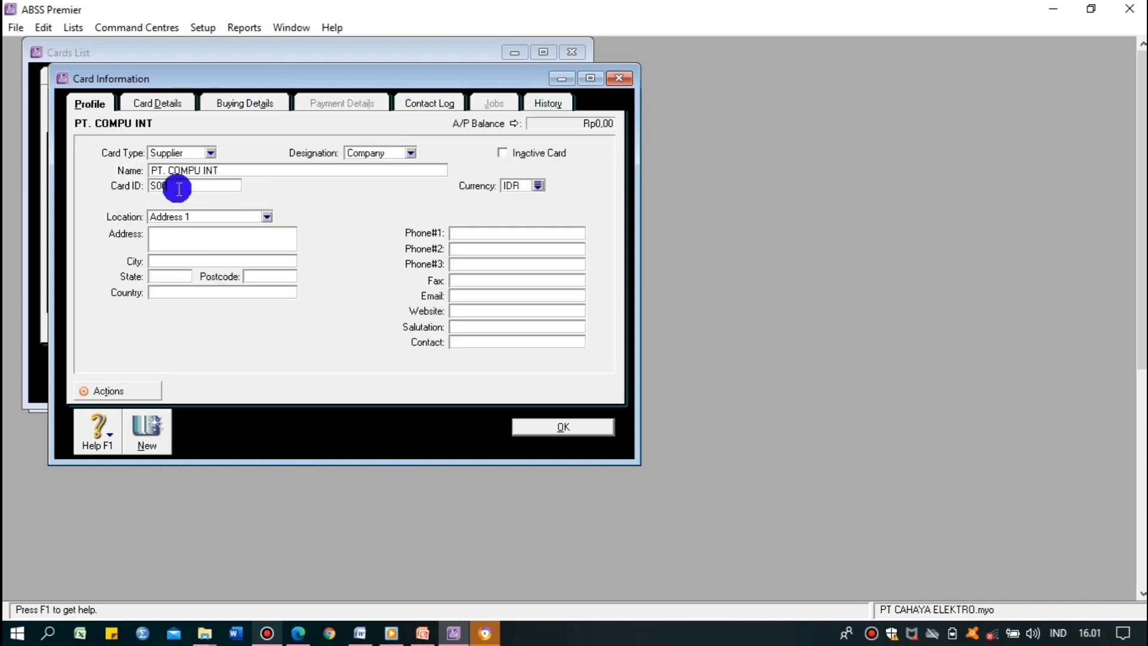
- Enter PT. COMPU INT's address and save the supplier card
left_click(190, 239)
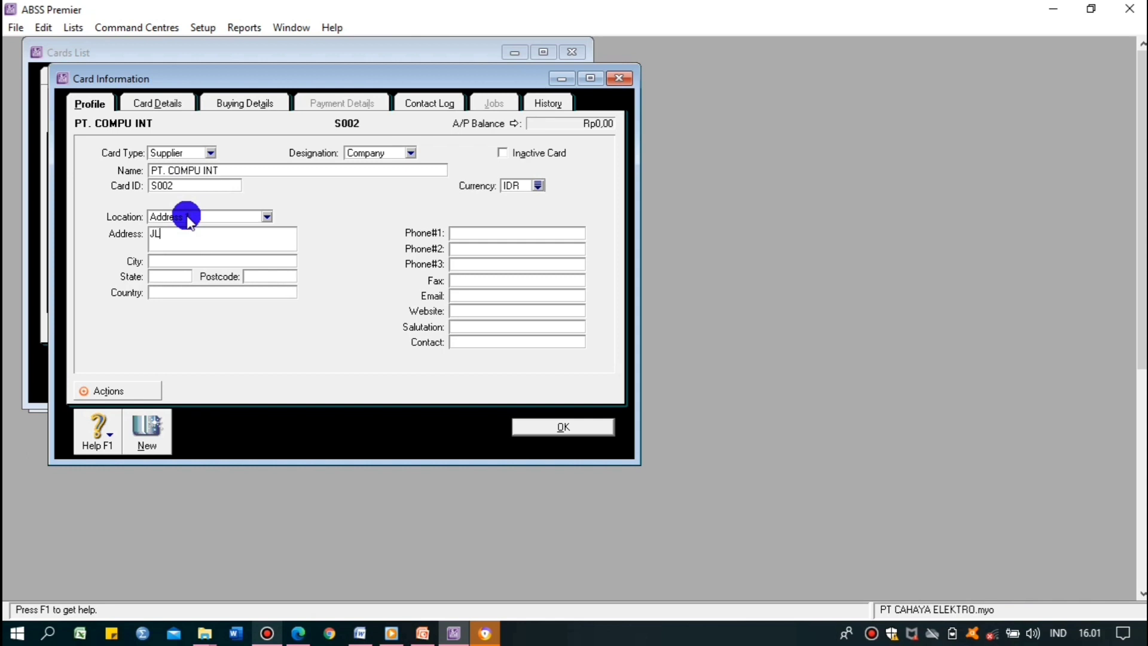
type("JL. Siliwangi")
type(", Ja")
key("BackSpace")
type("Jakarta")
left_click(572, 426)
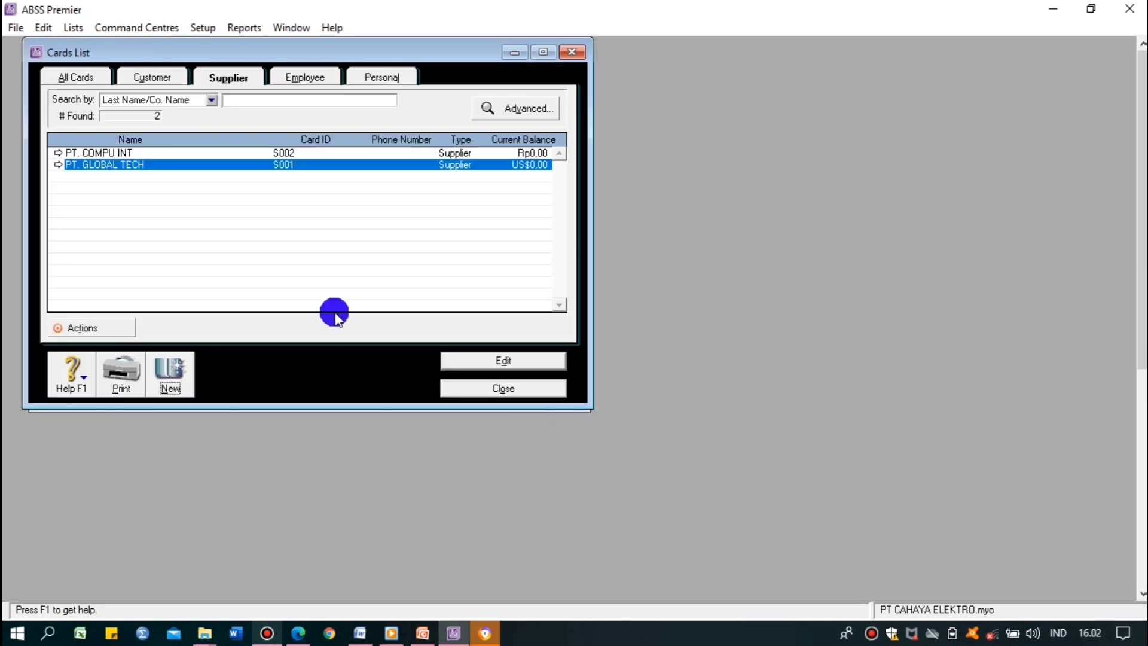
- Start an employee card and enter the first listed employee's name as the last name
left_click(304, 77)
left_click(171, 369)
type("ind")
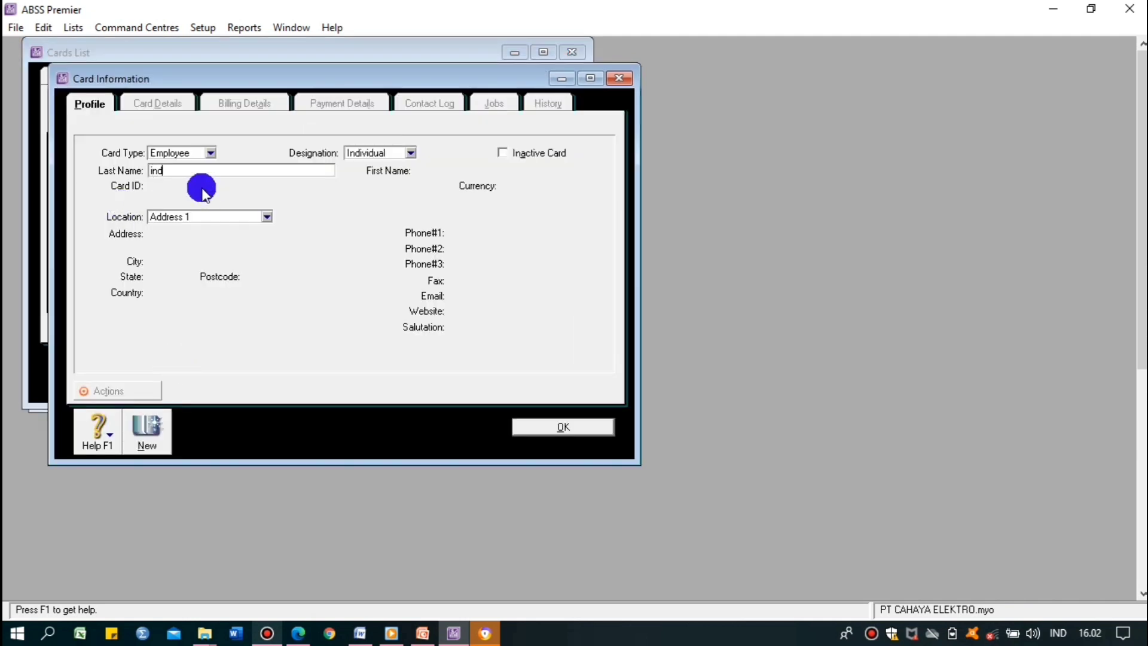
type("a")
key("BackSpace")
key("BackSpace")
key("BackSpace")
key("BackSpace")
type("Indah")
- Check the first employee's details in the presentation and set the card's currency to IDR
left_click(267, 634)
left_click(296, 281)
left_click(425, 633)
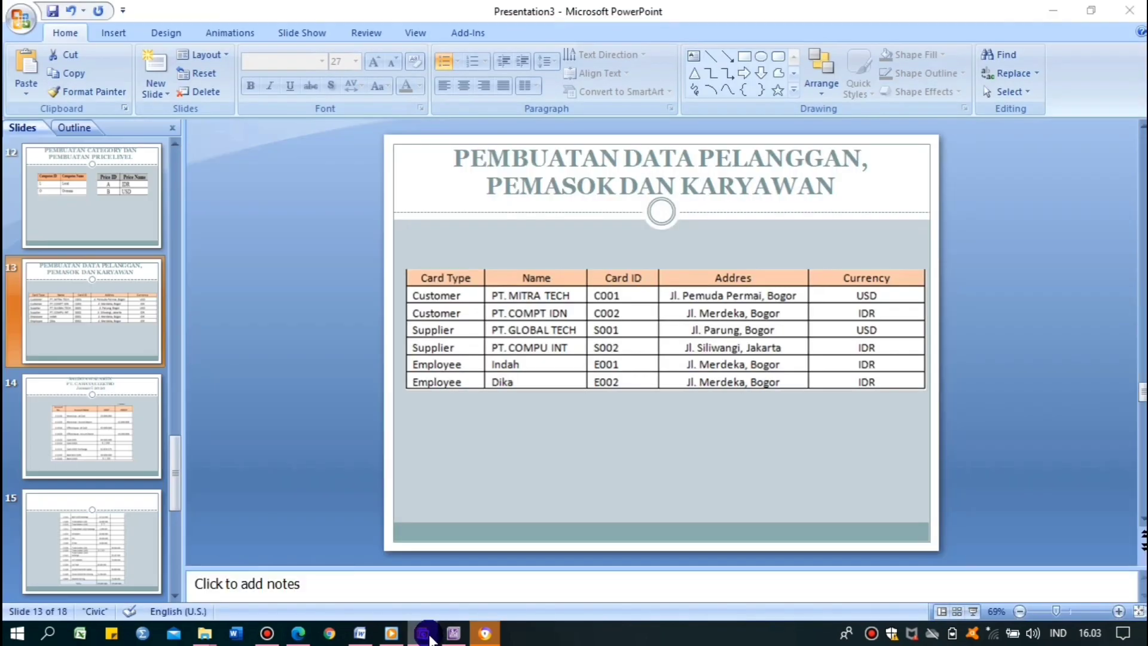
left_click(426, 634)
left_click(293, 330)
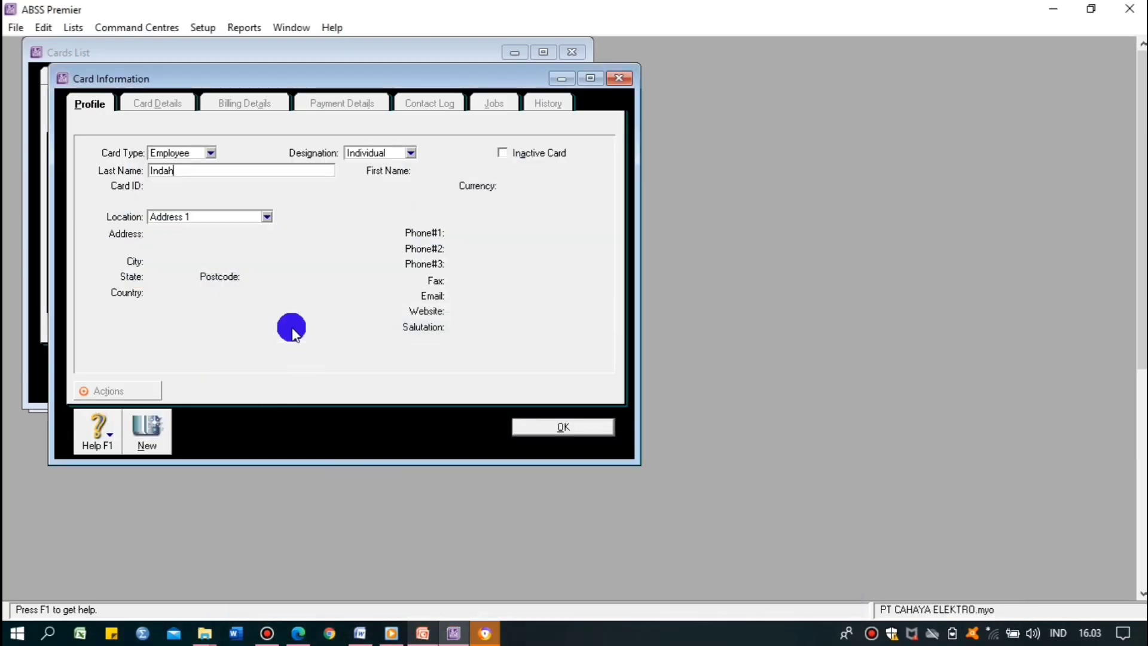
left_click(188, 185)
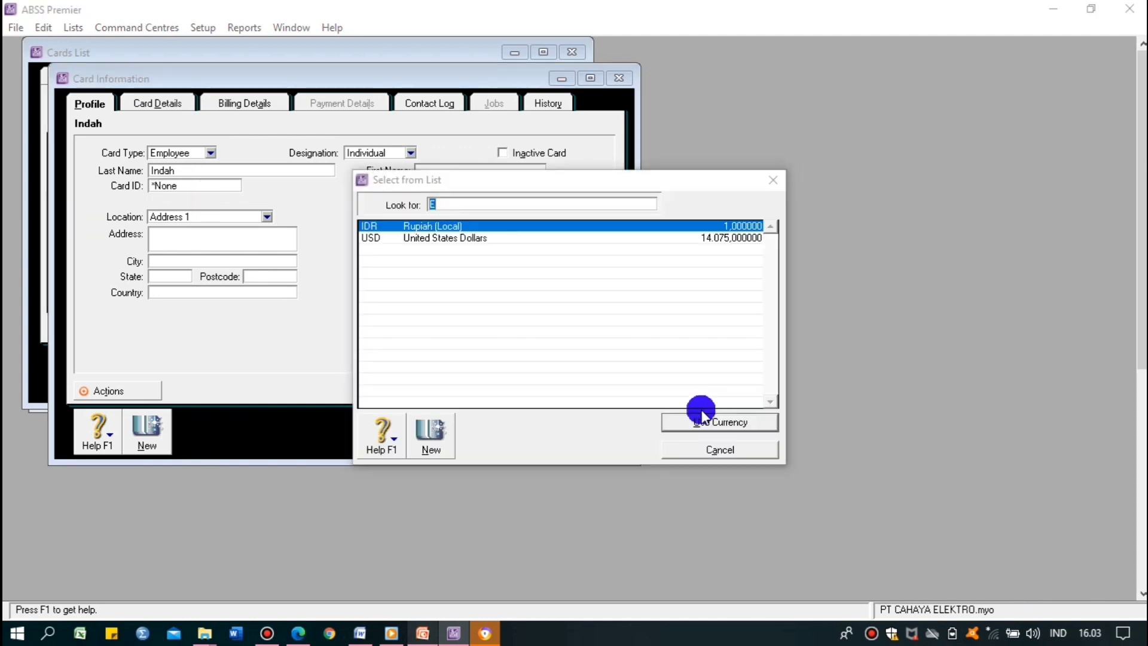
left_click(684, 448)
left_click(179, 188)
left_click(724, 425)
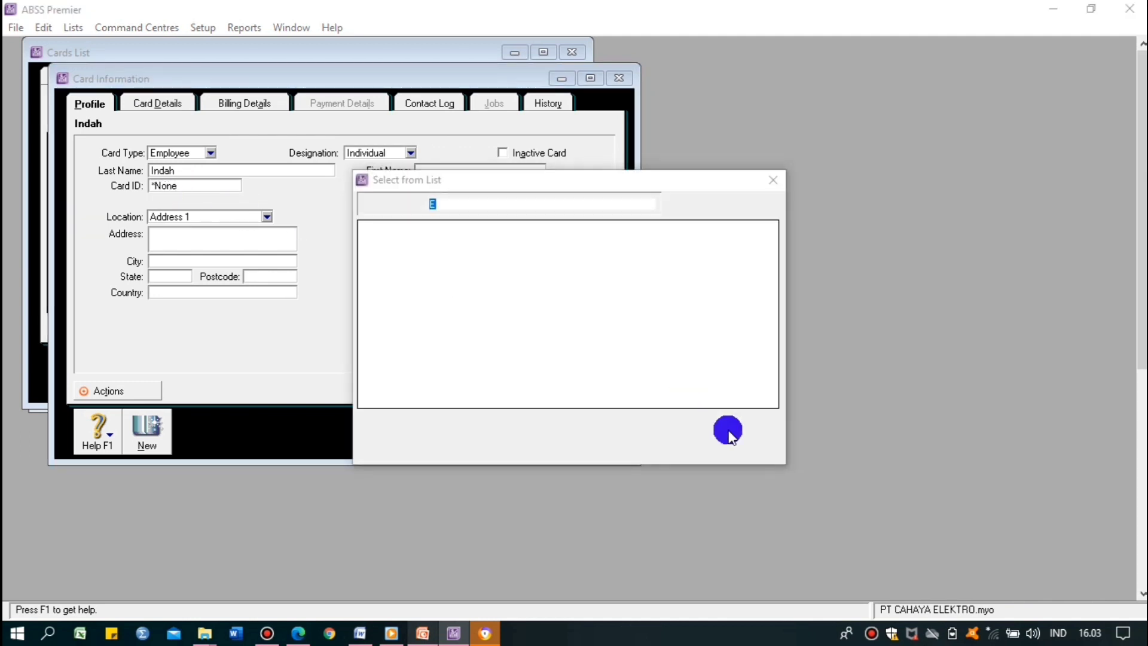
left_click(539, 186)
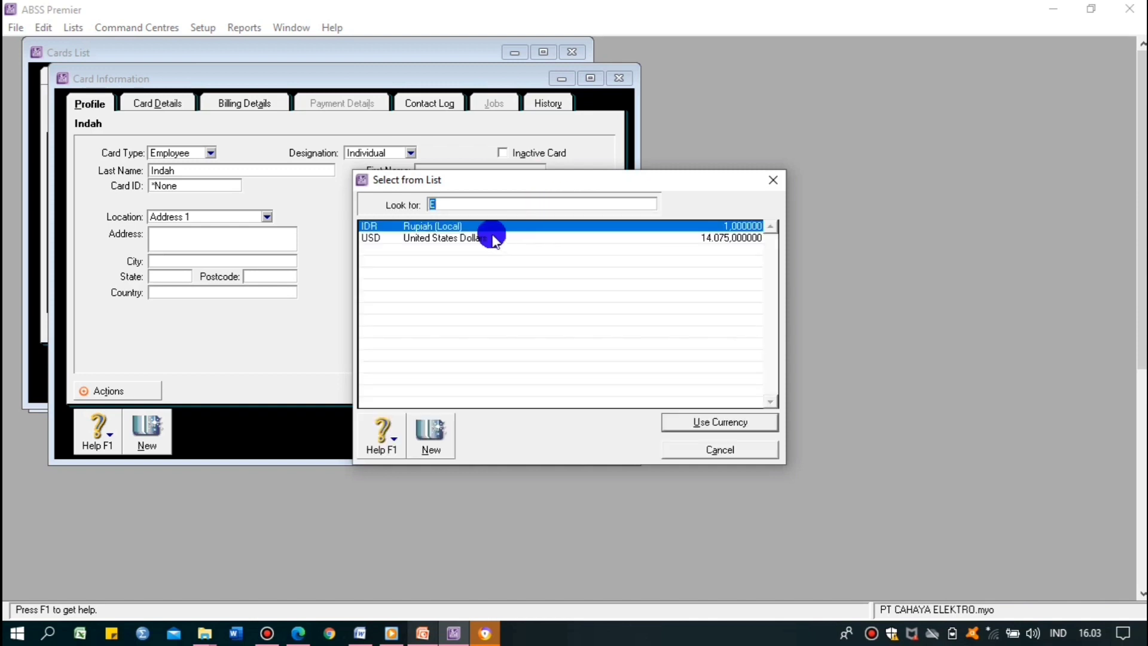
double_click(490, 231)
- Enter the first employee's card ID and address as listed in the presentation, and save the card
left_click(195, 190)
type("E001")
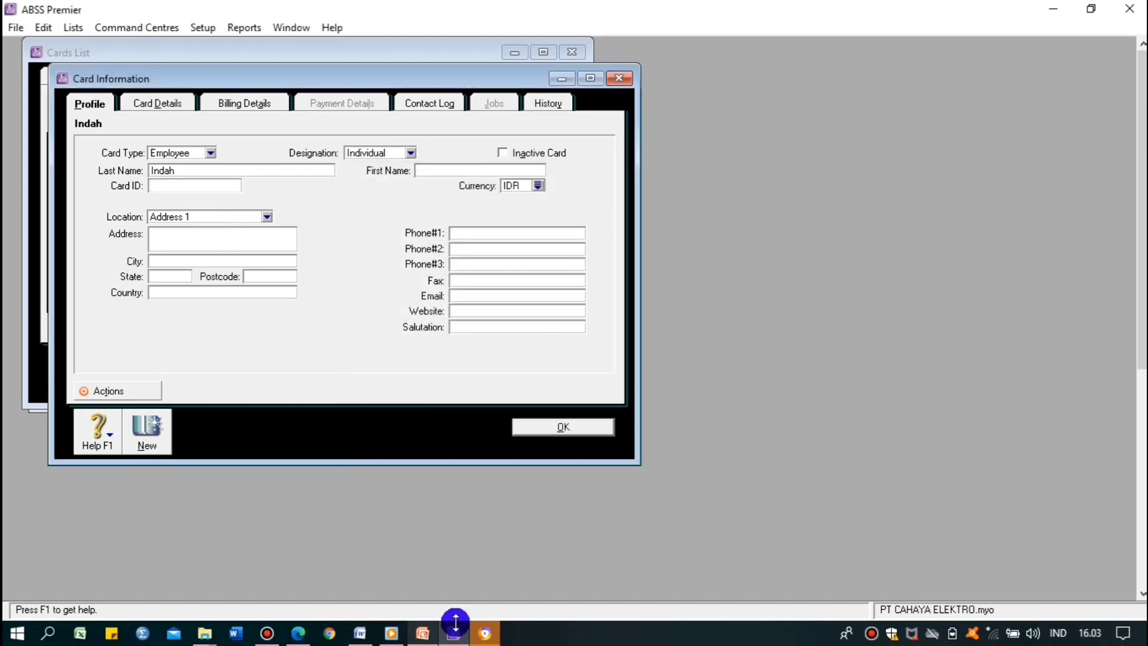
left_click(422, 633)
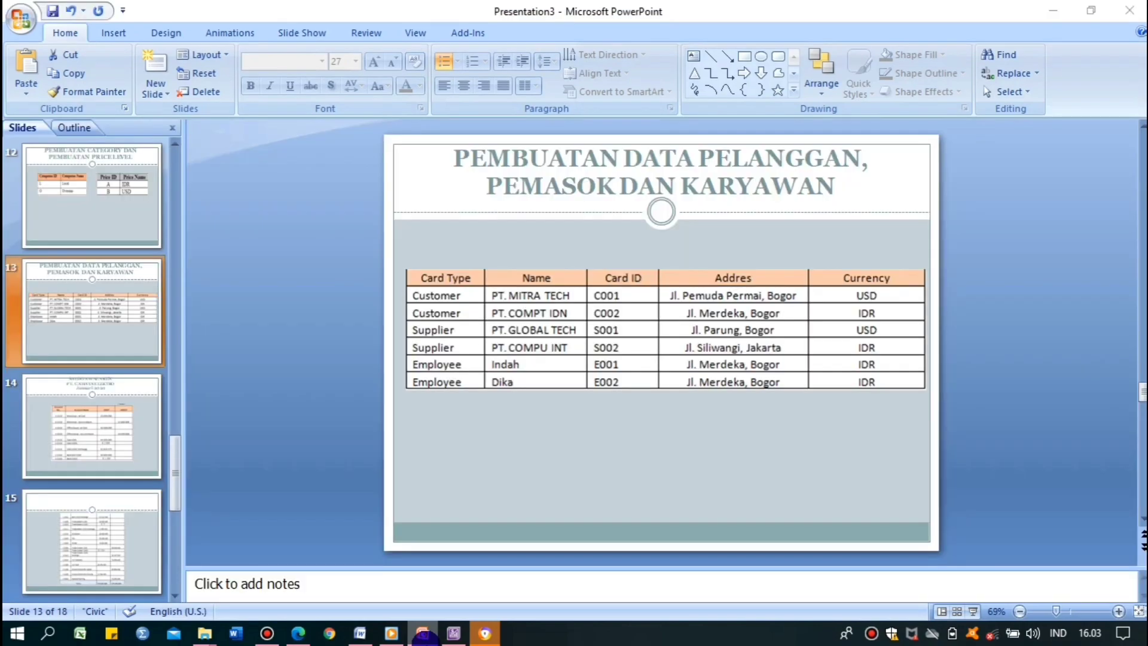
left_click(424, 636)
type("JL. Me")
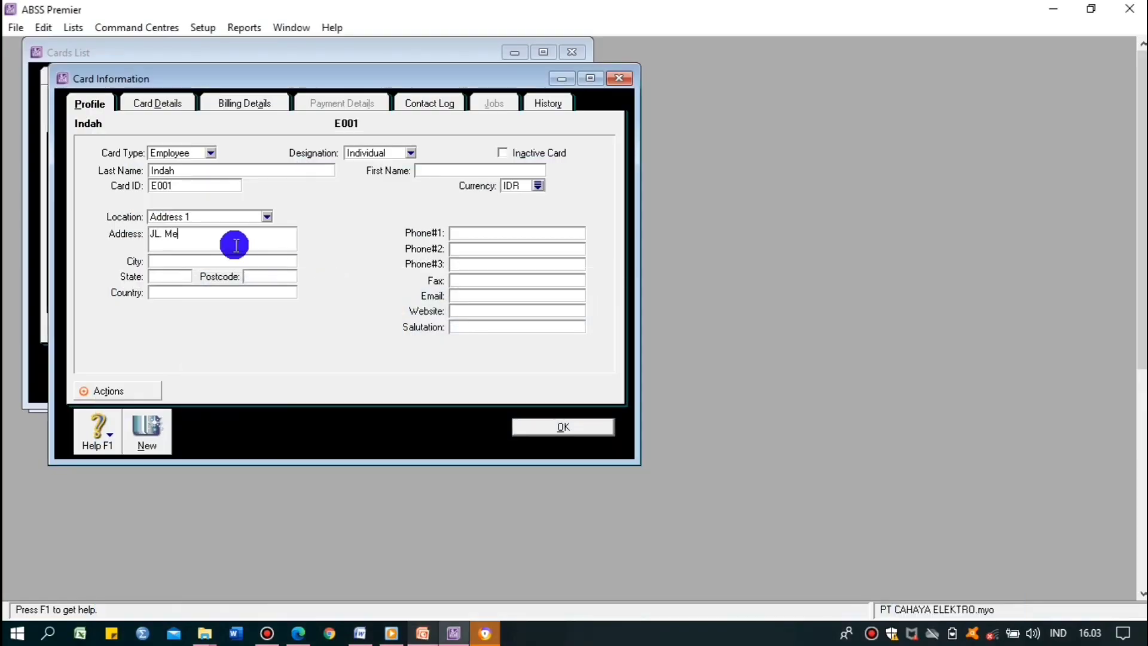
type("rdeka, Boh")
type("or")
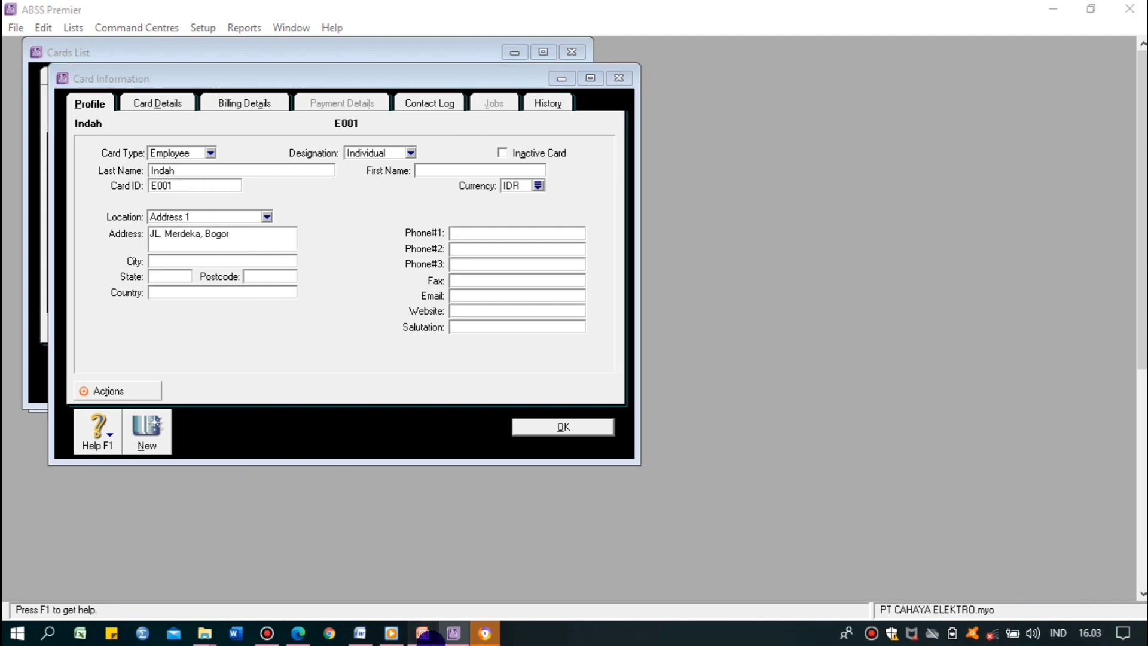
left_click(423, 634)
left_click(424, 635)
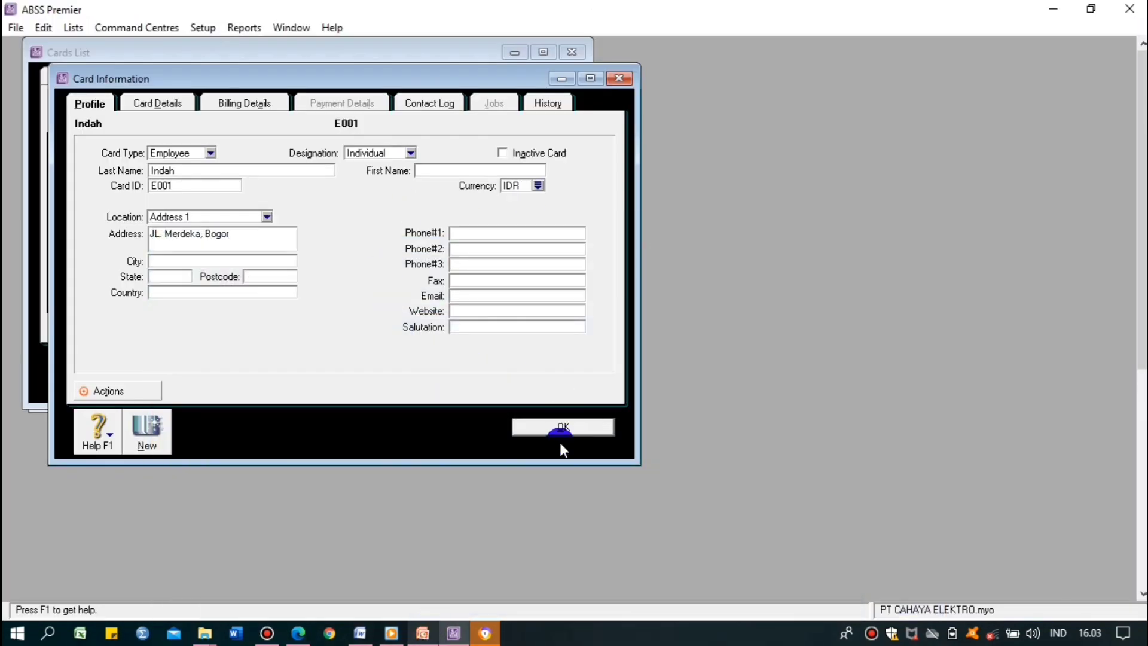
left_click(557, 431)
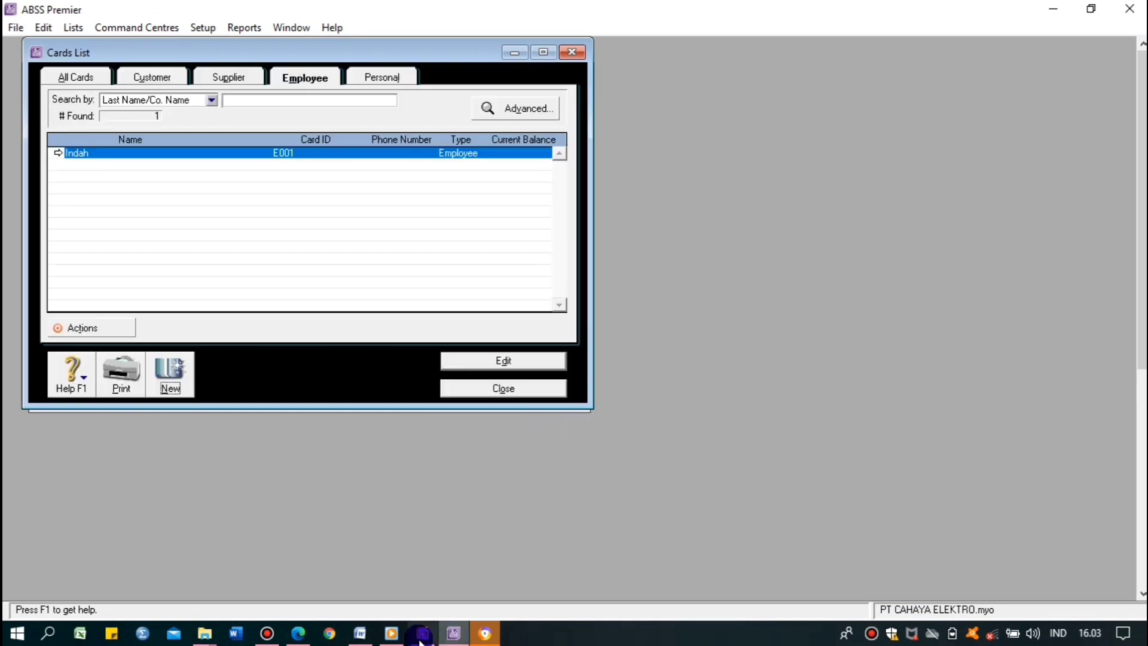
- Start another employee card and look up the second employee's details in the presentation
left_click(154, 385)
left_click(453, 635)
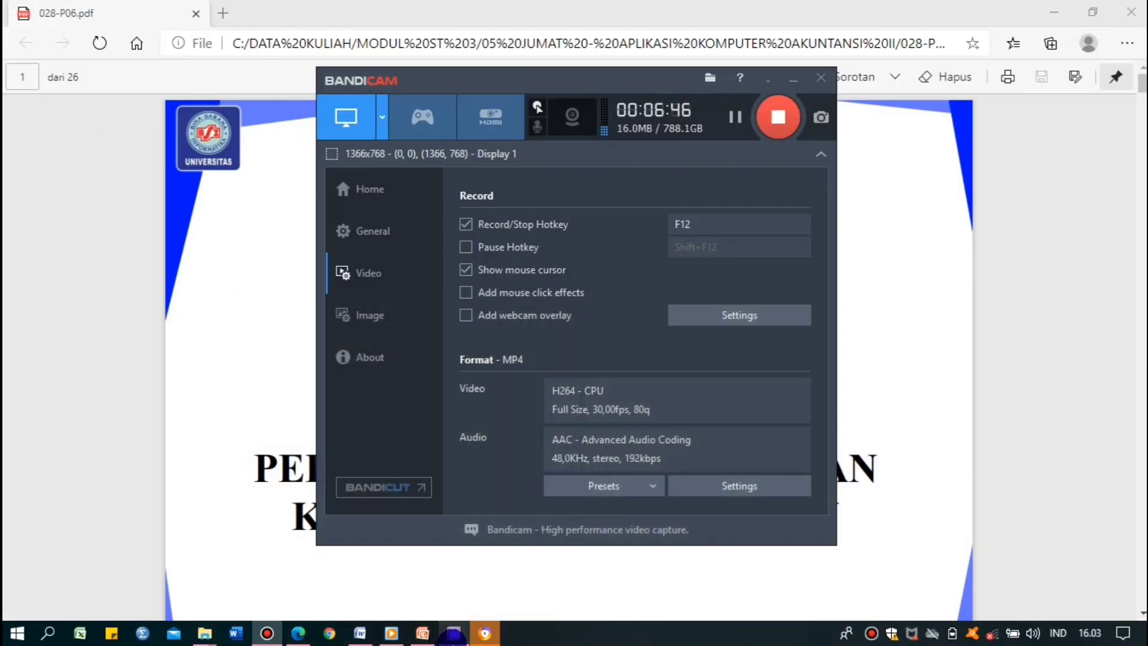
left_click(453, 635)
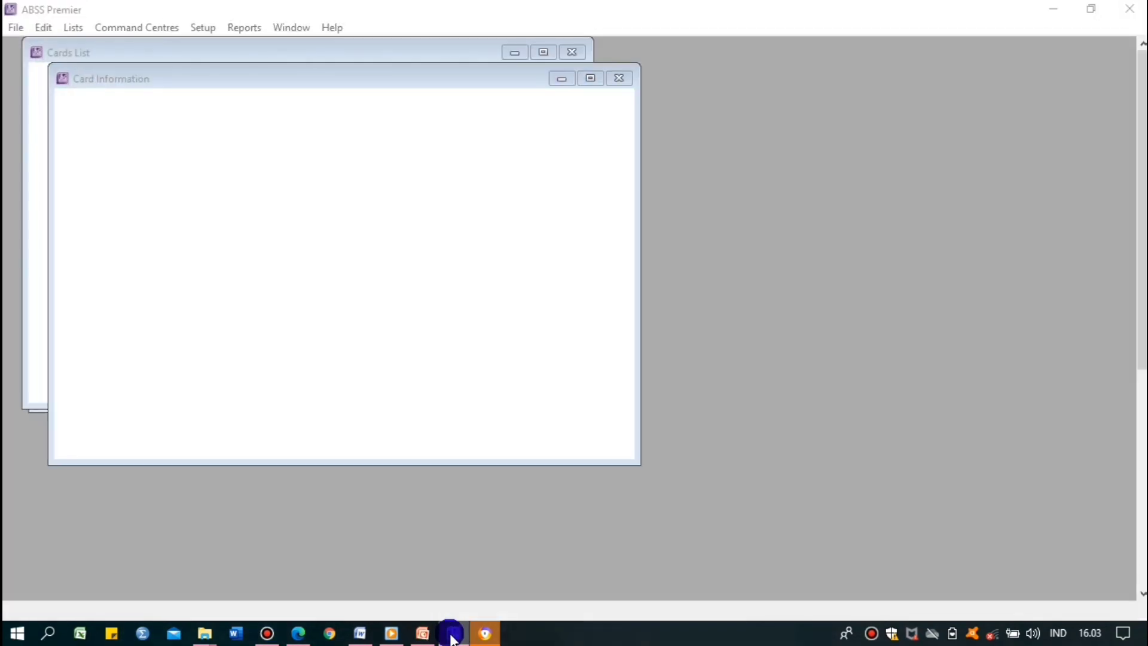
left_click(453, 635)
left_click(794, 80)
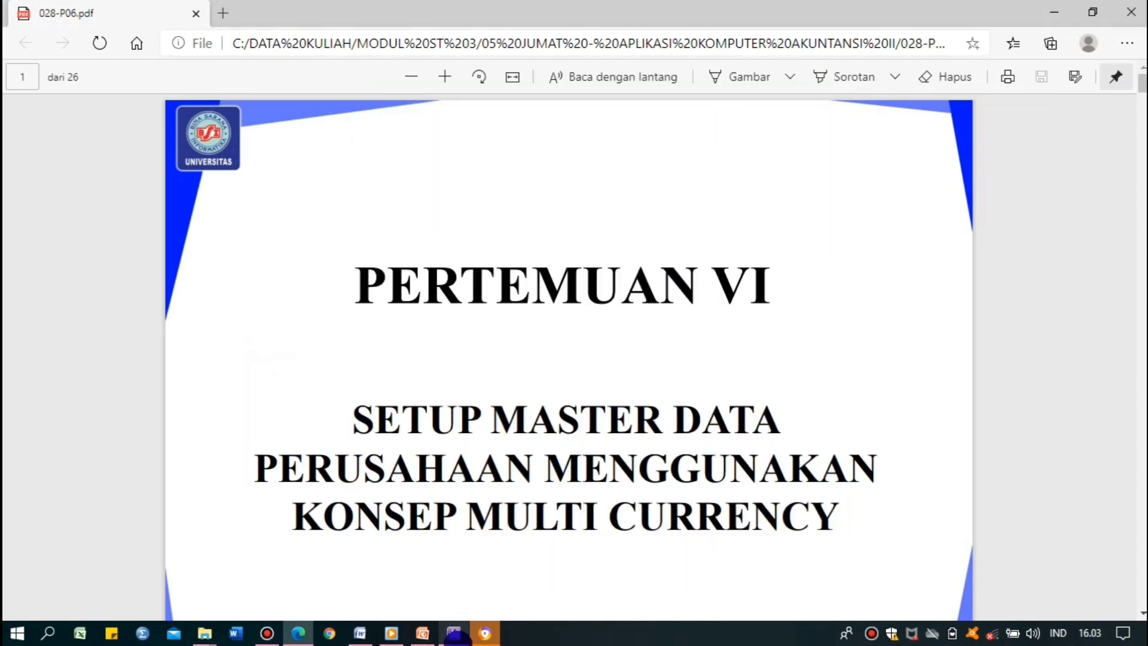
left_click(453, 635)
left_click(415, 642)
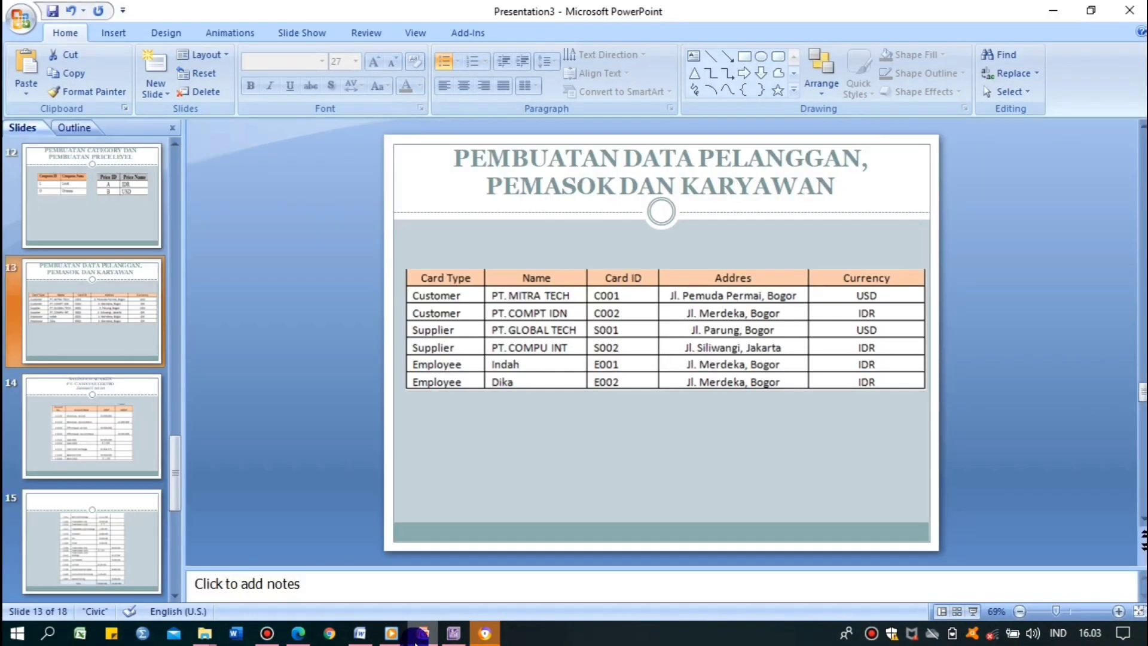
left_click(453, 634)
- Enter the second employee's last name and card ID on the new employee card
left_click(222, 208)
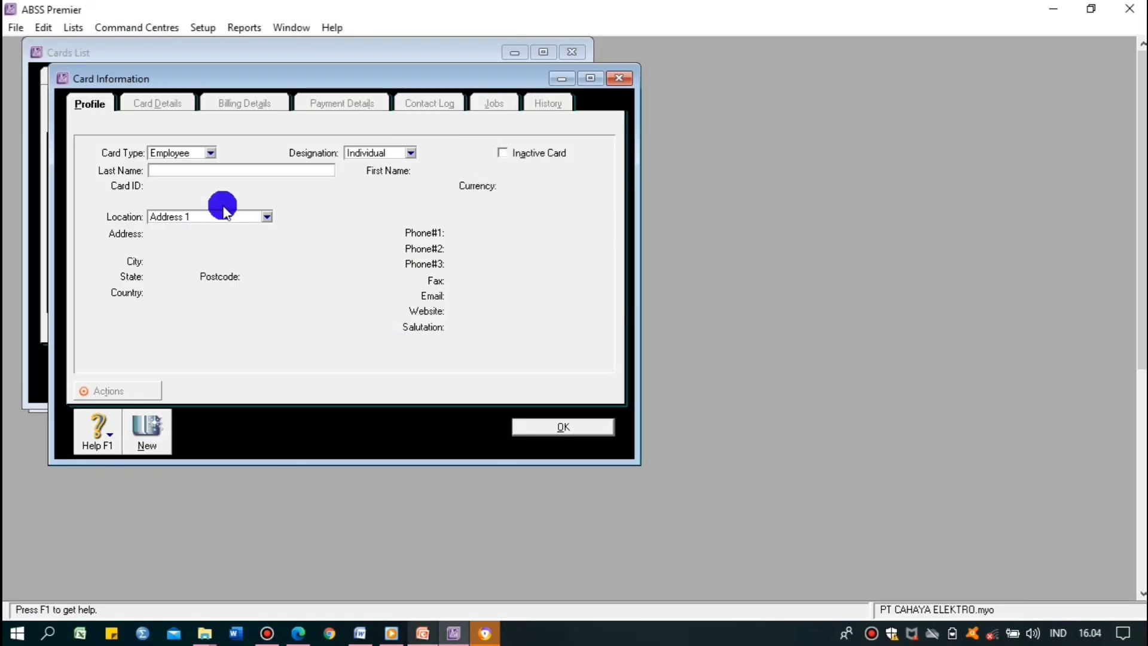
type("d")
key("BackSpace")
type("DIKA")
key("Tab")
left_click(193, 186)
type("E002")
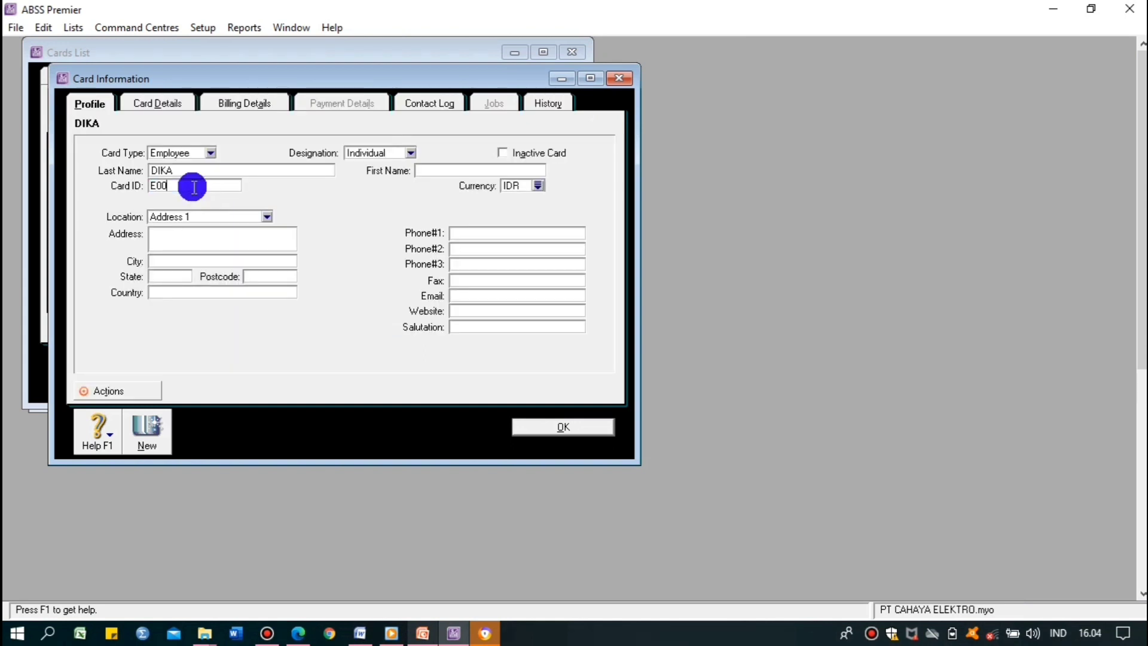
- Enter the second employee's address, check it against the presentation, and save the card
left_click(196, 238)
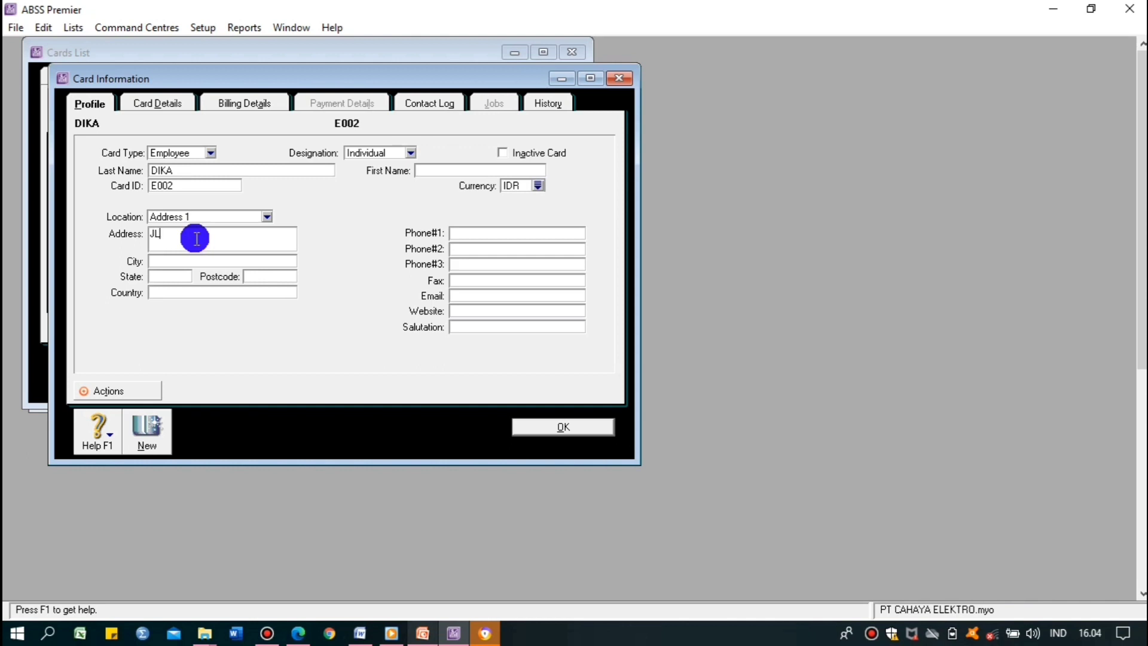
type("JL. Merdeka Bogor")
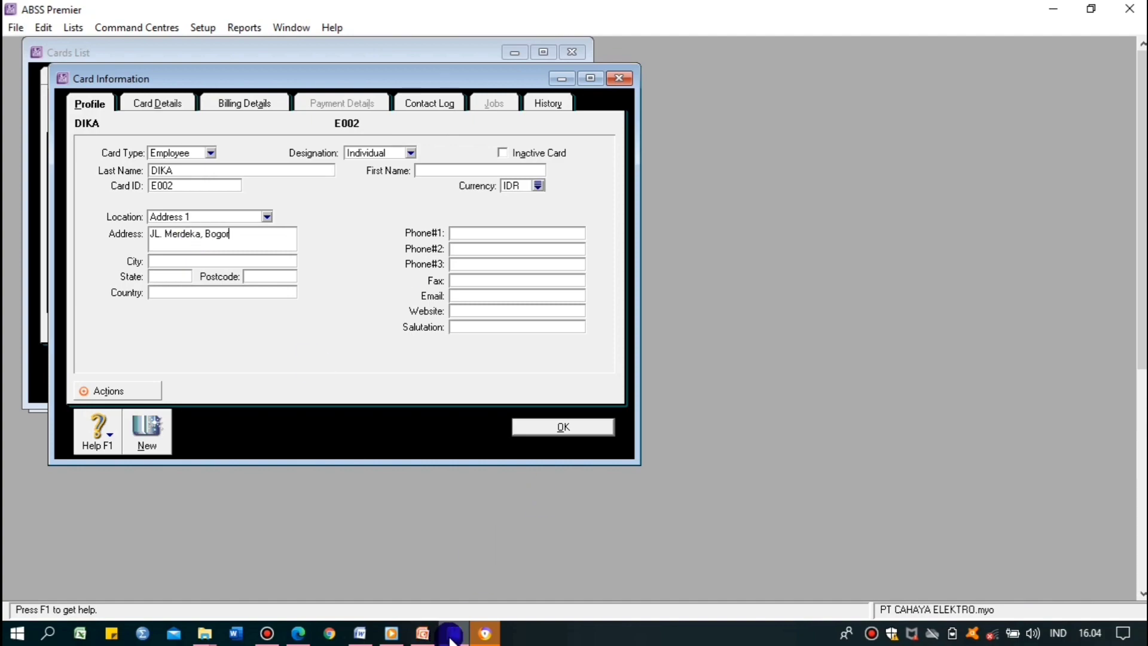
left_click(423, 633)
left_click(423, 635)
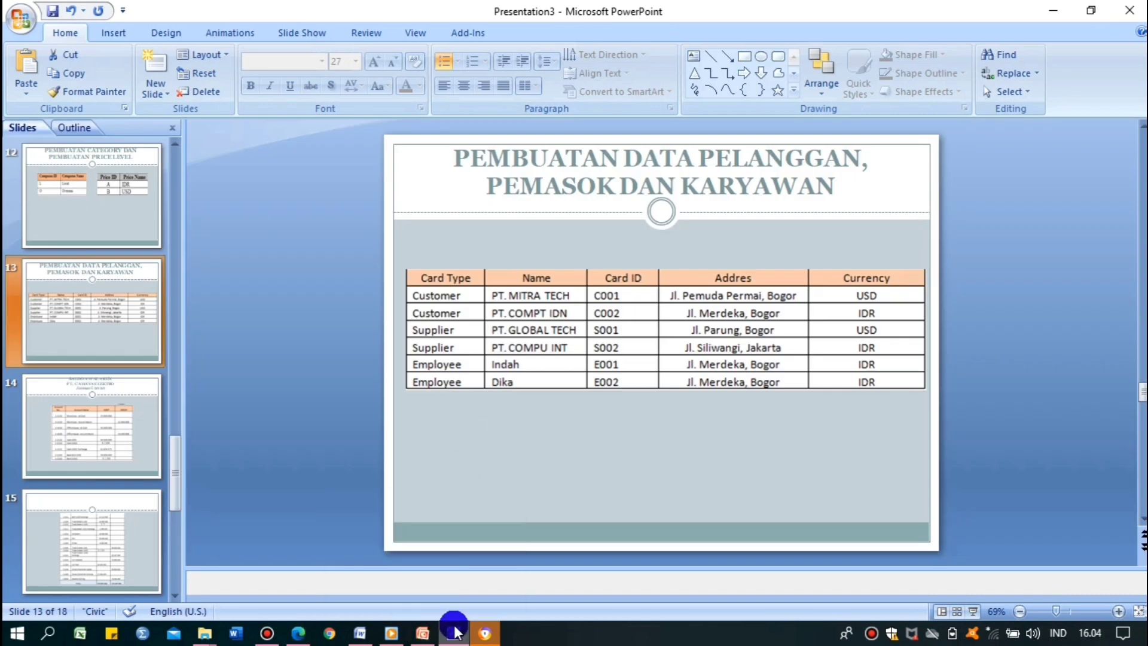
left_click(454, 633)
left_click(531, 425)
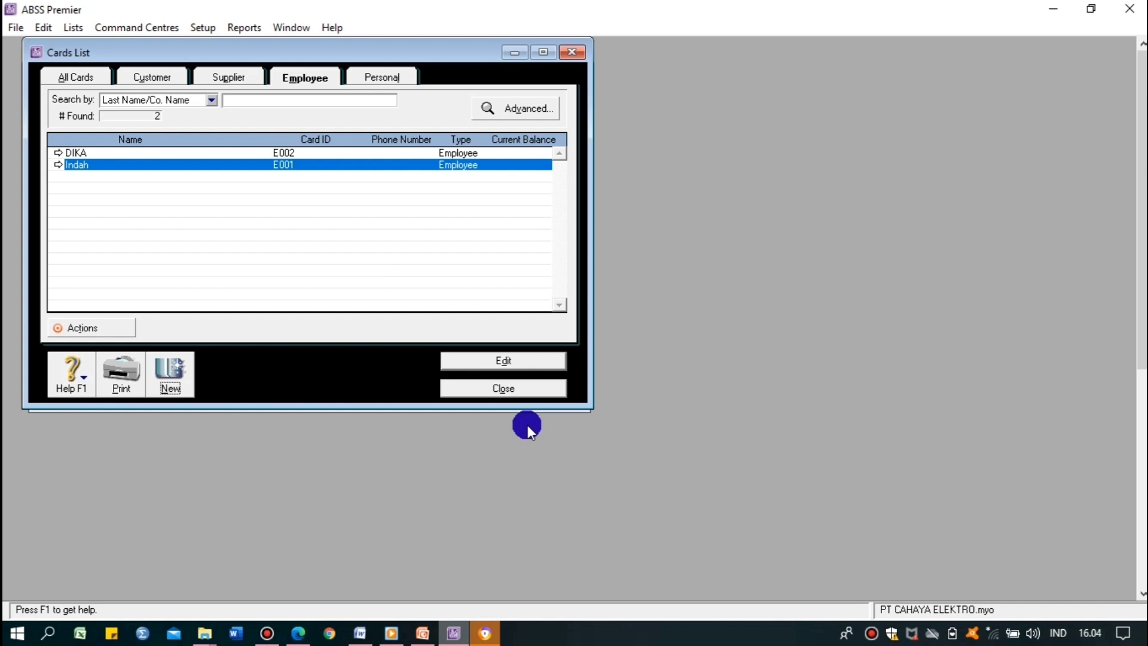
- Switch to PowerPoint and review the January 2020 opening account balances on slides 14 and 15
left_click(426, 632)
left_click(119, 448)
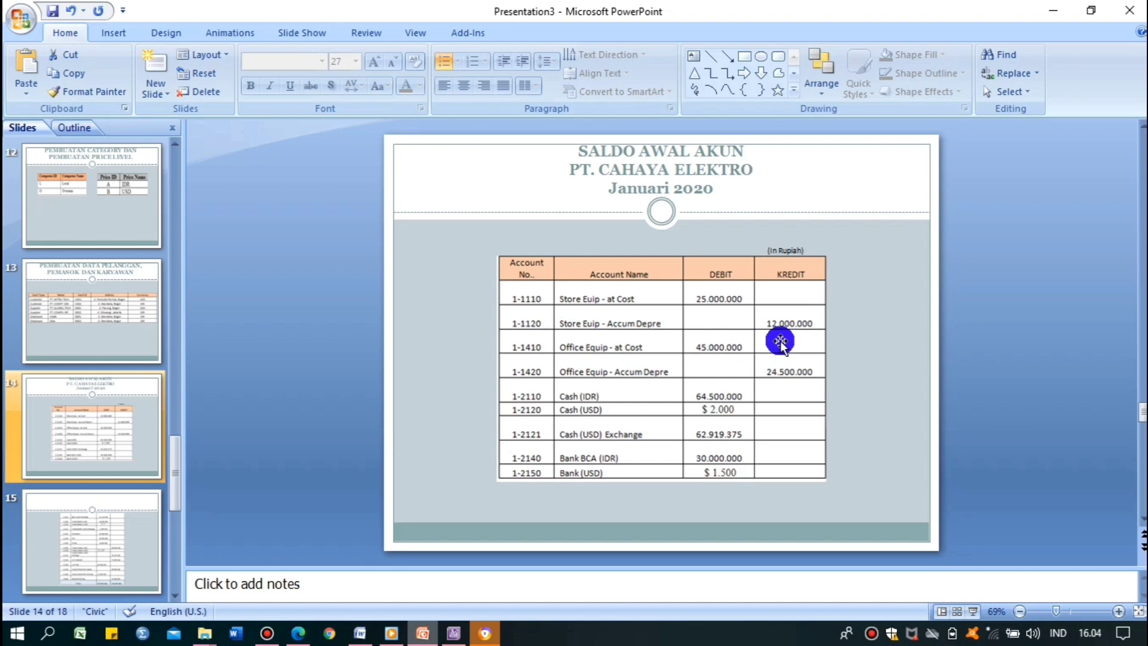
left_click(90, 565)
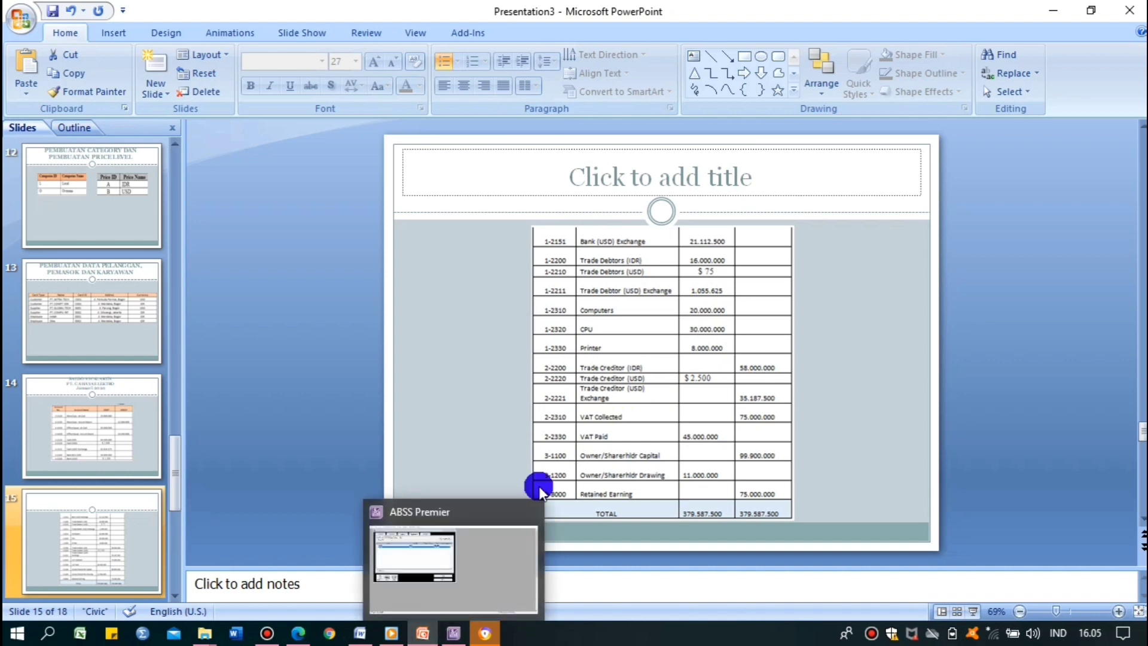
- Return to ABSS Premier, close the cards list, and open the Account Opening Balances window, extending it to show more accounts
left_click(455, 637)
left_click(488, 393)
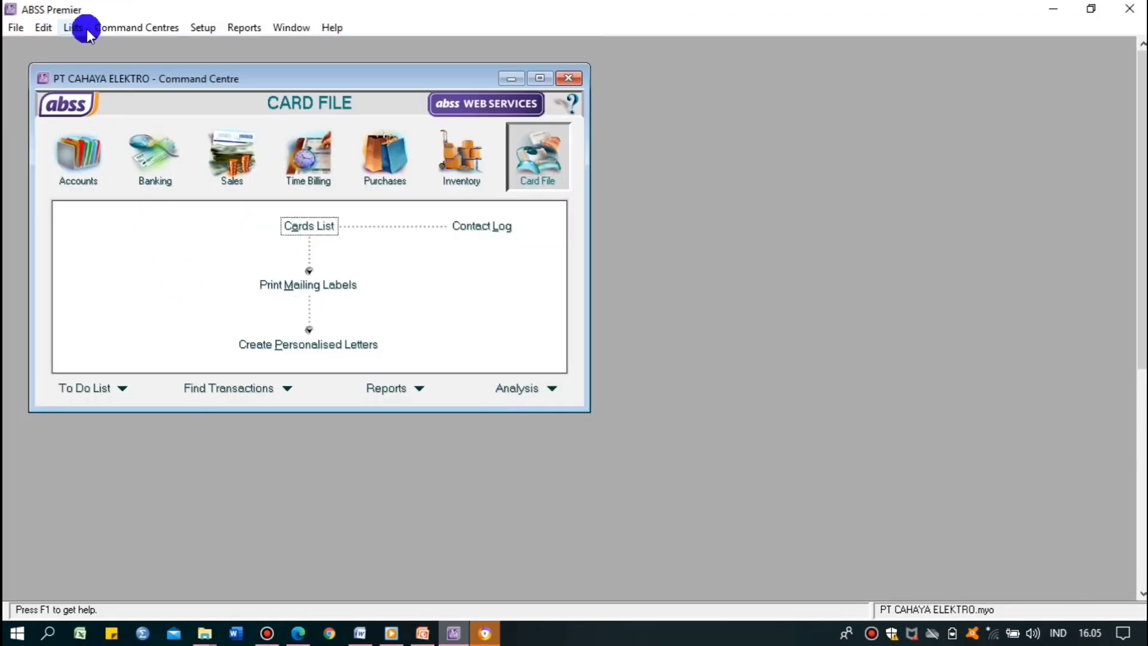
left_click(217, 31)
mouse_move(224, 69)
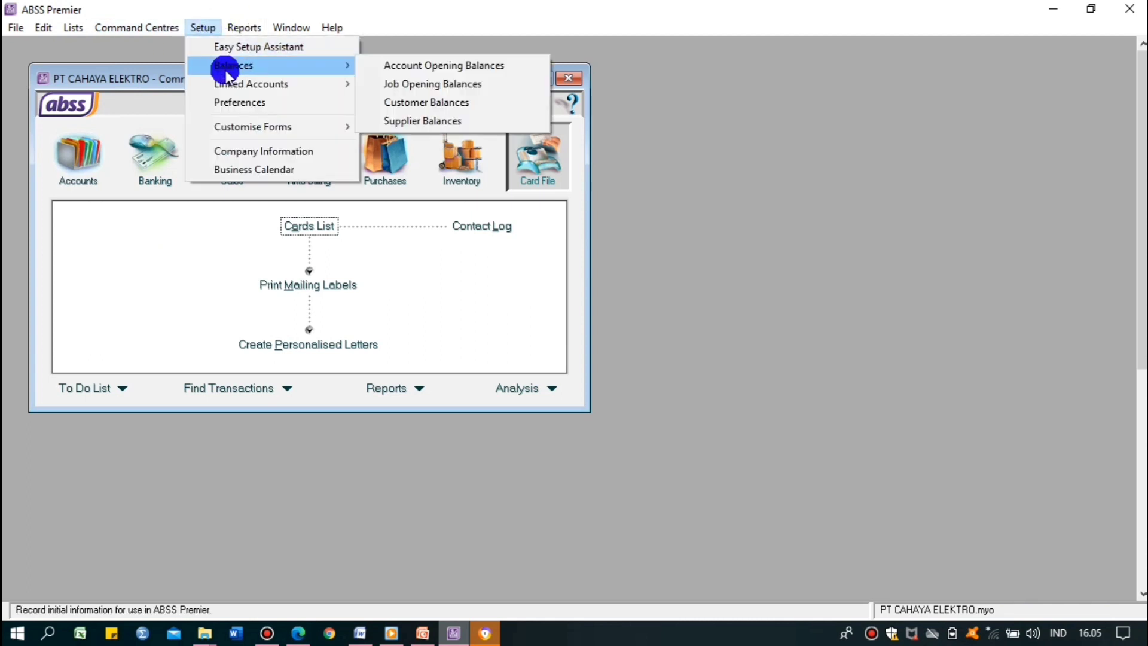
left_click(414, 65)
left_click_drag(299, 409, 333, 567)
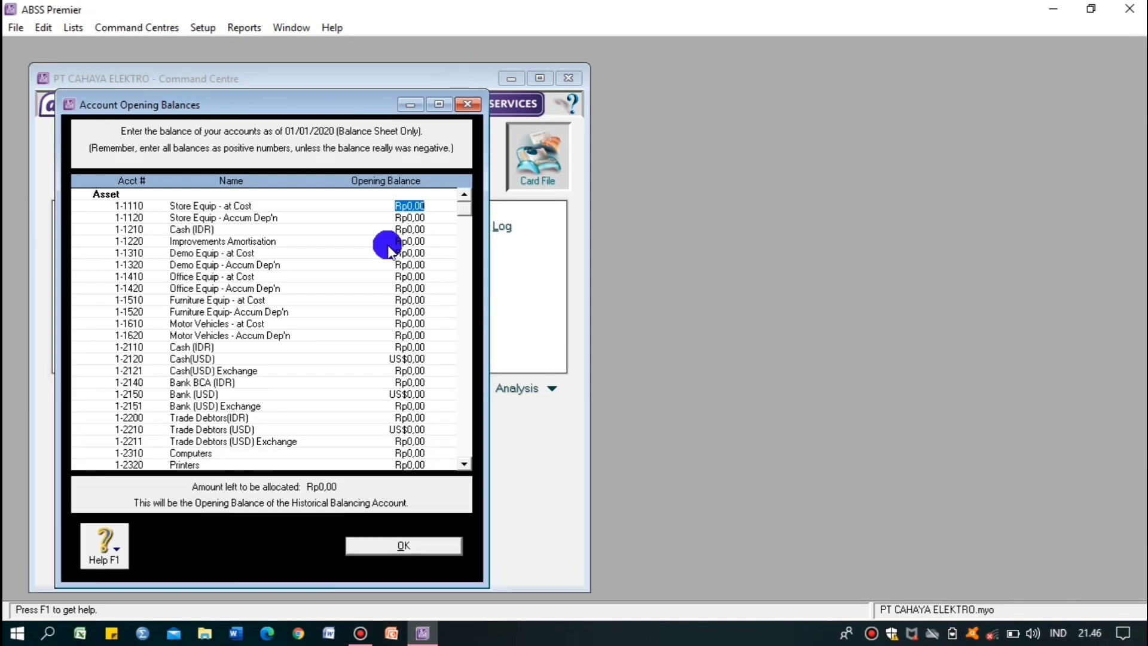
- Enter opening balances of 25,000,000 for Store Equip - at Cost and -12,000,000 for Store Equip - Accum Dep'n
type("25000000")
key("Tab")
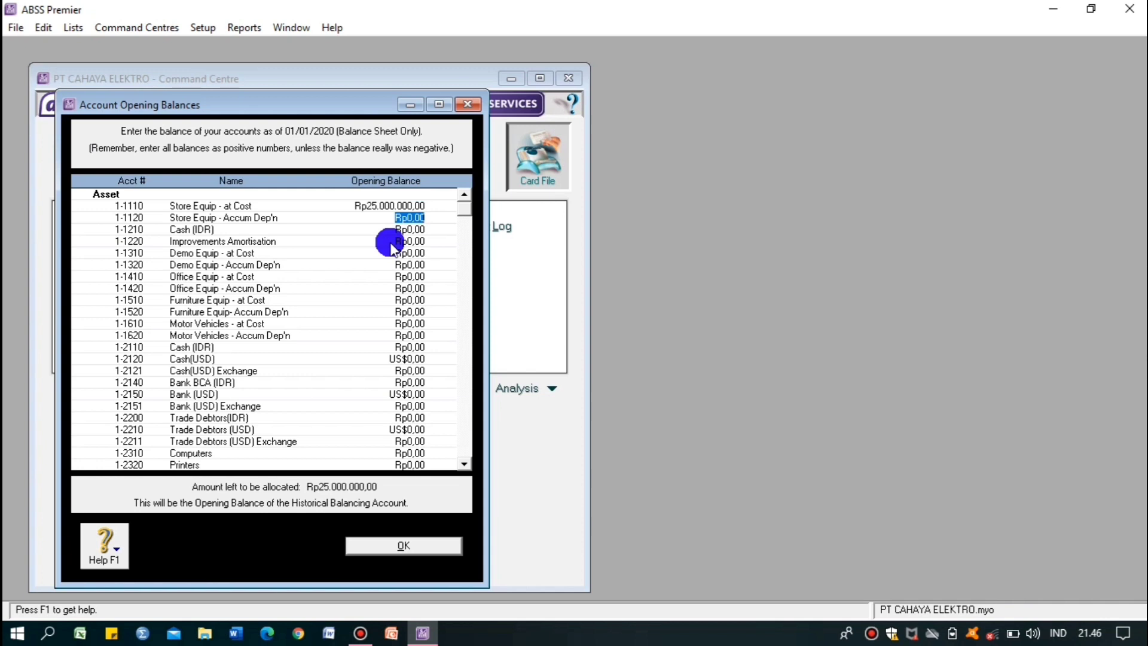
type("-12000000")
key("Tab")
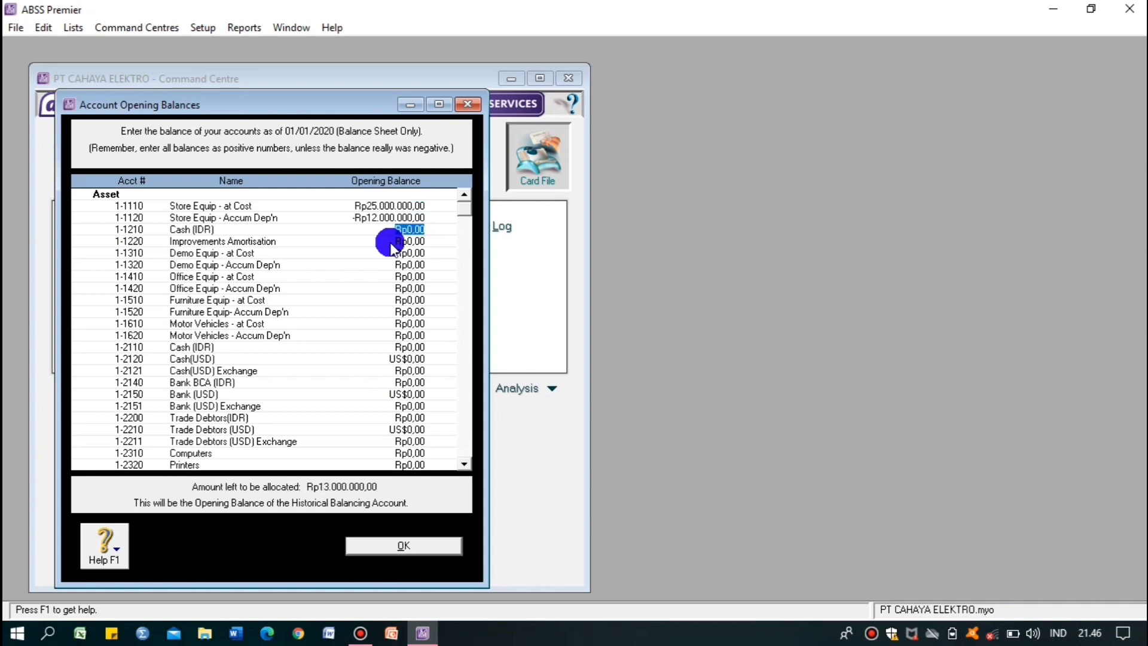
- Enter opening balances of 45,000,000 for Office Equip - at Cost and -24,000,000 for Office Equip - Accum Dep'n
key("Tab")
key("Tab")
key("Tab")
key("Tab")
key("Tab")
key("shift+Tab")
type("45000000")
key("Tab")
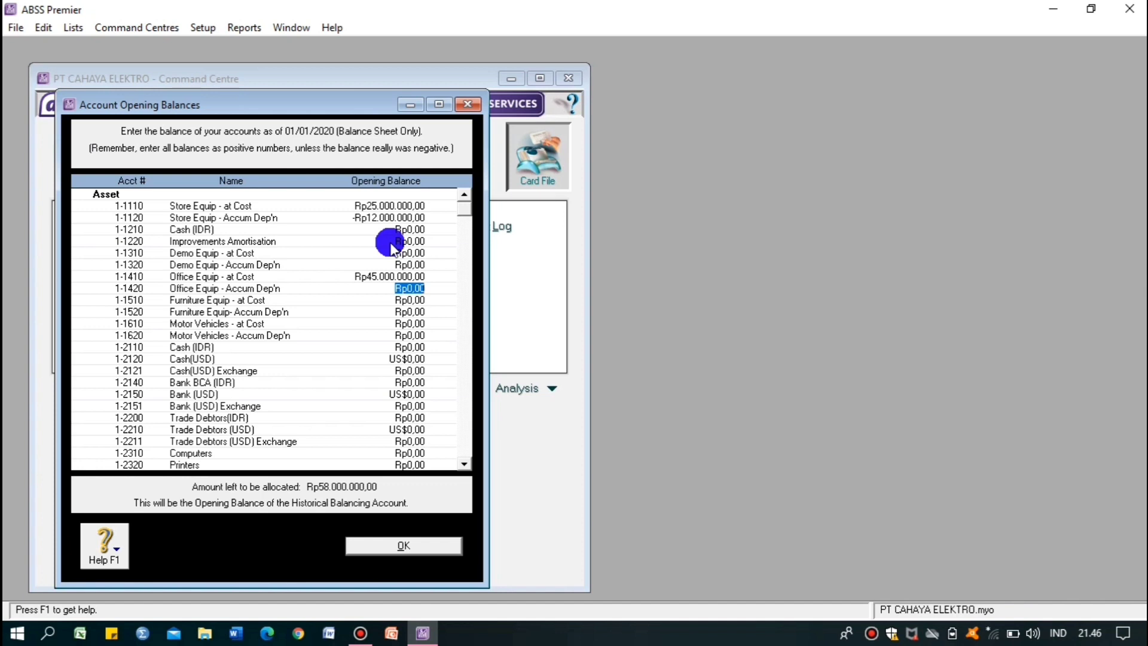
type("-24000000")
key("Tab")
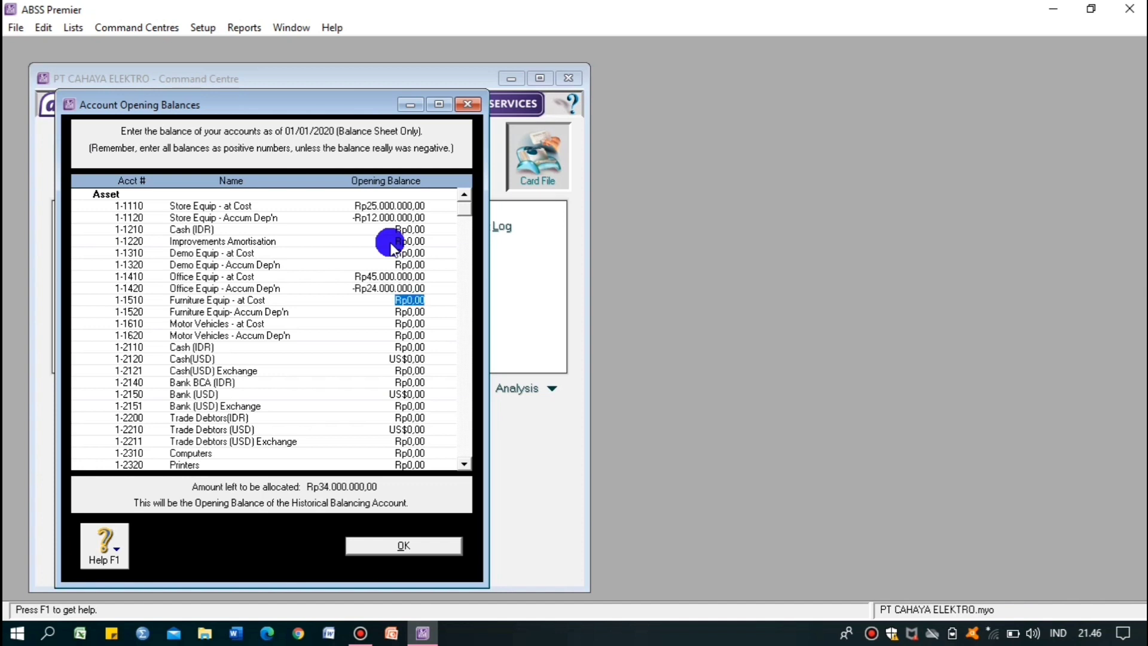
- Enter an opening balance of 64,500,000 for the Cash (IDR) account 1-2110
key("Tab")
key("Tab")
key("Tab")
key("Tab")
type("6455")
type("00000")
key("Tab")
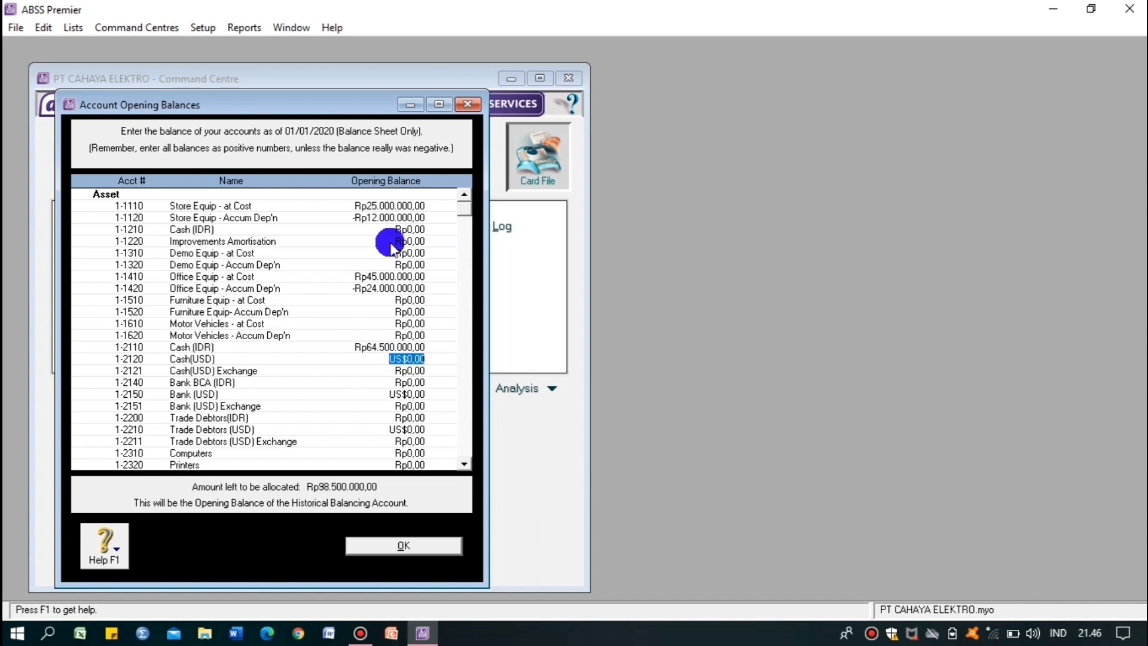
- Set Cash(USD) to US$2,000, accept the automatic exchange calculation, and replace the Cash(USD) Exchange balance with 62,919,375
type("2000")
key("Tab")
key("Return")
key("Return")
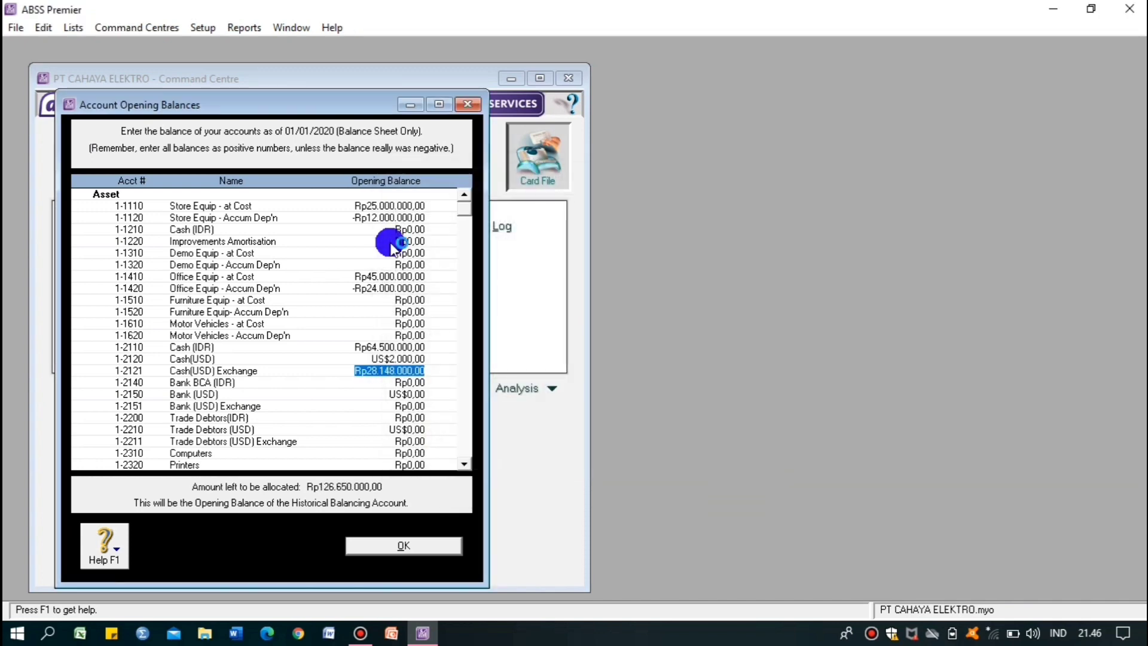
type("6291")
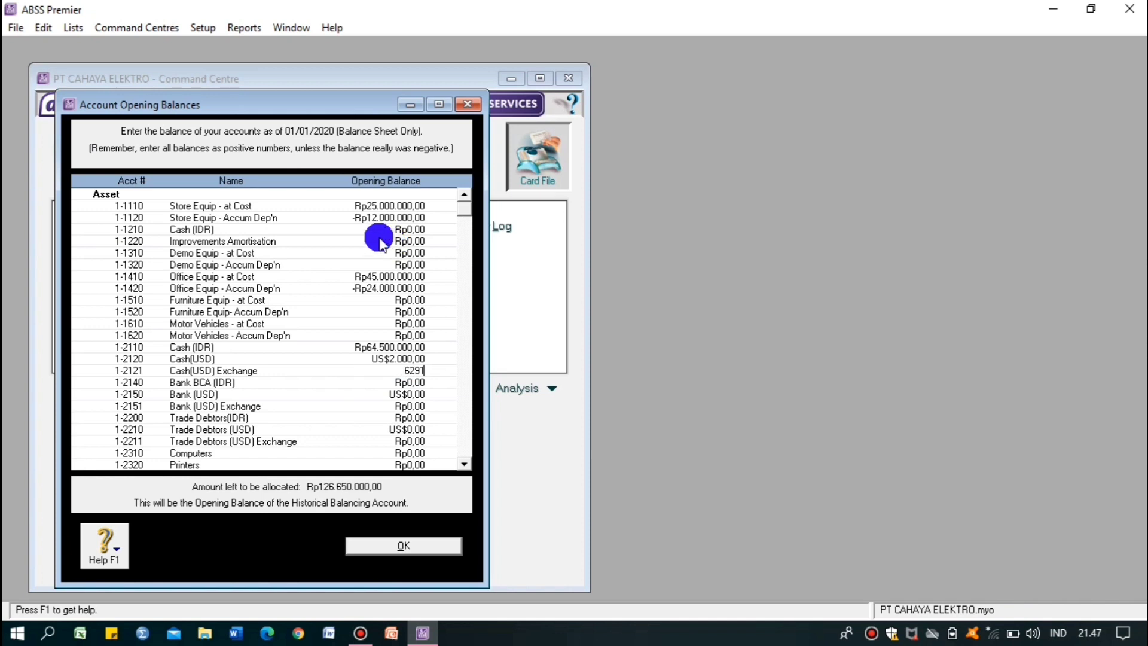
type("9375")
key("Tab")
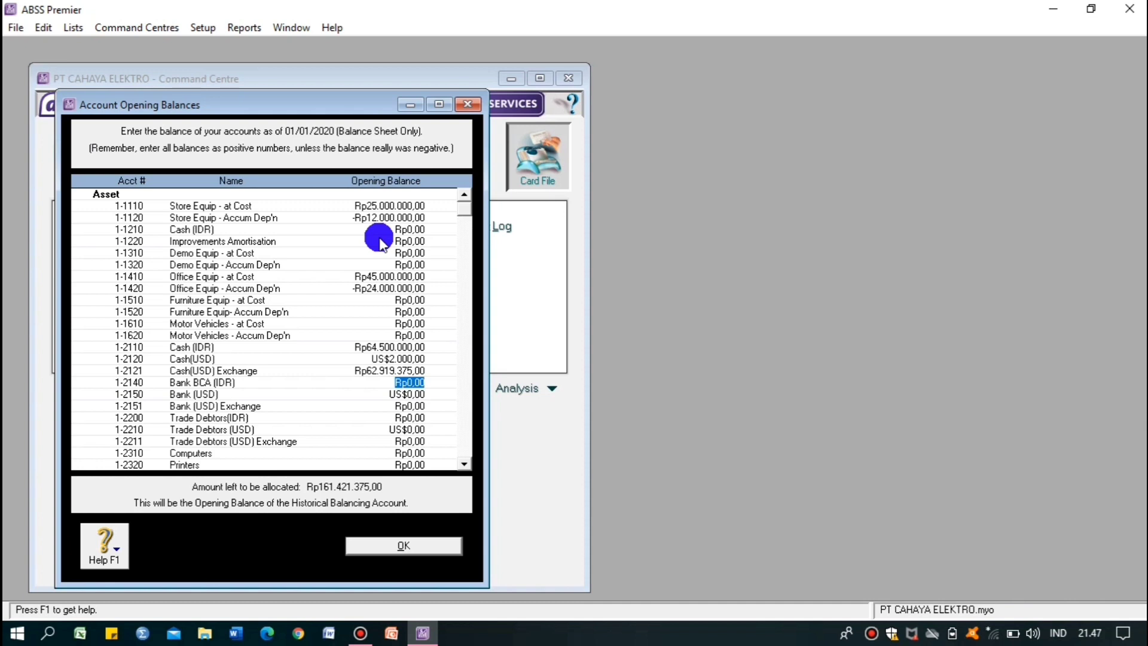
- Enter opening balances of 45,130,625 for Bank BCA (IDR), US$1,500 for Bank (USD) and 21,112,500 for Bank (USD) Exchange
type("45.130.625")
key("Tab")
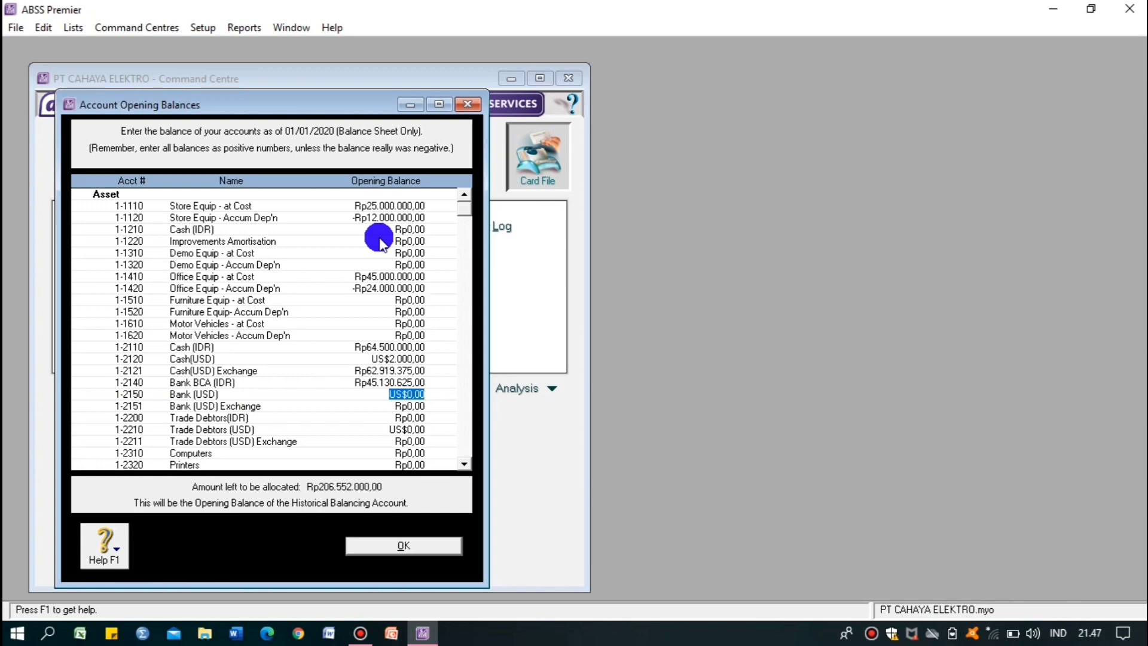
type("1500")
key("Tab")
key("Return")
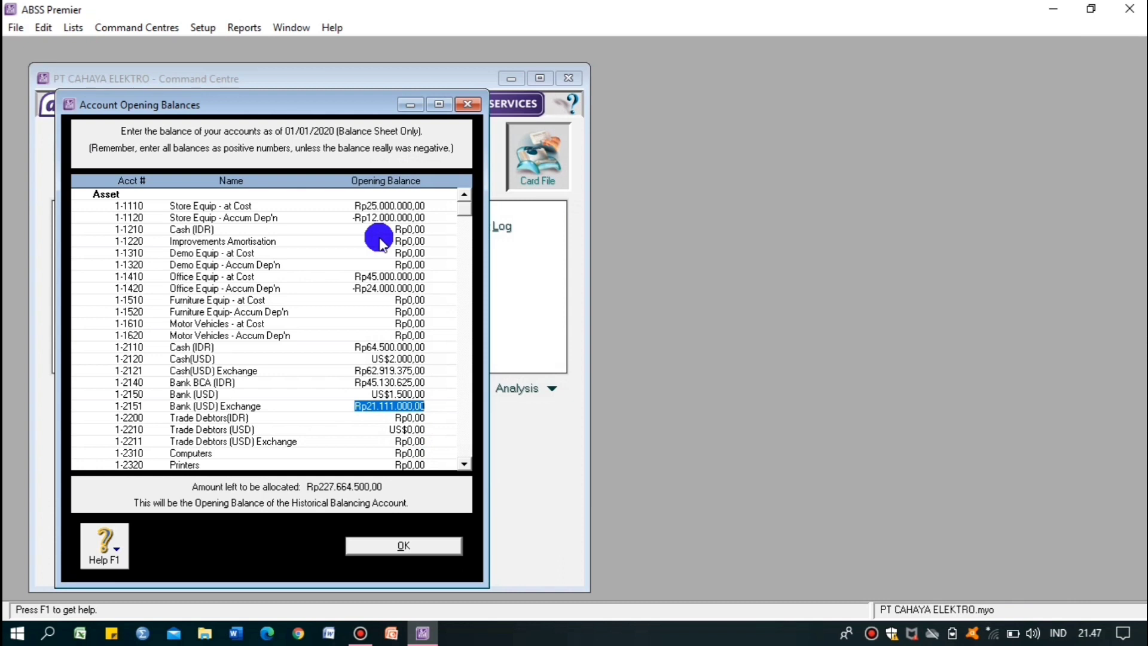
type("21.11")
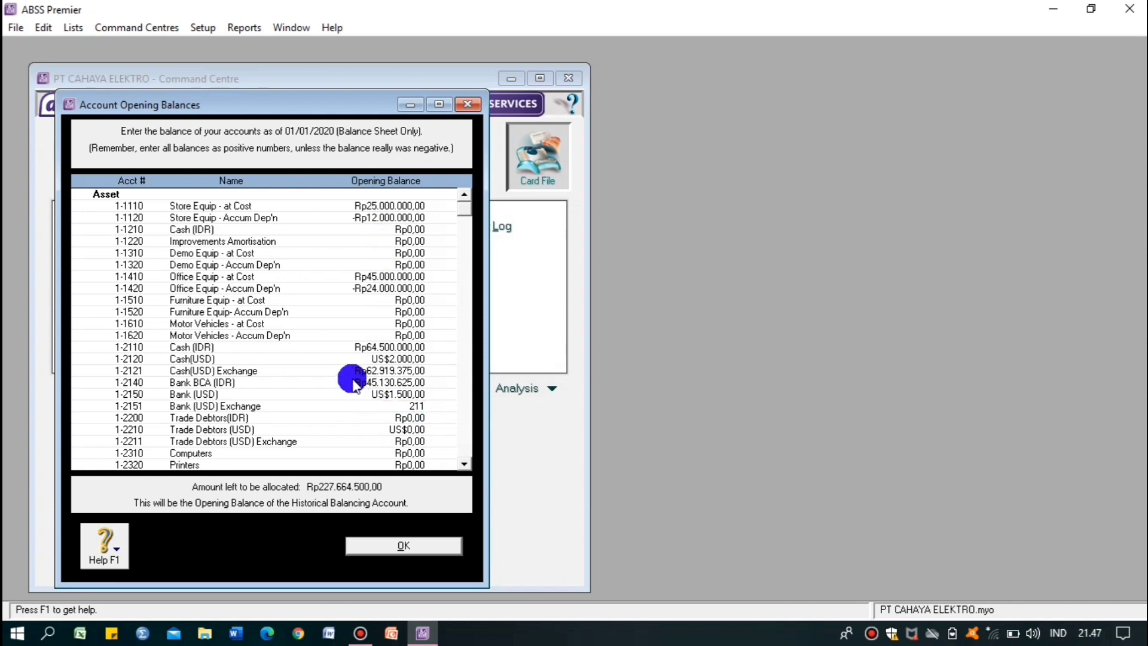
type("2.500")
key("Tab")
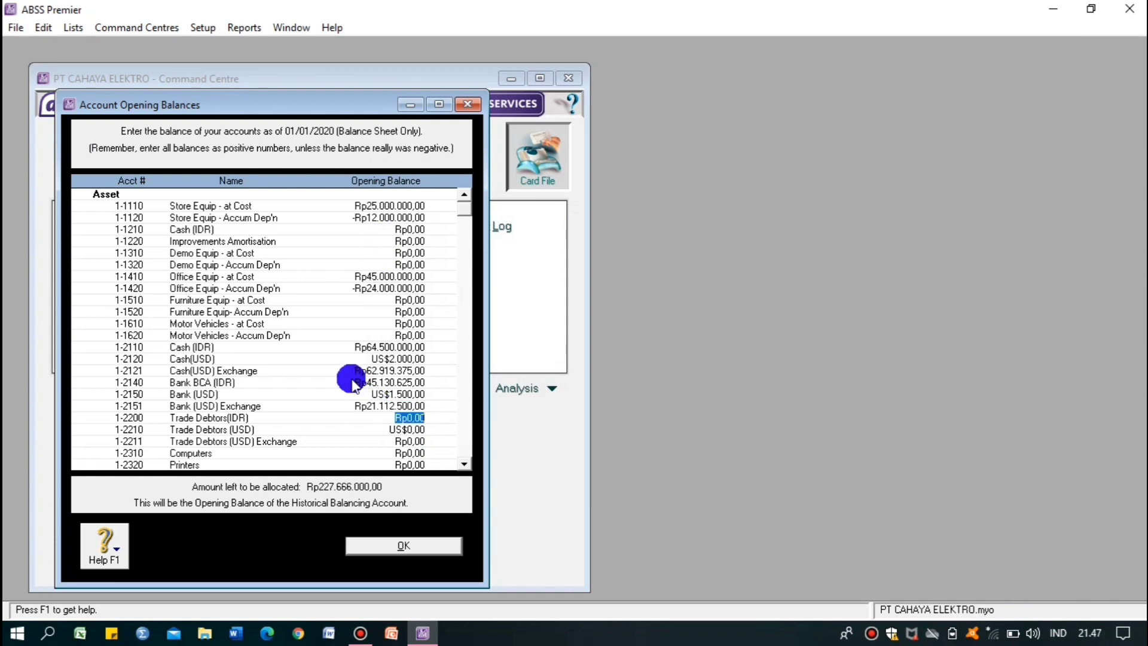
- Enter opening balances of 21,000,000 for Trade Debtors(IDR), US$75 for Trade Debtors (USD) and 1,055,625 for its exchange account
type("21000000")
key("Tab")
type("75")
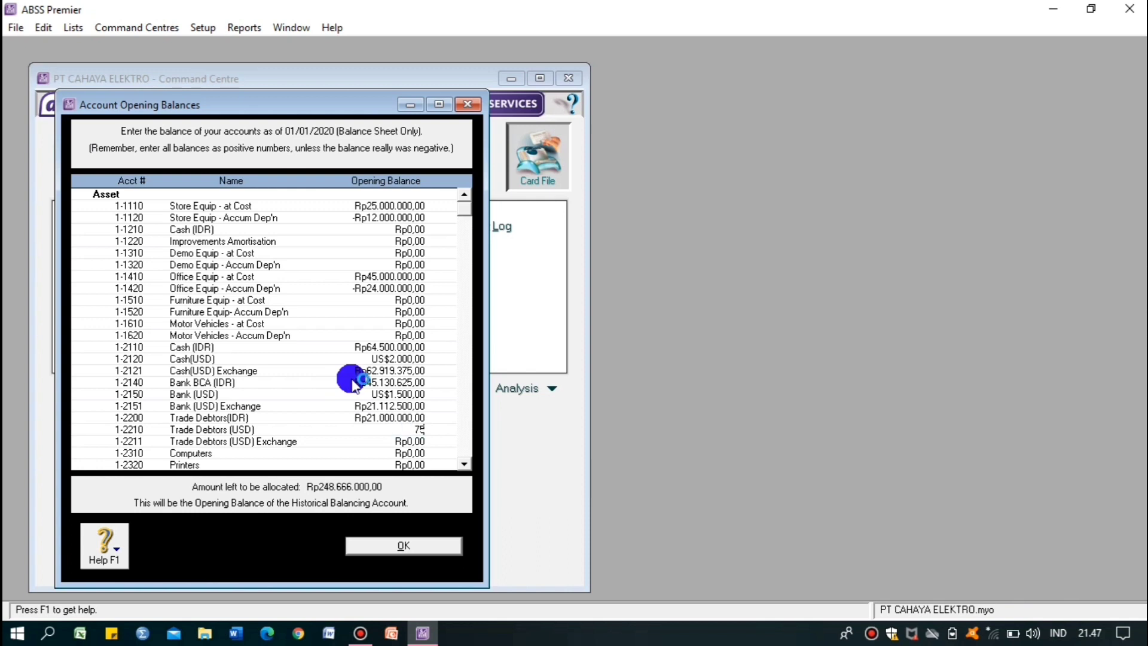
key("Tab")
key("Return")
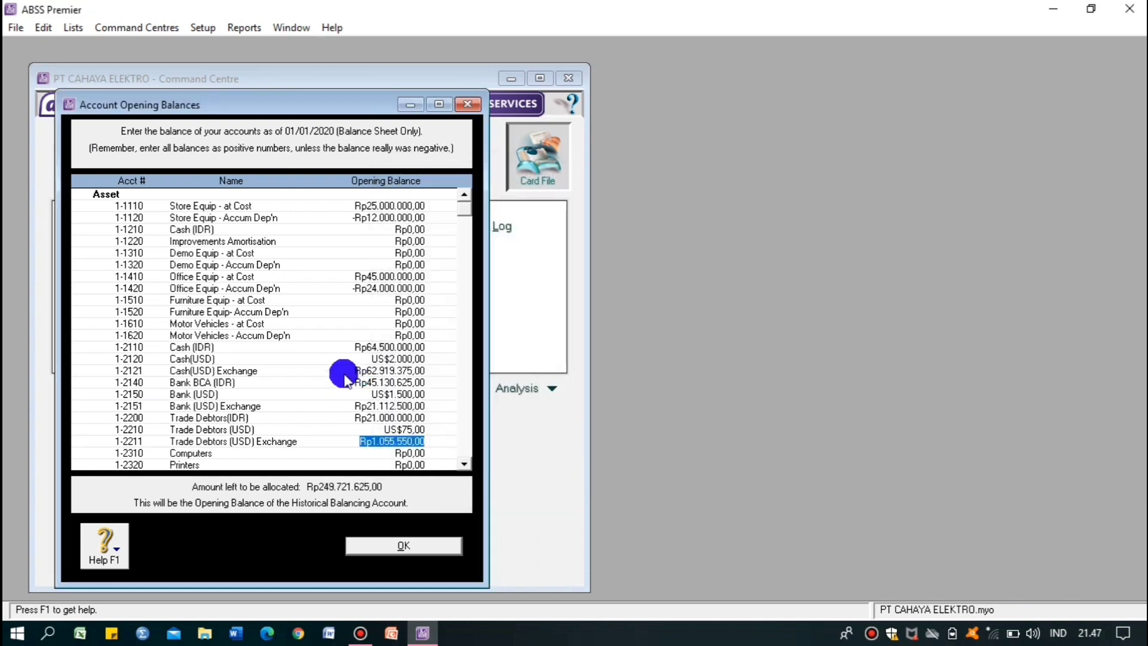
type("1.055.625")
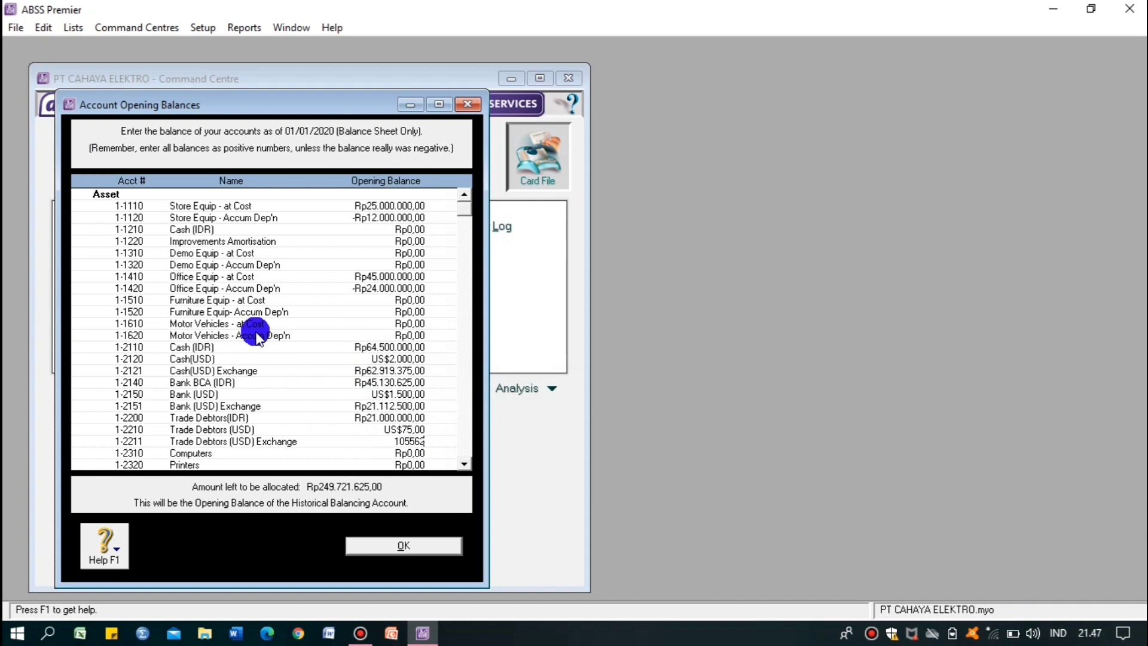
key("Tab")
- Enter opening balances of 20,000,000 for Computers, 30,000,000 for Printers and 8,000,000 for Modems
type("20000000")
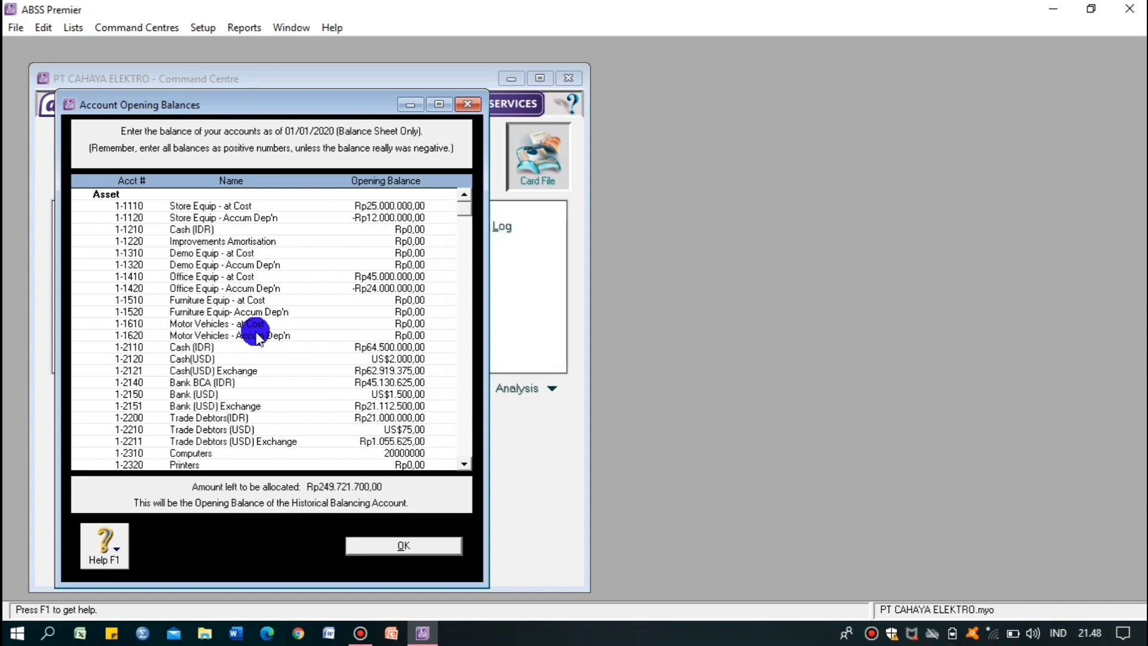
key("Tab")
type("3")
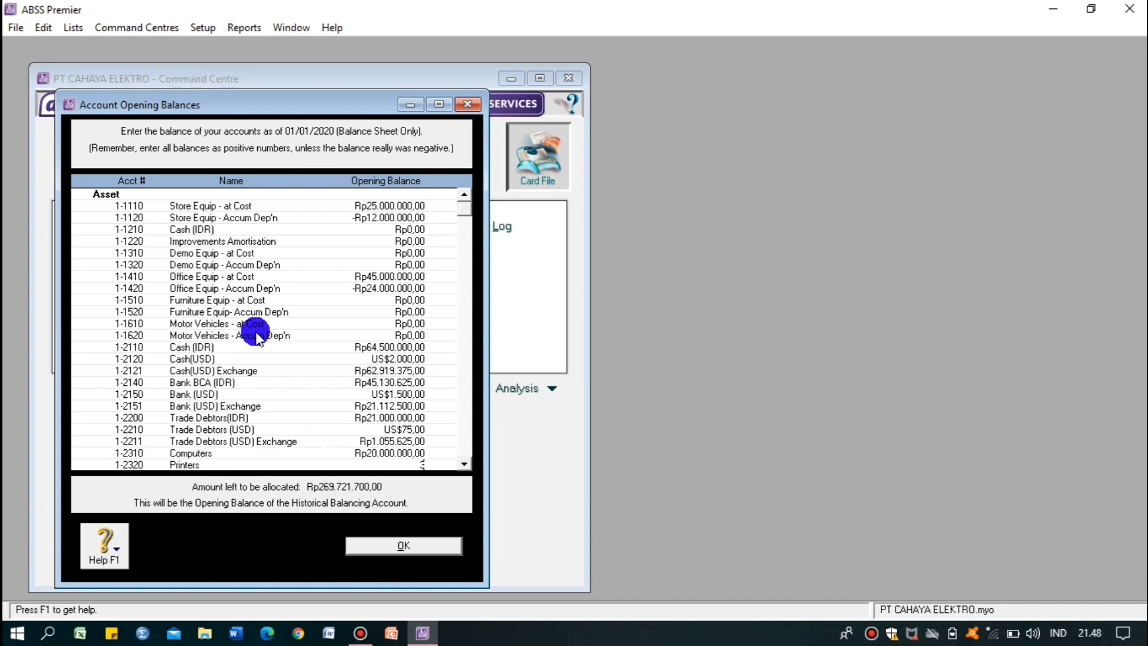
type("0.000.000")
key("Tab")
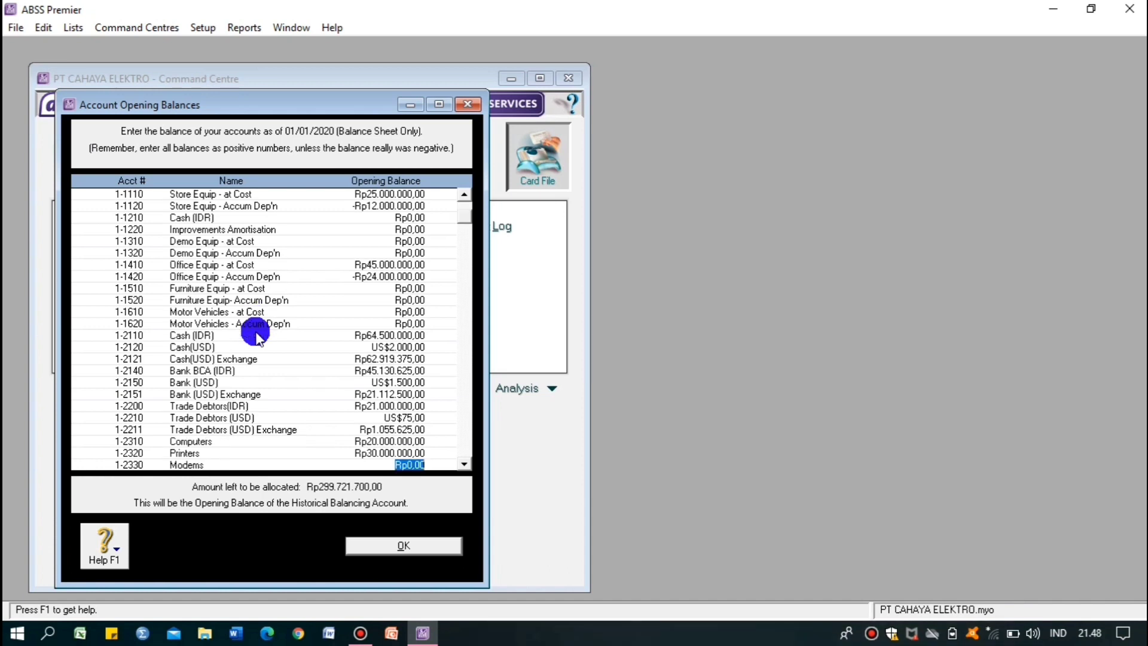
type("8.00")
type("0.000")
key("Tab")
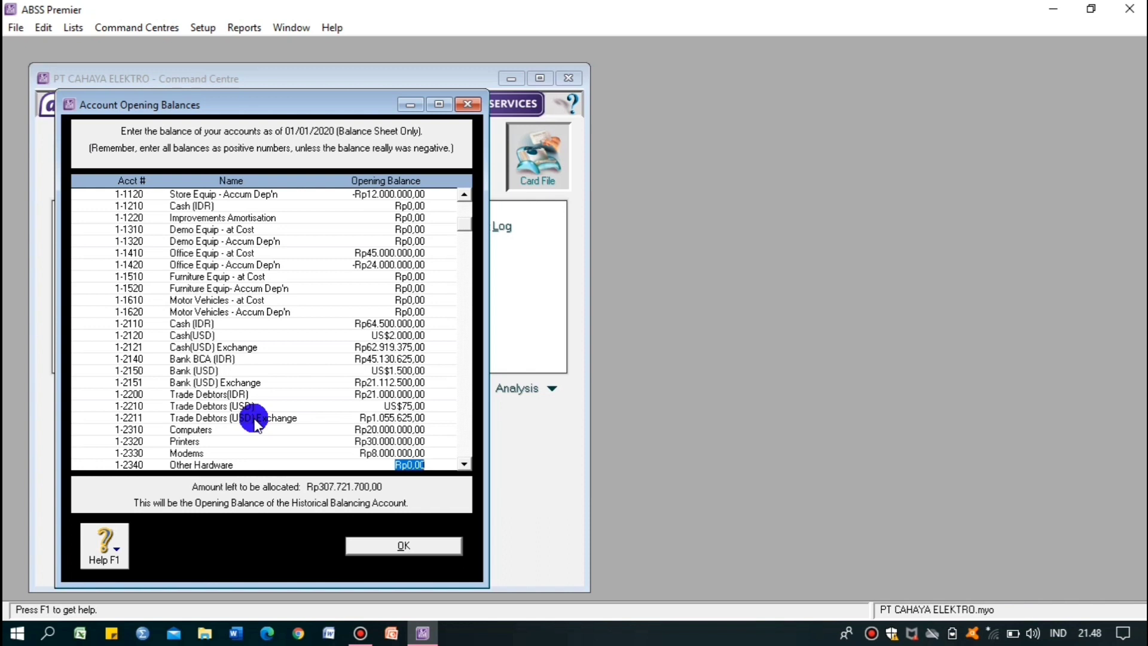
- Enter an opening balance of 63,000,000 for the liability account Trade Creditors (IDR)
left_click(465, 465)
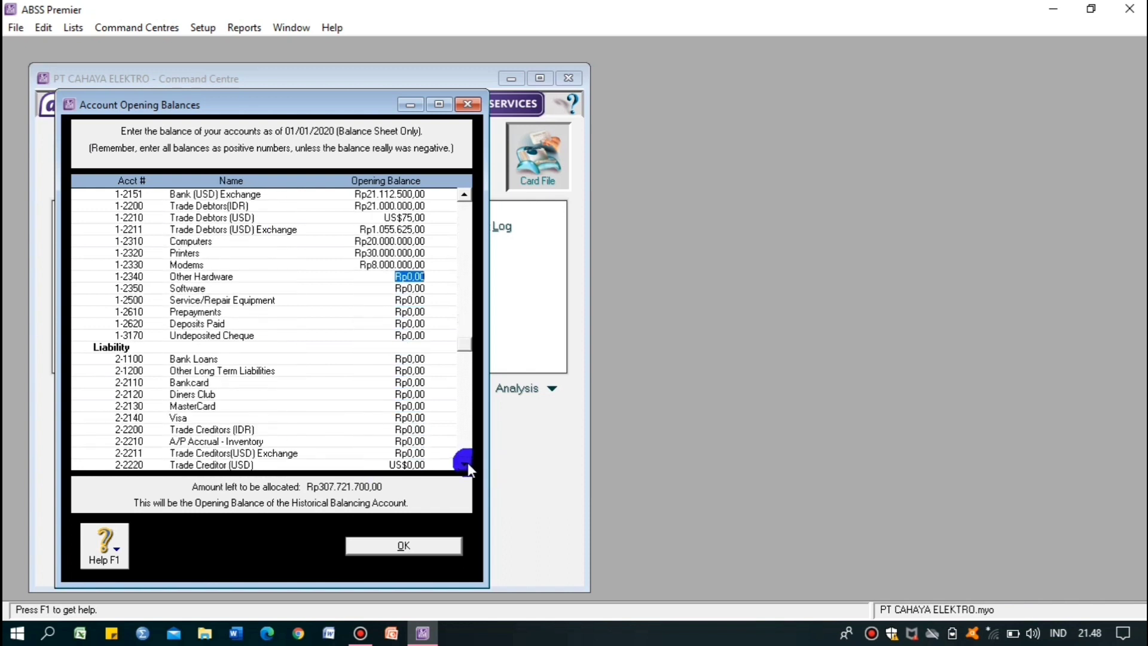
left_click(467, 466)
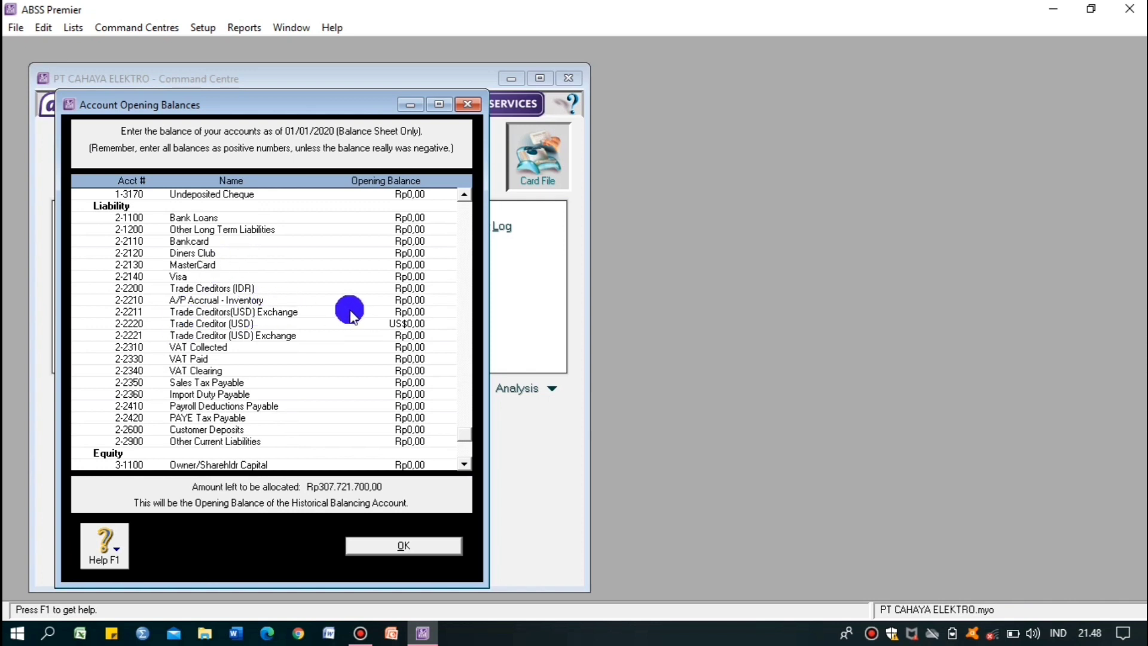
left_click(396, 273)
type("63.000.000")
key("Tab")
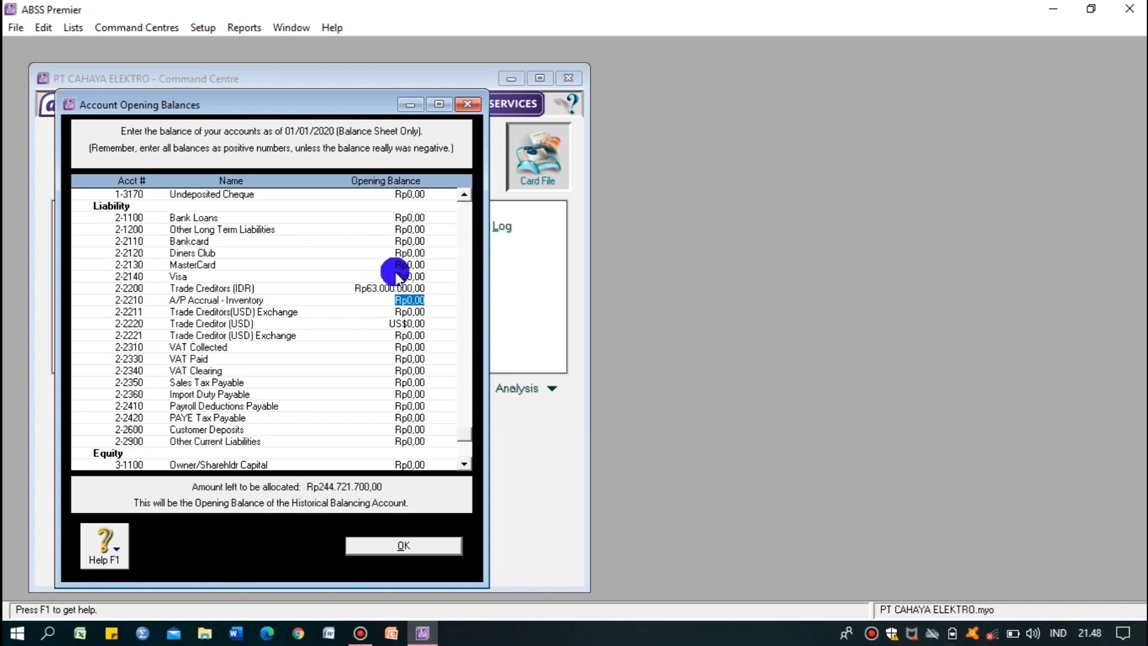
- Enter 50,318,125 for A/P Accrual - Inventory and -45,000,000 for Trade Creditors(USD) Exchange, account 2-2211
type("50318125")
key("Tab")
type("-45000000")
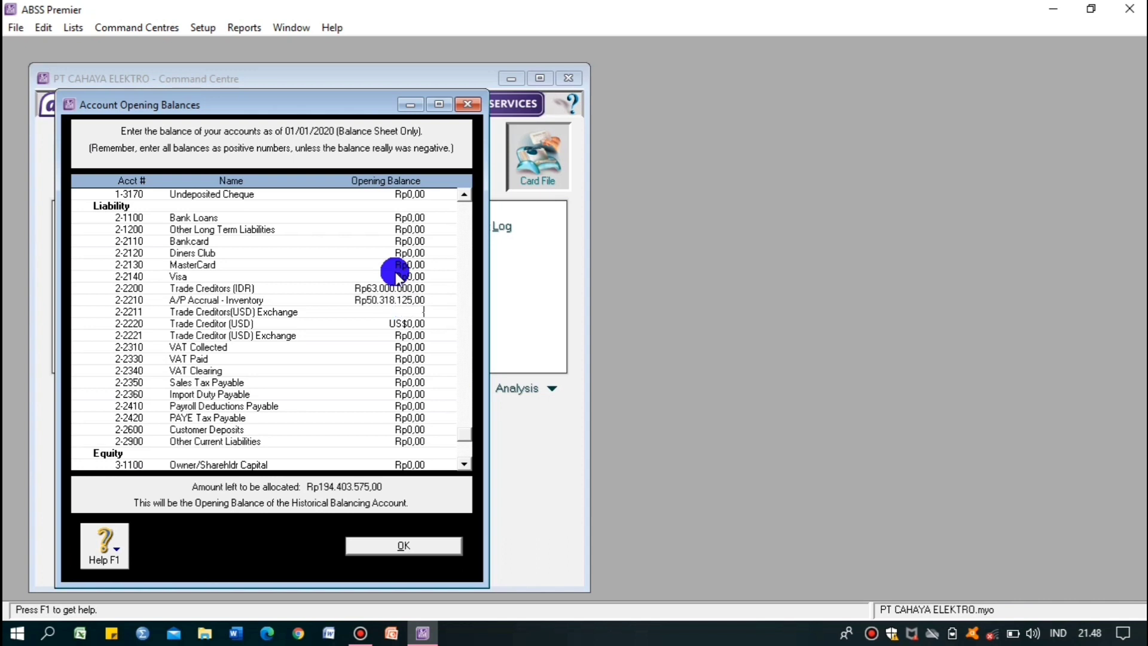
key("Tab")
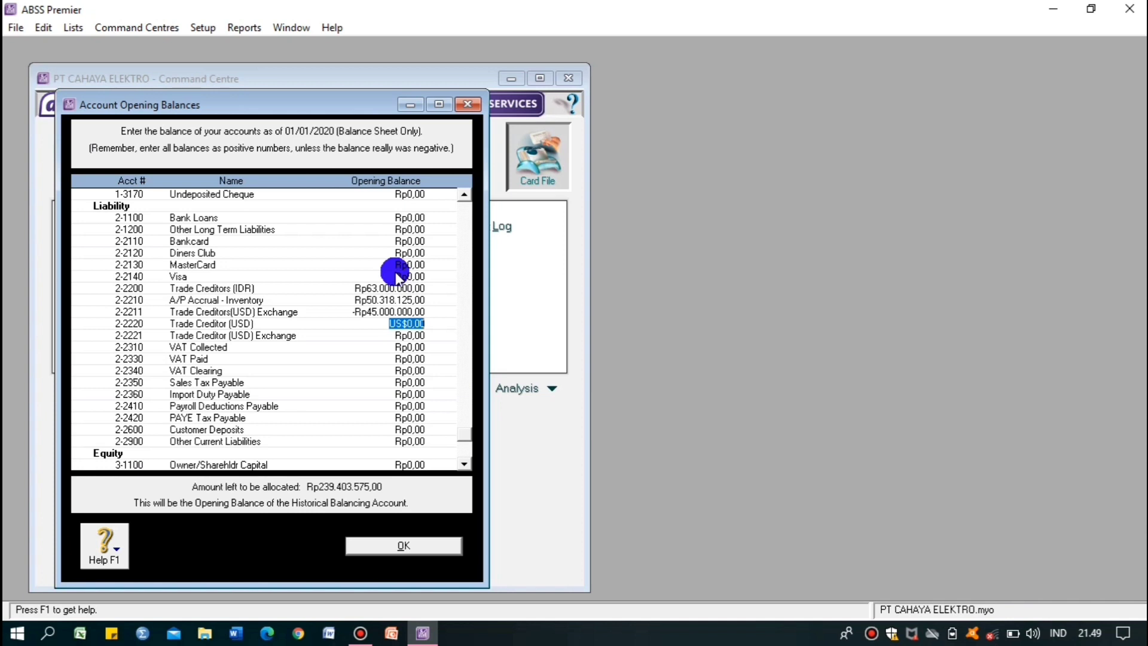
- Reset the opening balances of A/P Accrual - Inventory and Trade Creditors(USD) Exchange, account 2-2211, to 0
left_click(396, 288)
left_click(400, 300)
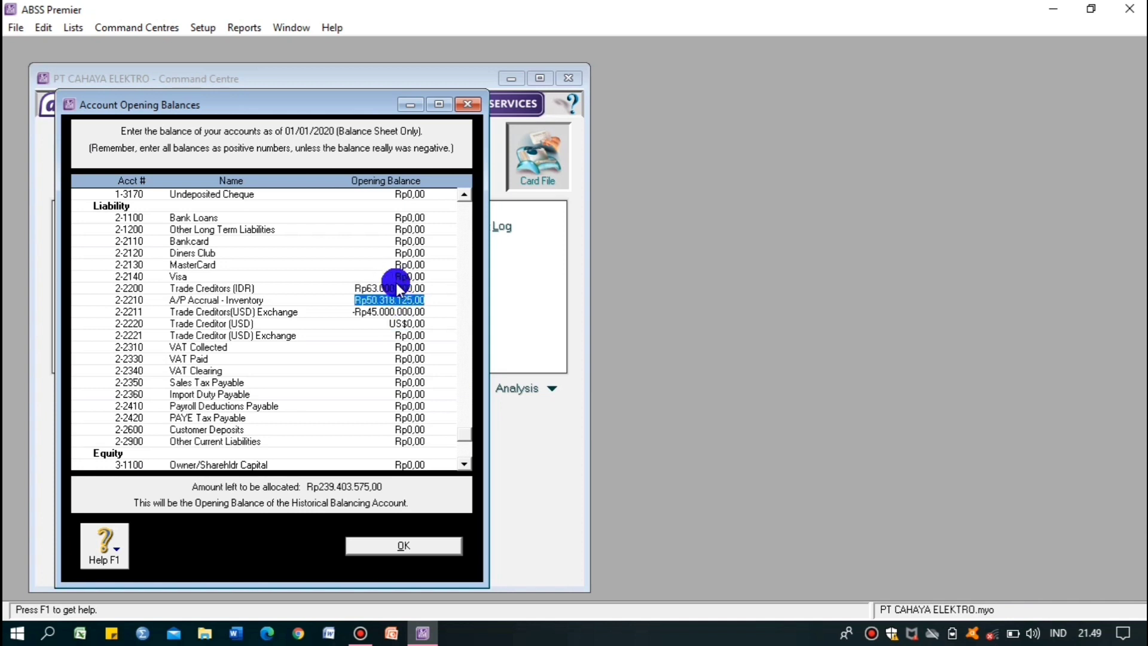
type("0")
key("Tab")
type("0")
key("Tab")
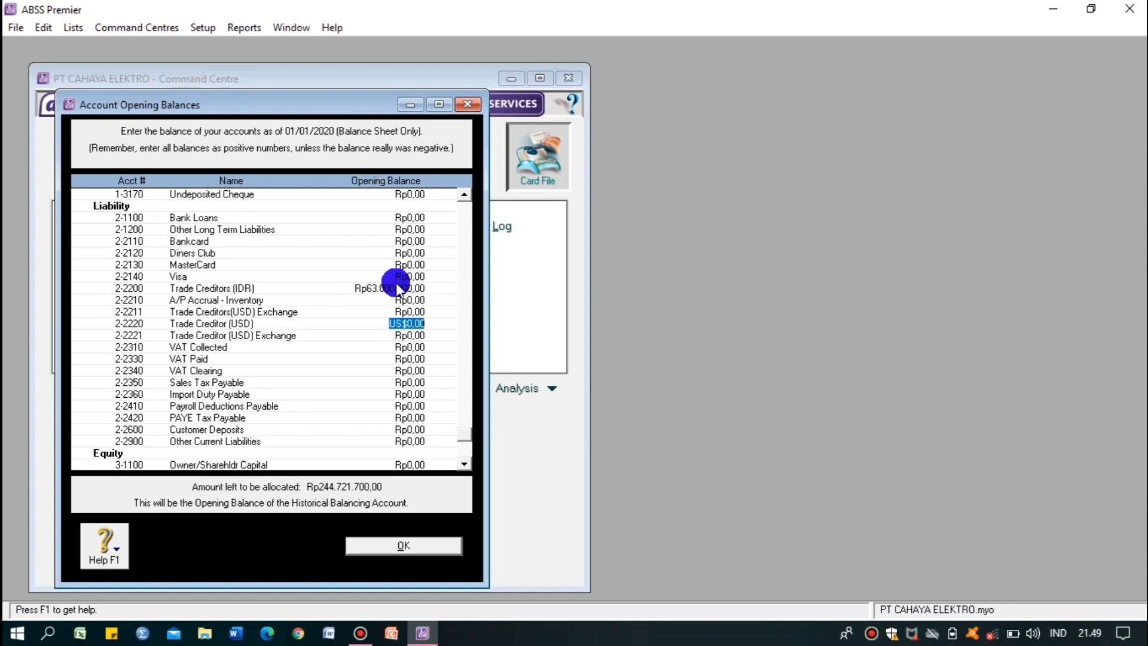
- Enter opening balances of US$3,575 for Trade Creditor (USD) and Rp50,318,125 for its exchange account 2-2221
key("BackSpace")
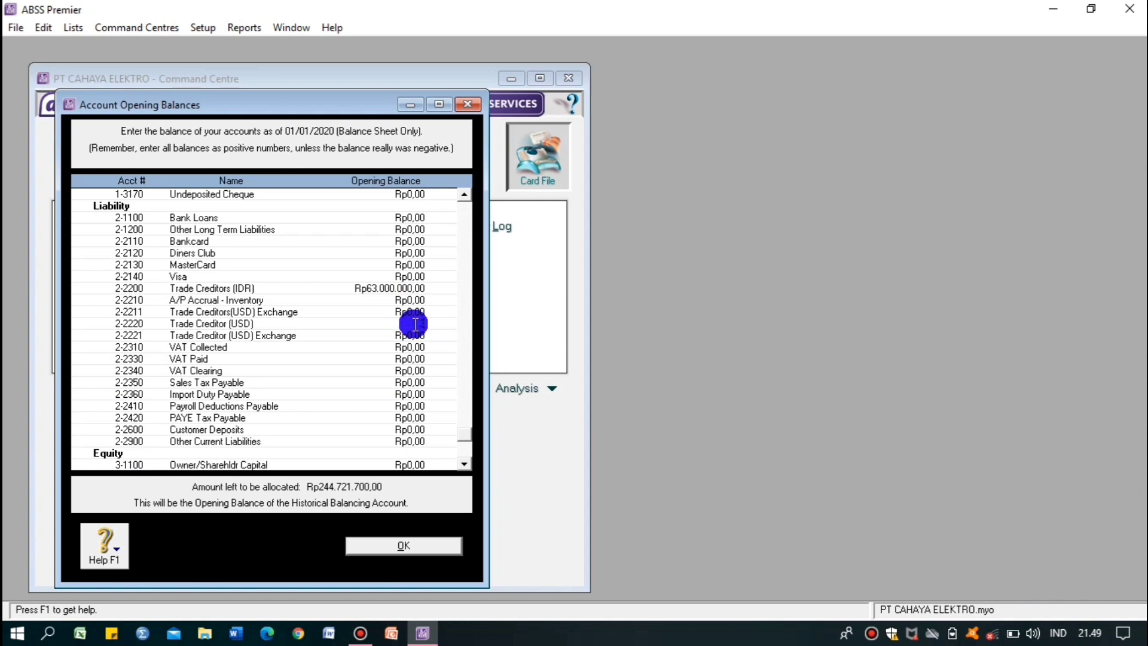
key("Tab")
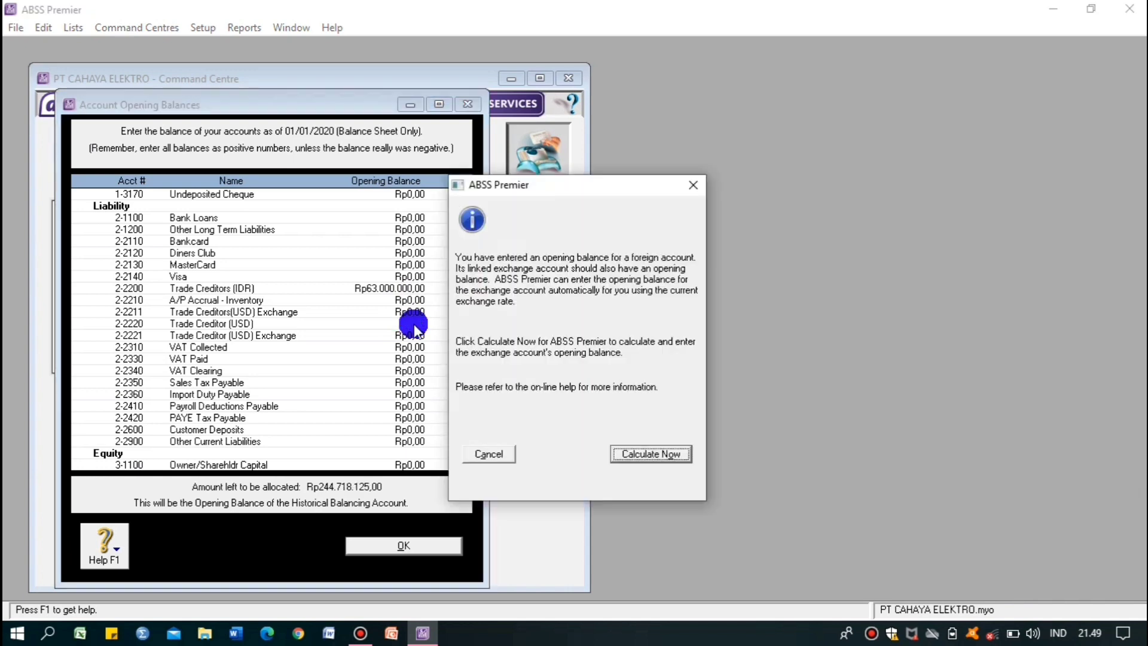
key("Return")
key("Return")
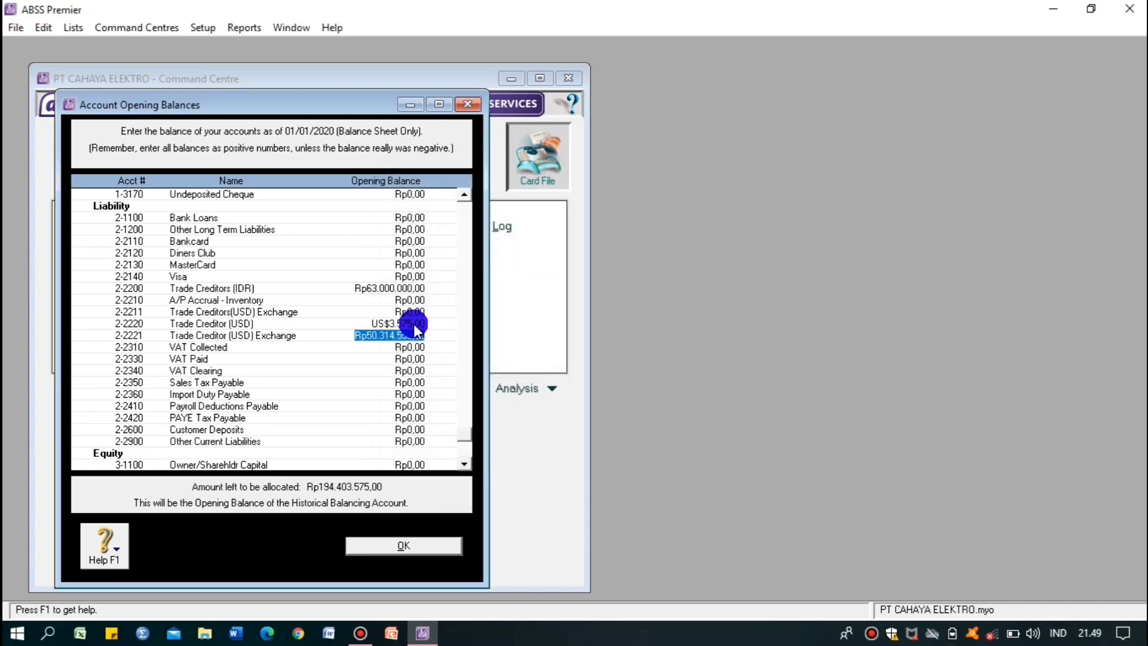
type("503")
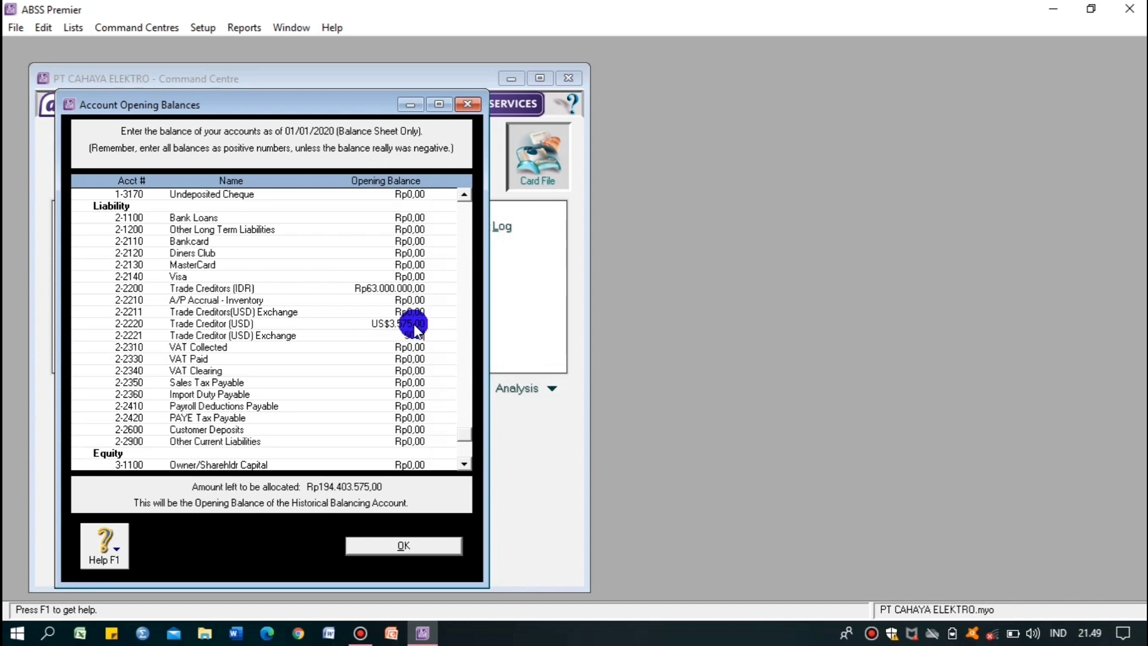
type("18125")
key("Tab")
- Enter opening balances of 75,000,000 for VAT Collected and -45,000,000 for VAT Paid
type("75000000")
key("Tab")
type("-45000000")
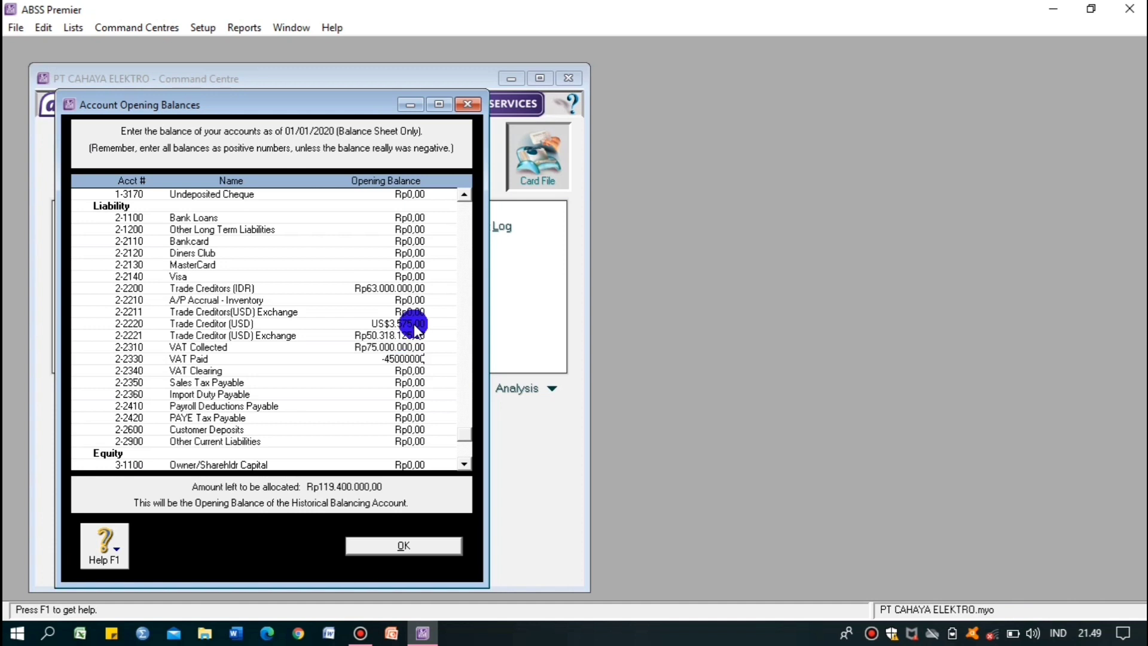
key("Tab")
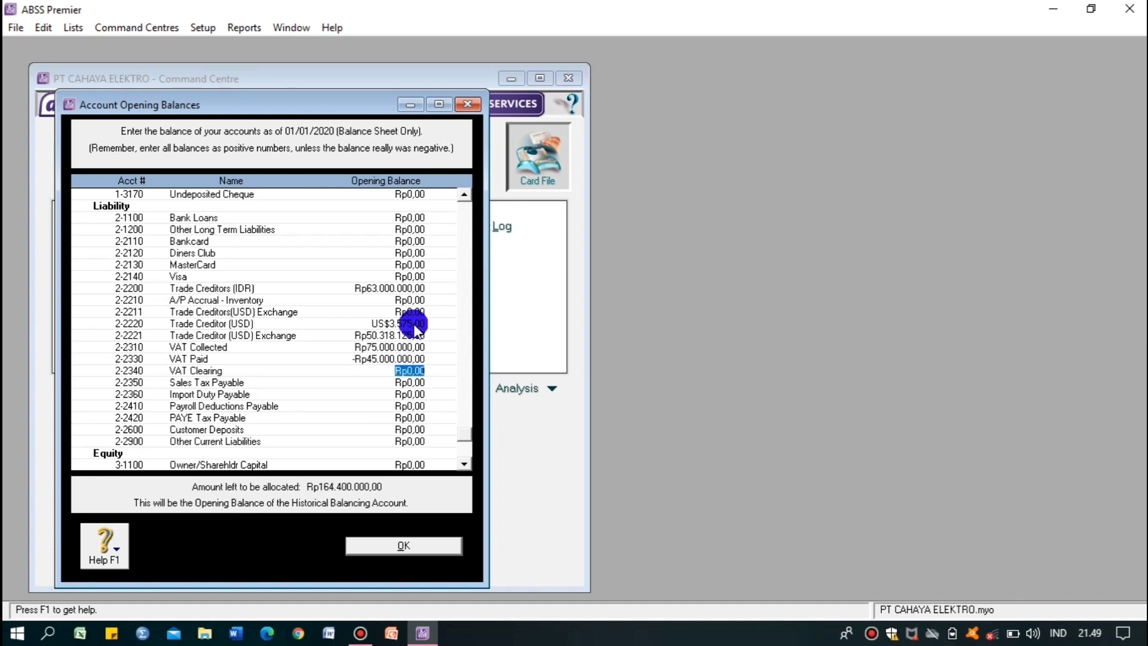
- Enter equity opening balances of 99,900,000 for Owner/Sharehldr Capital, -11,000,000 for Owner/Sharehldr Drawings and 75,000,000 for Retained Earnings
left_click(468, 465)
left_click(467, 466)
left_click(411, 446)
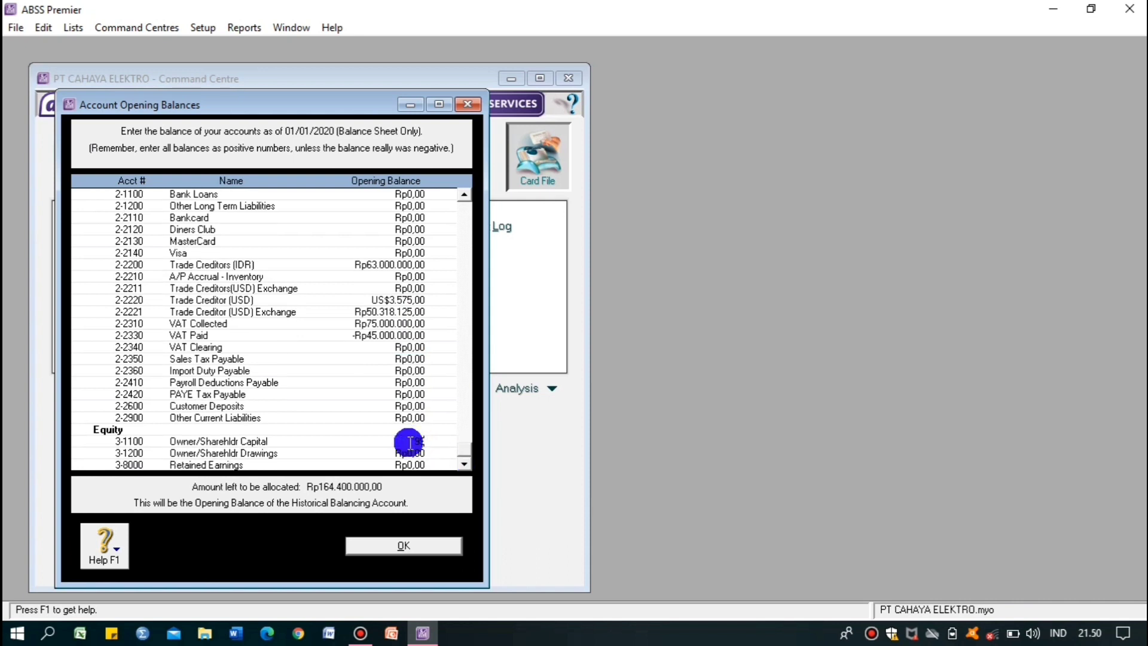
type("99.900.000")
key("Tab")
type("11500")
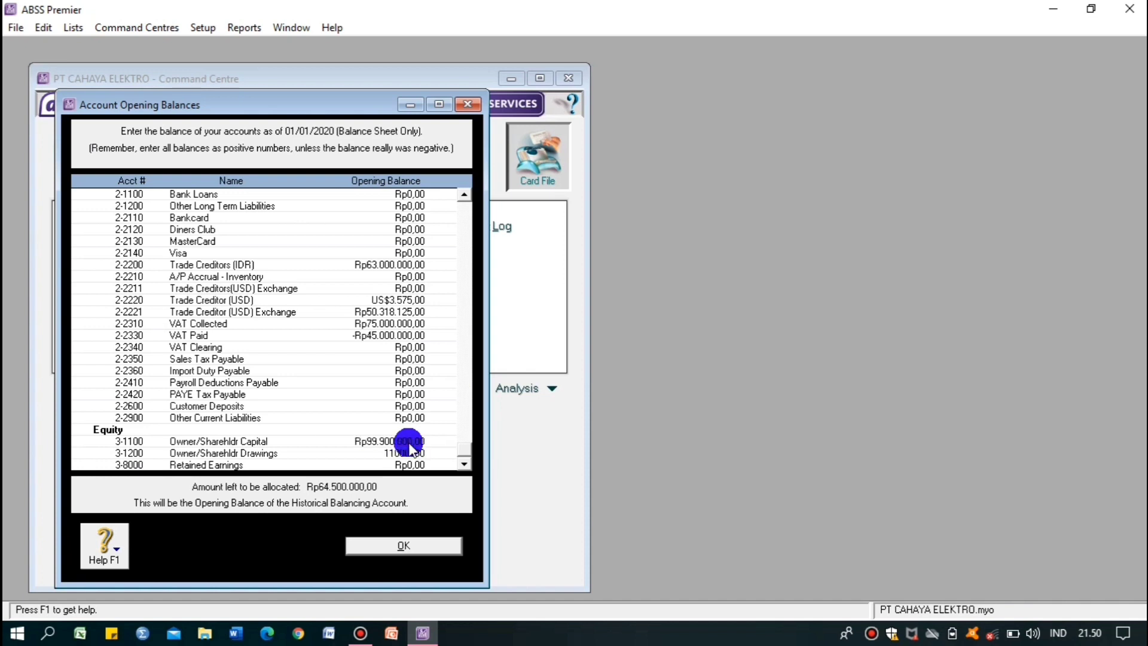
key("Tab")
type("75000000")
key("Tab")
- Set the opening balance of Office Equip - Accum Dep'n to -24,500,000
type("24500000")
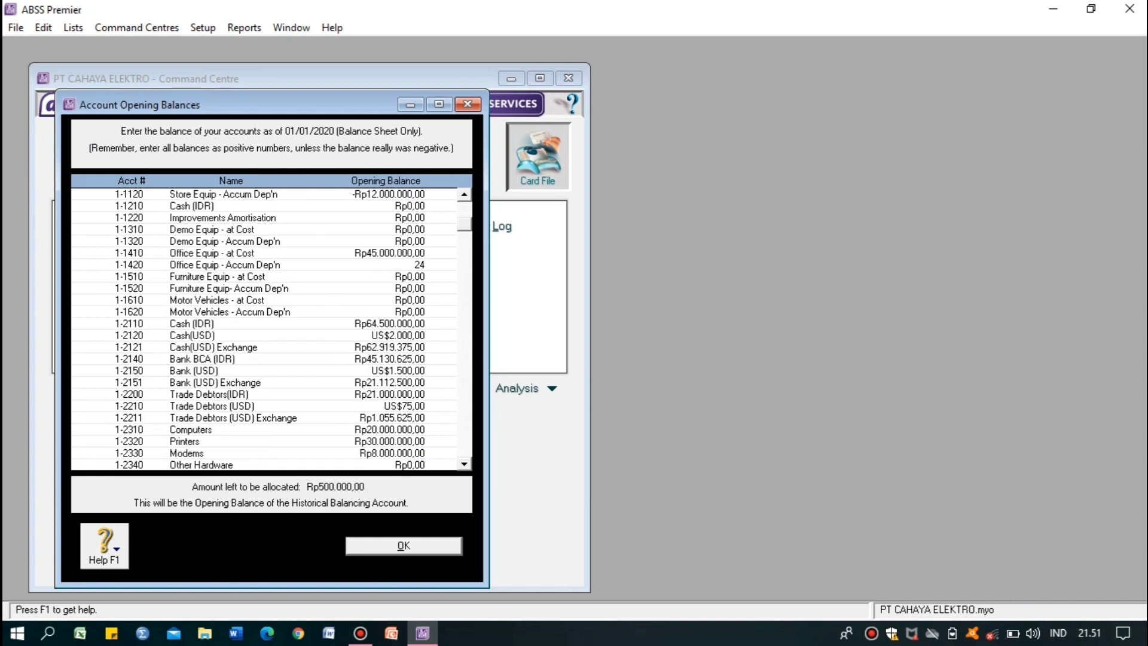
key("Tab")
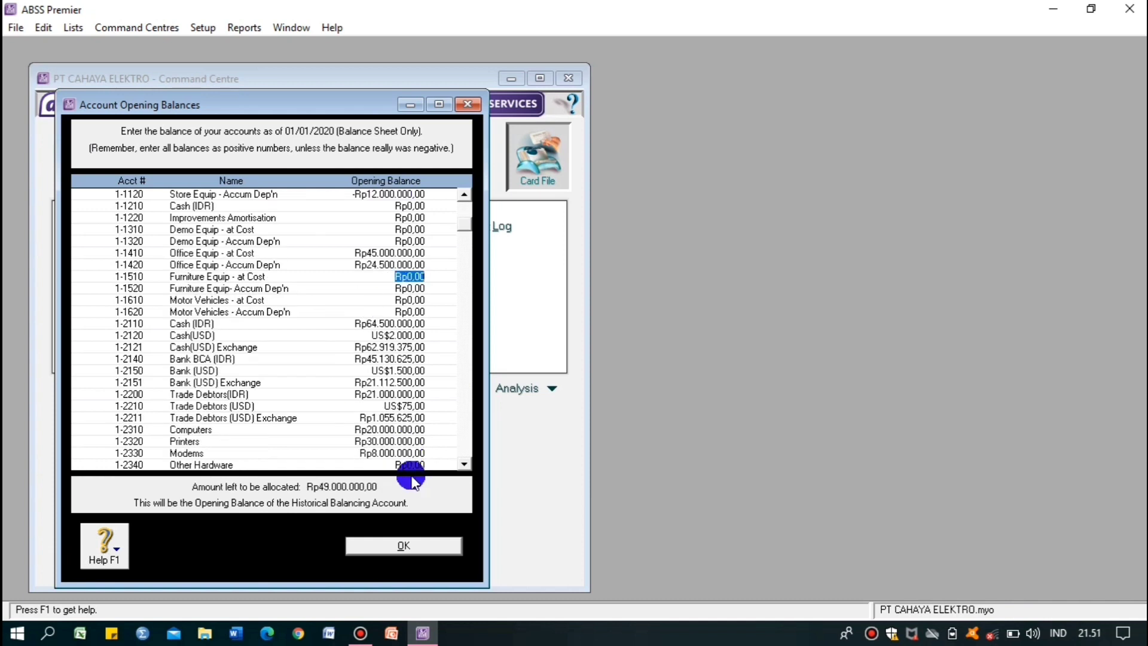
left_click(388, 263)
type("-Rp24.")
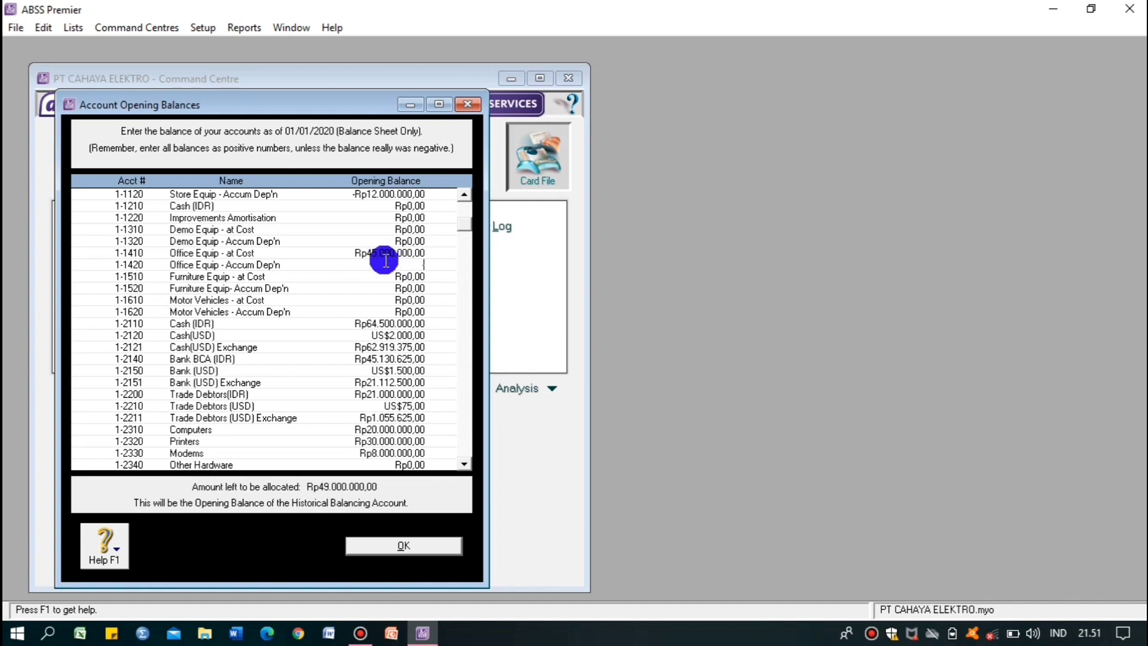
type("500.000")
key("Tab")
- Check the asset, liability and equity opening balances and accept them, closing the Account Opening Balances window
left_click(464, 198)
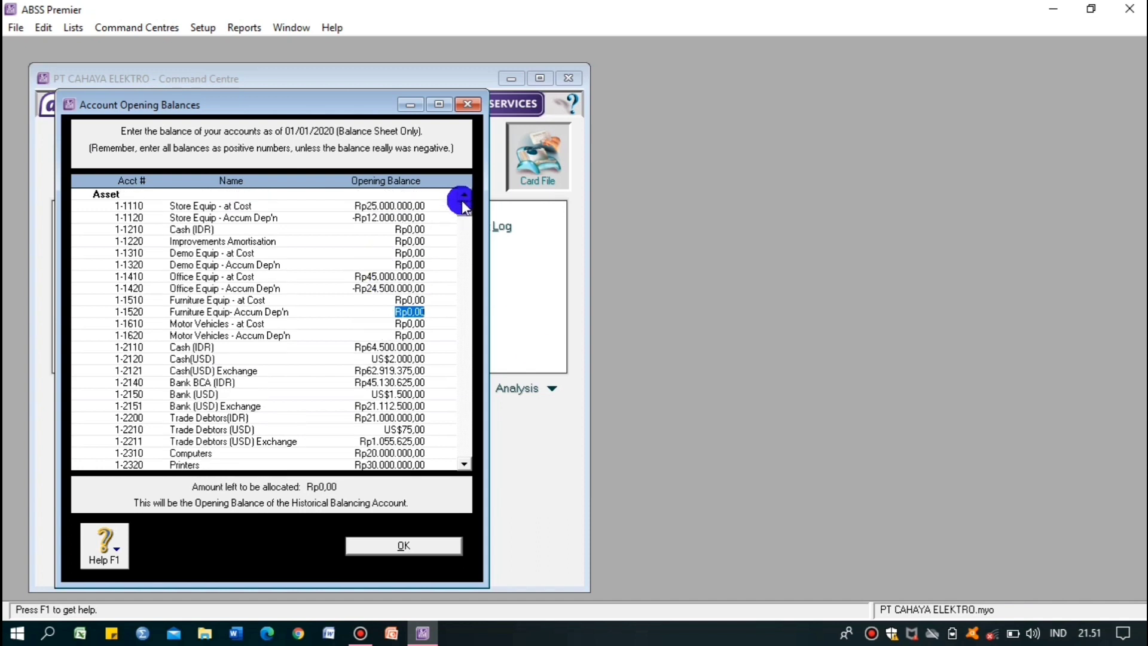
left_click(465, 465)
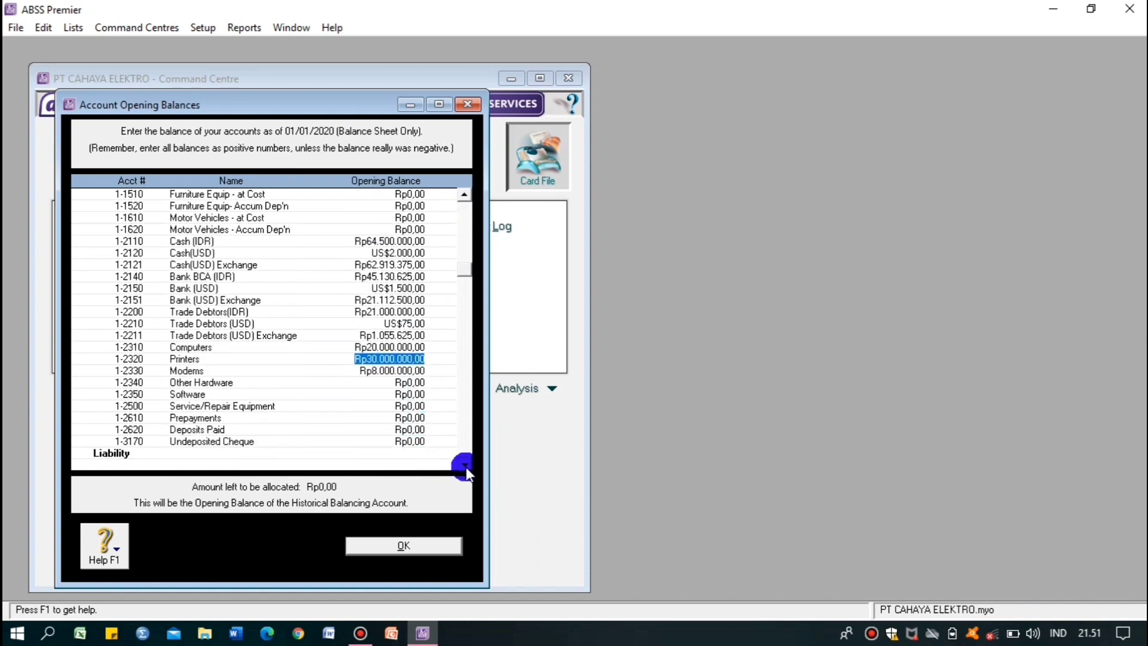
left_click(465, 466)
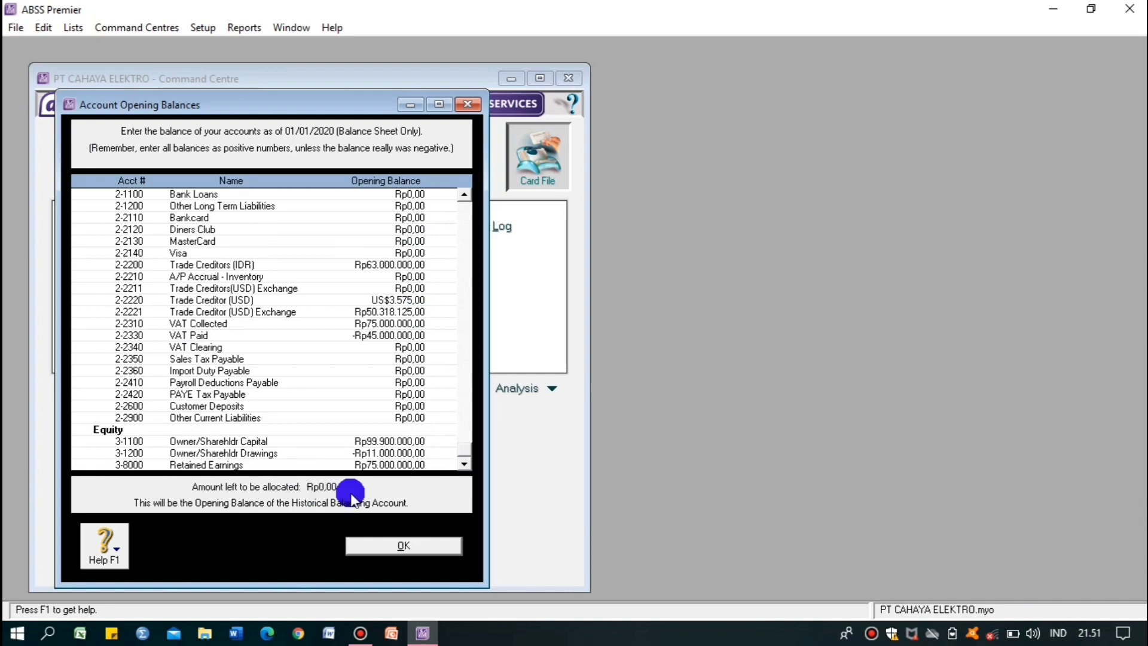
left_click(392, 547)
left_click(361, 632)
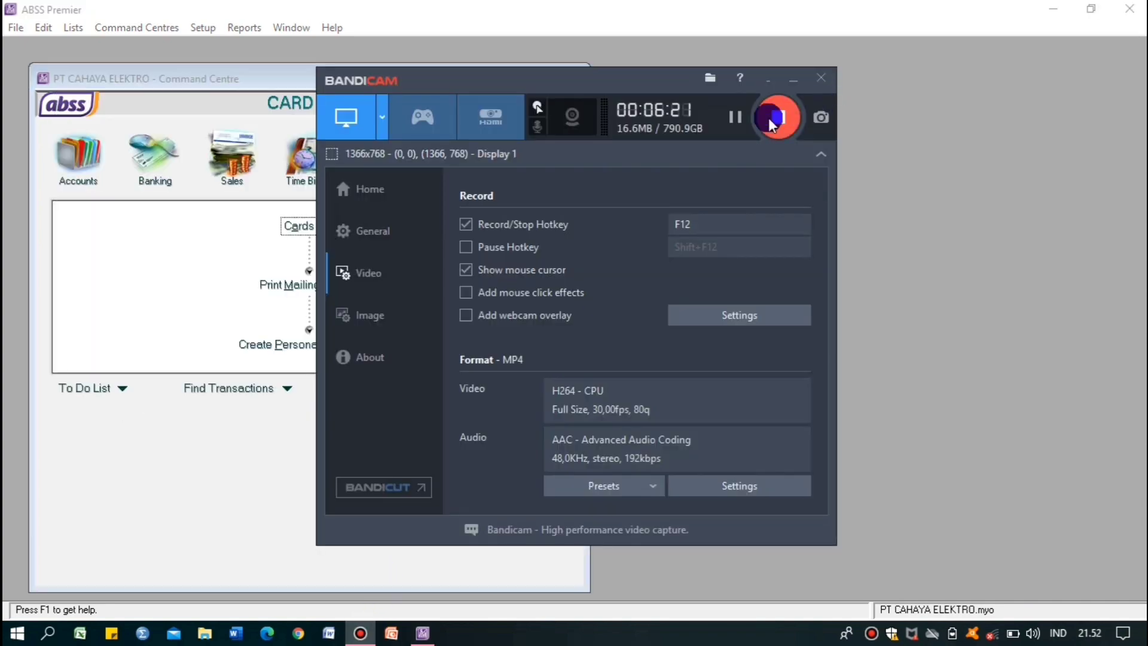